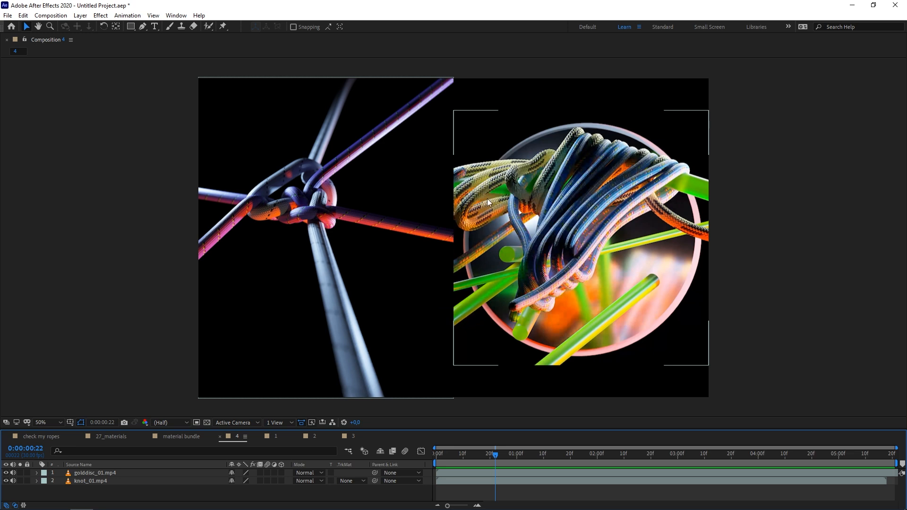
Scrub through the rope render previews in compositions 4, 1, 2 and 3 to review the animations.
click(413, 300)
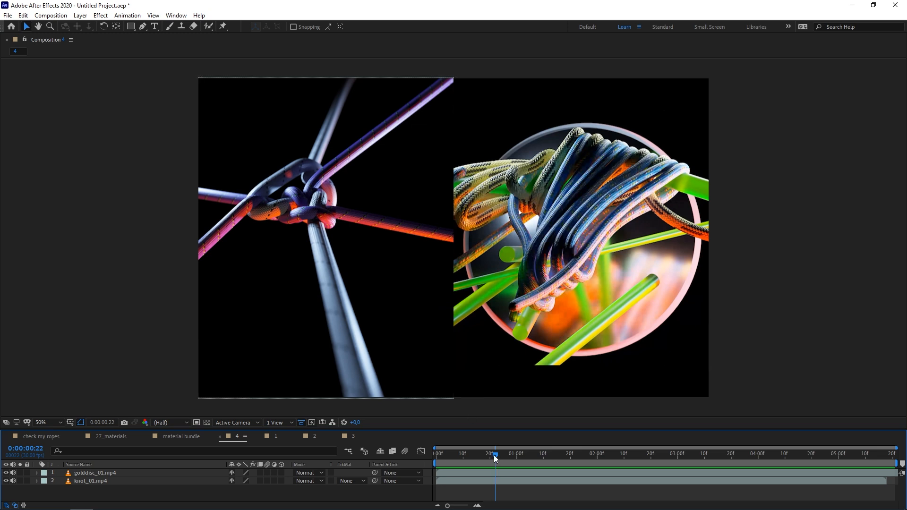
drag(496, 455, 506, 455)
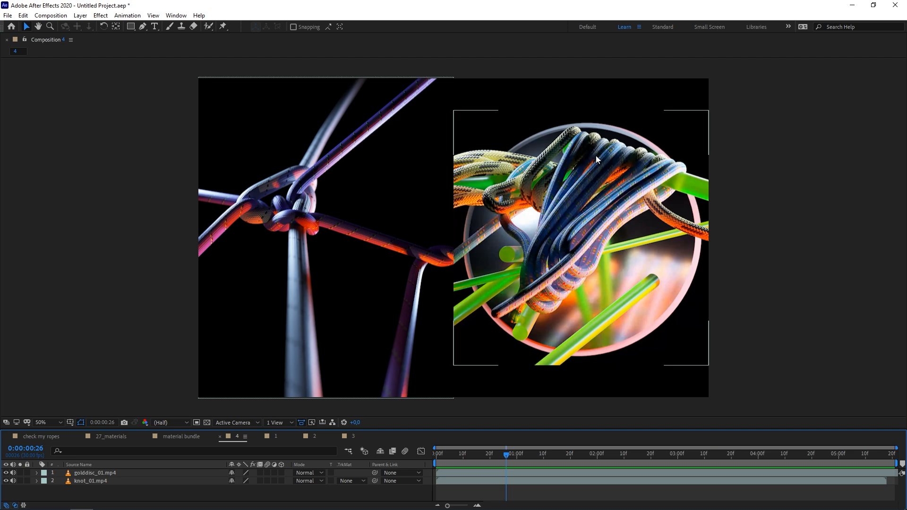
drag(506, 453, 618, 461)
click(277, 437)
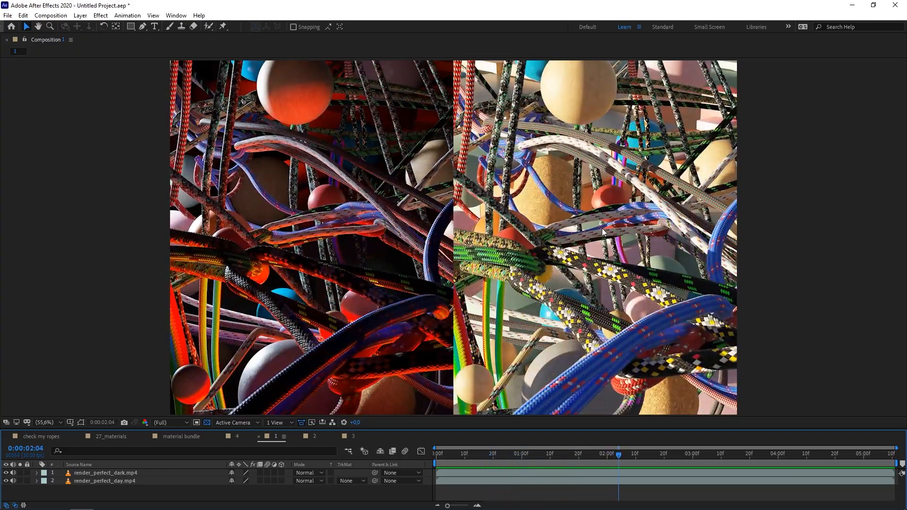
drag(612, 456, 581, 457)
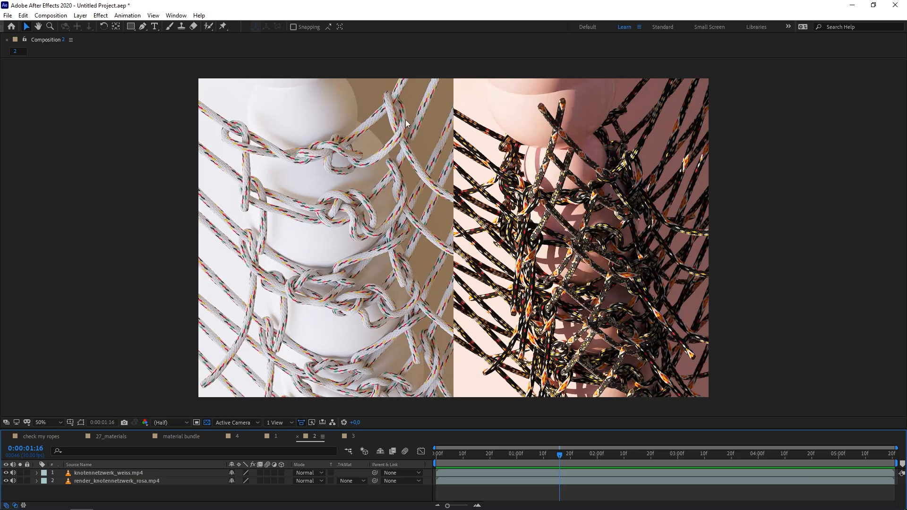
drag(569, 454, 729, 449)
click(353, 433)
drag(530, 458, 725, 458)
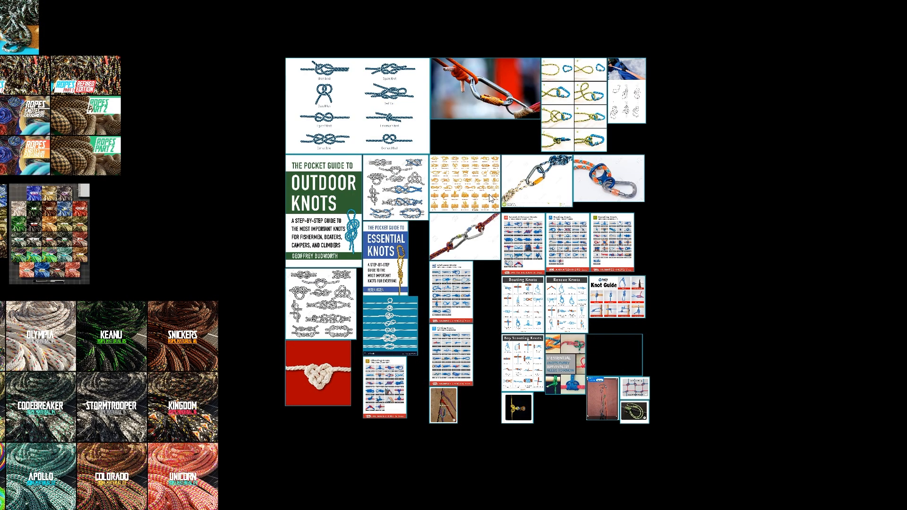
Switch to the reference image board and examine the knot charts, knot guides and carabiner photos up close.
scroll(491, 199, up, 3)
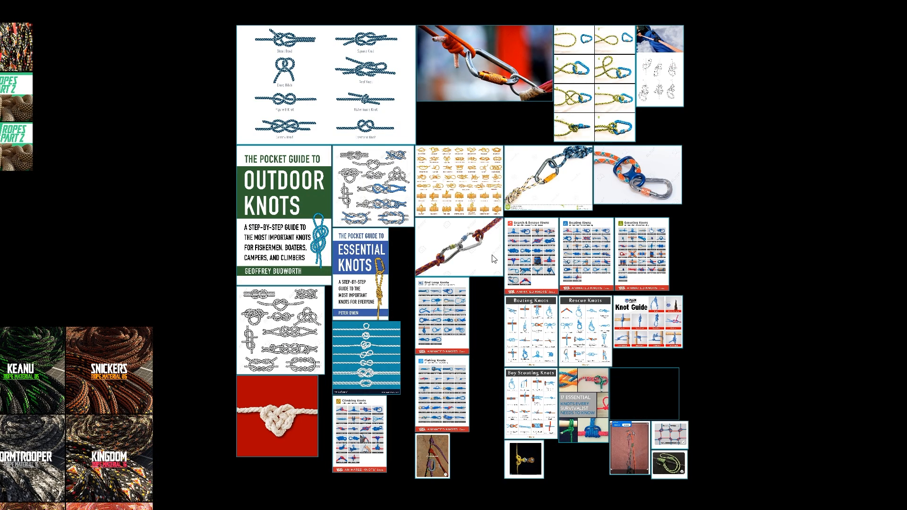
scroll(529, 258, up, 1)
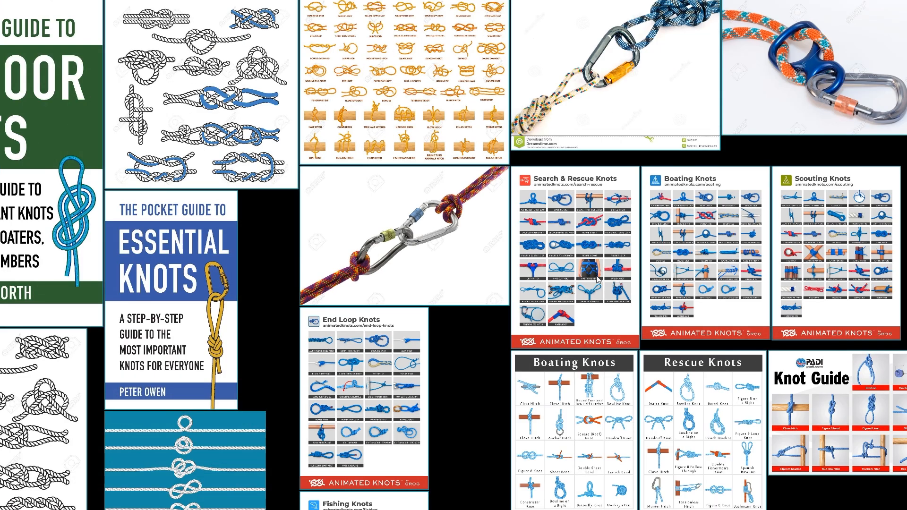
scroll(673, 279, up, 1)
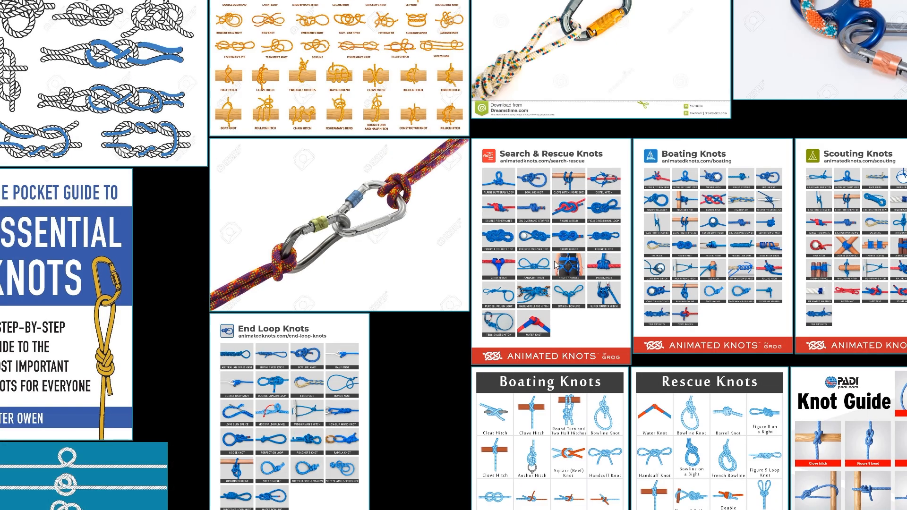
scroll(554, 261, up, 1)
middle_drag(691, 235, 384, 257)
middle_drag(423, 80, 559, 293)
middle_drag(498, 180, 541, 228)
middle_drag(280, 209, 418, 194)
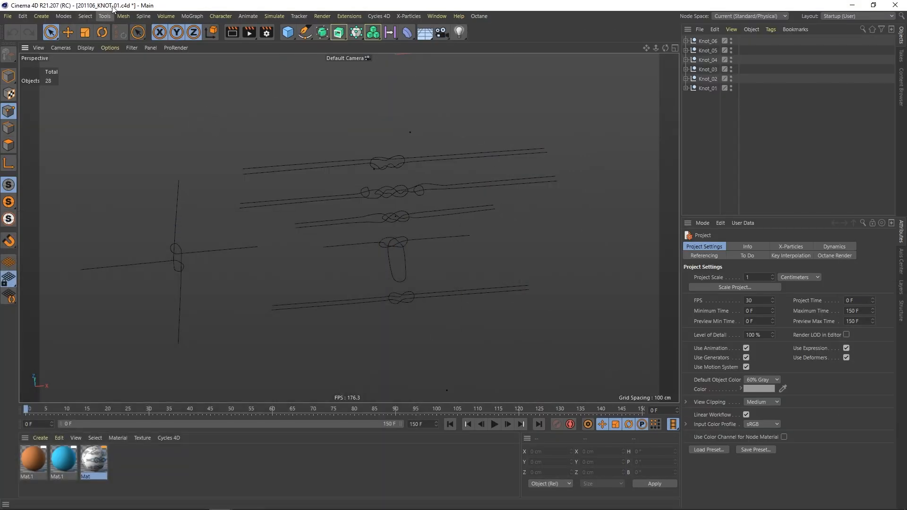
Switch to Cinema 4D and inspect the existing splines of Knot_01 through Knot_06, selecting all six groups and clearing the selection.
alt+drag(444, 182, 391, 194)
alt+middle_drag(391, 194, 405, 195)
alt+drag(404, 195, 402, 227)
alt+right_drag(382, 194, 416, 190)
alt+drag(417, 192, 546, 118)
click(707, 41)
shift+click(708, 79)
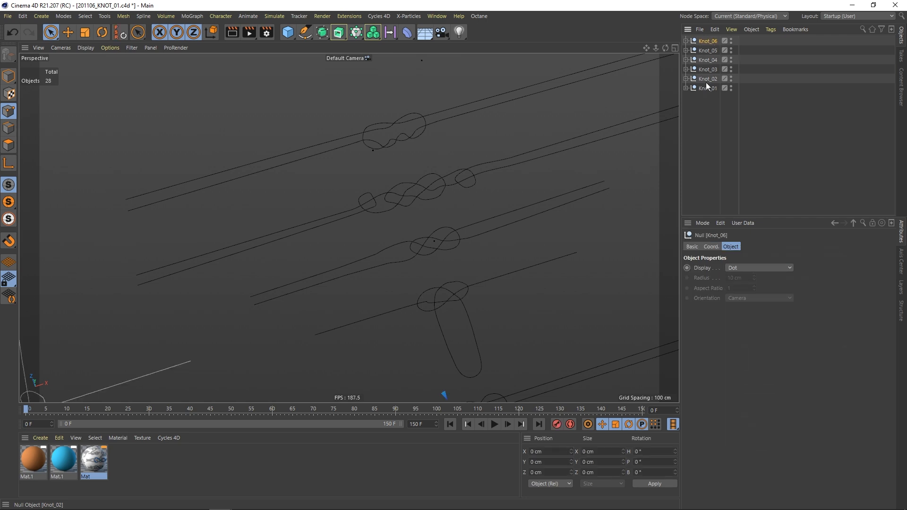
click(705, 88)
shift+click(708, 41)
alt+drag(357, 276, 407, 225)
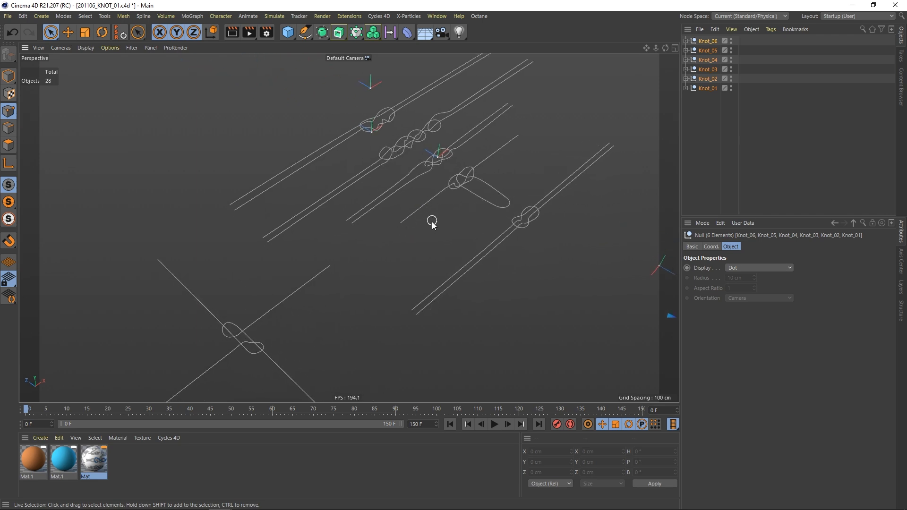
click(846, 185)
alt+drag(359, 208, 389, 217)
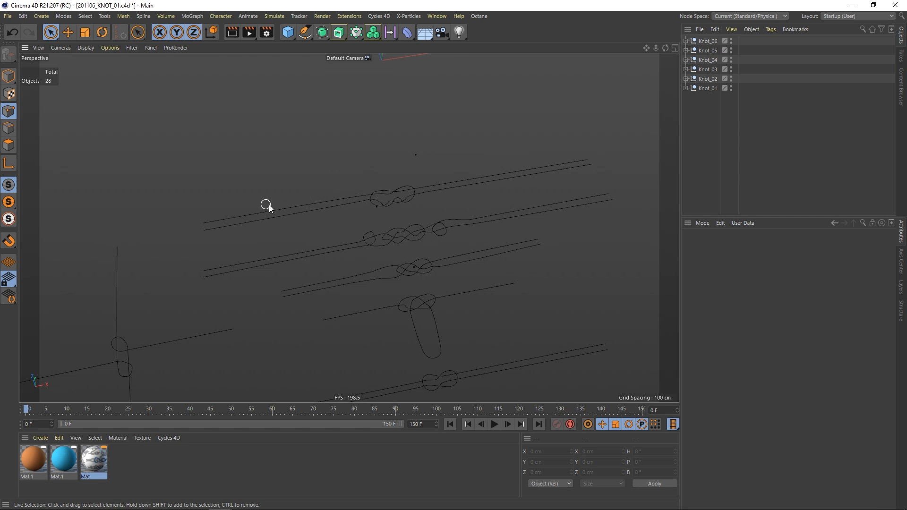
Add a plane primitive and apply the knot illustration material Mat to it as a tracing reference.
drag(288, 32, 374, 62)
alt+drag(354, 178, 289, 169)
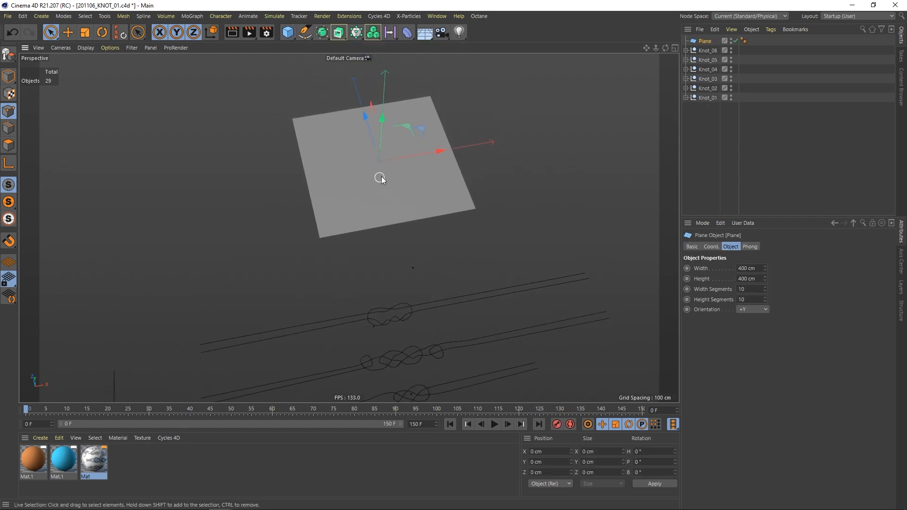
scroll(379, 178, up, 1)
drag(94, 457, 103, 449)
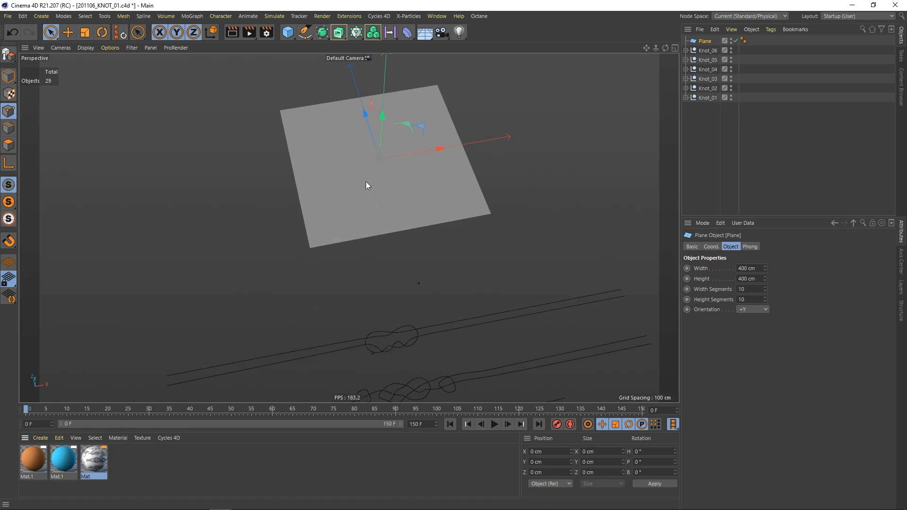
drag(367, 183, 373, 182)
scroll(435, 158, up, 5)
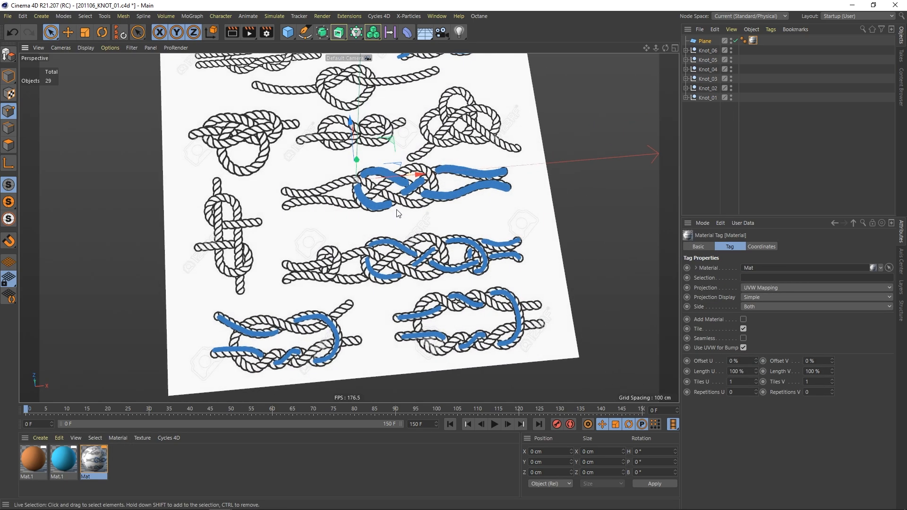
scroll(398, 213, up, 3)
Trace the blue-marked rope of the knot at the reference plane's center with a B-Spline in the top view, using the Spline Pen.
key(F2)
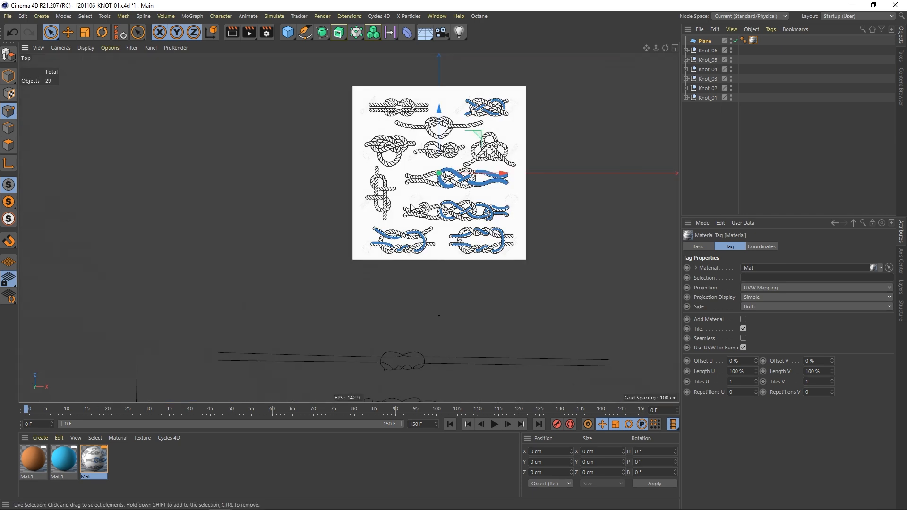
scroll(344, 180, up, 5)
alt+middle_drag(433, 156, 321, 181)
scroll(364, 199, up, 5)
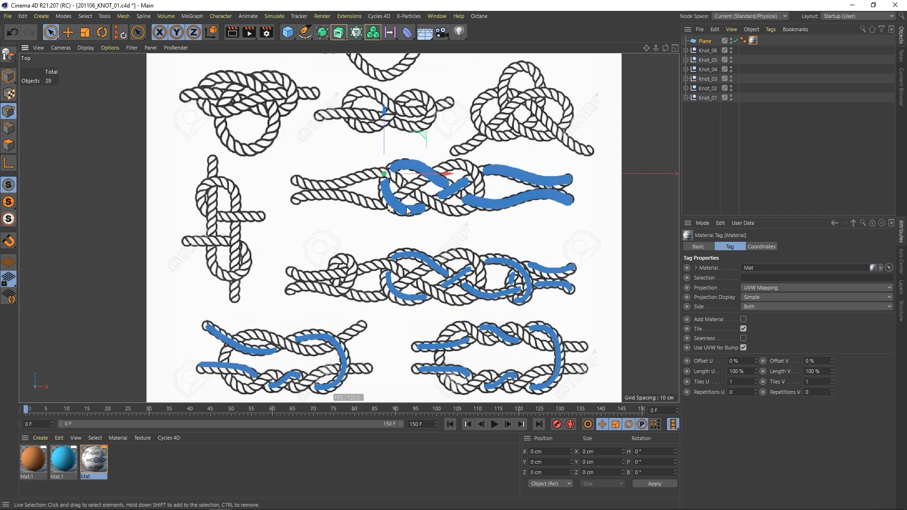
click(701, 146)
click(305, 32)
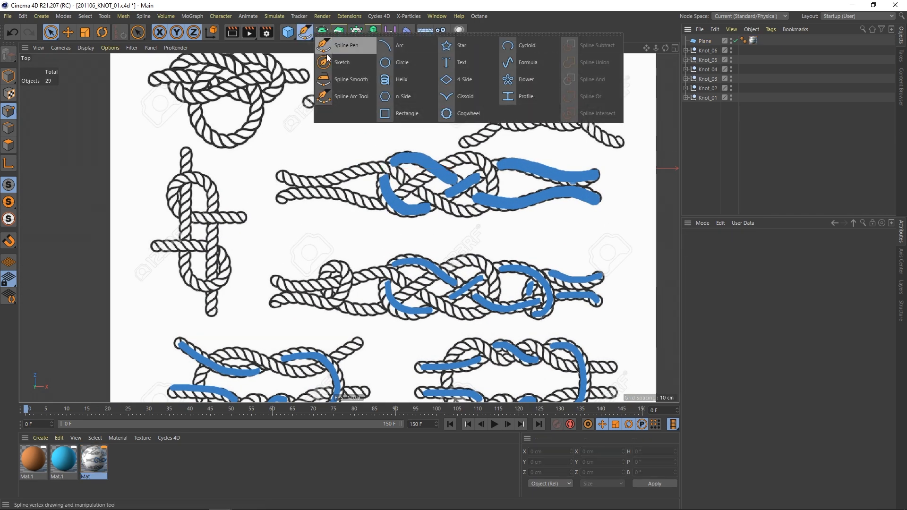
click(331, 46)
scroll(373, 155, up, 4)
scroll(420, 173, up, 2)
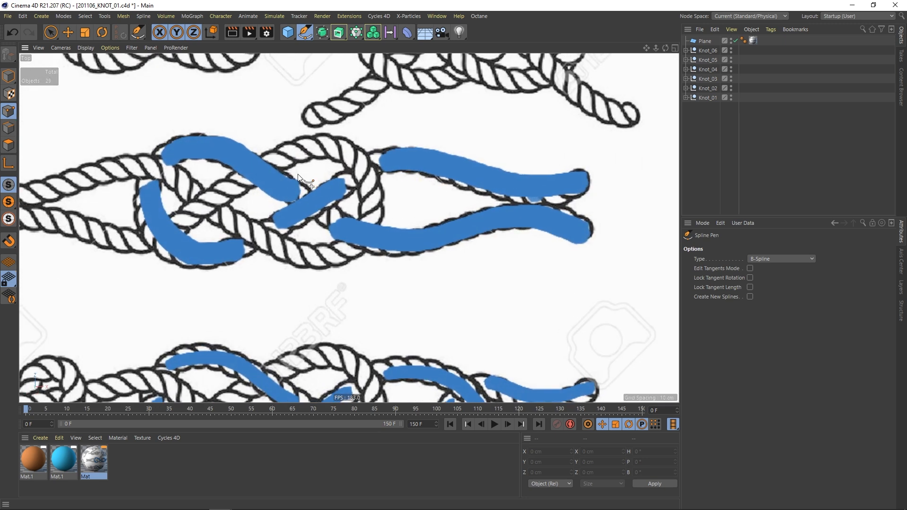
alt+middle_drag(297, 171, 373, 185)
scroll(363, 168, down, 4)
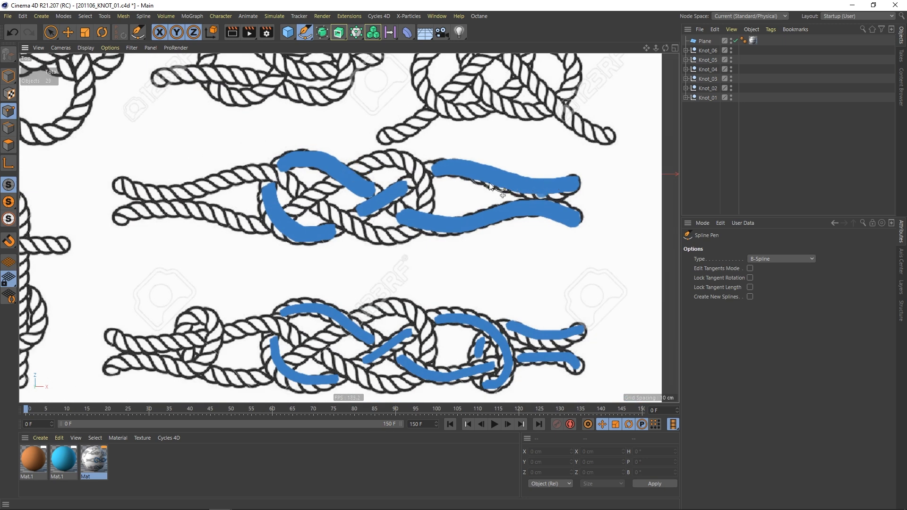
click(585, 182)
click(451, 166)
click(415, 176)
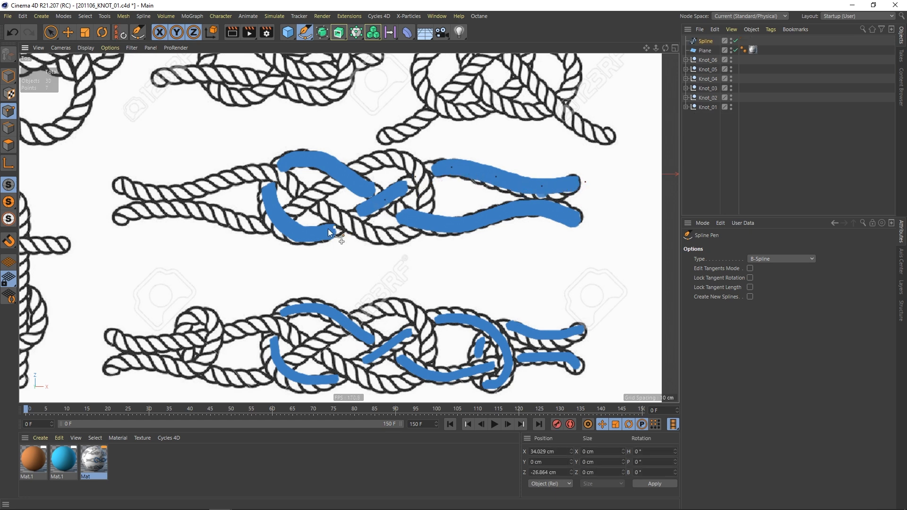
click(303, 160)
click(410, 217)
click(542, 208)
click(584, 210)
key(space)
click(699, 164)
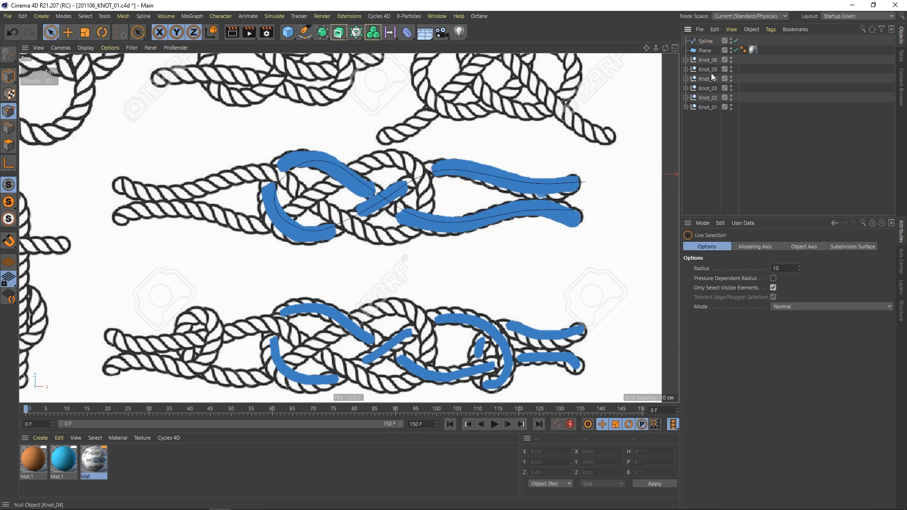
Duplicate the traced spline and rotate the copy 180° in Model mode.
click(705, 41)
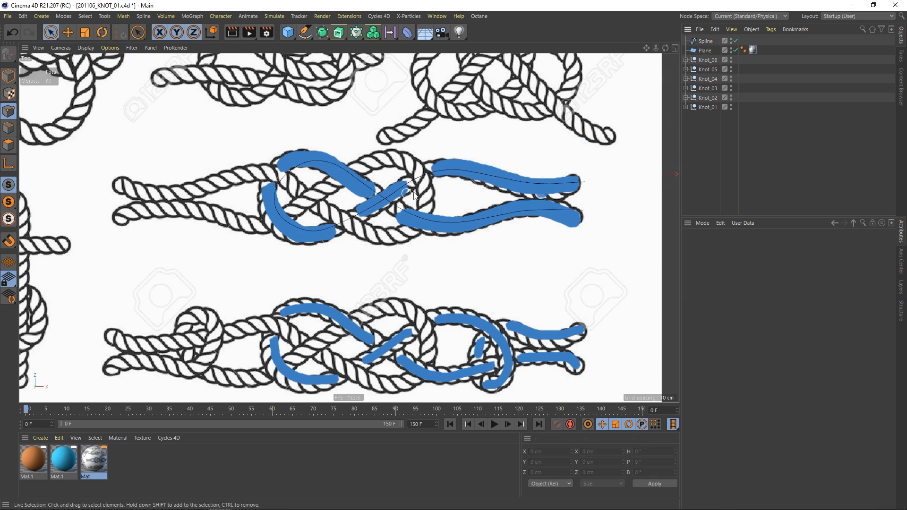
ctrl+drag(709, 42, 708, 47)
alt+right_drag(437, 148, 432, 148)
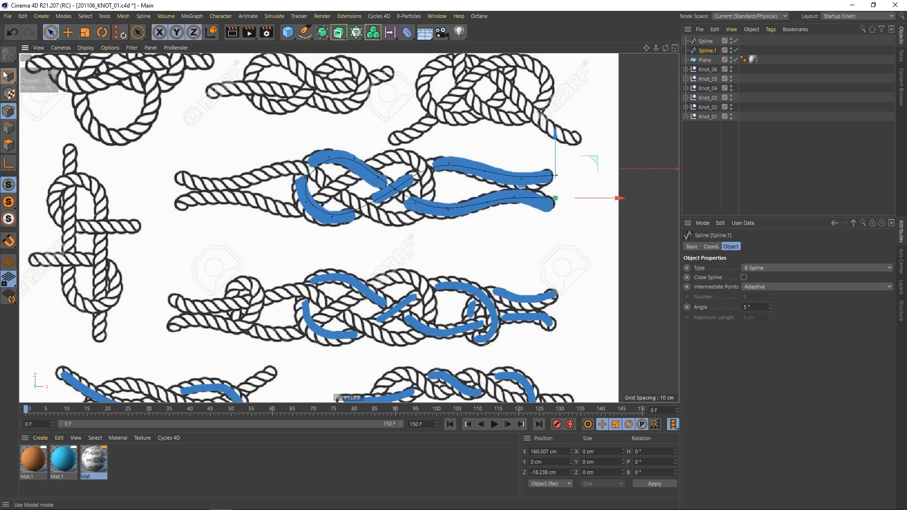
click(102, 32)
click(590, 178)
click(707, 50)
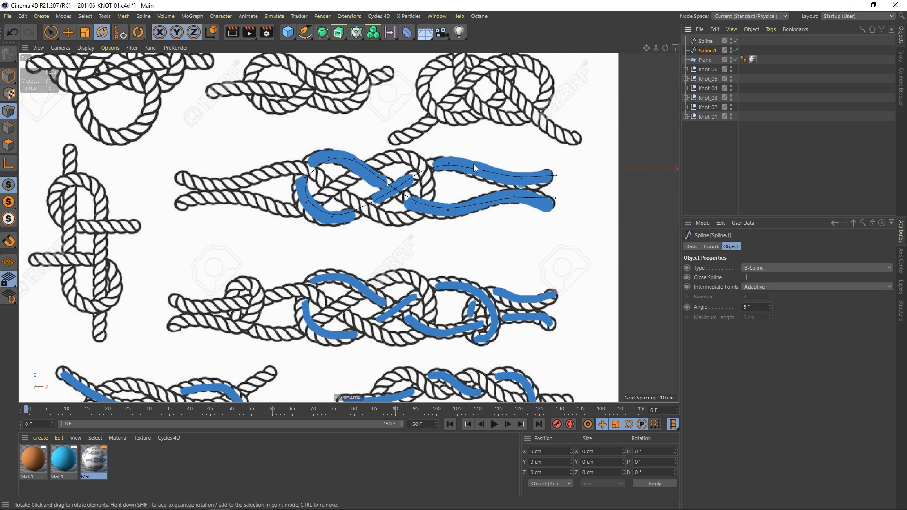
click(9, 75)
drag(338, 163, 205, 208)
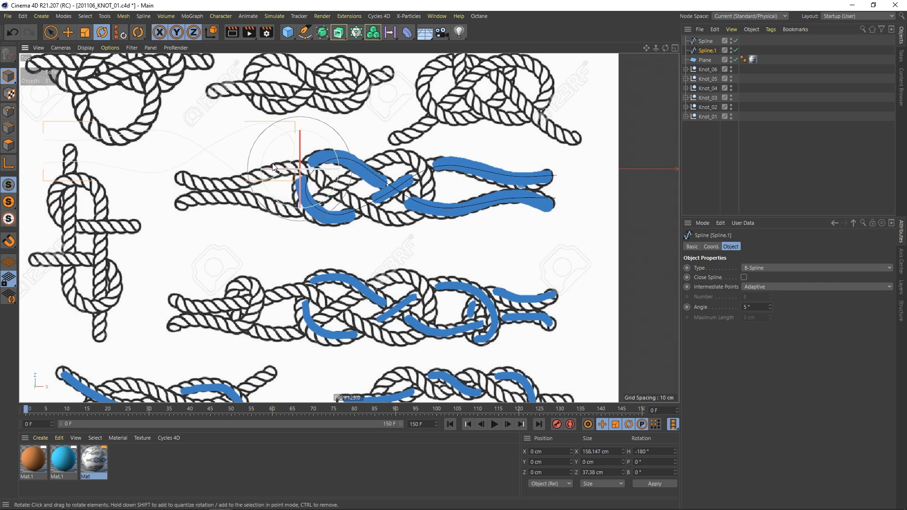
Move the rotated spline copy over the unmarked rope so that its loop interlocks with the original spline.
click(51, 33)
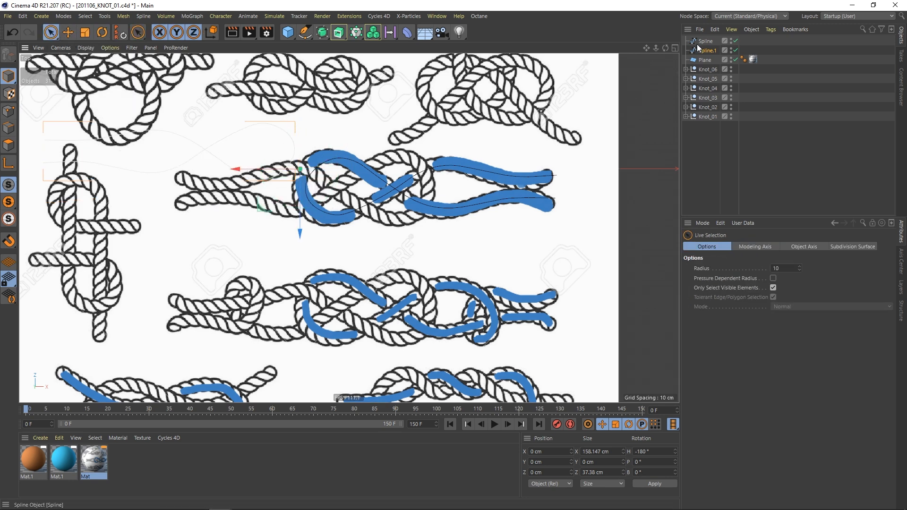
click(736, 60)
drag(261, 208, 396, 243)
click(736, 60)
click(746, 175)
Create a circle spline with a 3 cm radius as the rope's cross-section.
click(307, 38)
click(395, 60)
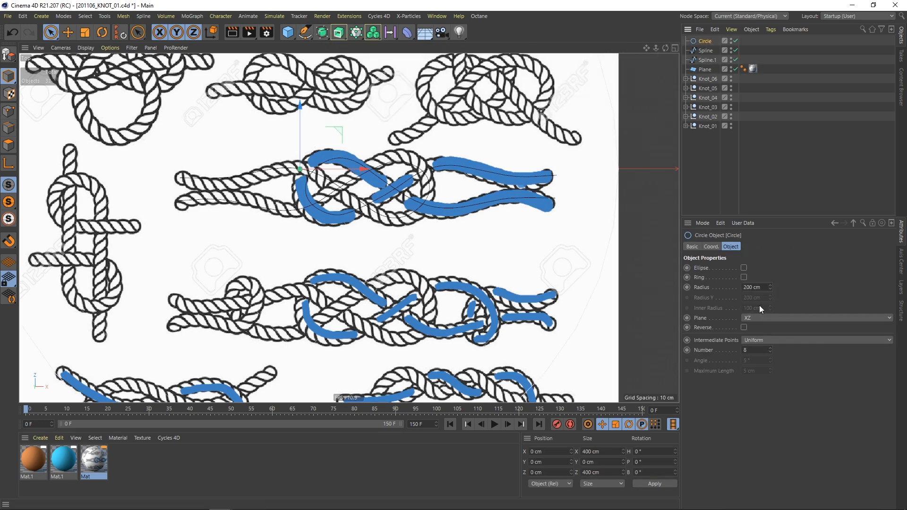
key(Return)
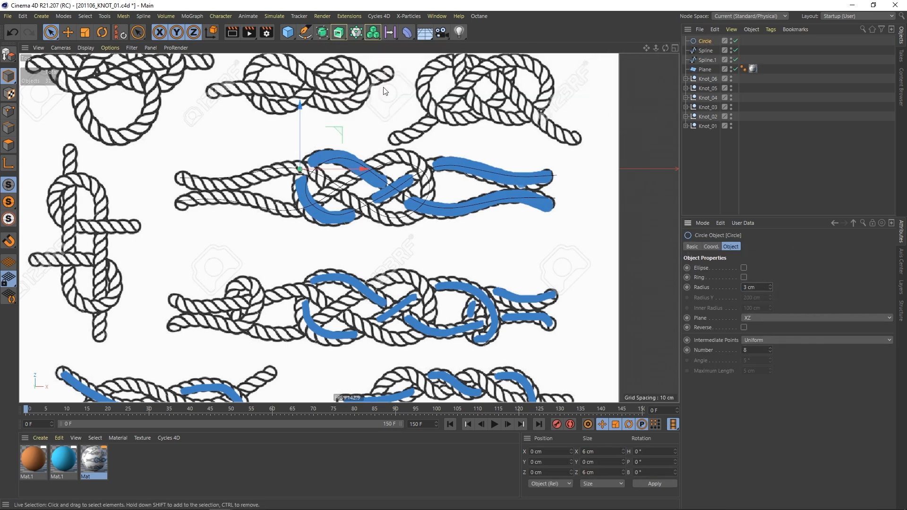
Add a Sweep generator, delete the unneeded Subdivision Surface, and nest the circle and the original spline under the Sweep.
click(322, 32)
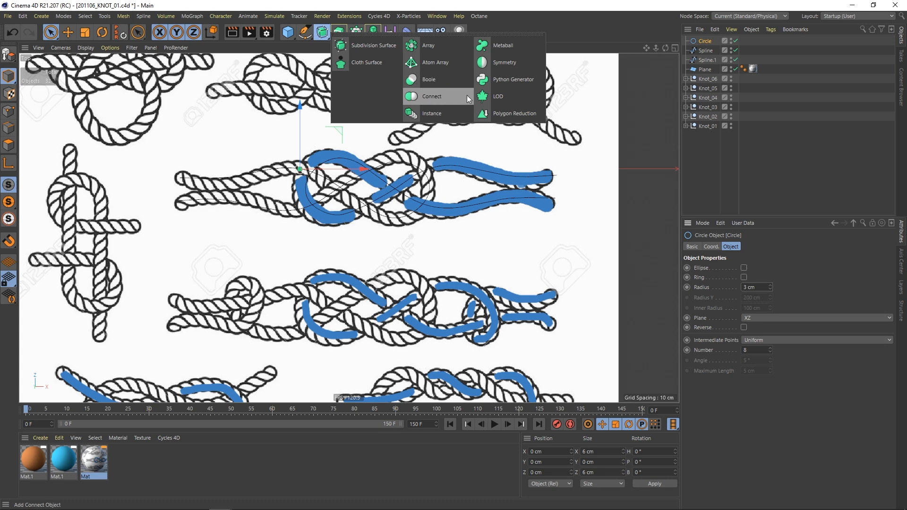
click(348, 44)
click(340, 33)
click(375, 97)
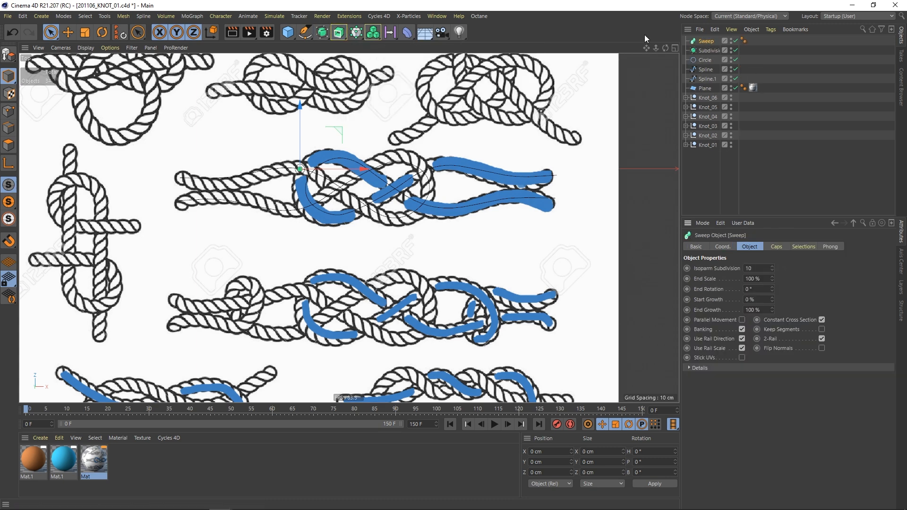
click(710, 50)
key(Delete)
click(709, 50)
shift+click(706, 60)
drag(707, 51, 707, 42)
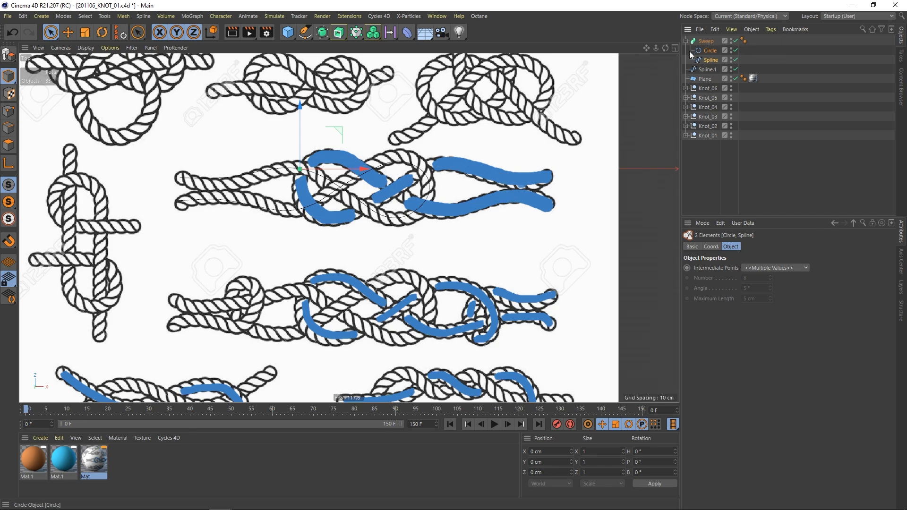
Switch to the perspective view and disable the reference plane to expose the swept rope.
key(F1)
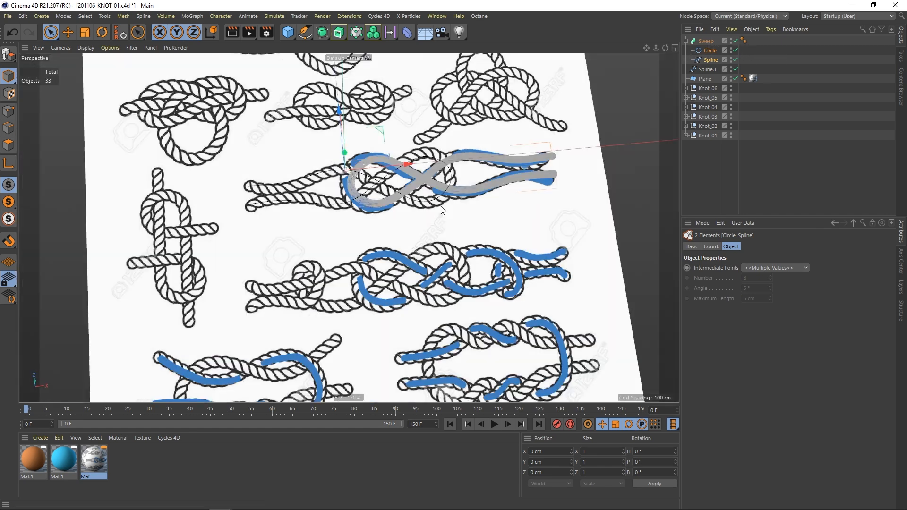
scroll(405, 169, down, 5)
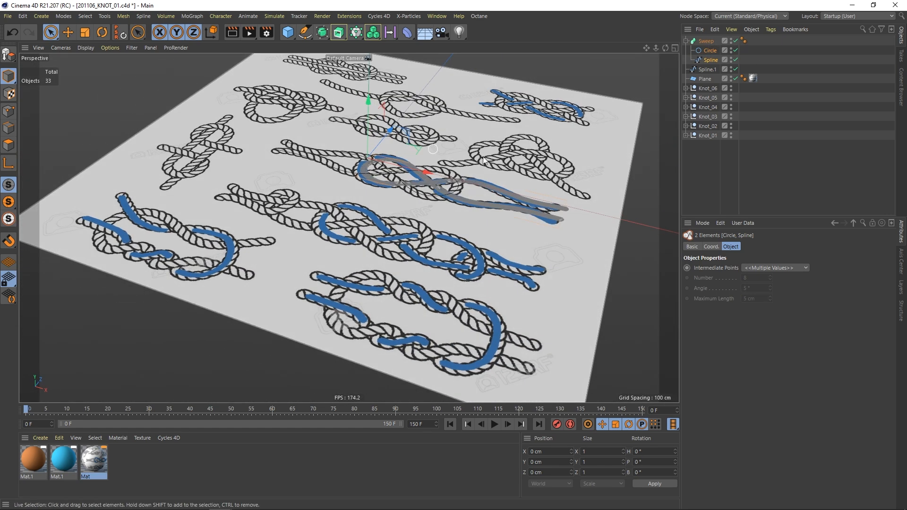
click(735, 79)
scroll(470, 190, up, 6)
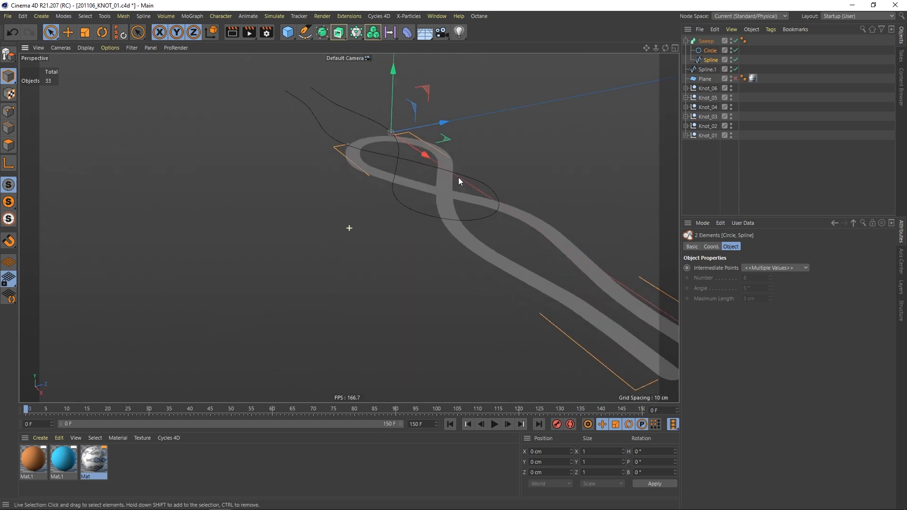
Set the circle profile's plane to XY so the swept rope gets full round thickness.
ctrl+click(709, 58)
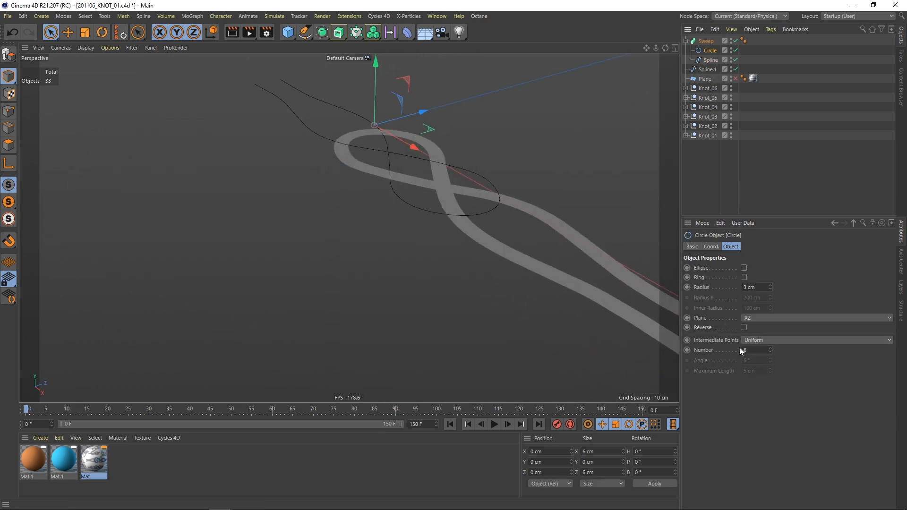
click(753, 317)
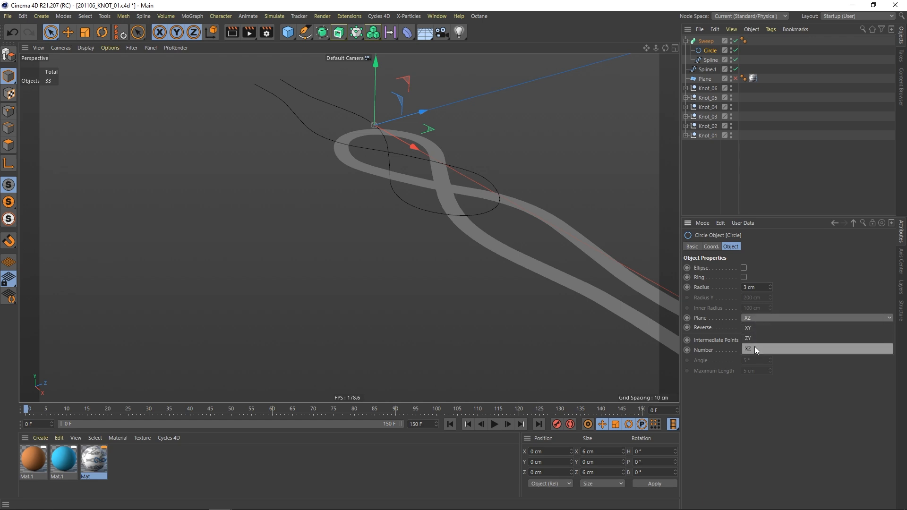
click(759, 330)
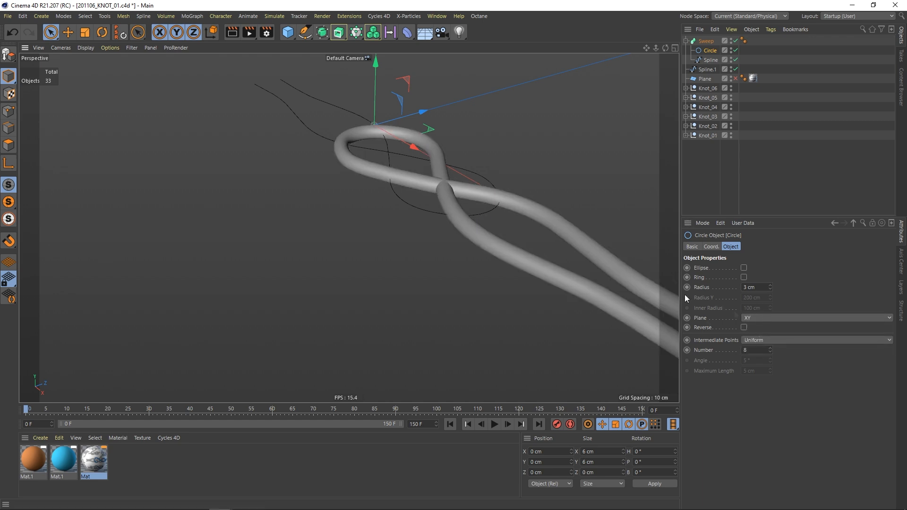
scroll(480, 211, up, 1)
alt+drag(481, 211, 458, 196)
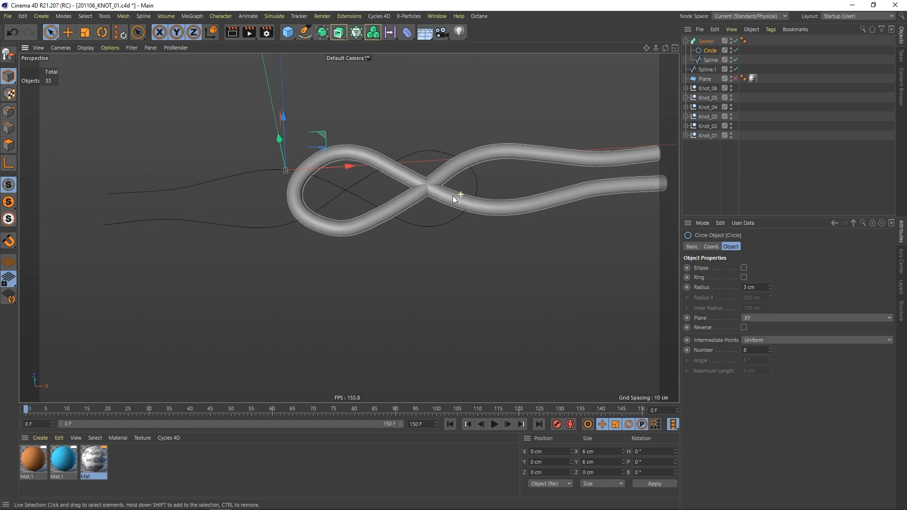
Duplicate the Sweep with its circle and nest the second spline under the copy to build the second rope.
click(686, 41)
ctrl+drag(707, 47, 706, 47)
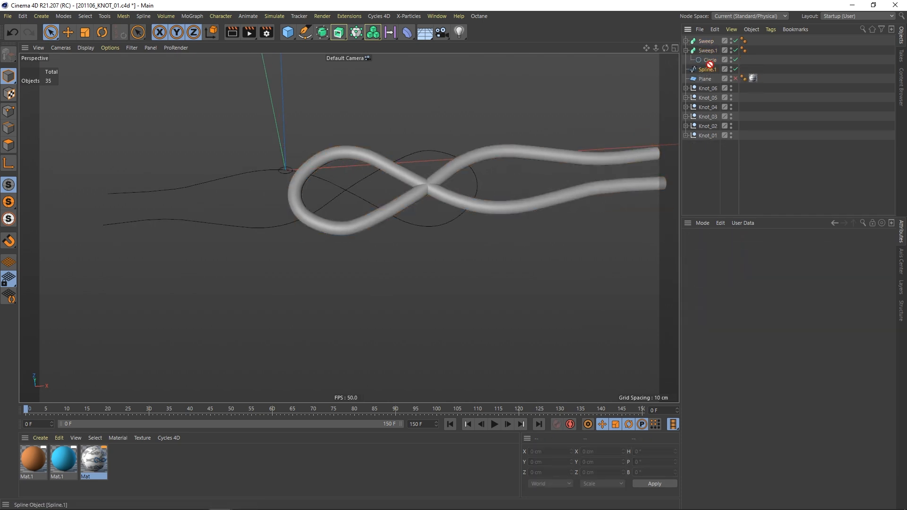
drag(710, 64, 711, 64)
click(770, 47)
alt+right_drag(472, 159, 449, 160)
alt+drag(449, 159, 420, 173)
alt+right_drag(419, 173, 473, 155)
alt+middle_drag(442, 178, 438, 201)
alt+right_drag(438, 200, 459, 190)
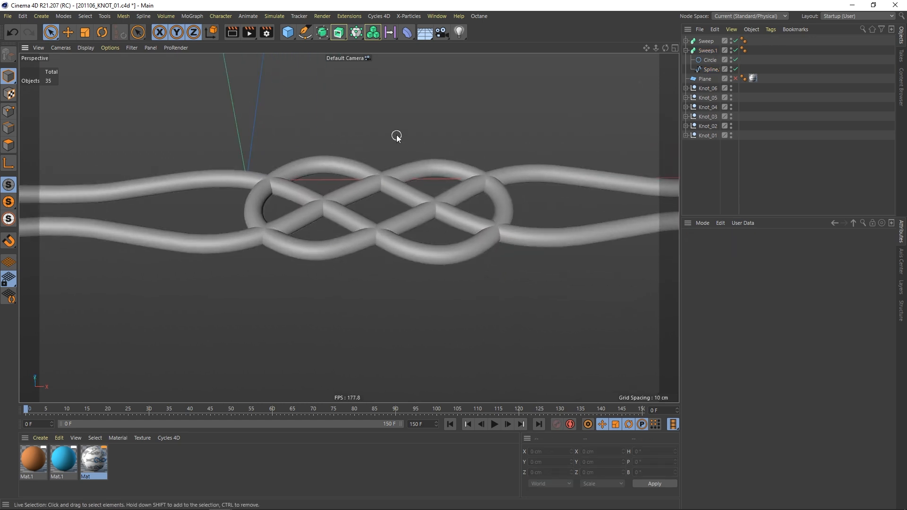
Disable both sweeps and, in Points mode with Rectangle Selection, select the two points on the crest of the second spline's loop.
drag(51, 32, 72, 62)
click(7, 113)
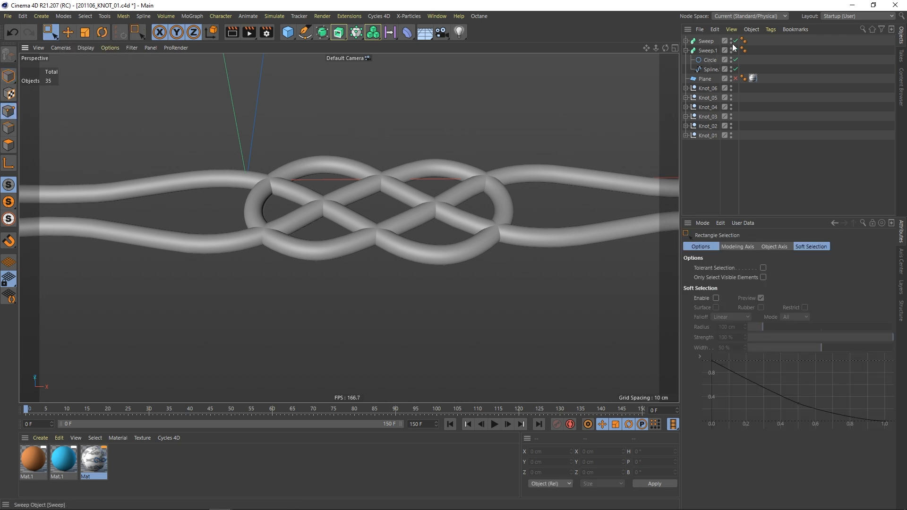
drag(736, 41, 735, 50)
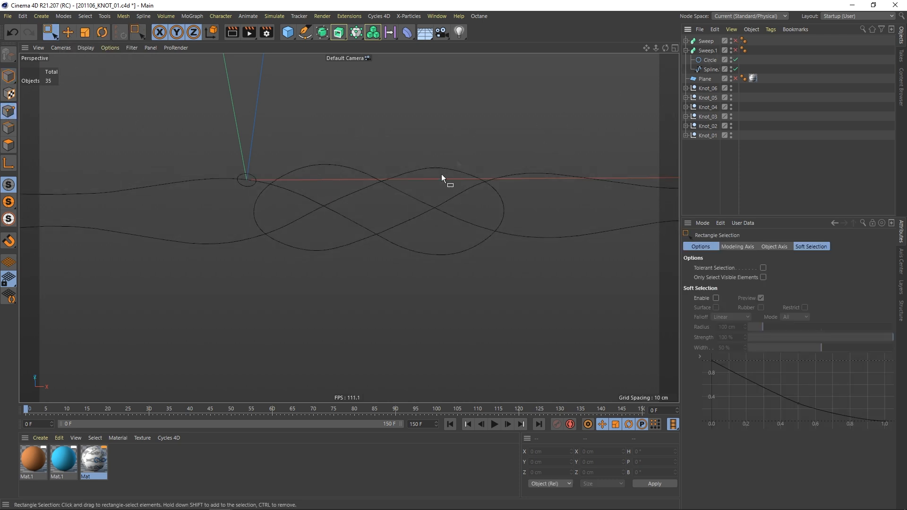
click(709, 69)
drag(388, 148, 448, 191)
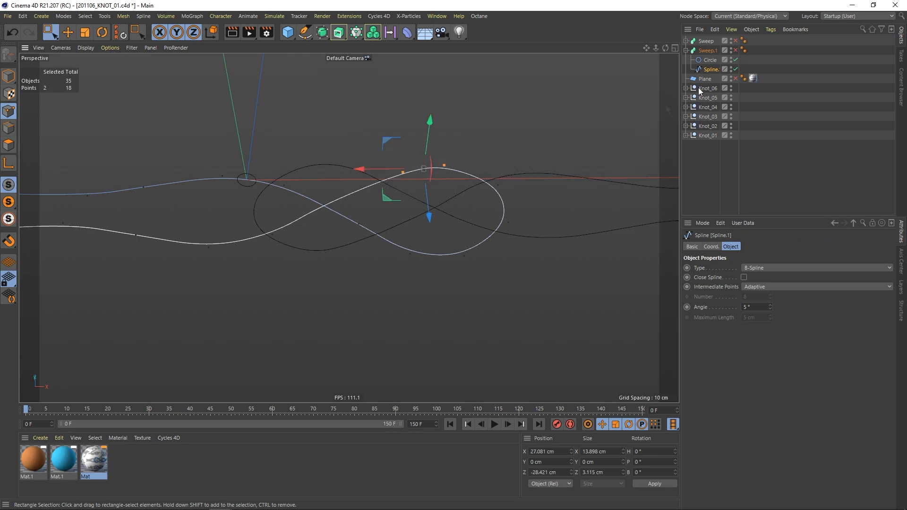
Enable the reference plane again to compare the crossings and remove both traced rope sweeps from the scene.
click(736, 79)
drag(735, 51, 736, 41)
alt+drag(472, 156, 420, 129)
drag(333, 167, 329, 232)
click(320, 213)
drag(316, 154, 398, 213)
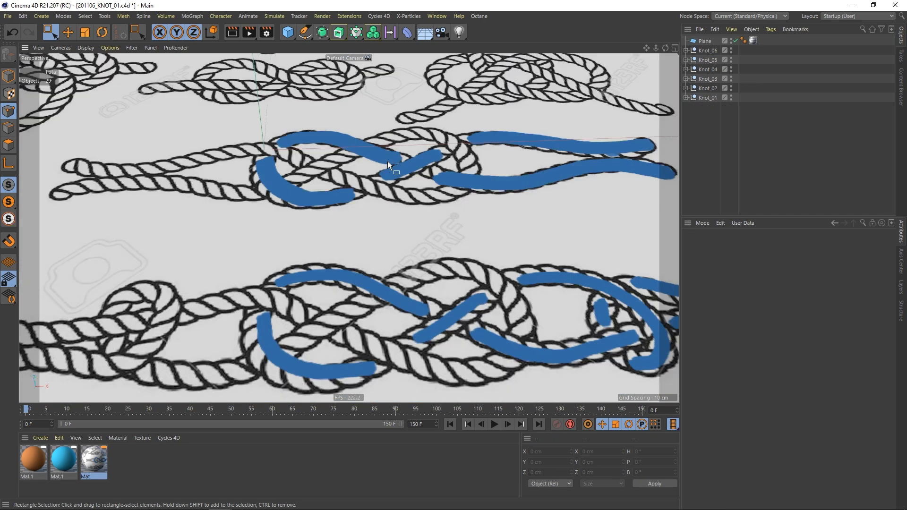
Hide the reference plane and examine the height variations of the prepared knot splines from several angles.
alt+drag(388, 161, 311, 177)
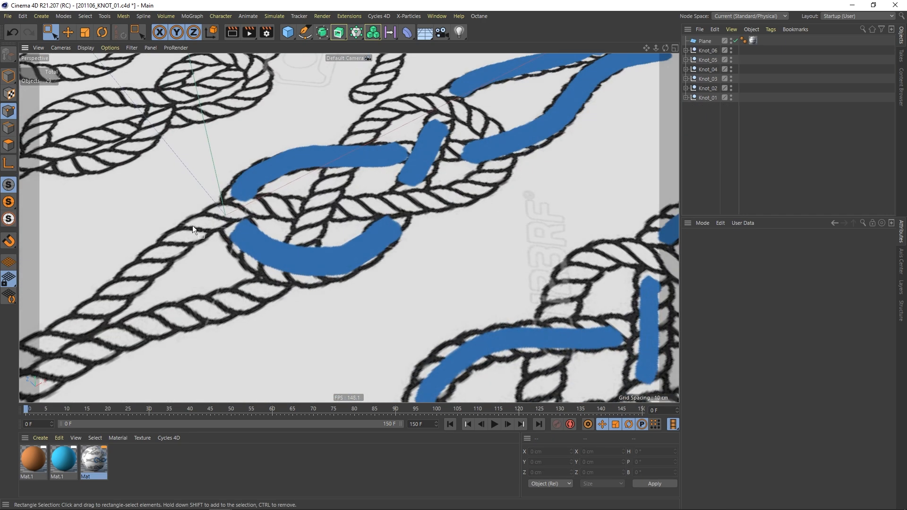
alt+drag(410, 180, 375, 189)
scroll(405, 173, down, 5)
mouse_move(375, 189)
alt+right_down()
mouse_move(399, 194)
mouse_move(378, 198)
alt+right_up()
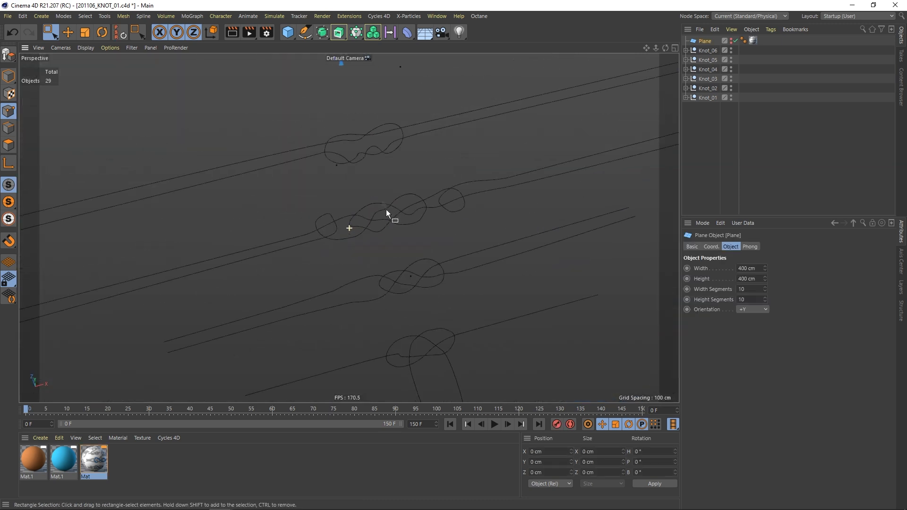
alt+middle_drag(387, 209, 388, 221)
alt+right_drag(384, 221, 478, 208)
alt+drag(384, 257, 236, 286)
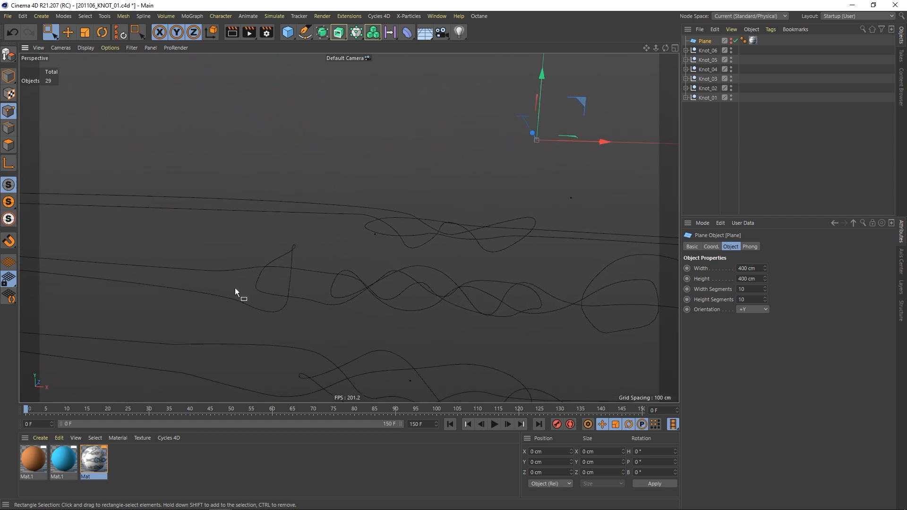
drag(307, 246, 602, 263)
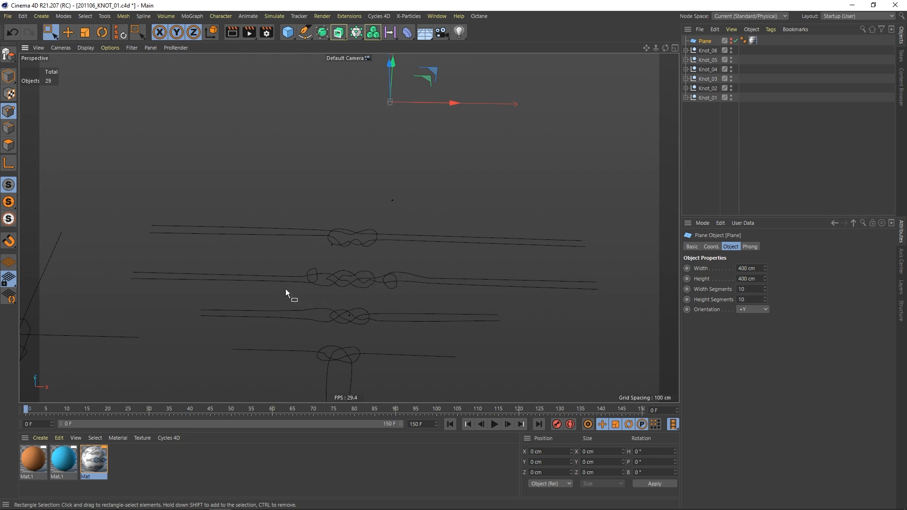
alt+drag(370, 285, 407, 263)
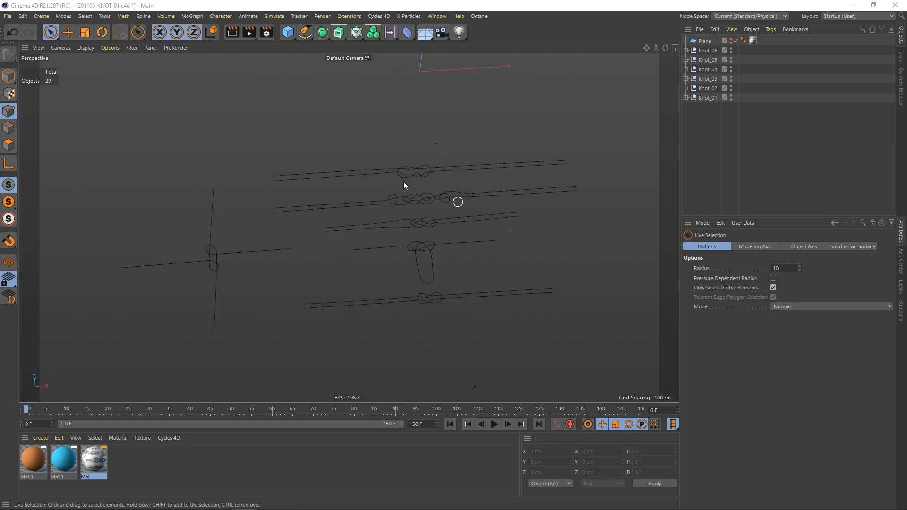
alt+drag(411, 233, 406, 213)
alt+right_drag(405, 210, 435, 199)
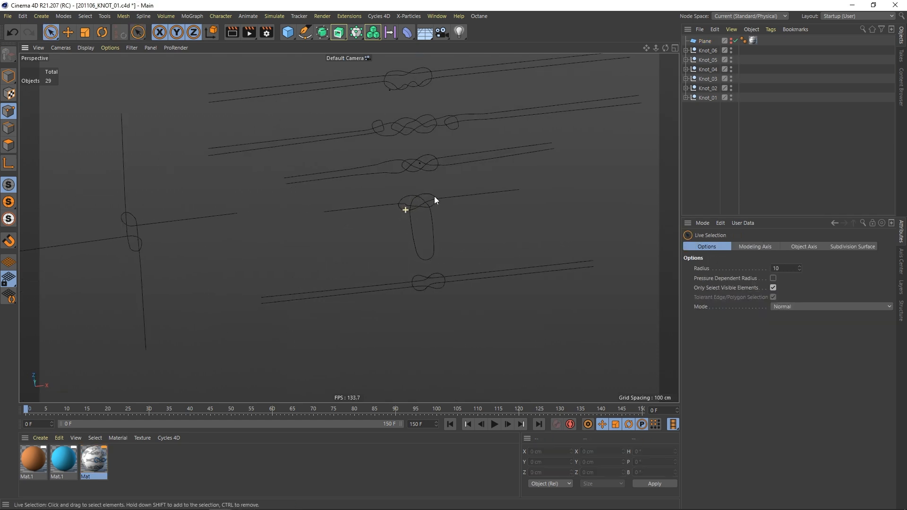
Return to Model mode, select the Knot_01 group, and focus on its splines.
alt+middle_drag(401, 148, 405, 209)
click(9, 77)
click(405, 188)
click(709, 111)
click(710, 99)
alt+drag(462, 160, 242, 75)
alt+middle_drag(246, 78, 381, 168)
drag(367, 127, 385, 235)
Move both splines out of the HoRope objects in Knot_01 and delete the remaining Knot_01 group.
click(686, 98)
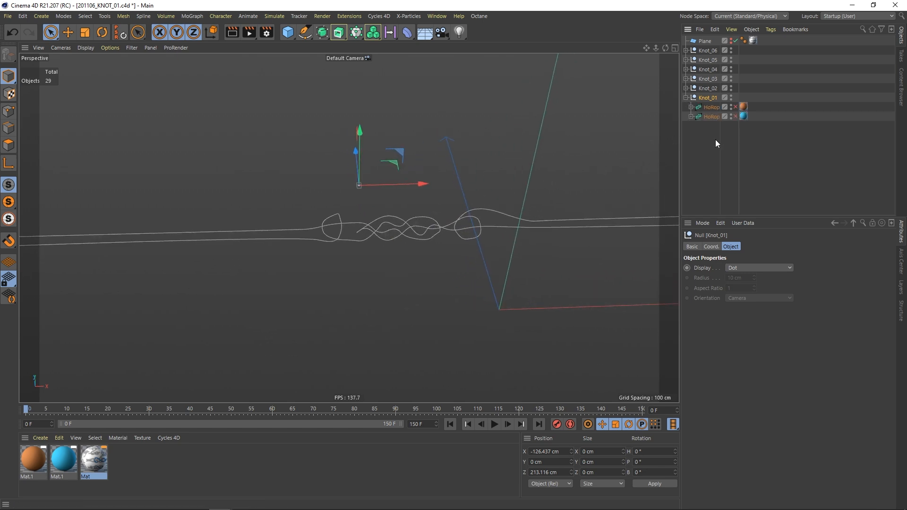
click(691, 107)
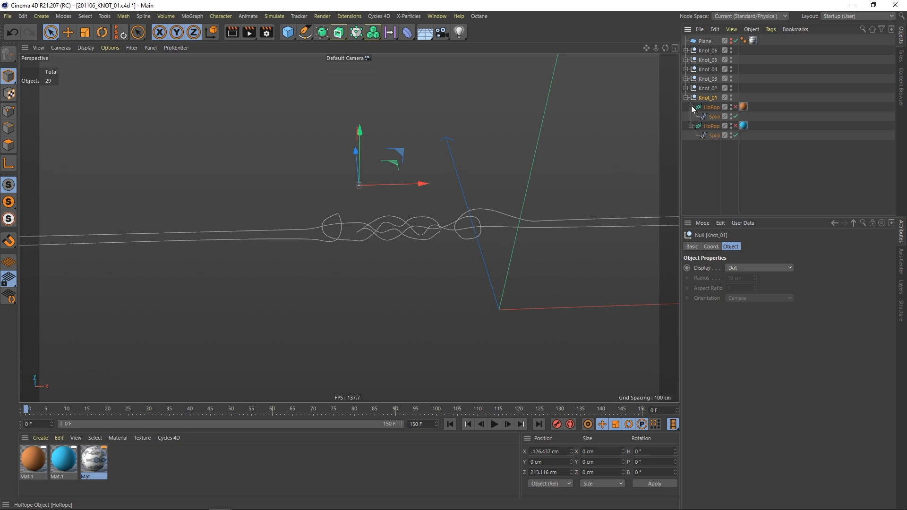
click(715, 118)
ctrl+click(717, 136)
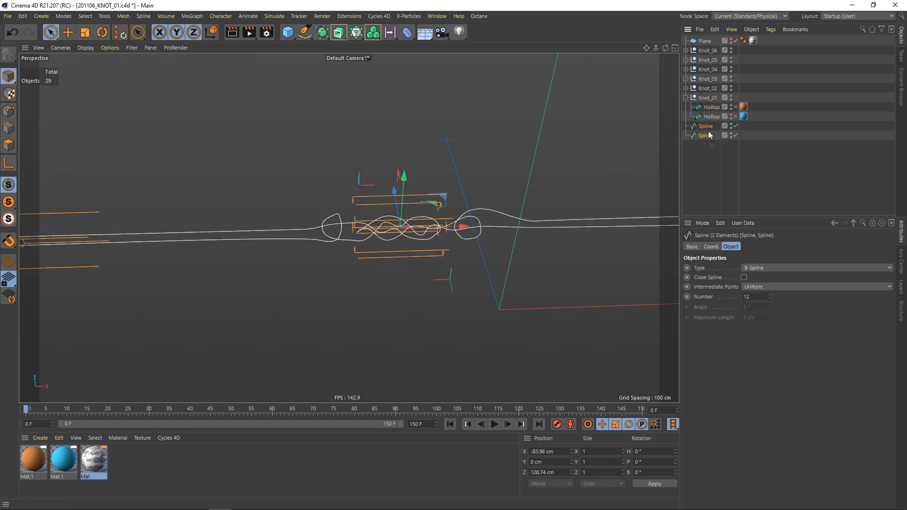
click(686, 97)
key(Delete)
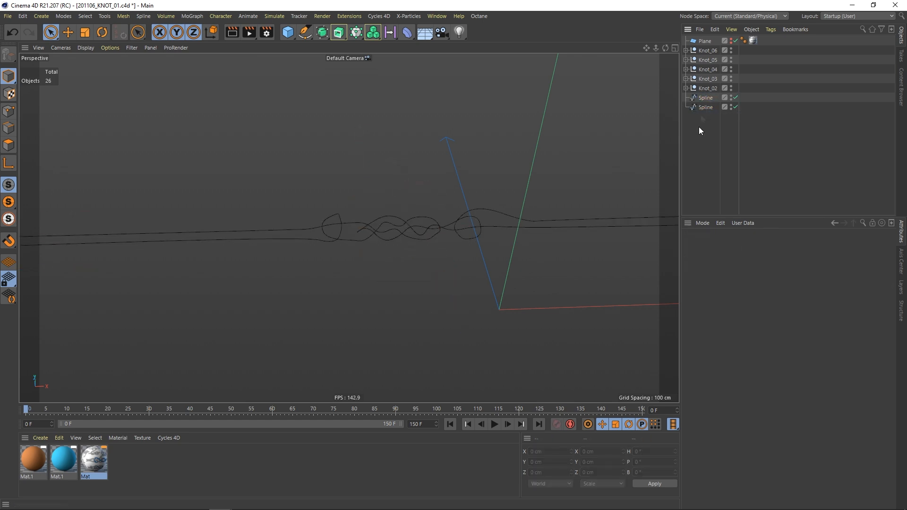
Find the HoRope plugin command with the Commander and dock it among the main commands above the viewport.
click(705, 105)
click(705, 98)
click(468, 134)
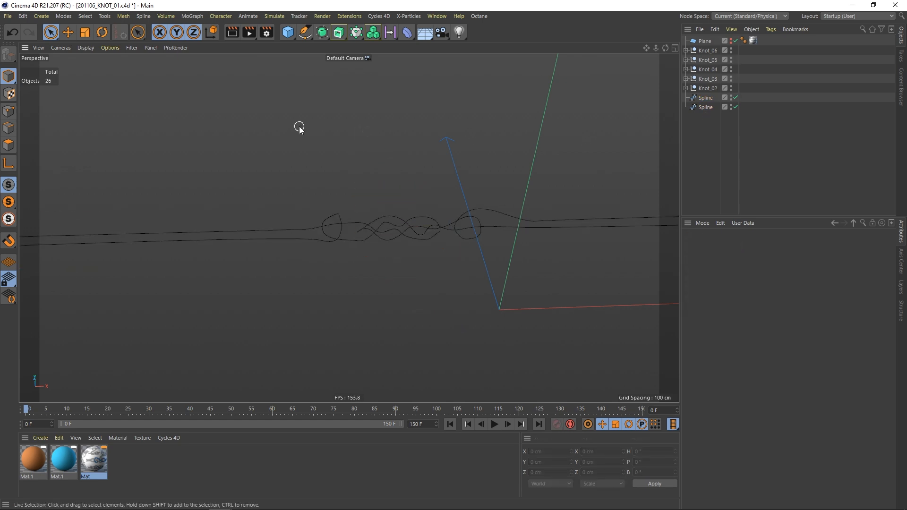
key(shift+c)
text(horop)
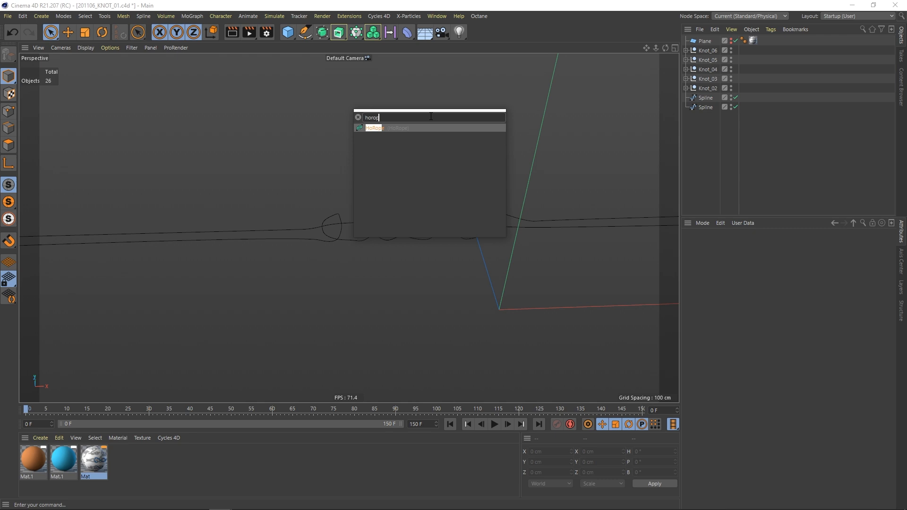
drag(387, 130, 403, 137)
drag(664, 30, 667, 32)
click(575, 115)
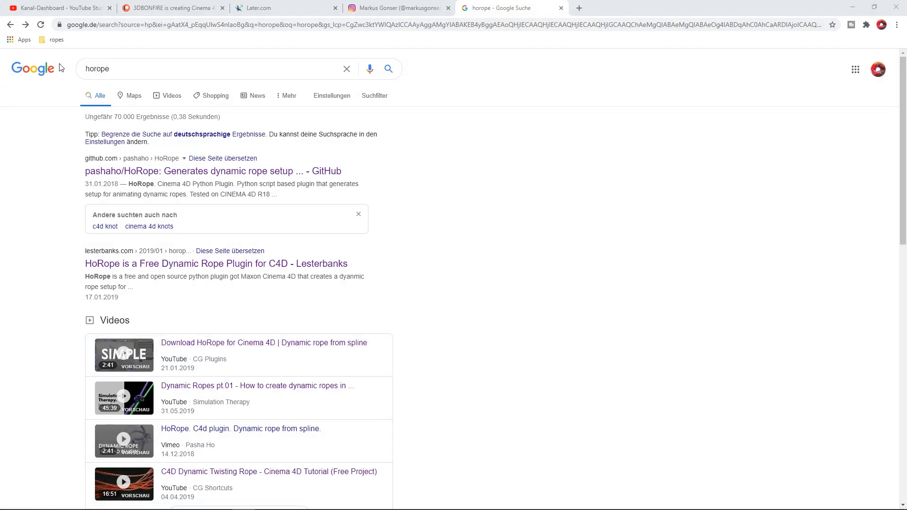
Switch to the browser, open the HoRope GitHub repository, and examine its compatibility and installation notes.
click(125, 173)
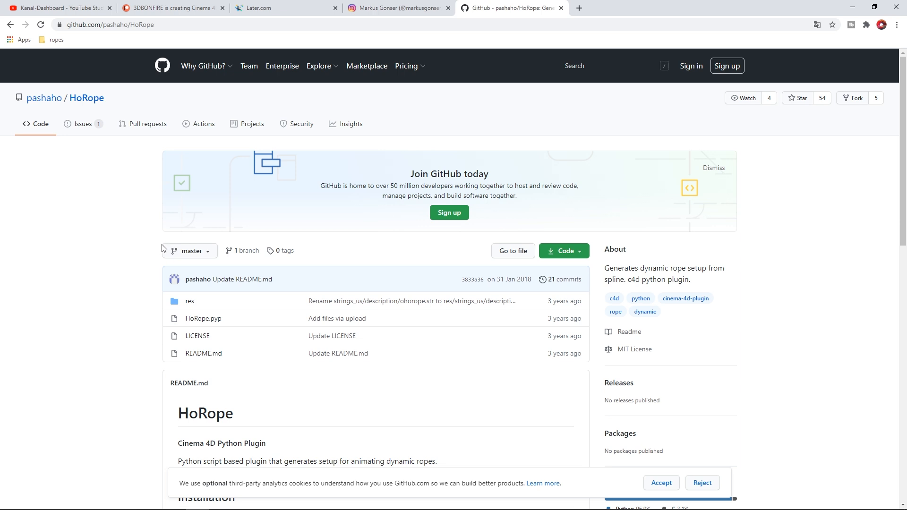
scroll(239, 349, down, 3)
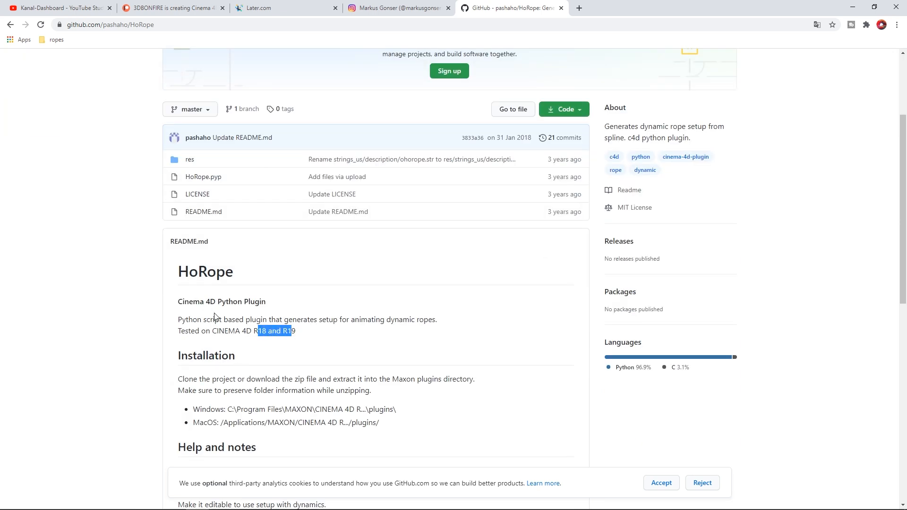
click(235, 331)
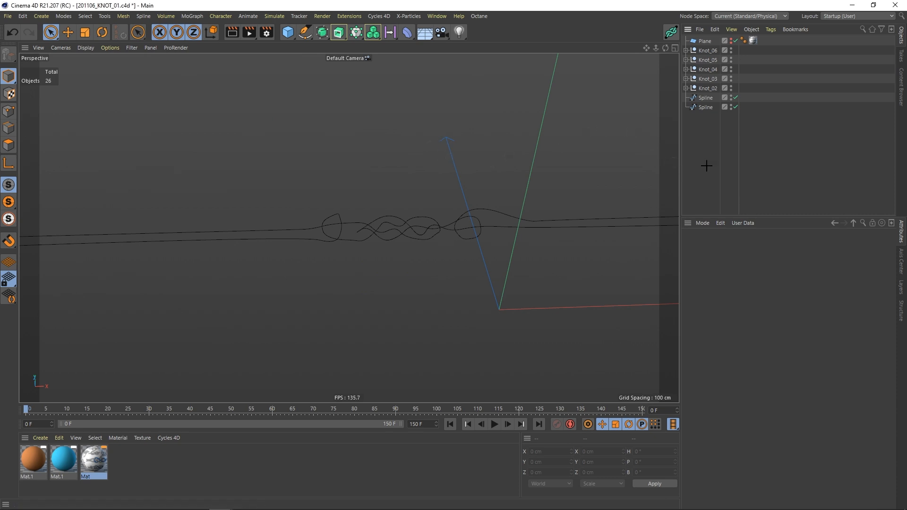
Back in Cinema 4D, nest each spline under its own HoRope object and assign the orange and blue materials to them.
shift+click(708, 50)
click(699, 151)
mouse_move(710, 111)
mouse_down()
mouse_move(712, 95)
mouse_move(708, 118)
mouse_up()
click(702, 151)
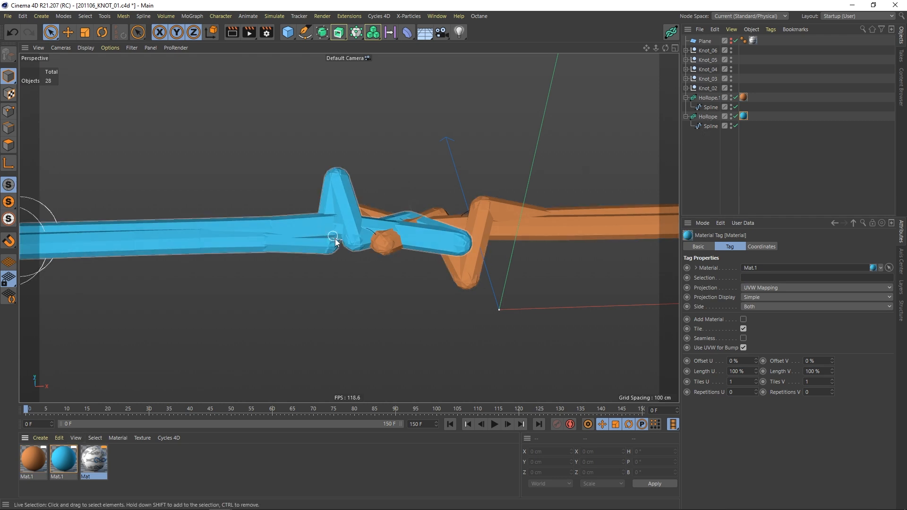
alt+right_drag(335, 240, 265, 247)
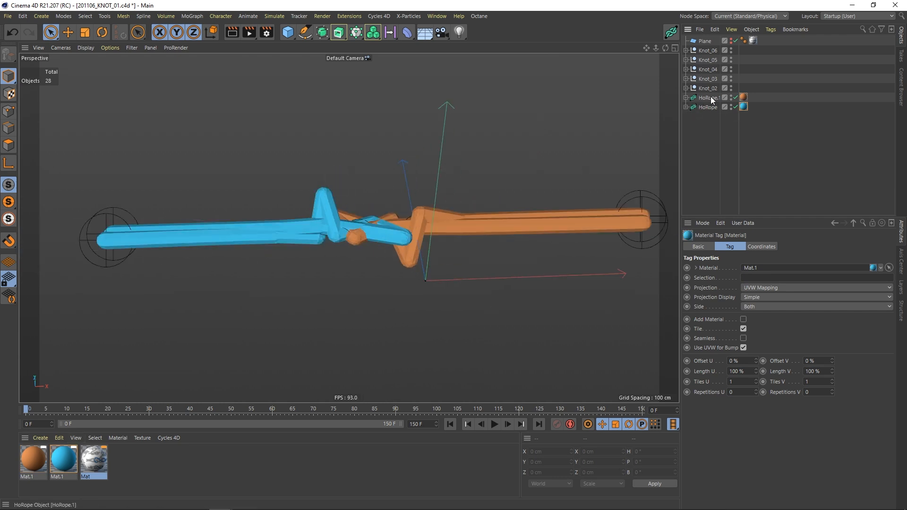
Enable Create Sweep on both HoRope objects, reduce their radius, and set Bones to 100.
click(710, 98)
shift+click(711, 108)
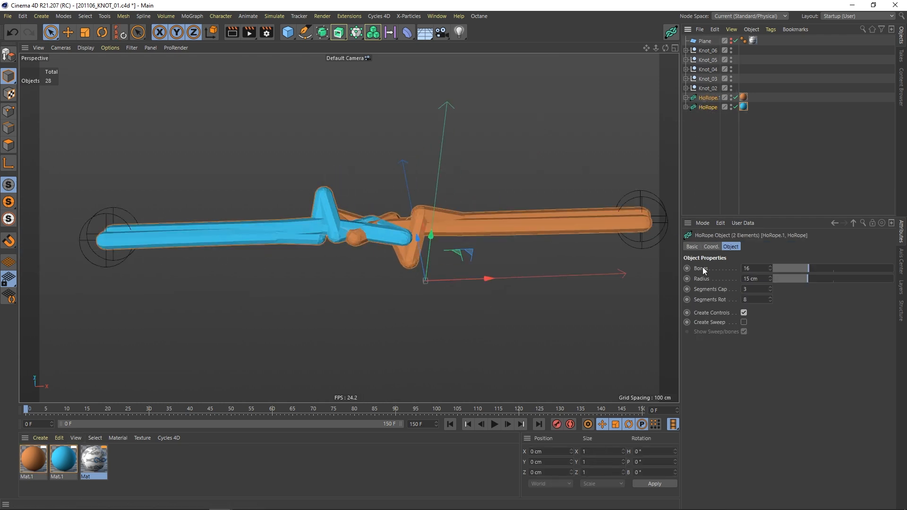
click(743, 322)
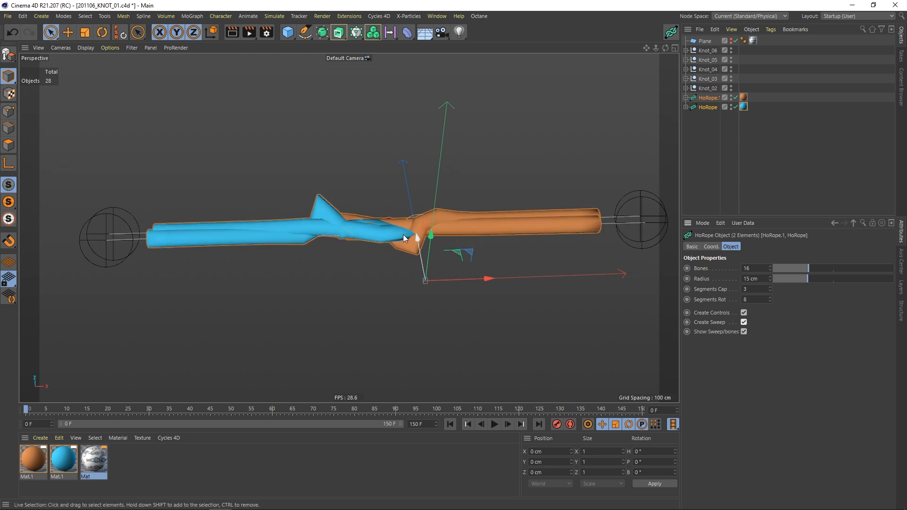
key(Tab)
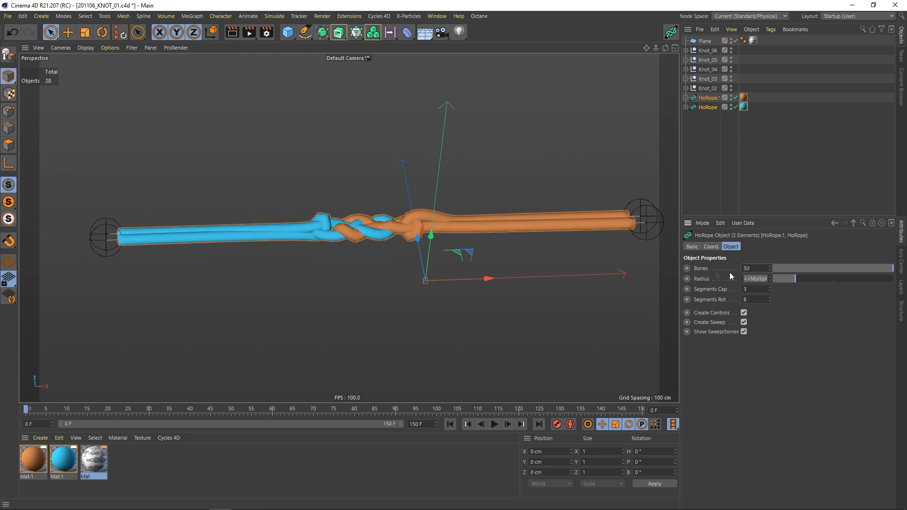
alt+drag(381, 226, 418, 217)
click(748, 269)
text(100)
key(Return)
Inspect the intertwined orange and blue ropes up close from several angles for smoothness and intersections.
alt+right_drag(404, 221, 503, 182)
alt+drag(503, 183, 409, 197)
alt+right_drag(454, 197, 363, 202)
alt+drag(363, 202, 347, 183)
click(721, 198)
alt+right_drag(455, 212, 466, 223)
alt+drag(445, 224, 498, 237)
alt+middle_drag(237, 193, 277, 191)
drag(432, 187, 437, 188)
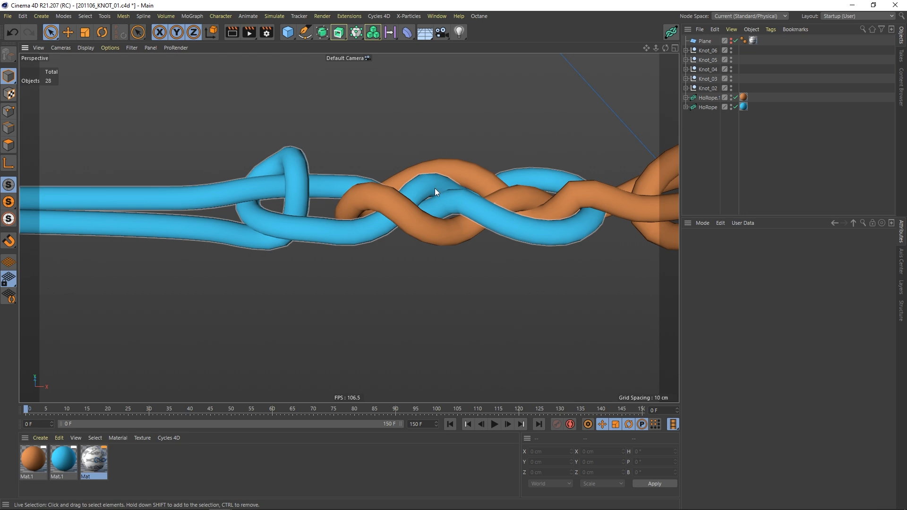
Switch Create Sweep off and back on for both HoRope objects, and play the timeline before returning to the first frame.
scroll(308, 231, down, 6)
click(744, 323)
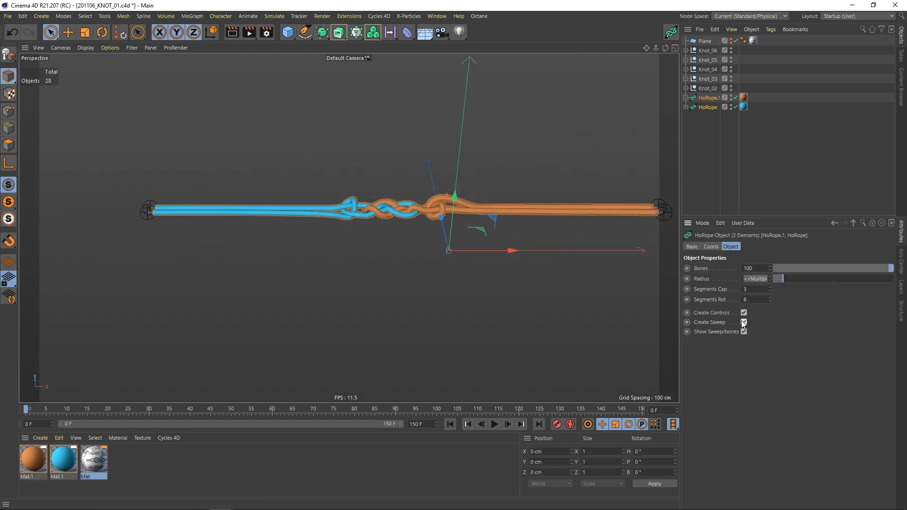
click(744, 323)
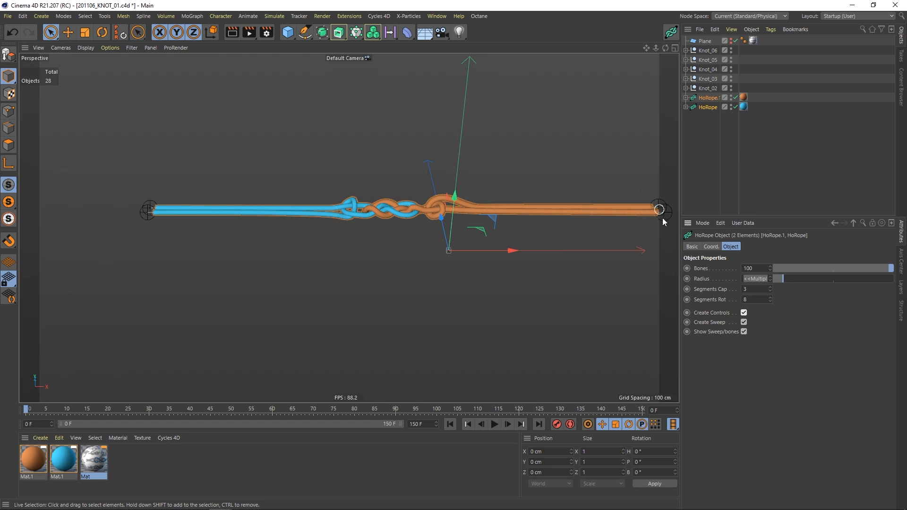
click(495, 425)
click(451, 425)
Make both HoRope objects editable and play the rope simulation.
click(713, 100)
ctrl+click(707, 108)
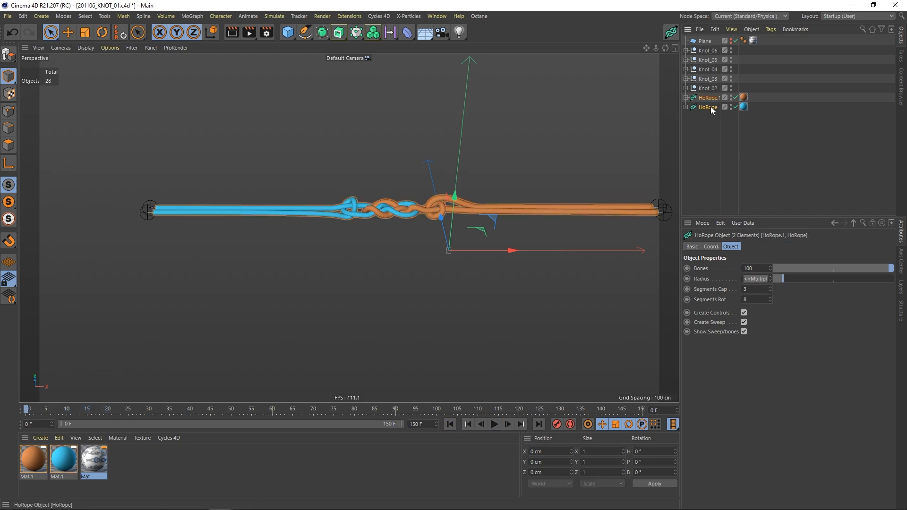
click(8, 55)
click(494, 425)
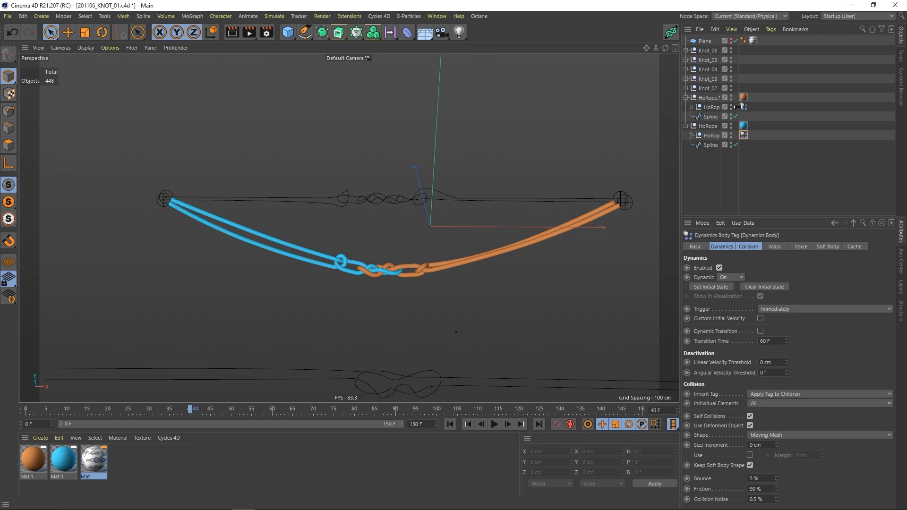
Bake all dynamics from the Dynamics Body cache settings, then scrub the timeline and inspect the knot from several angles.
click(854, 246)
click(829, 288)
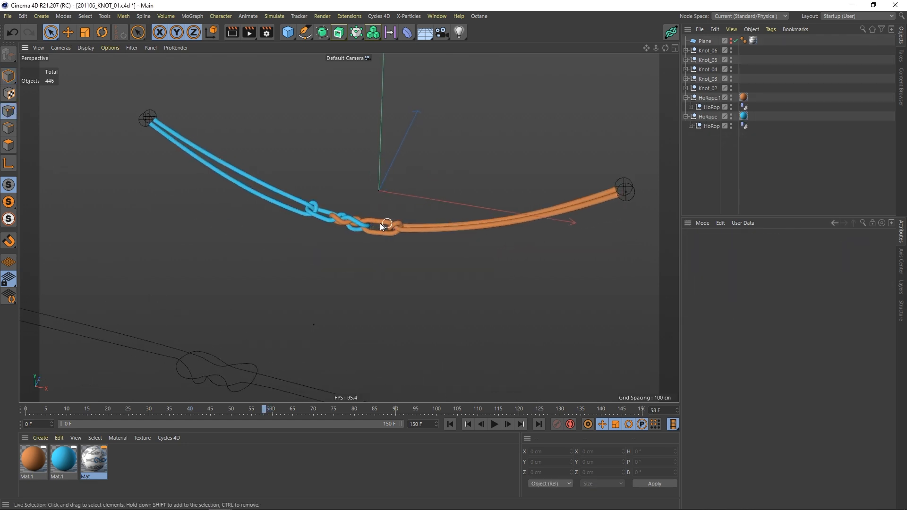
alt+drag(380, 223, 405, 253)
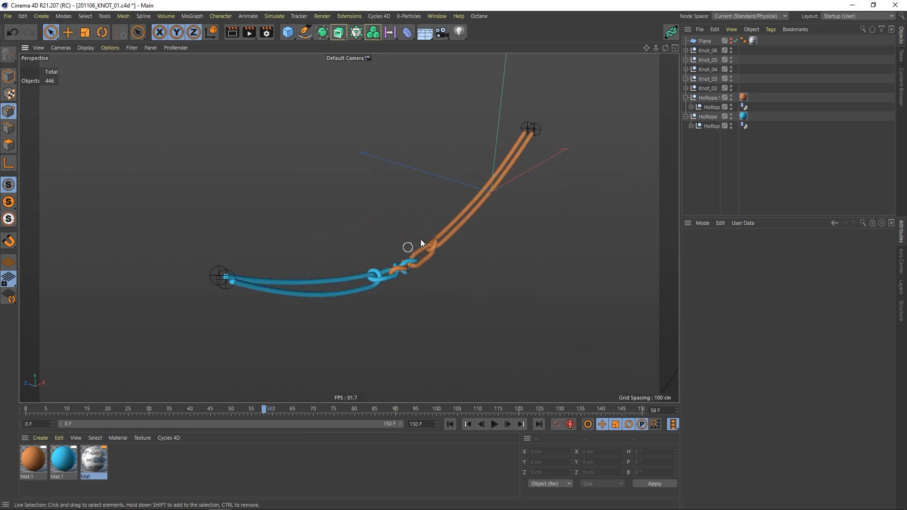
drag(124, 413, 169, 409)
alt+drag(279, 307, 454, 227)
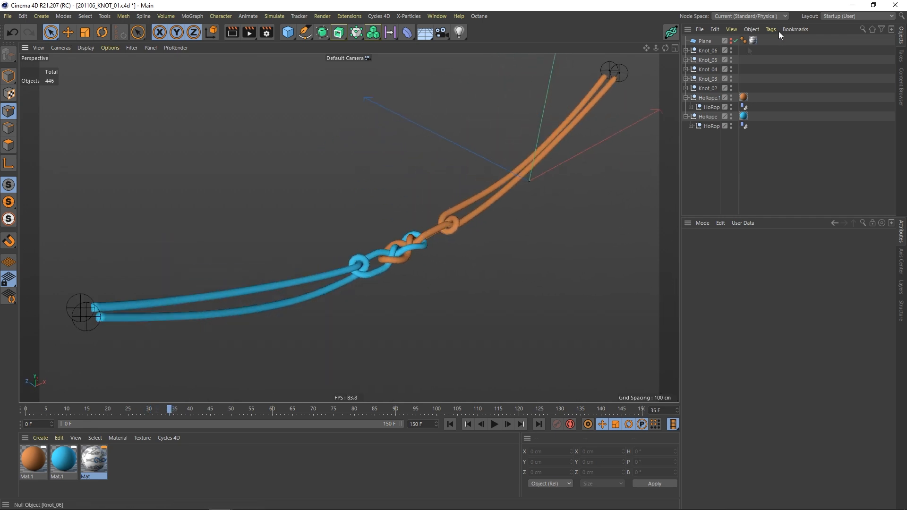
Clear all dynamics caches through the Dynamics Body tag of the orange rope.
click(745, 109)
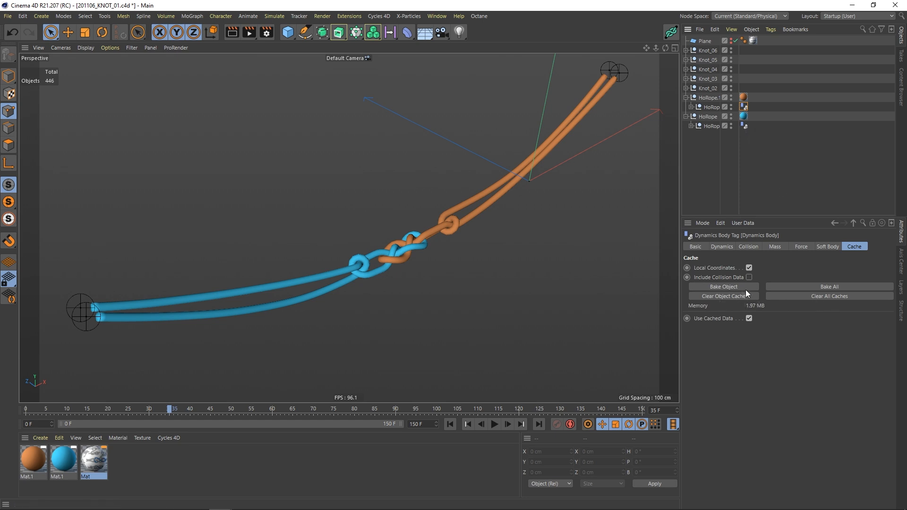
click(814, 297)
alt+drag(413, 246, 469, 393)
Expand the orange rope's Controls group, select its root and target nulls during playback, and return to the first frame.
click(691, 107)
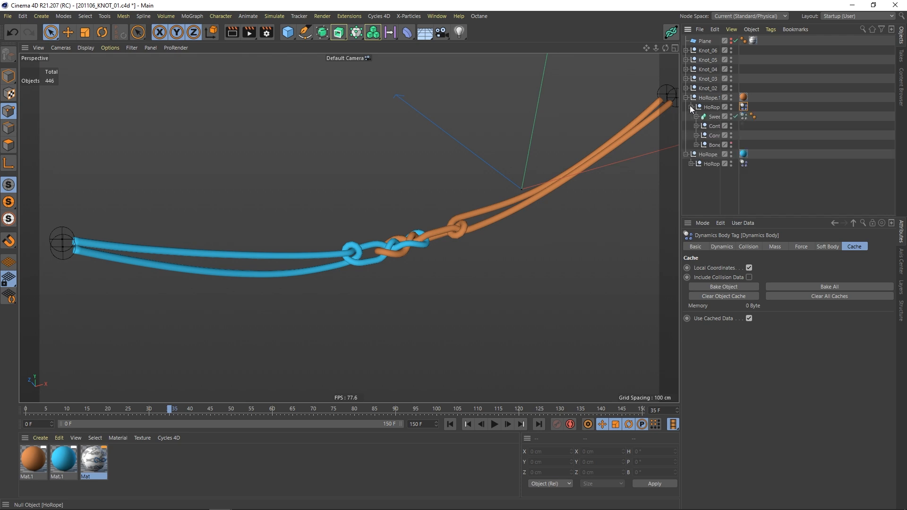
drag(739, 118, 783, 119)
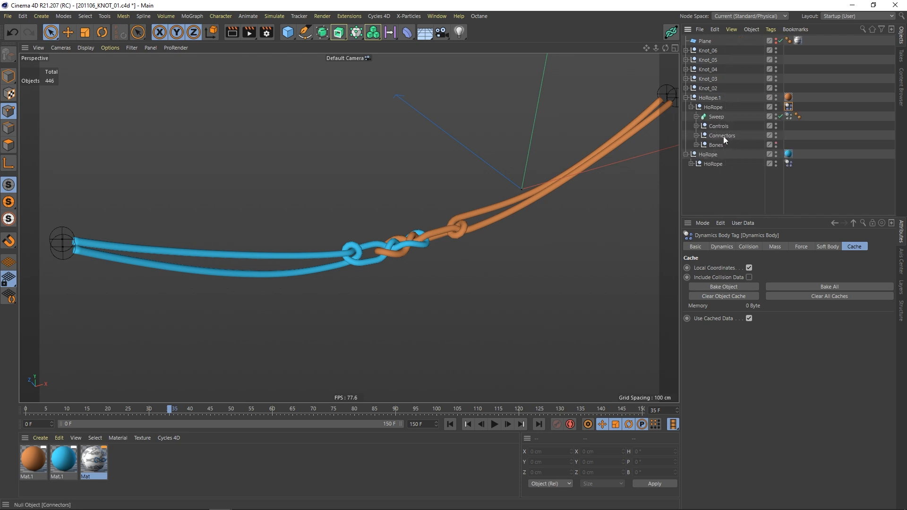
click(696, 127)
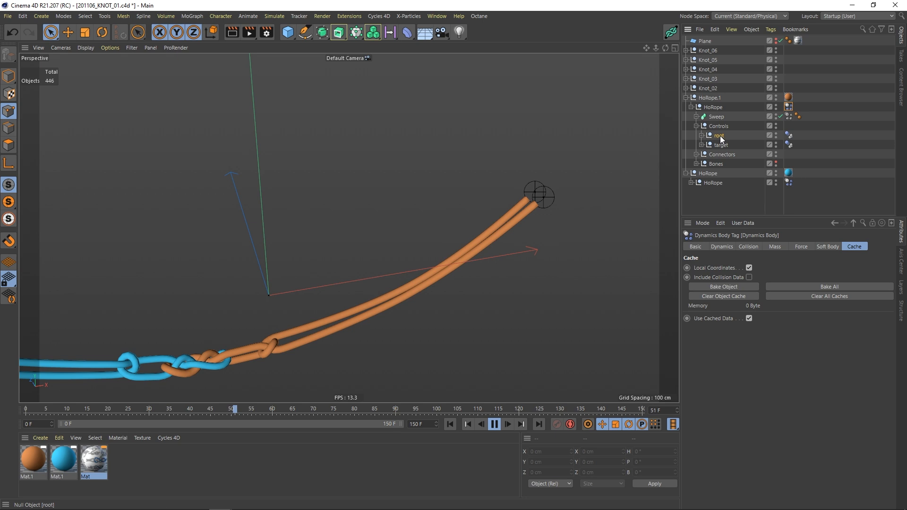
click(720, 135)
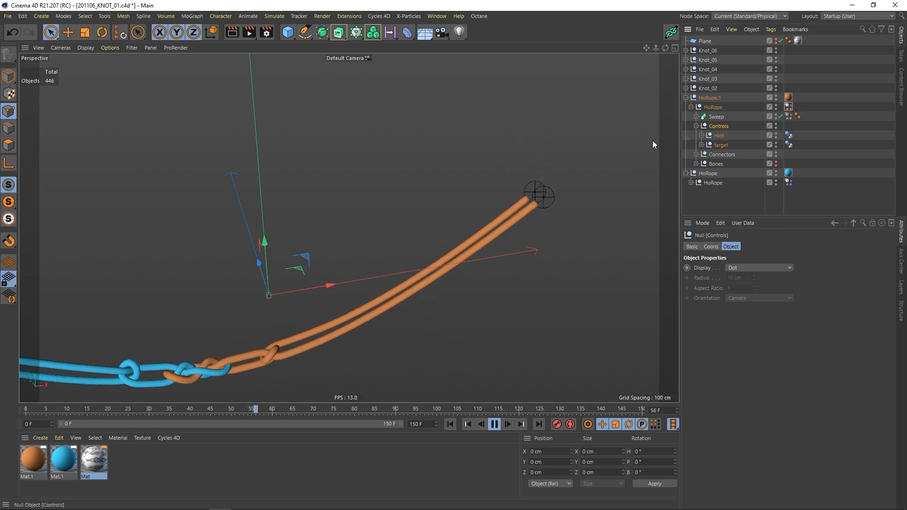
ctrl+click(721, 145)
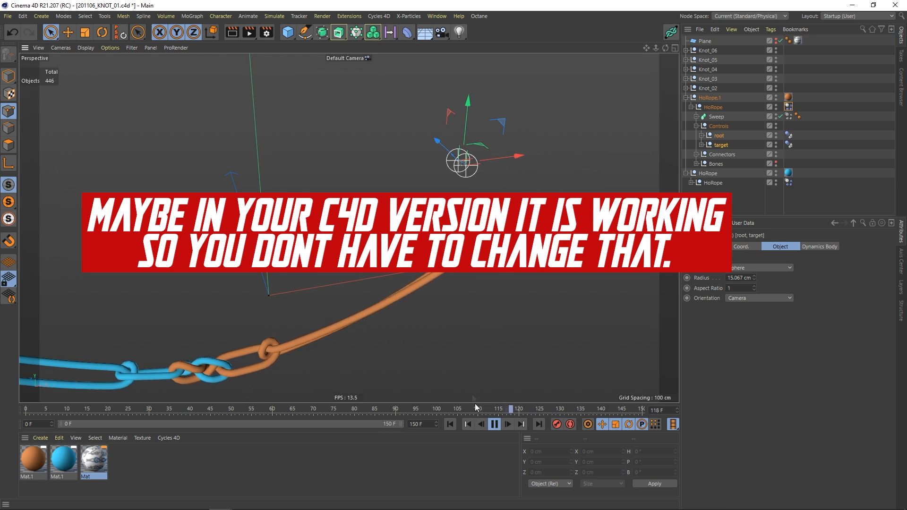
click(495, 424)
click(450, 425)
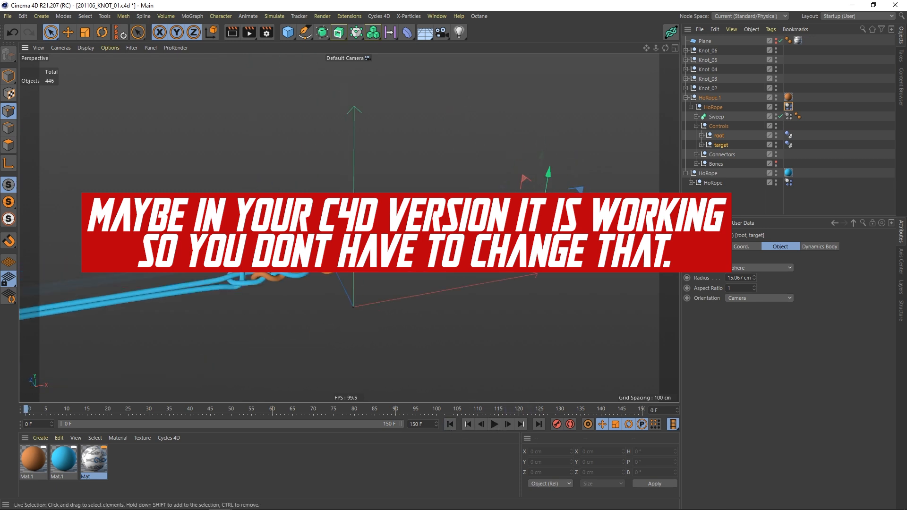
On the Dynamics Body tags of the orange rope's root and target, set Inherit Tag to None and Individual Elements to Off.
click(790, 136)
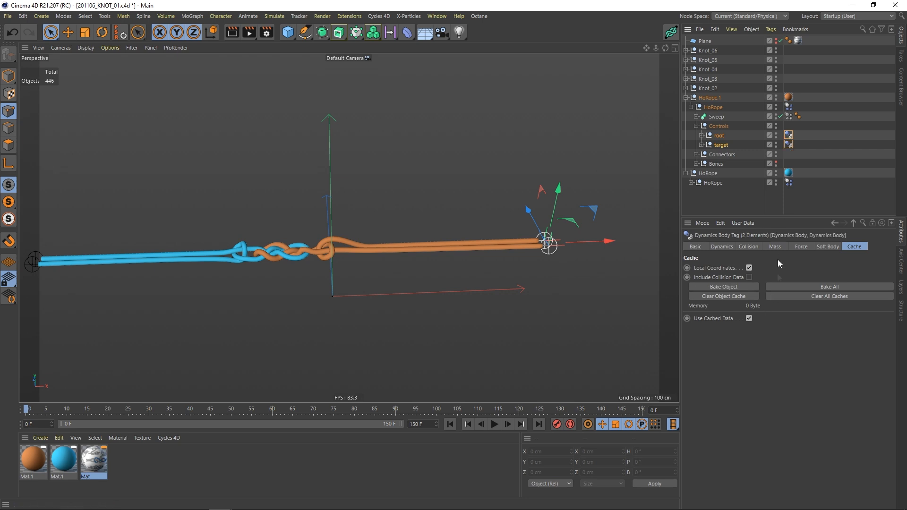
click(746, 247)
click(725, 246)
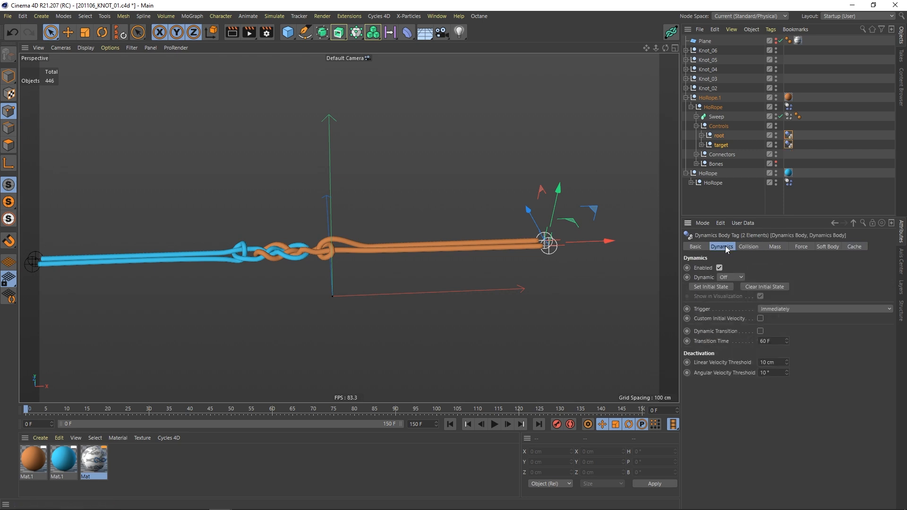
click(752, 247)
click(762, 268)
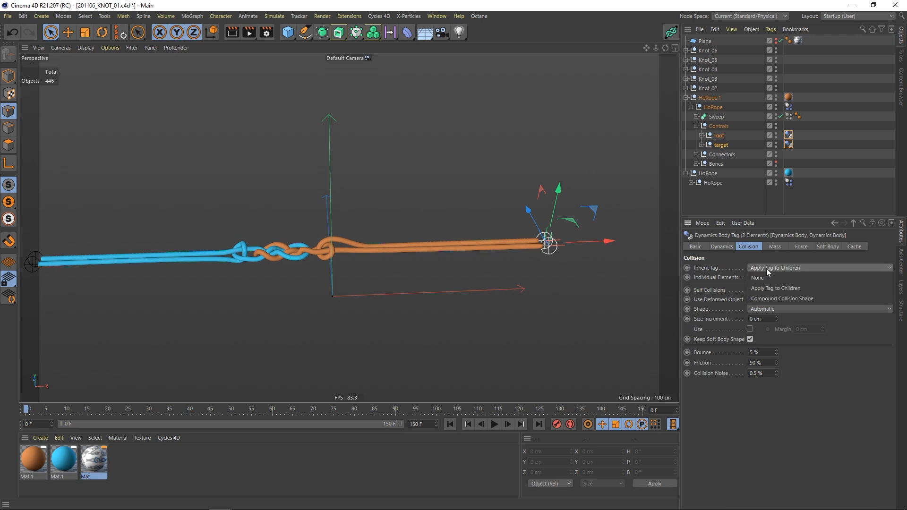
click(761, 278)
click(754, 278)
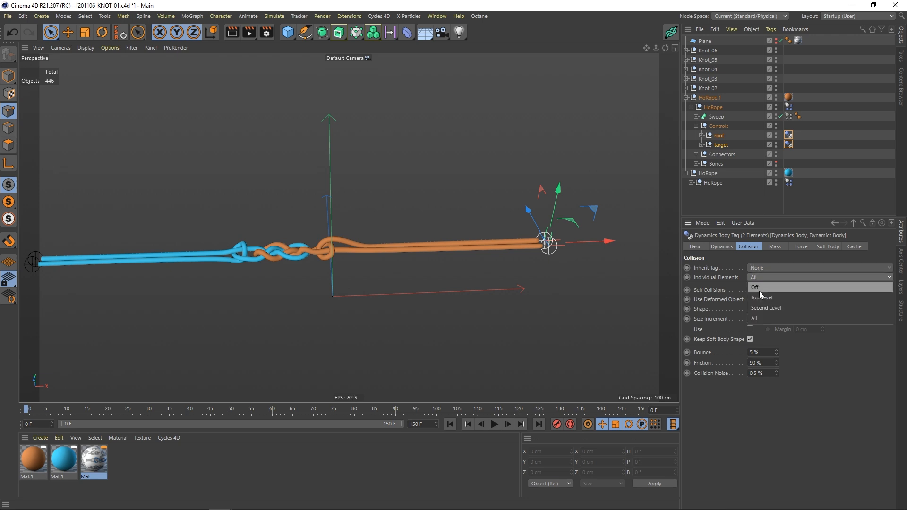
click(758, 288)
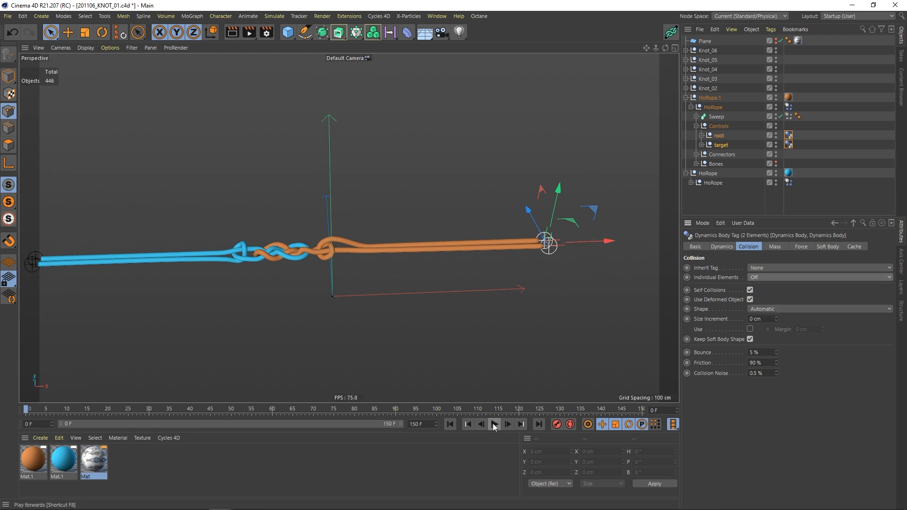
Test moving the orange rope's end controls during playback, return to the first frame, and collapse the orange rope's hierarchy.
drag(593, 208, 585, 235)
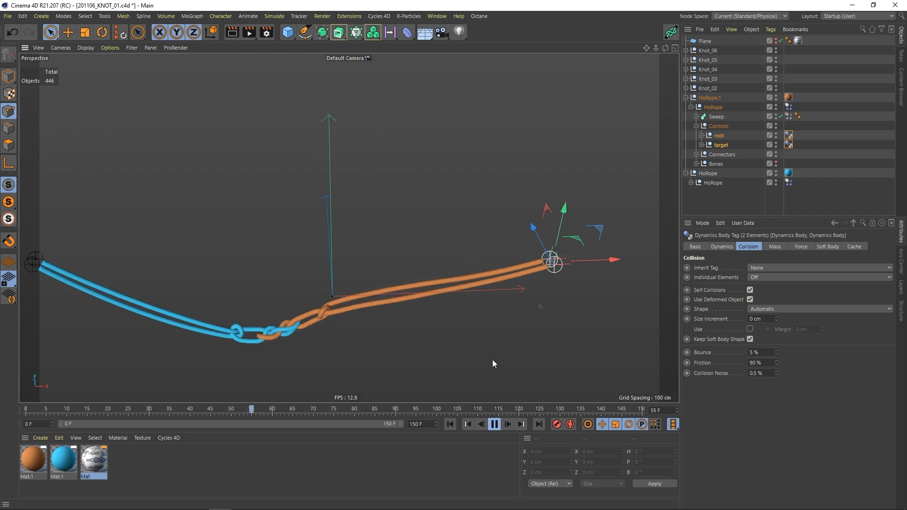
click(450, 425)
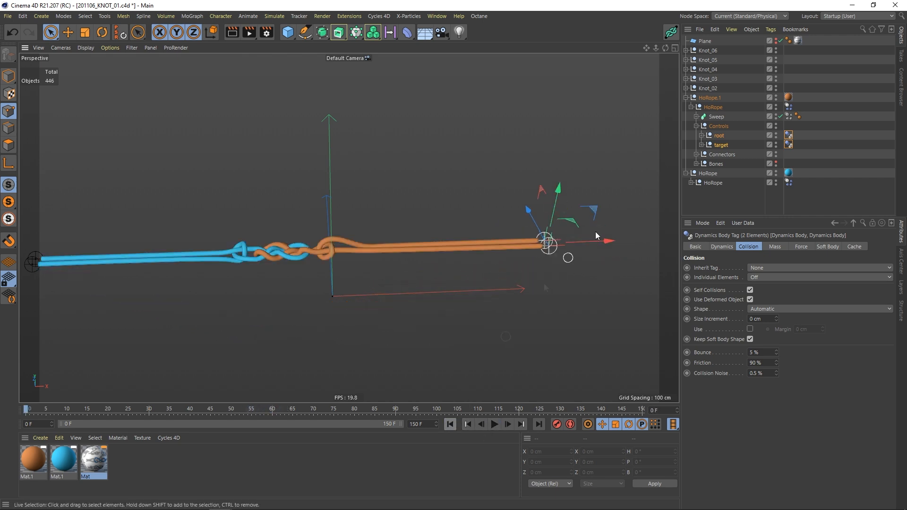
click(697, 127)
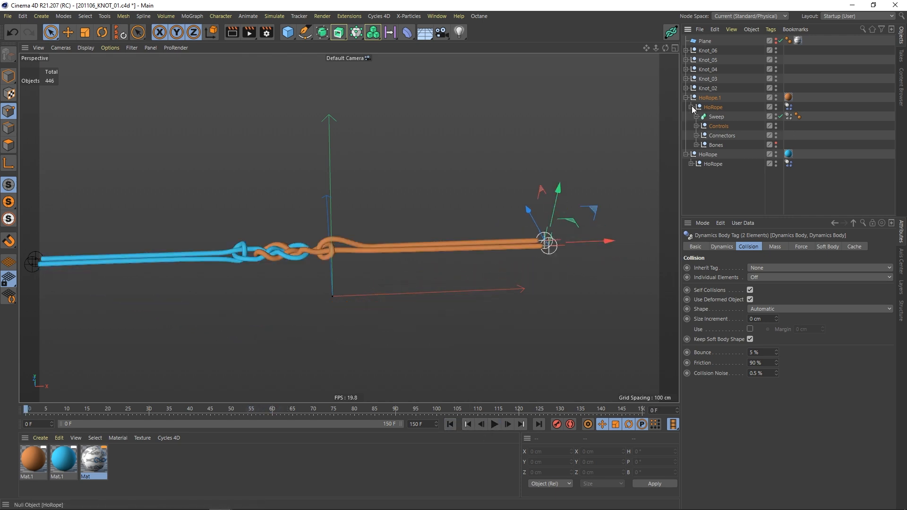
click(692, 107)
On the Dynamics Body tags of the blue rope's root and target, set Inherit Tag to None and Individual Elements to Off.
click(691, 127)
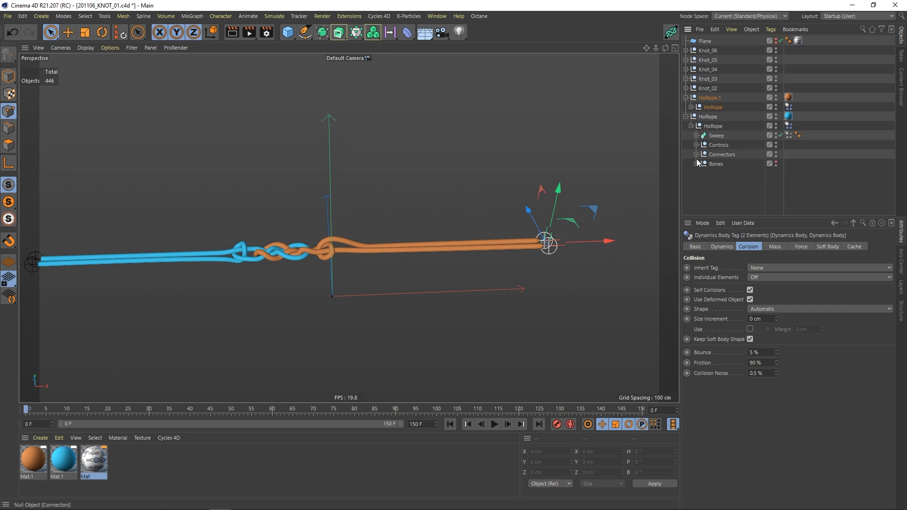
click(696, 155)
click(697, 155)
click(696, 145)
click(789, 154)
ctrl+click(789, 164)
click(774, 268)
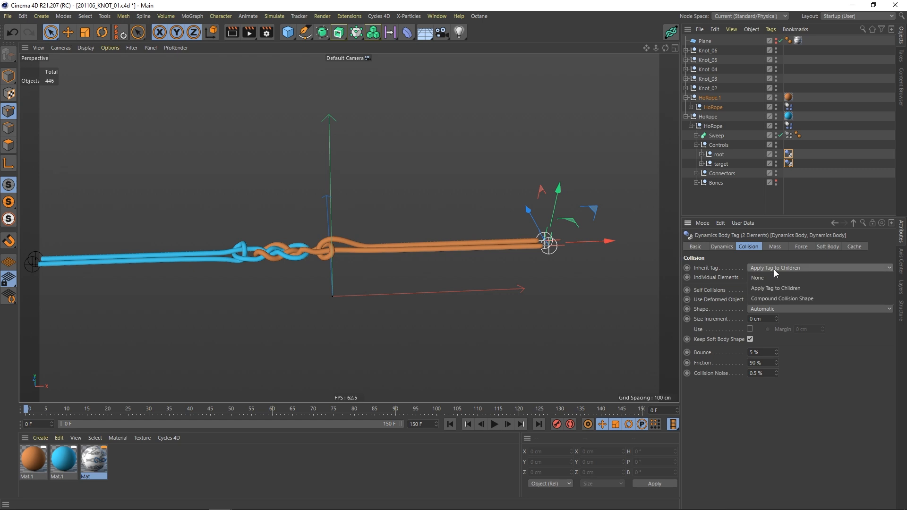
click(762, 278)
click(761, 279)
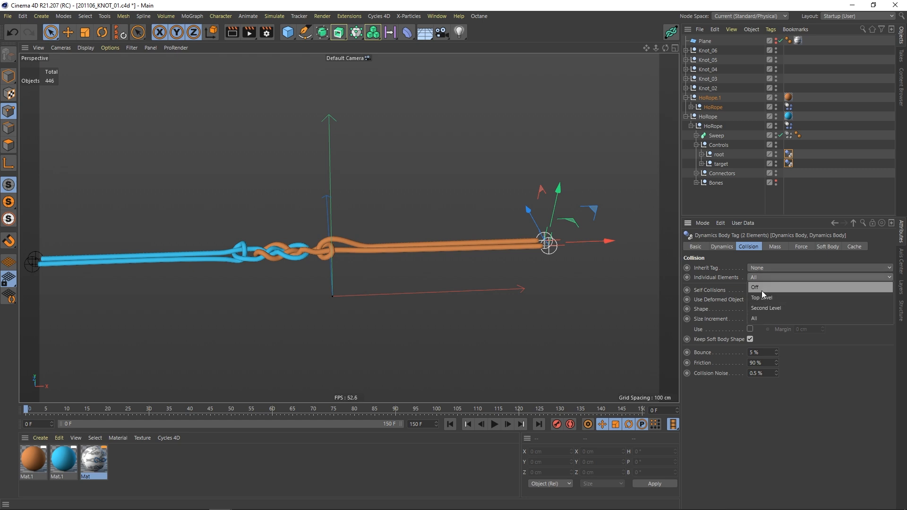
click(761, 289)
Select the blue rope's root and target nulls, test raising them during playback, and return to the first frame.
alt+drag(328, 264, 376, 254)
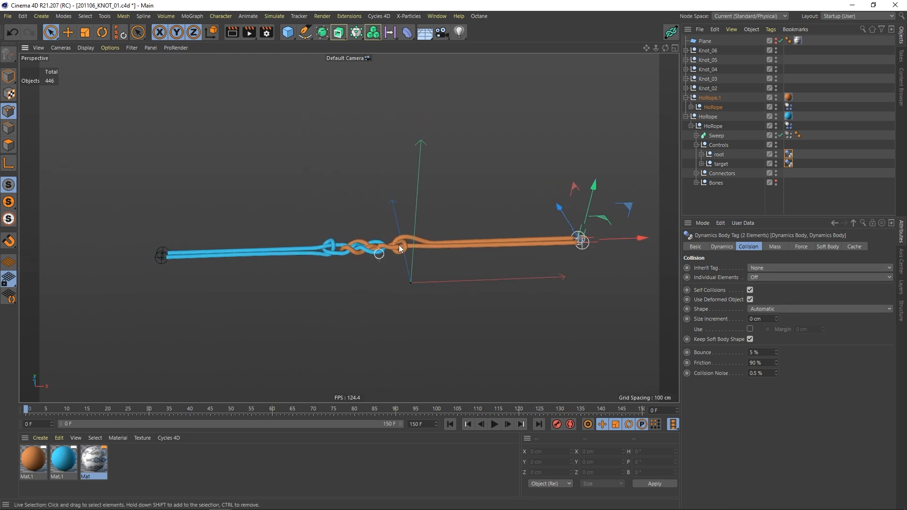
click(723, 156)
ctrl+click(720, 164)
alt+drag(466, 205, 347, 256)
alt+right_drag(347, 256, 333, 259)
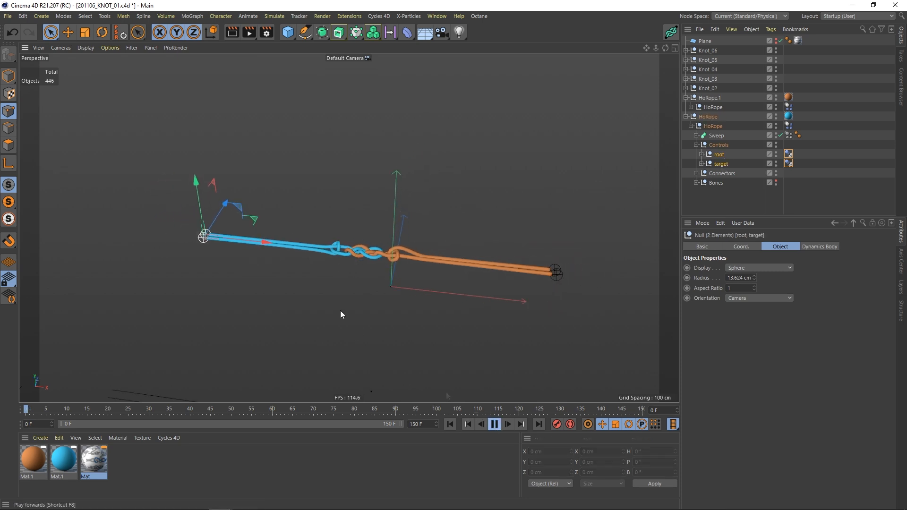
drag(196, 186, 192, 151)
click(492, 423)
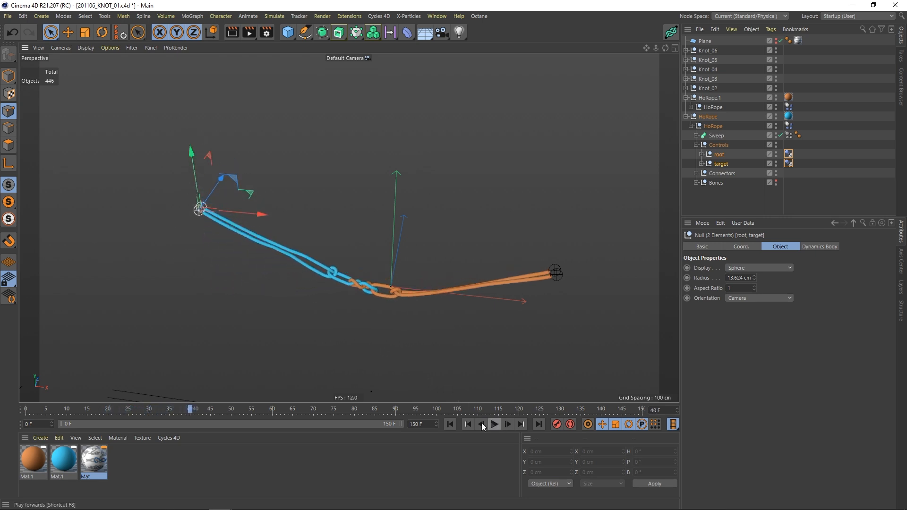
click(450, 424)
Keyframe the position of the blue rope's root and target at frame 0 and, moved down and outward, at frame 30.
alt+middle_drag(216, 228, 269, 238)
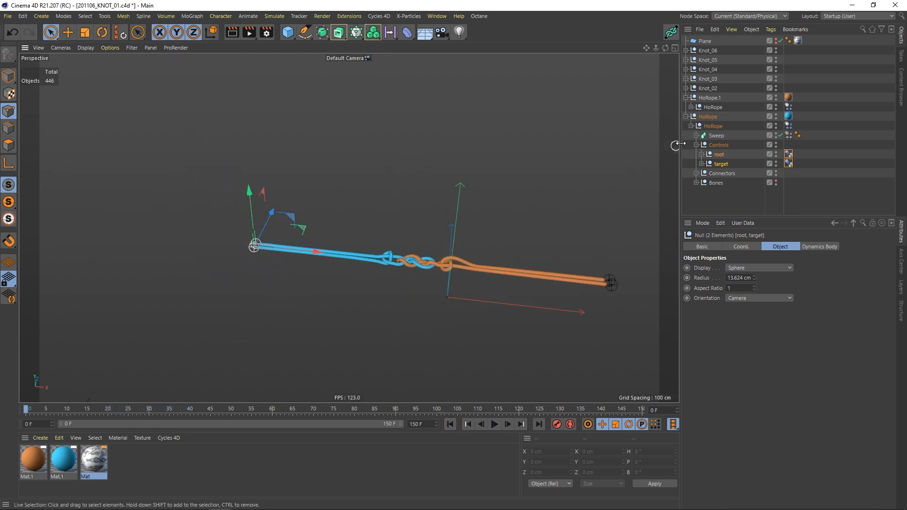
click(691, 108)
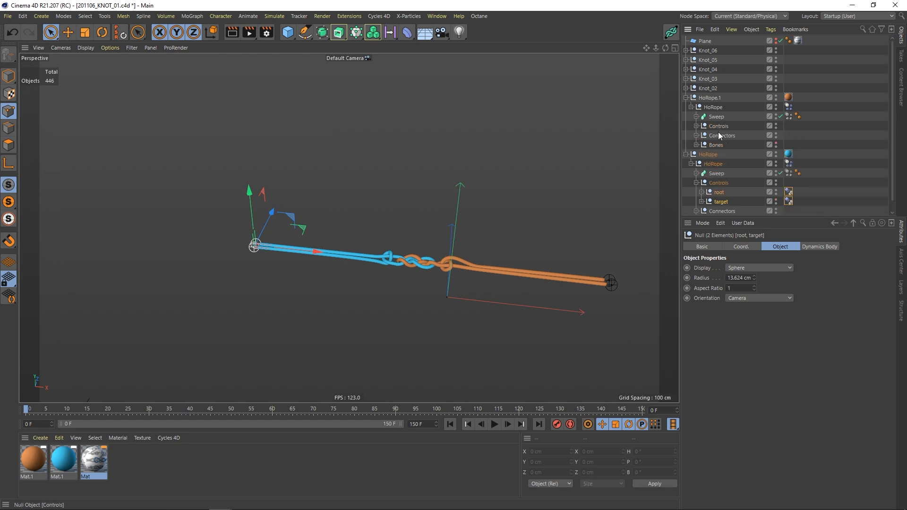
click(735, 247)
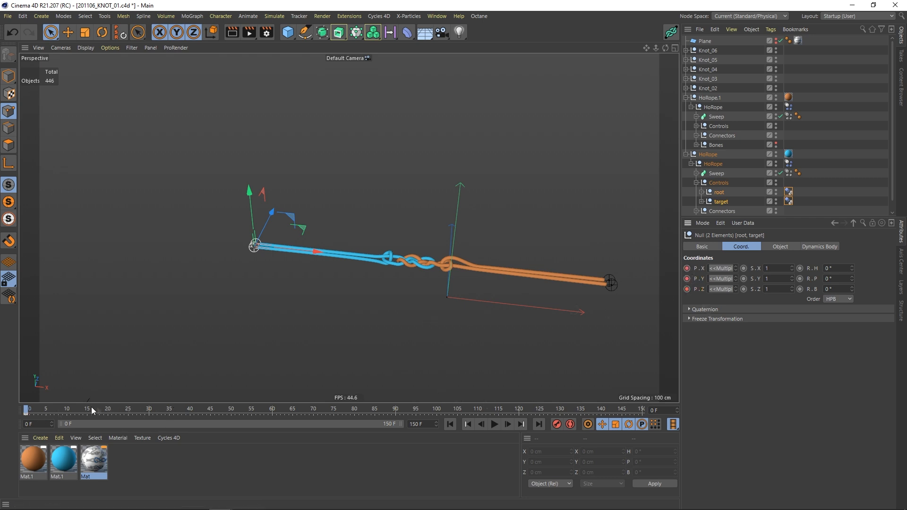
click(152, 410)
alt+drag(285, 244, 260, 298)
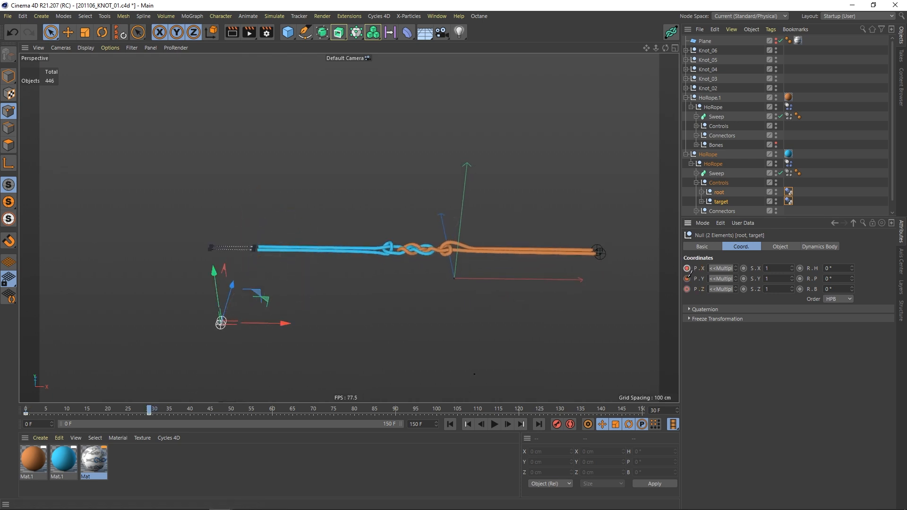
Play the keyframed rope animation from the first frame, stop it, and inspect the knot.
click(450, 424)
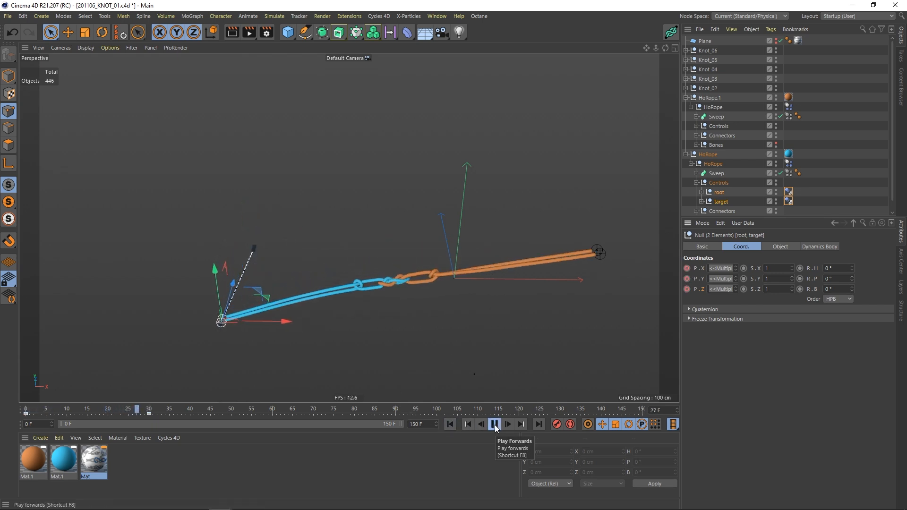
click(494, 425)
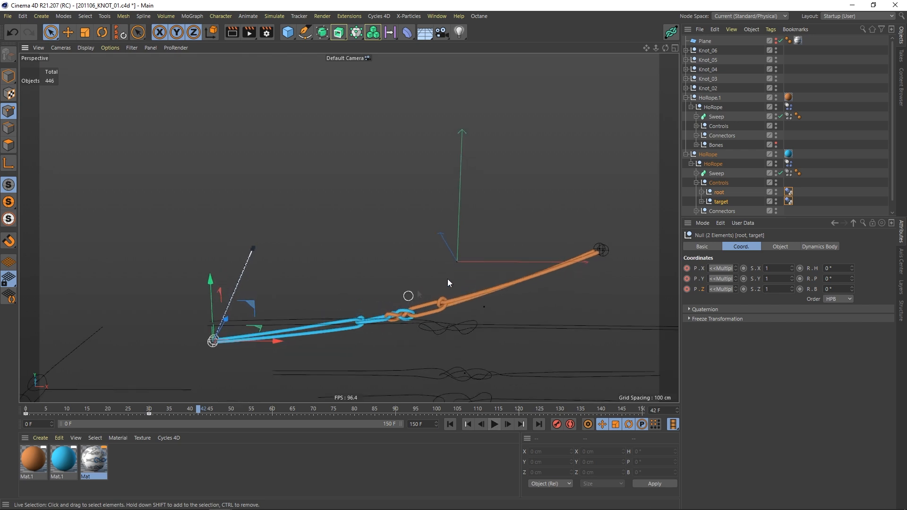
alt+drag(363, 318, 360, 349)
alt+middle_drag(426, 265, 407, 287)
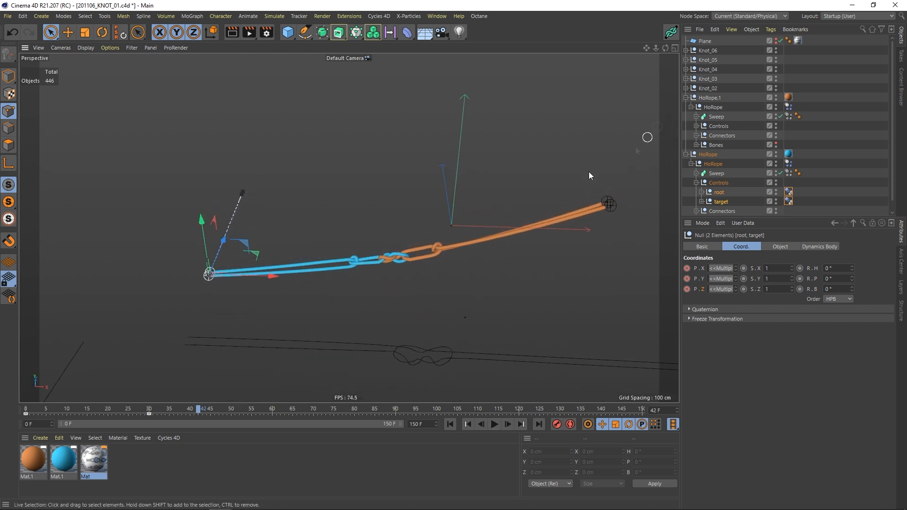
Expand the orange rope's Controls group and select its root and target nulls together.
click(708, 155)
click(696, 135)
click(696, 136)
click(696, 126)
click(718, 135)
shift+click(721, 145)
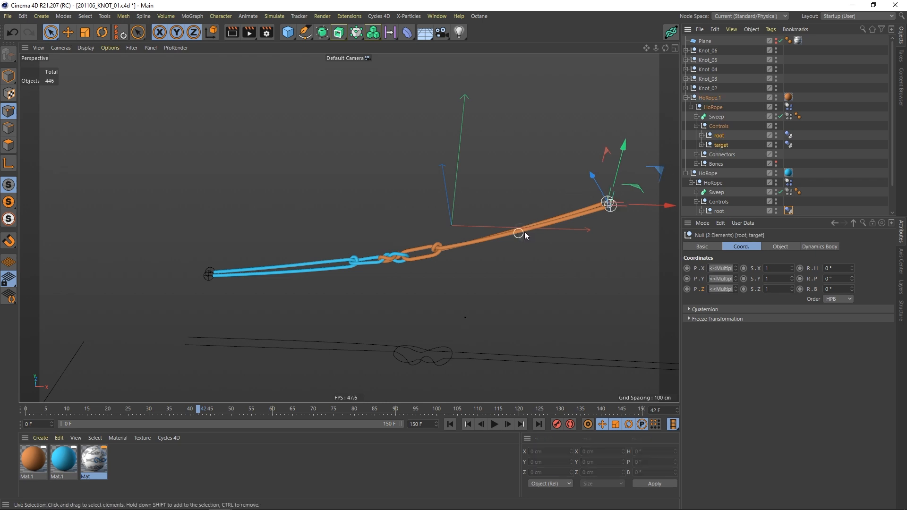
Keyframe the position of the orange rope's root and target at frame 0 and, moved up and outward, at frame 30.
middle_drag(575, 219, 540, 225)
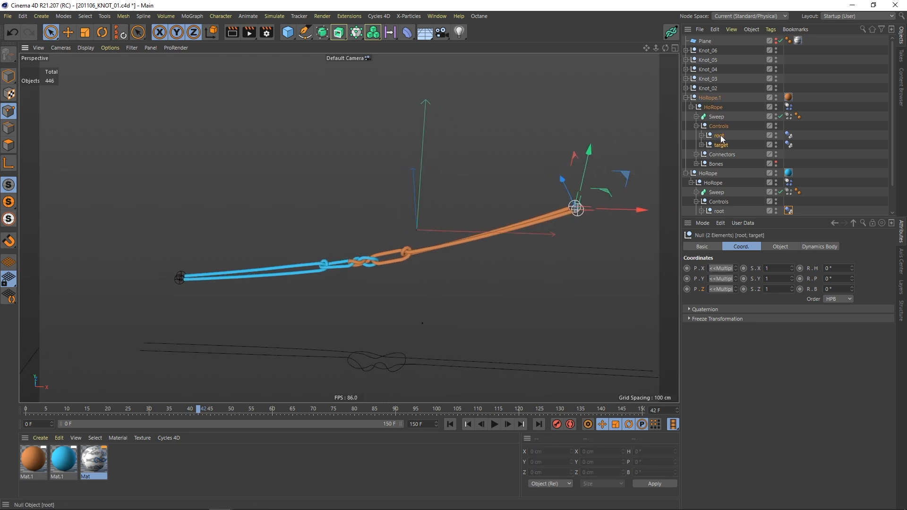
click(450, 424)
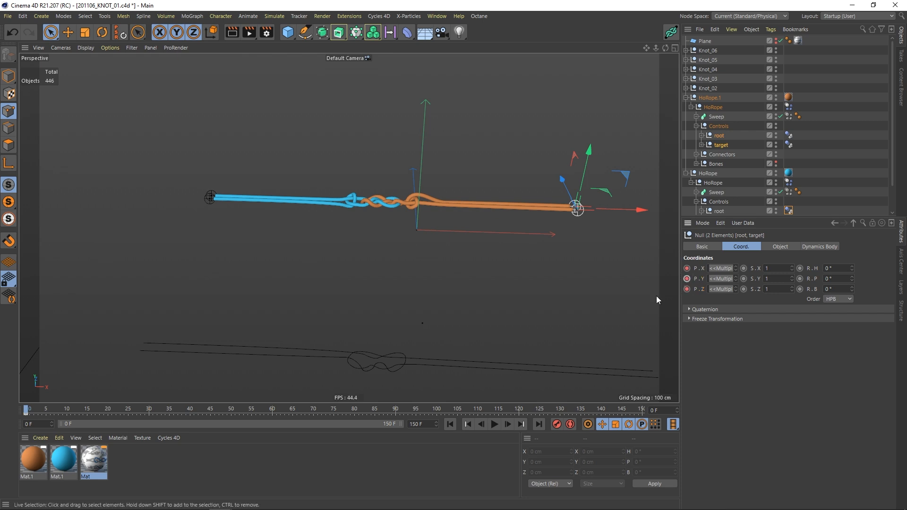
click(149, 410)
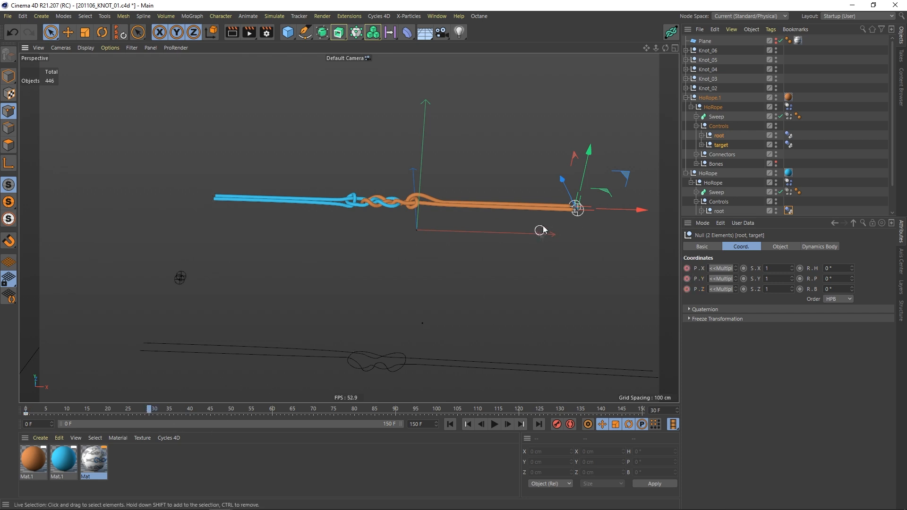
alt+middle_drag(540, 232, 459, 231)
drag(545, 173, 589, 129)
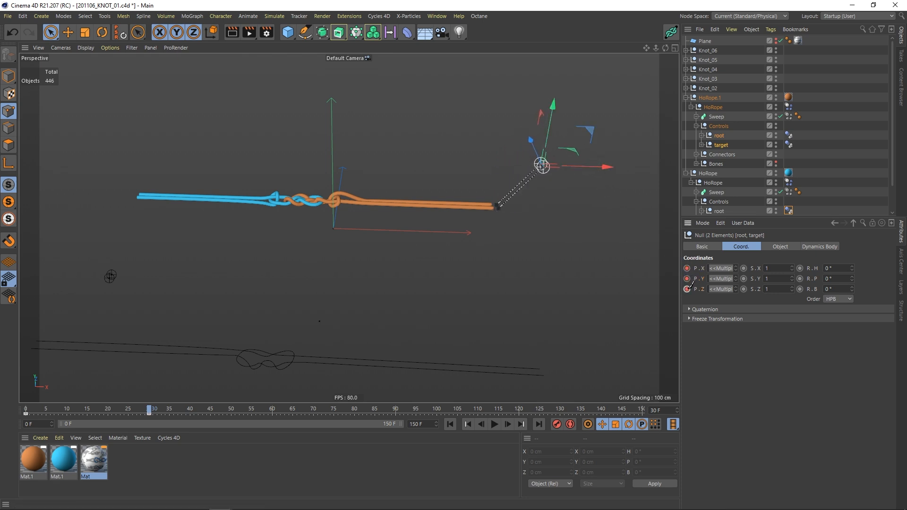
Play the animation of both ropes from the first frame, watch the knot tighten, and stop playback.
alt+middle_drag(414, 221, 441, 233)
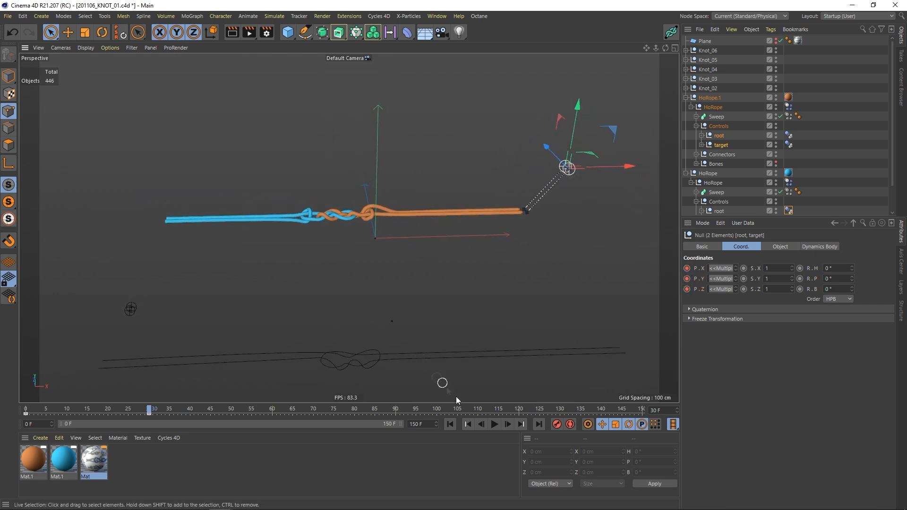
click(451, 424)
click(494, 424)
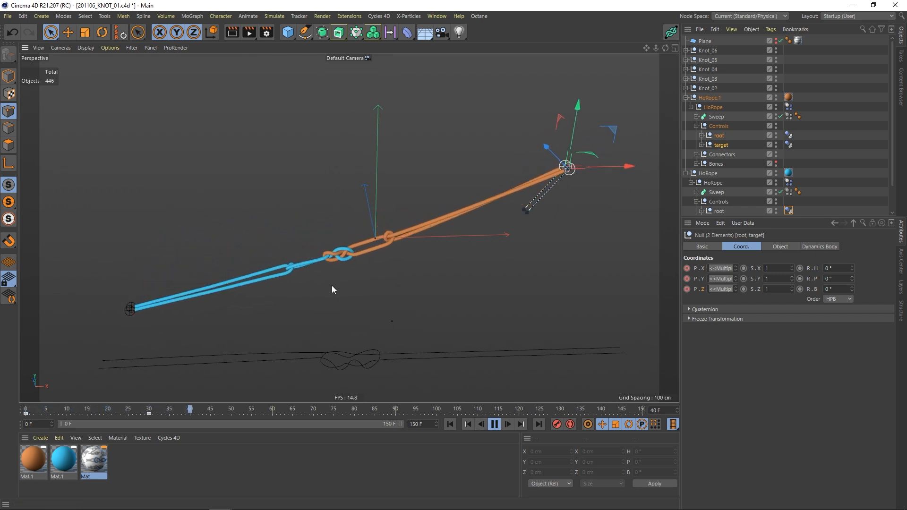
click(494, 425)
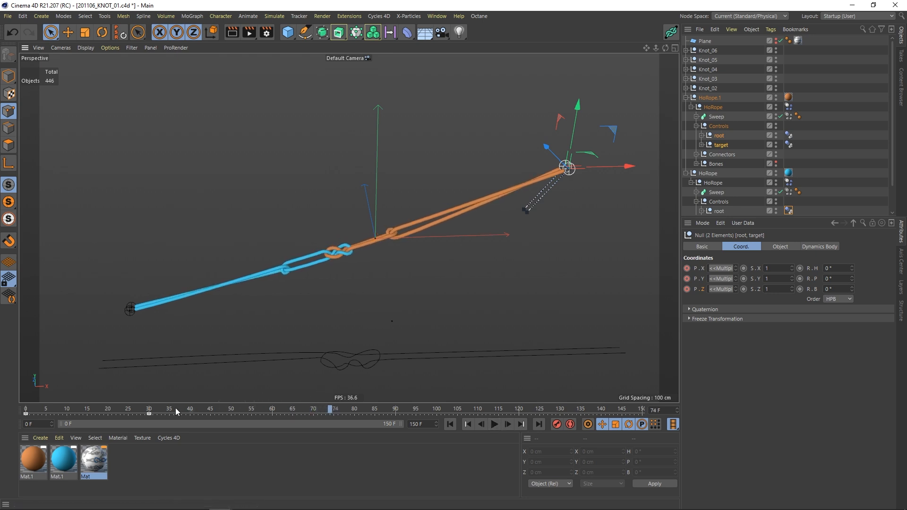
Move the orange rope's root and target farther up and outward at frame 30 and update their X and Y position keyframes.
click(452, 425)
click(150, 414)
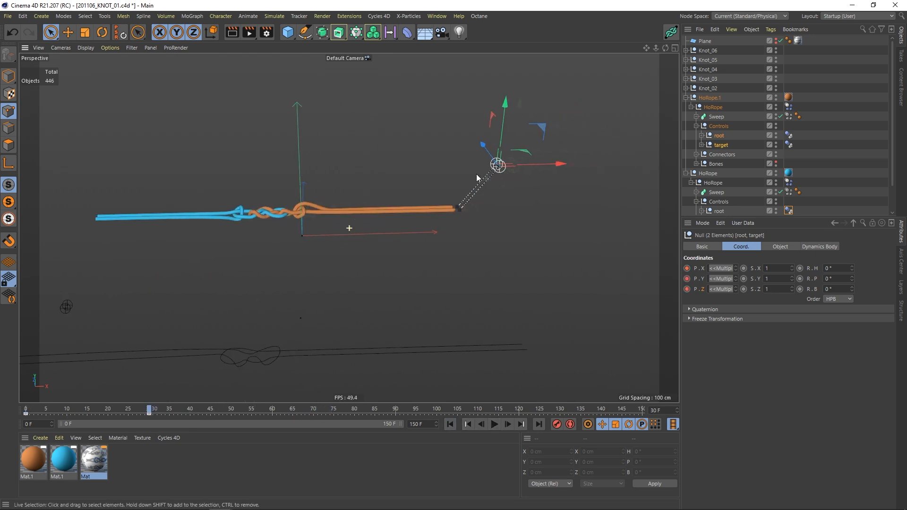
drag(538, 129, 594, 110)
click(687, 268)
click(687, 279)
Play the animation with the stronger pull, restart it from the first frame, and stop it.
click(495, 425)
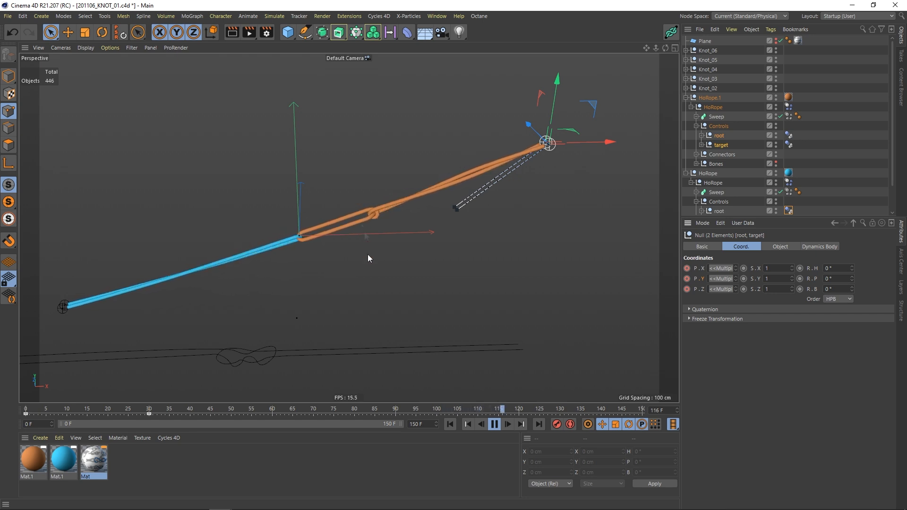
click(454, 425)
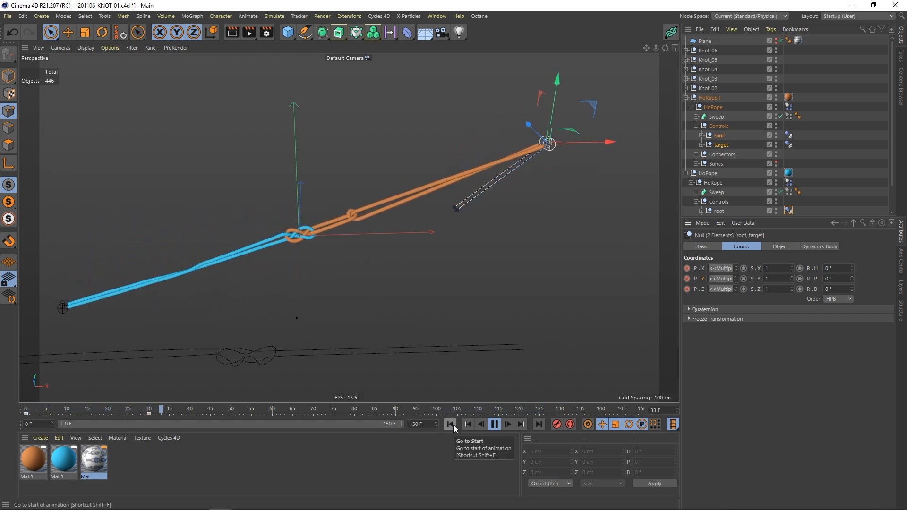
click(492, 425)
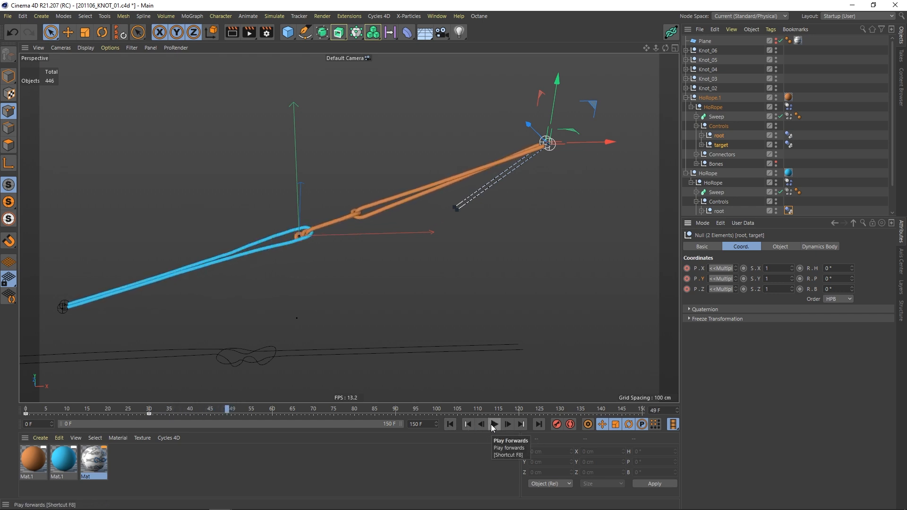
Open the project's Expert dynamics settings and check them against the rope stability recommendations in the HoRope README in the browser.
key(ctrl+d)
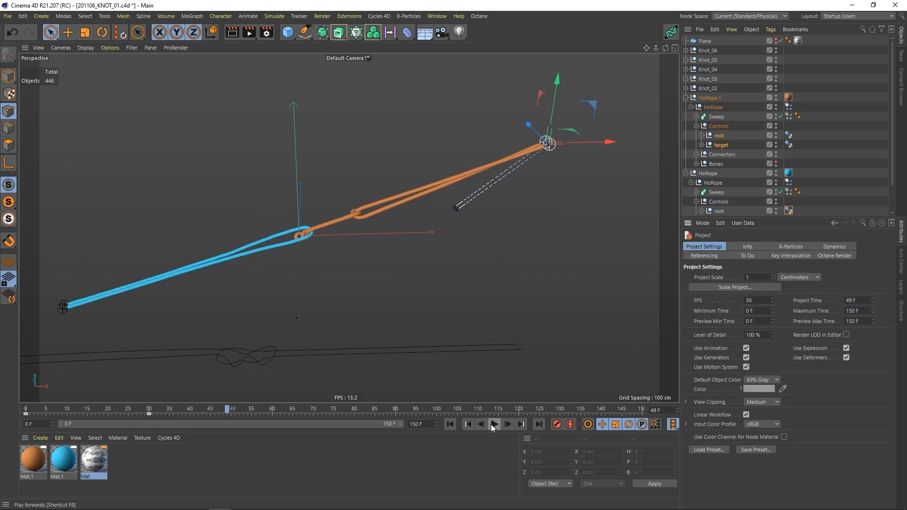
click(826, 246)
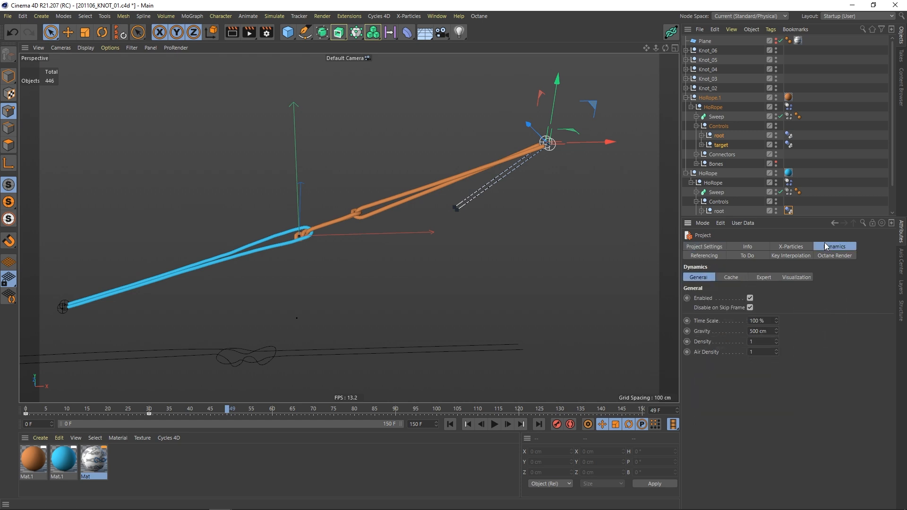
click(763, 277)
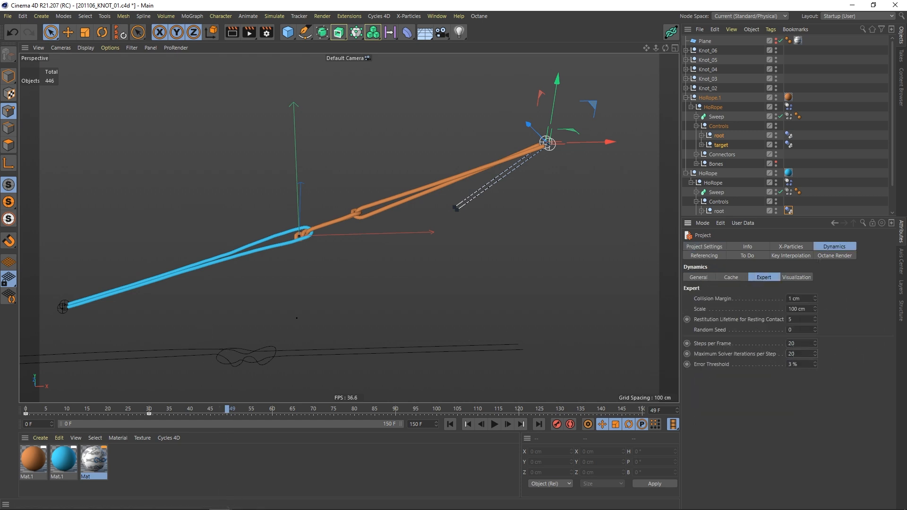
click(186, 502)
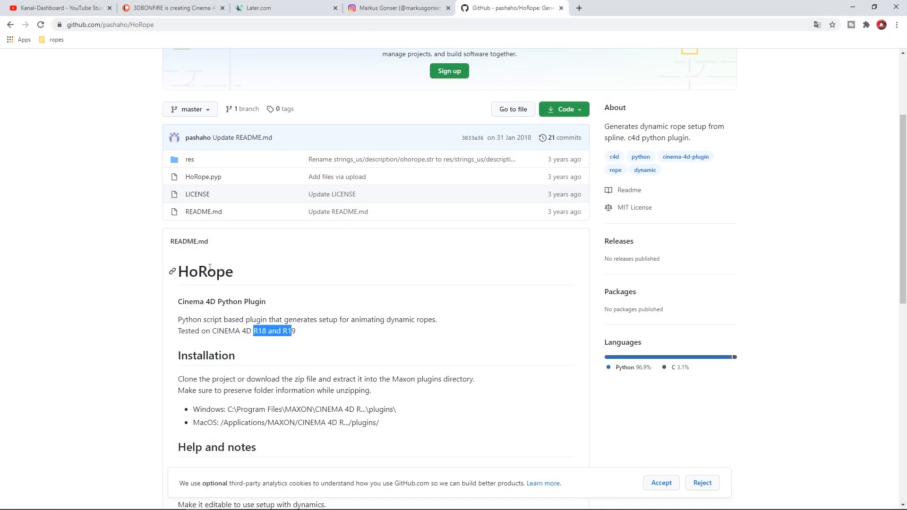
scroll(364, 348, down, 6)
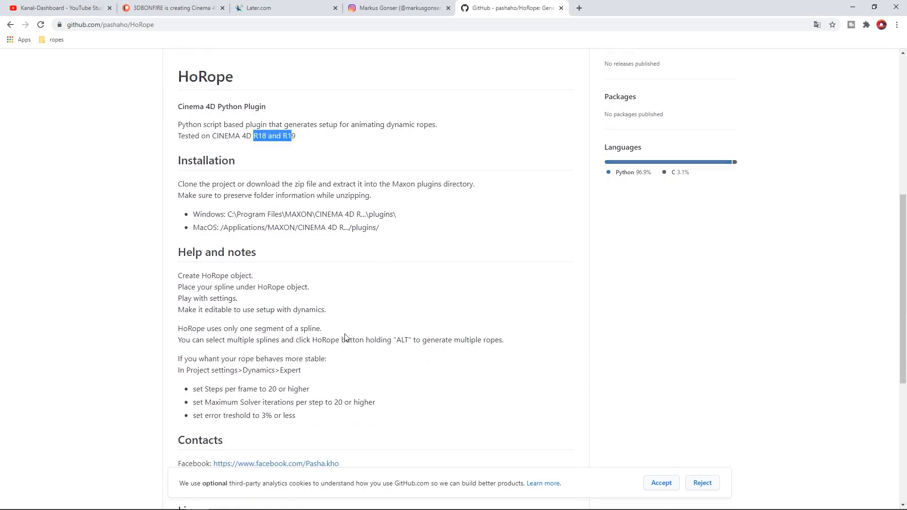
drag(179, 270, 301, 328)
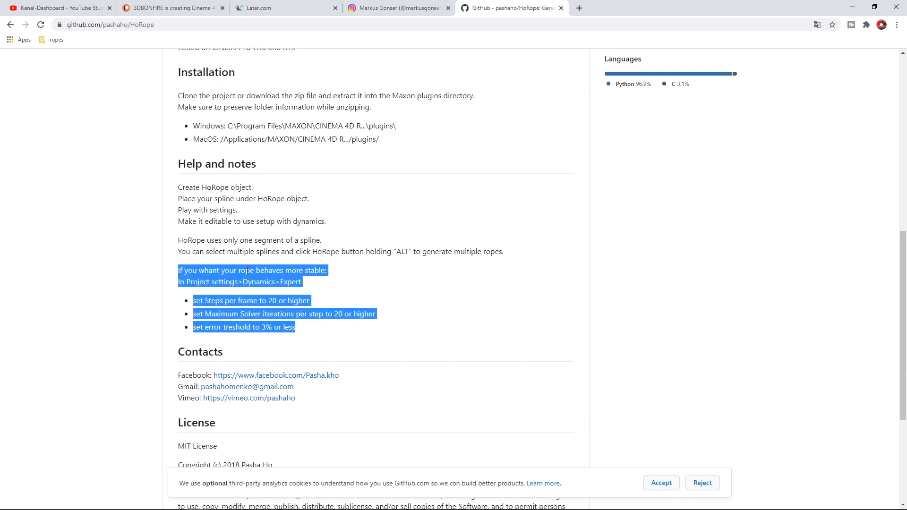
click(853, 10)
click(797, 363)
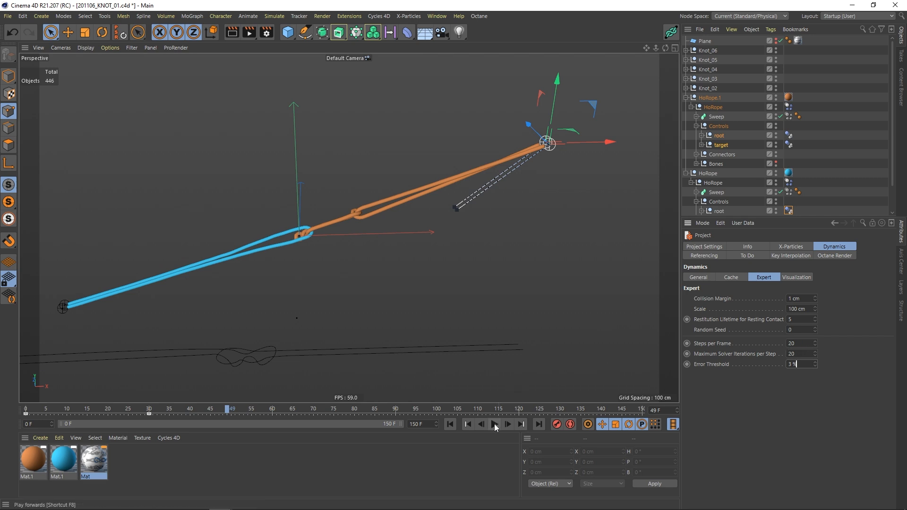
Replay the animation from the first frame, and set Steps per Frame to 5, Maximum Solver Iterations to 10 and Error Threshold to 5 %.
click(450, 424)
click(495, 425)
click(579, 265)
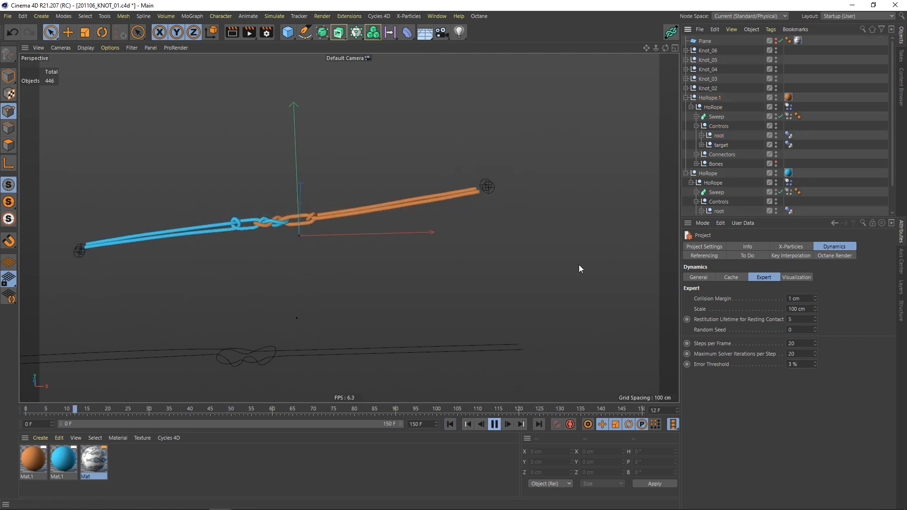
click(494, 425)
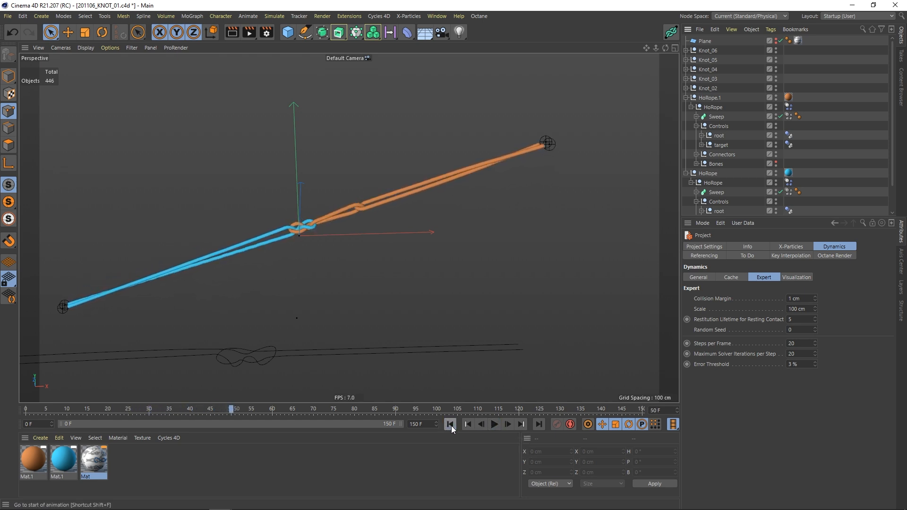
click(451, 425)
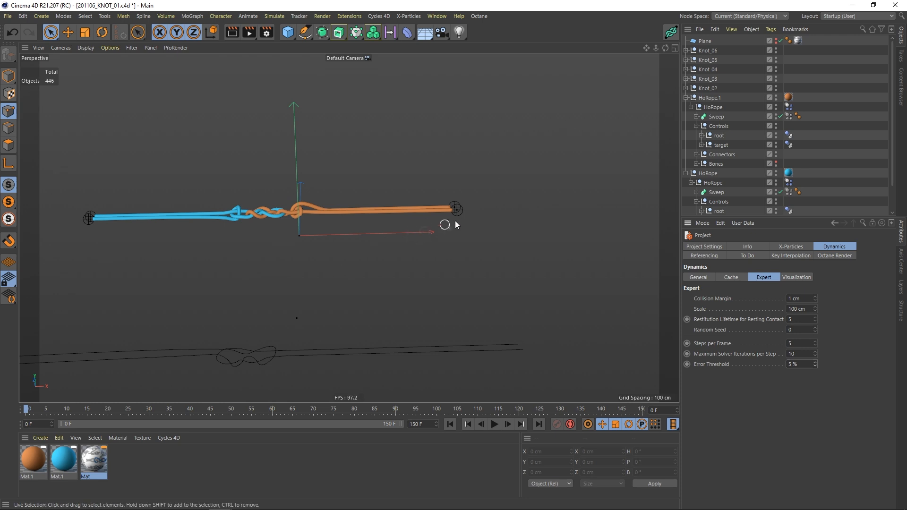
Move the orange rope's root and target slightly down and inward at frame 30 and update their position keyframes.
click(719, 136)
shift+click(721, 145)
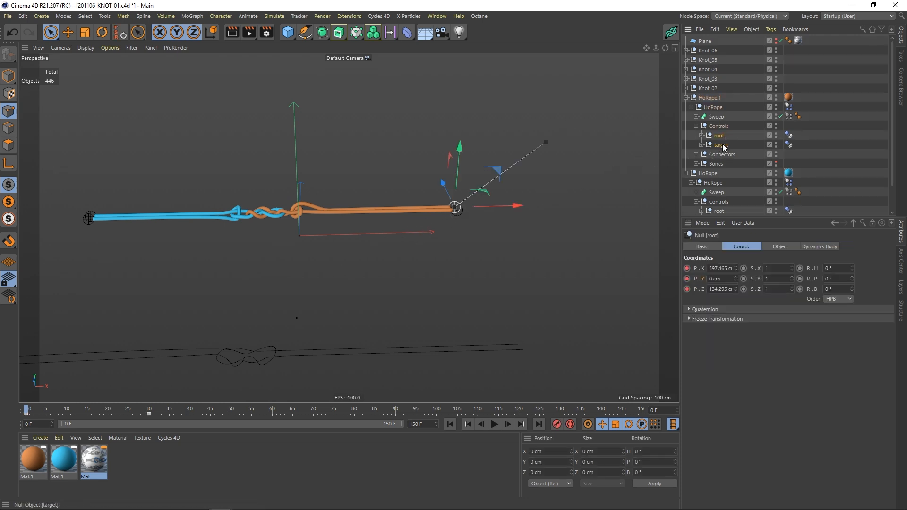
click(150, 412)
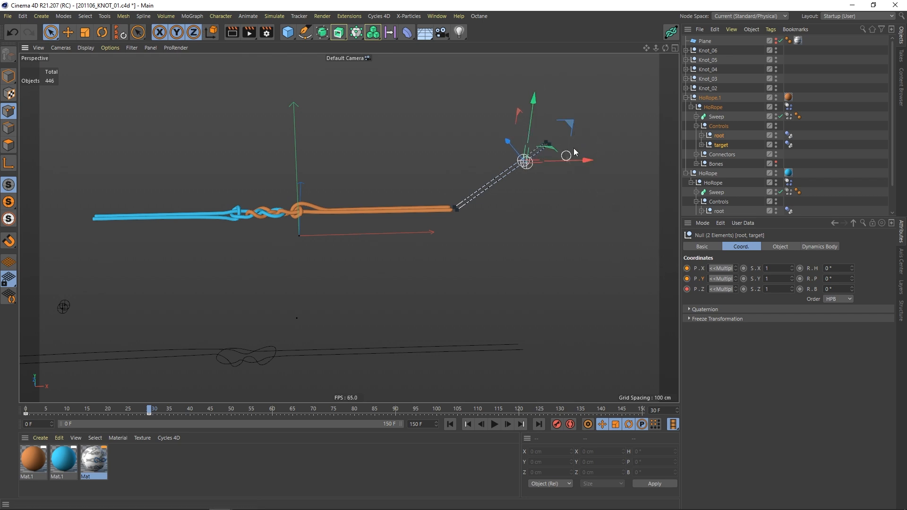
drag(570, 126, 563, 137)
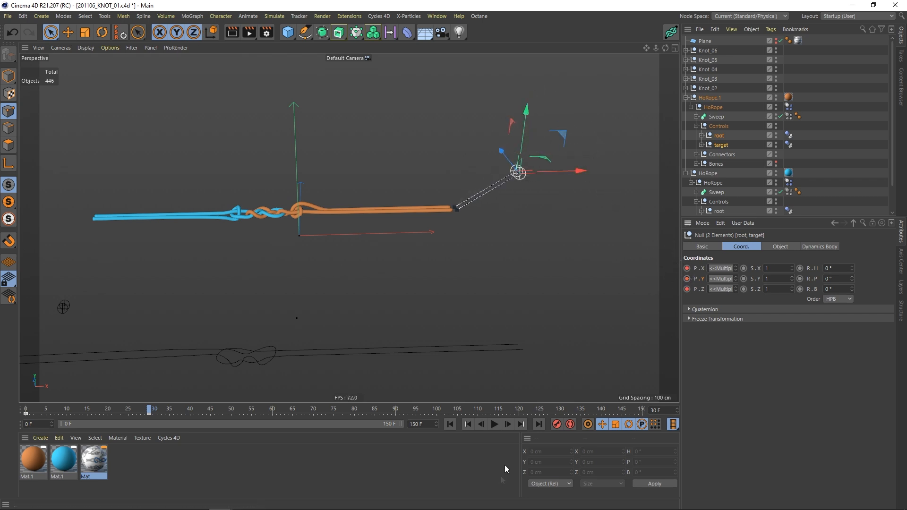
Play the adjusted rope animation from the first frame, inspect the knot from another angle, and return to the start.
click(449, 424)
click(495, 423)
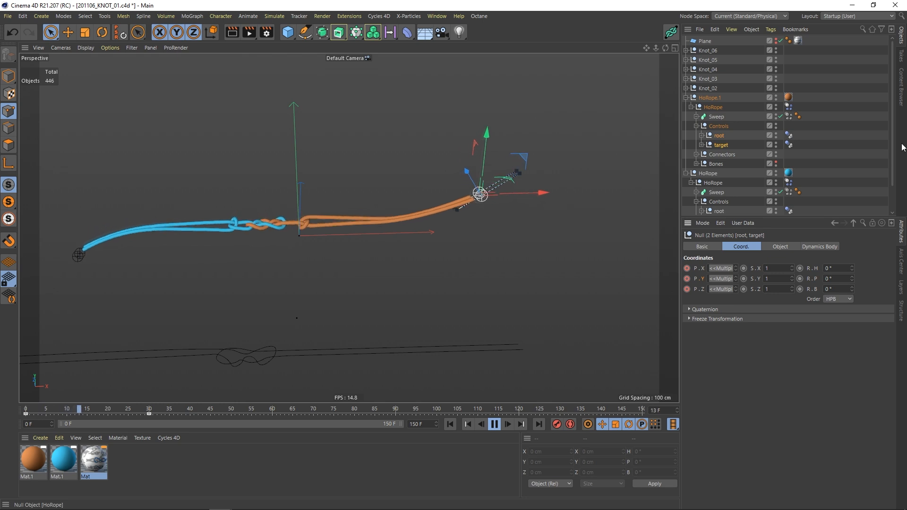
click(505, 187)
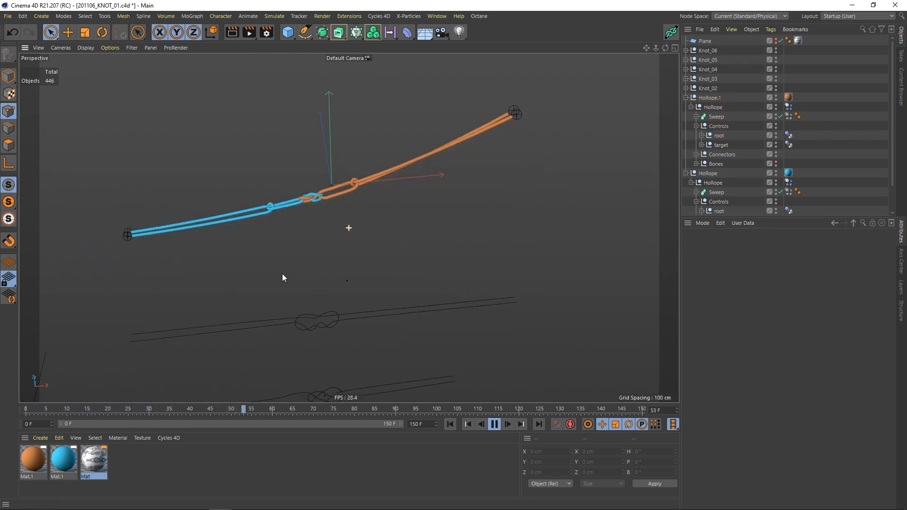
click(493, 425)
alt+drag(299, 162, 296, 206)
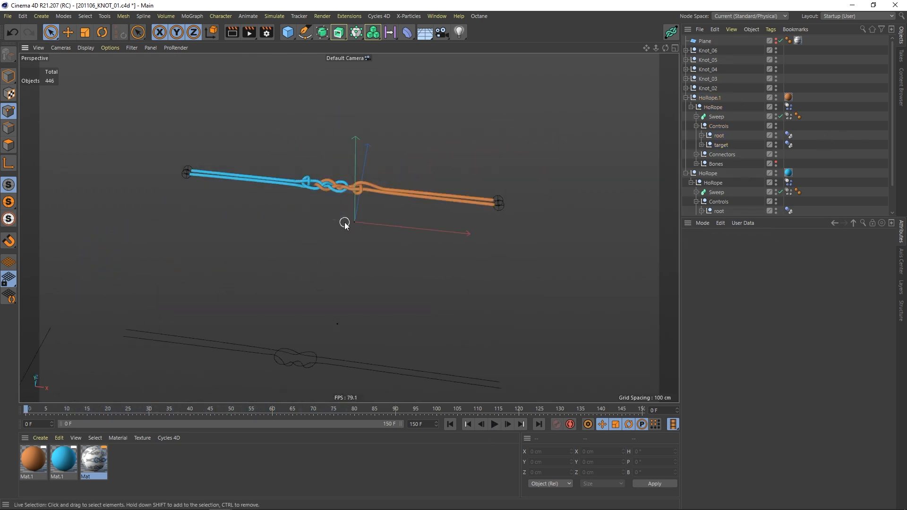
alt+drag(345, 225, 354, 222)
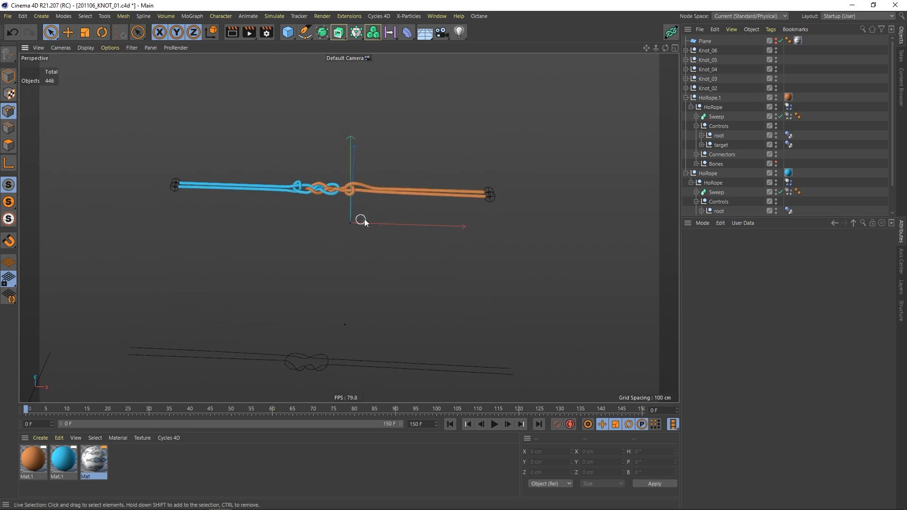
Duplicate the orange and blue HoRope hierarchies together and rotate the copies to a pitch of -90°.
click(686, 97)
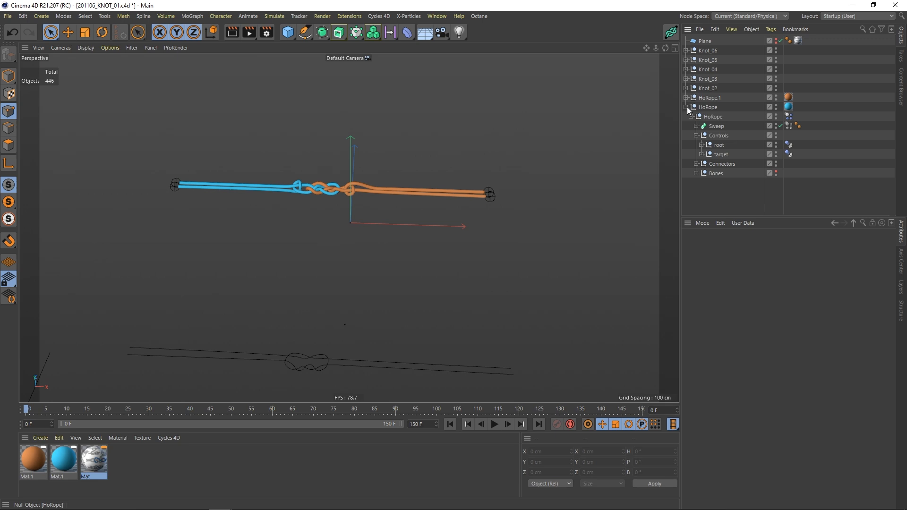
click(686, 107)
ctrl+click(708, 106)
ctrl+drag(708, 107, 712, 119)
key(r)
drag(362, 252, 286, 237)
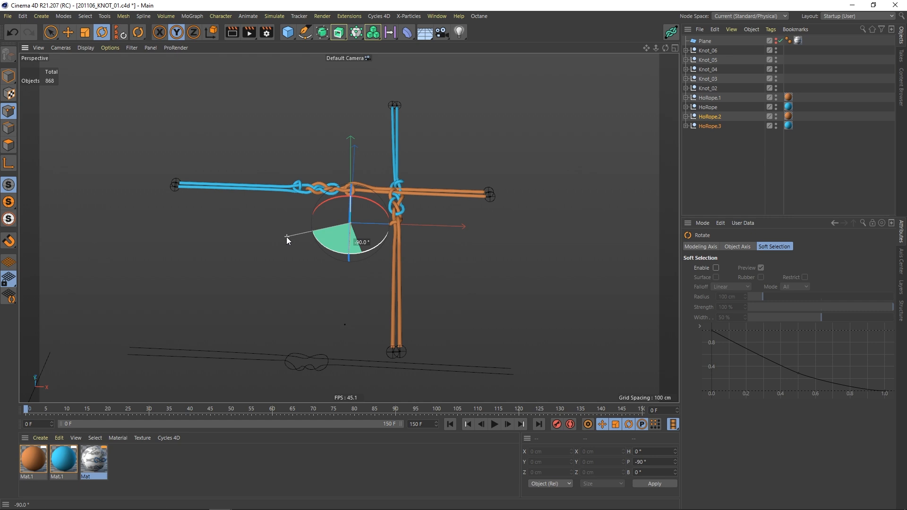
click(51, 32)
alt+drag(226, 164, 326, 223)
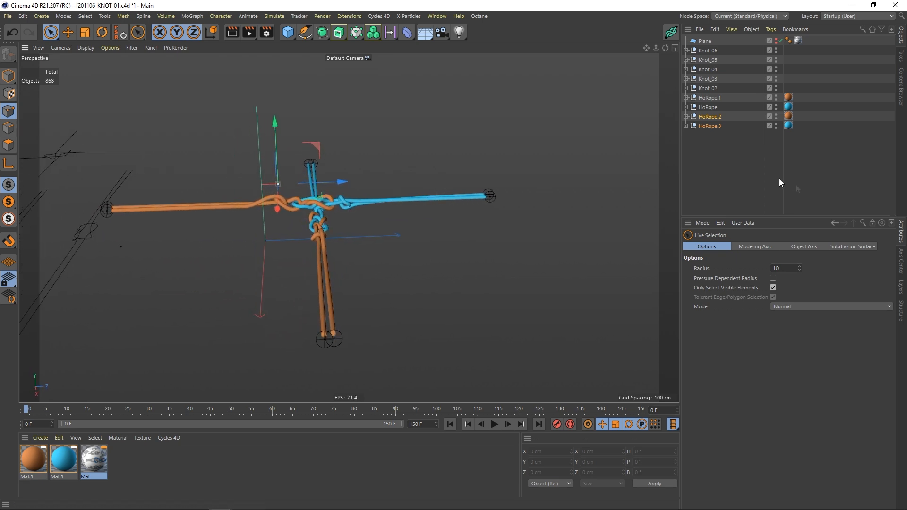
Select the root and target controls of both duplicated ropes and delete their position keyframes at frame 30.
click(686, 126)
click(686, 117)
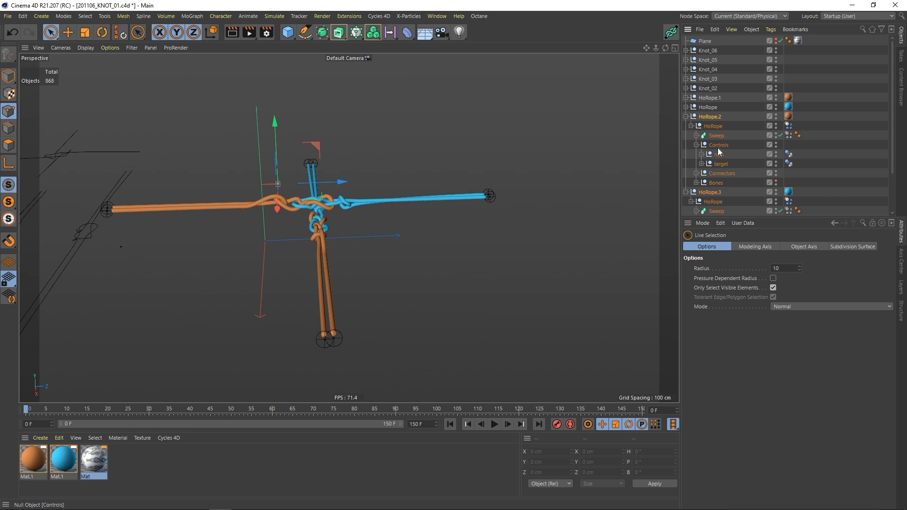
click(719, 145)
scroll(888, 135, down, 3)
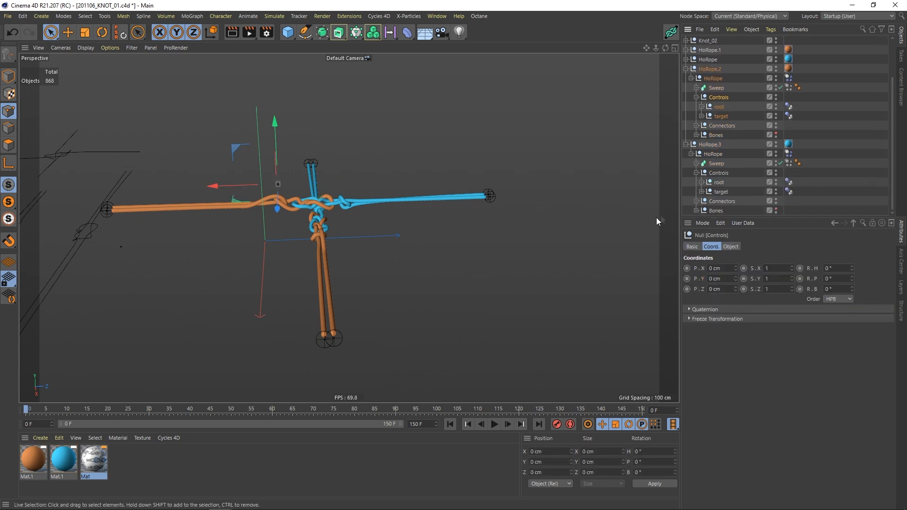
ctrl+click(718, 173)
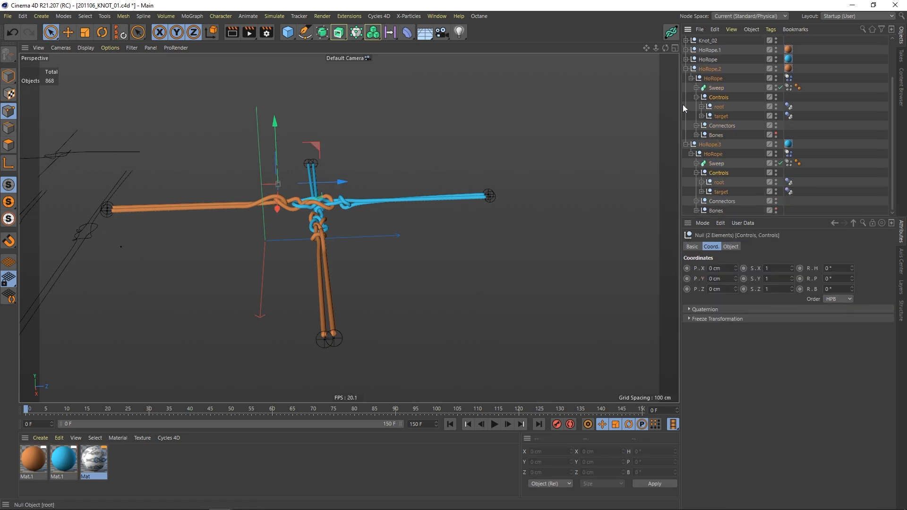
click(720, 107)
ctrl+click(721, 116)
ctrl+click(720, 182)
ctrl+click(721, 192)
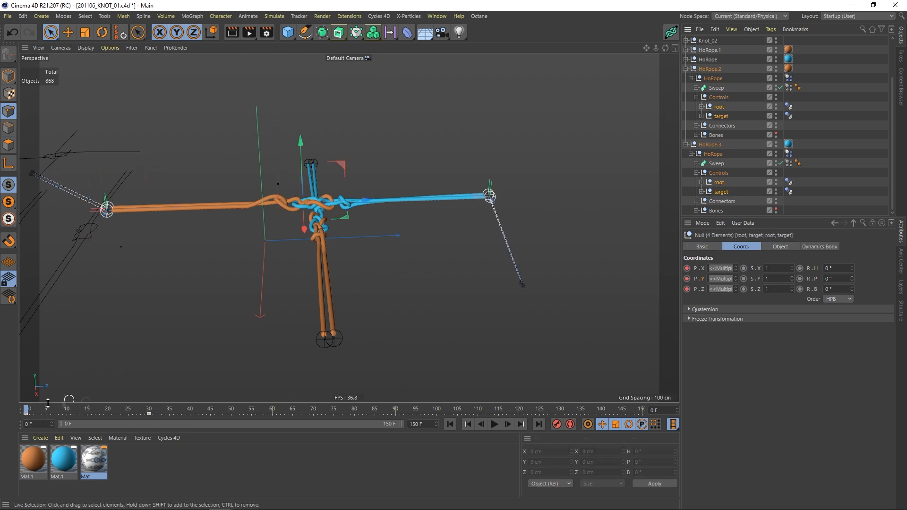
drag(139, 413, 154, 413)
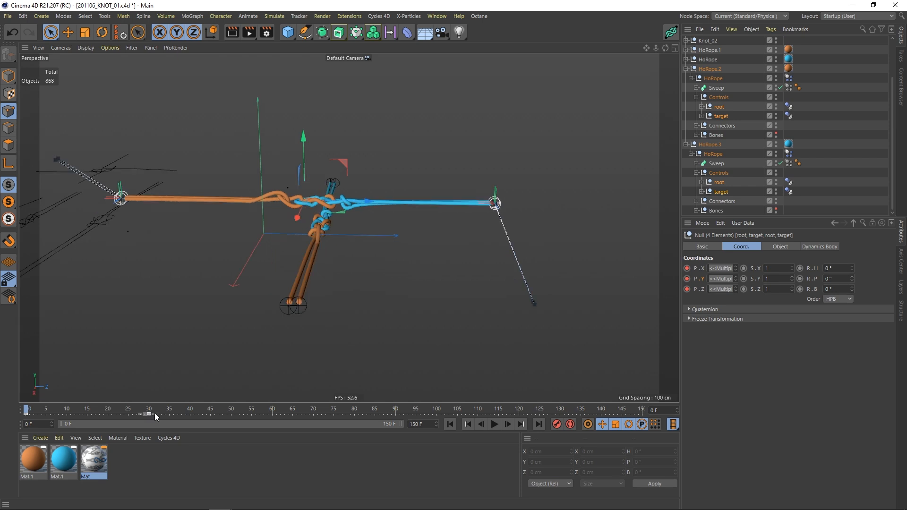
key(Delete)
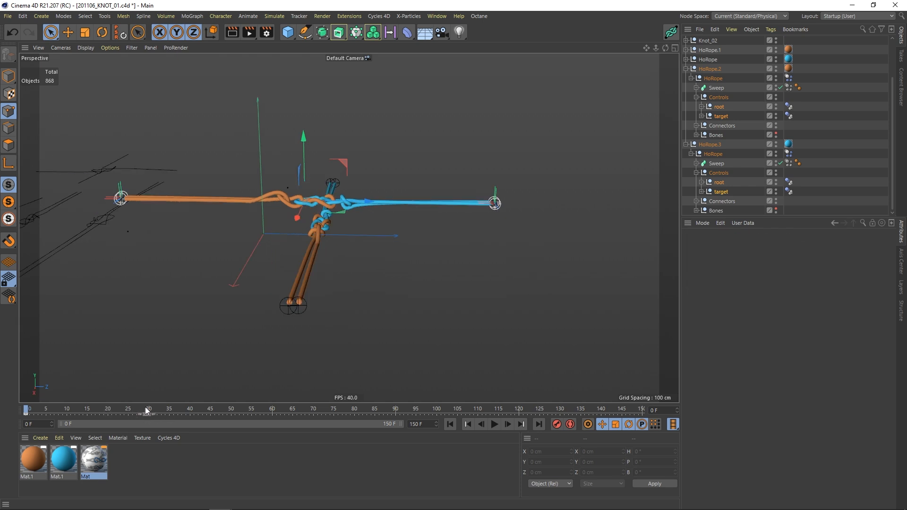
Move the duplicated ropes' root and target controls straight down at frame 30 and record position keyframes for them.
click(148, 410)
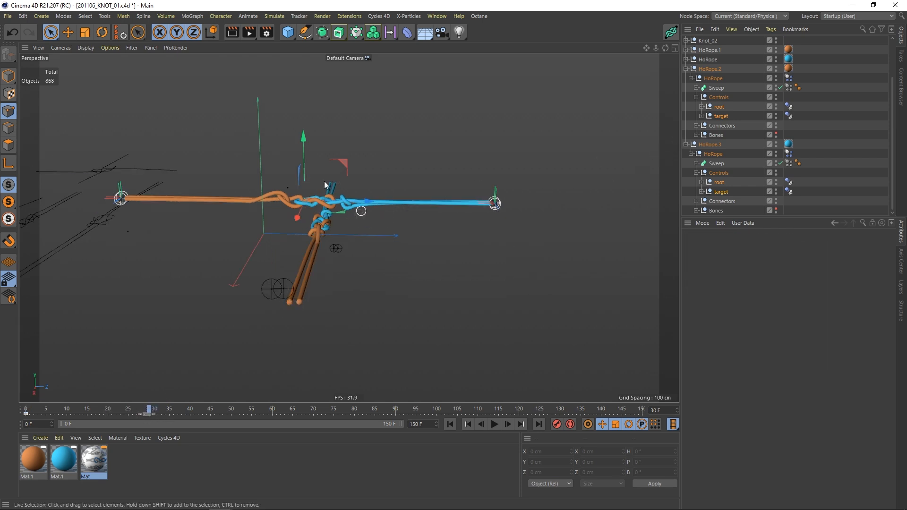
drag(302, 145, 303, 217)
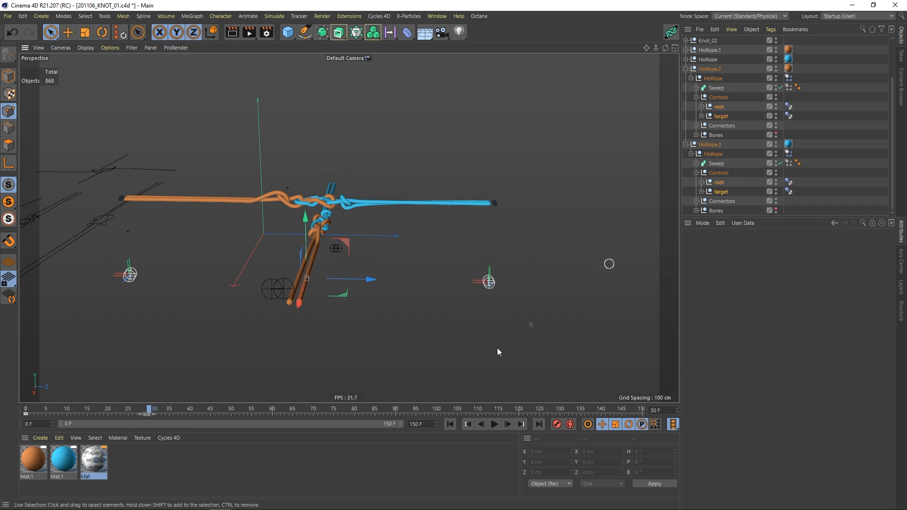
click(721, 110)
ctrl+click(720, 115)
ctrl+click(718, 182)
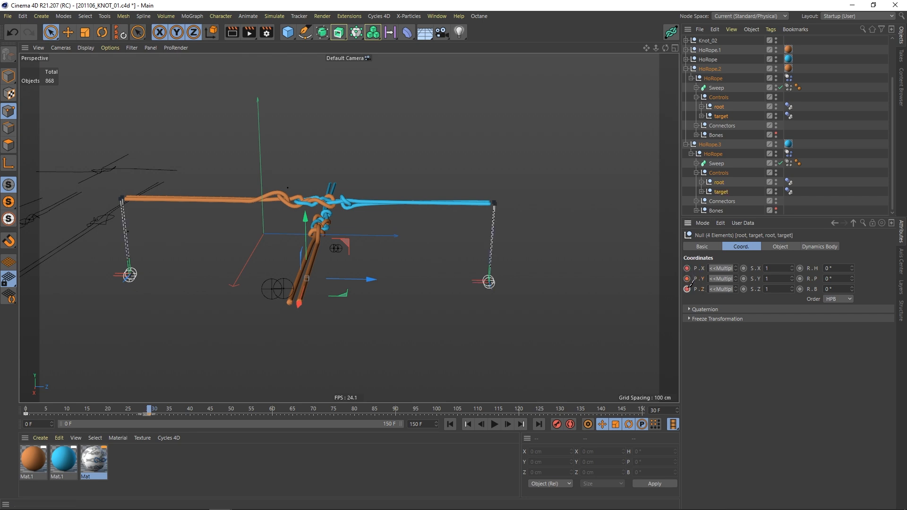
Play the animation of the crossing ropes from the first frame, and return to the start.
click(449, 424)
click(495, 424)
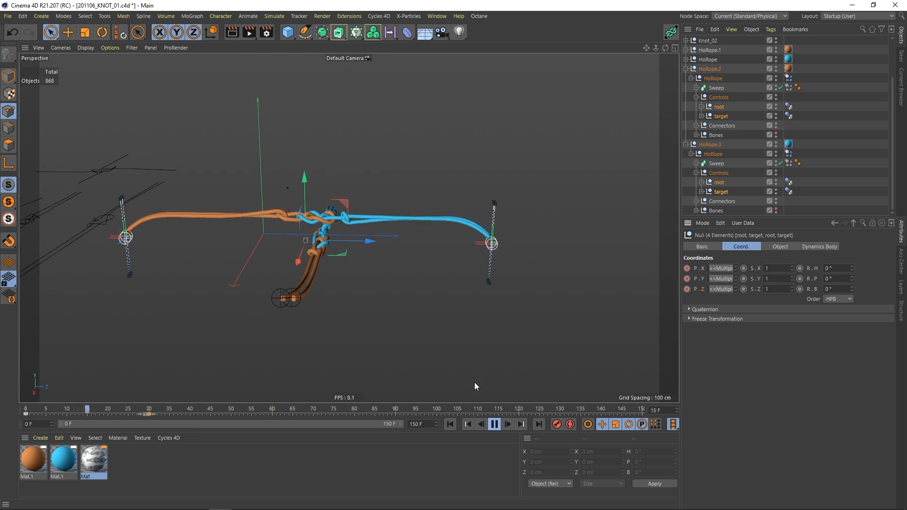
click(452, 423)
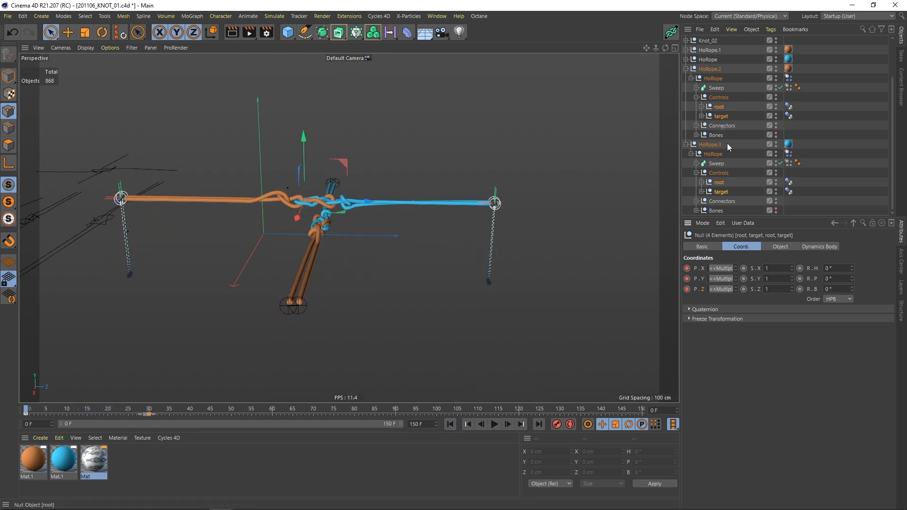
Raise the original orange and blue ropes' root and target controls together at frame 30 and update their position keyframes.
click(686, 69)
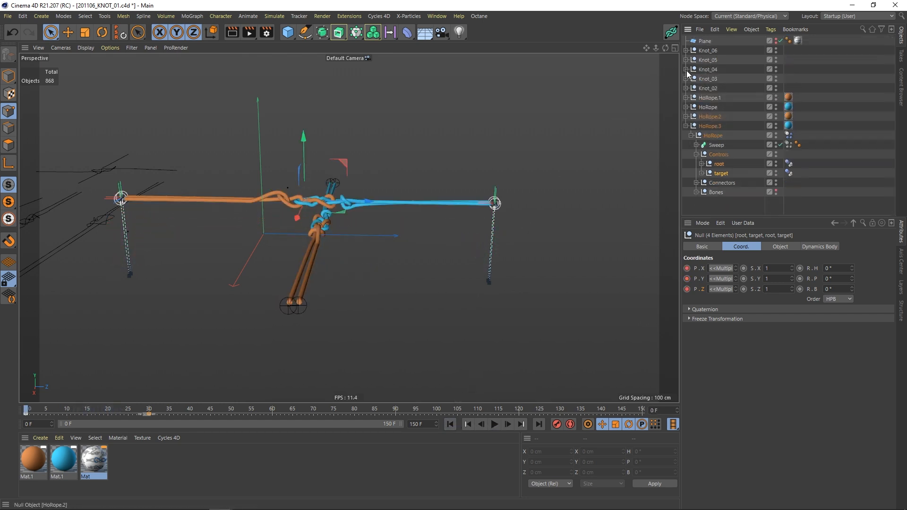
click(686, 126)
click(686, 107)
click(686, 97)
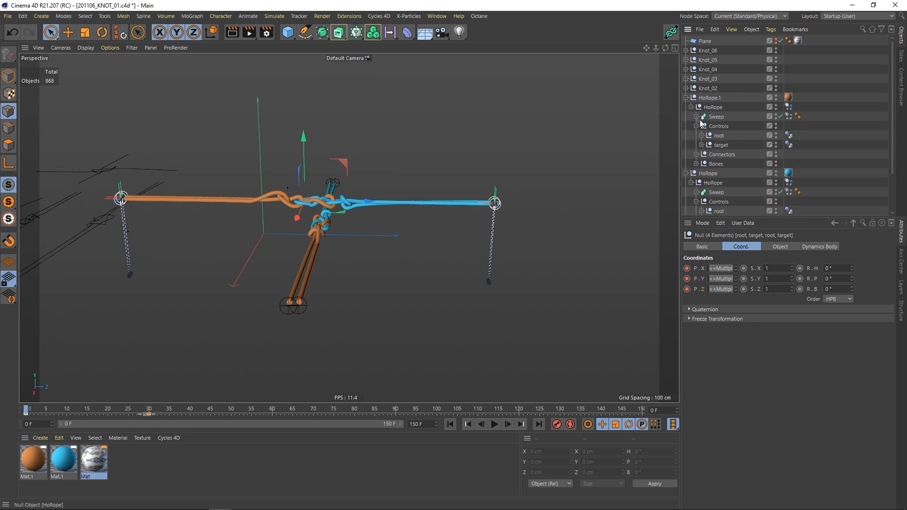
click(717, 136)
ctrl+click(721, 145)
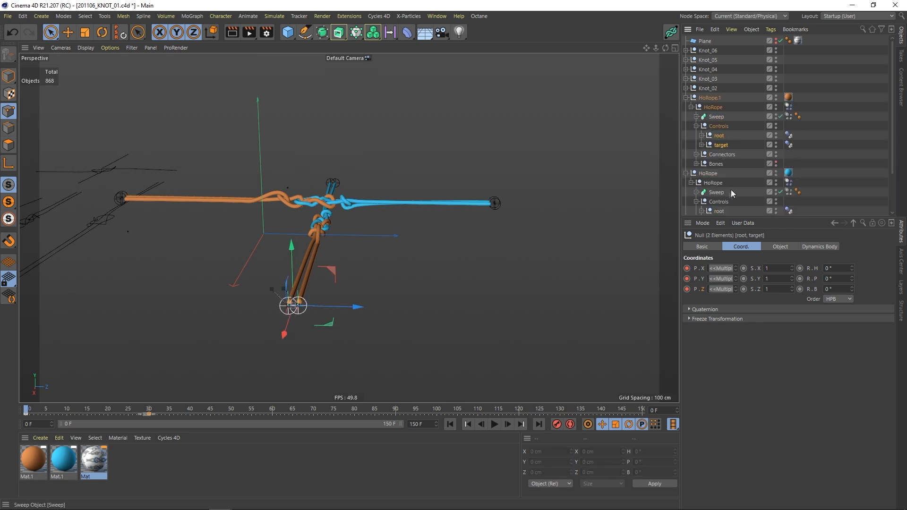
scroll(730, 189, down, 2)
ctrl+click(721, 164)
ctrl+click(720, 172)
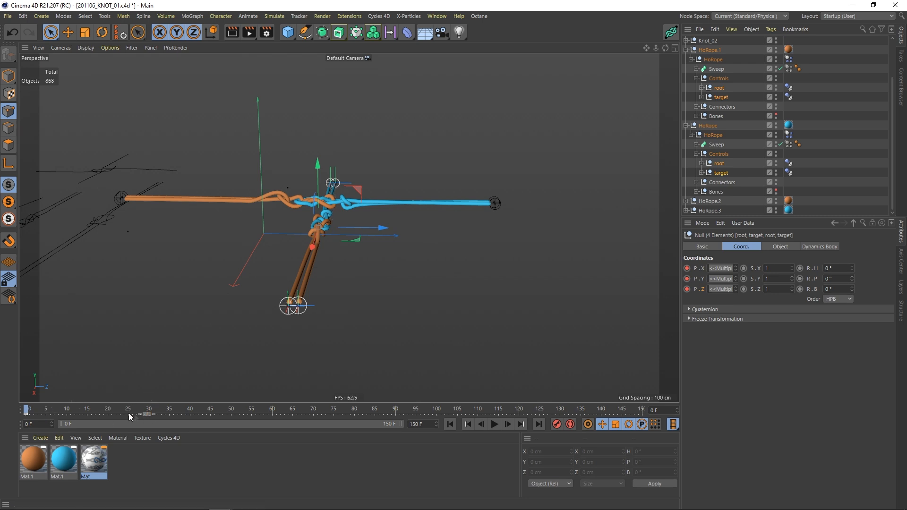
click(147, 414)
alt+drag(347, 202, 324, 177)
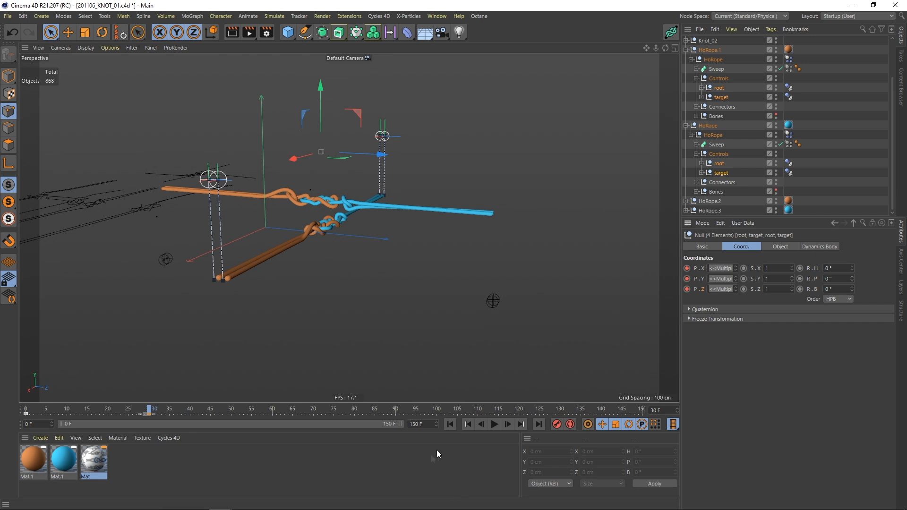
Play the simulation with the original ropes' ends lifting, stop it, and return to the first frame.
click(450, 425)
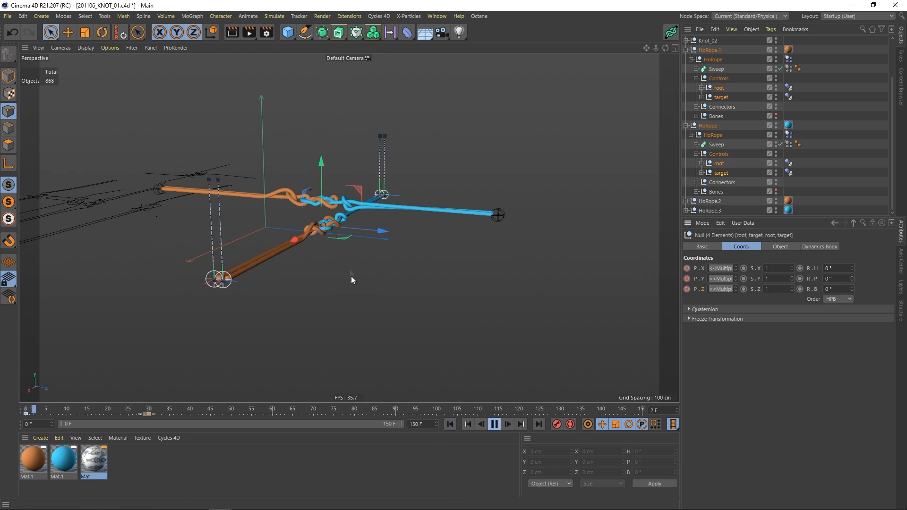
click(357, 359)
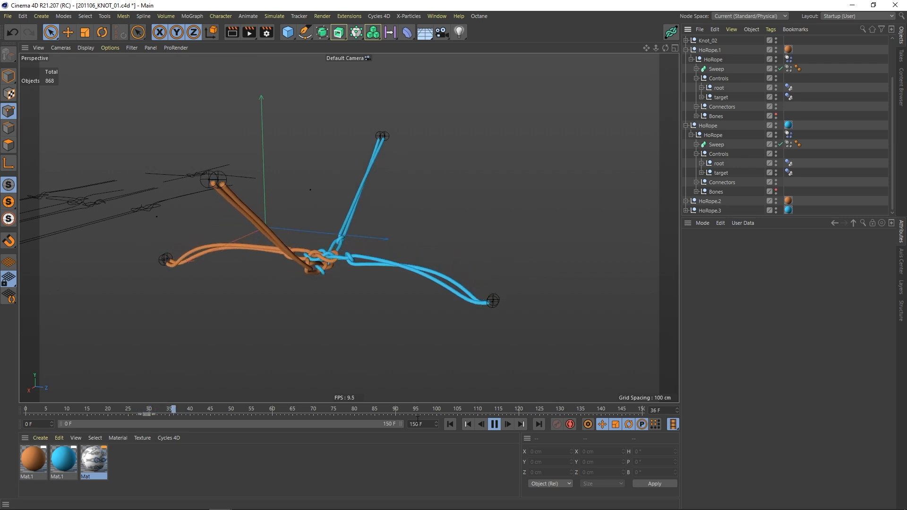
click(490, 424)
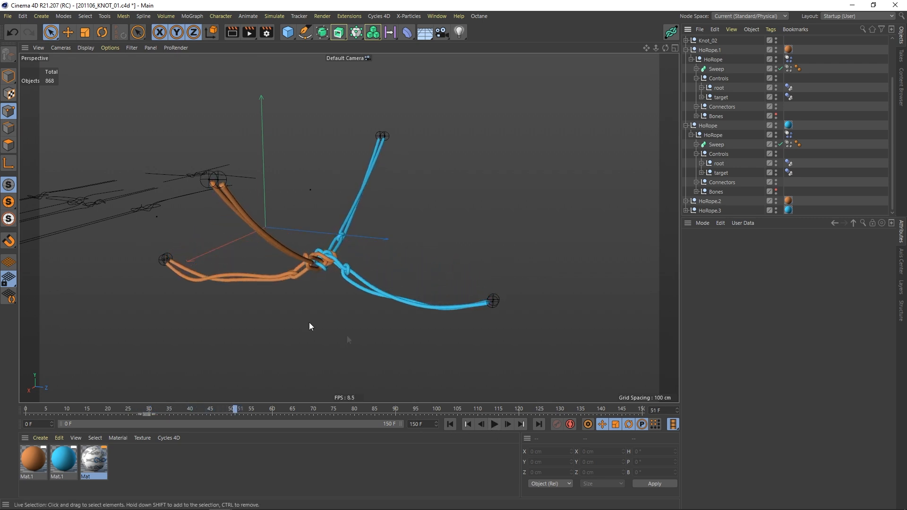
click(449, 424)
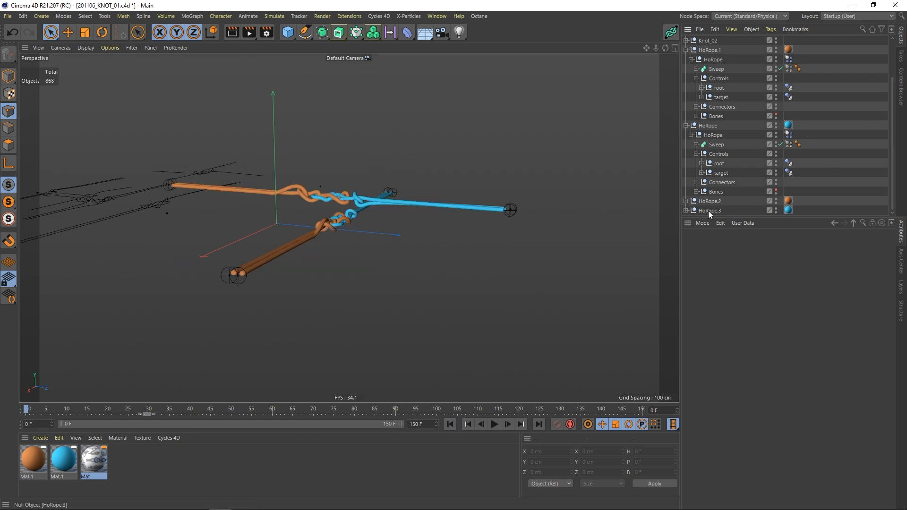
Move the duplicated ropes' root and target controls further down at frame 30 and update their position keyframes.
click(686, 200)
scroll(890, 189, down, 5)
click(720, 107)
ctrl+click(721, 116)
ctrl+click(719, 182)
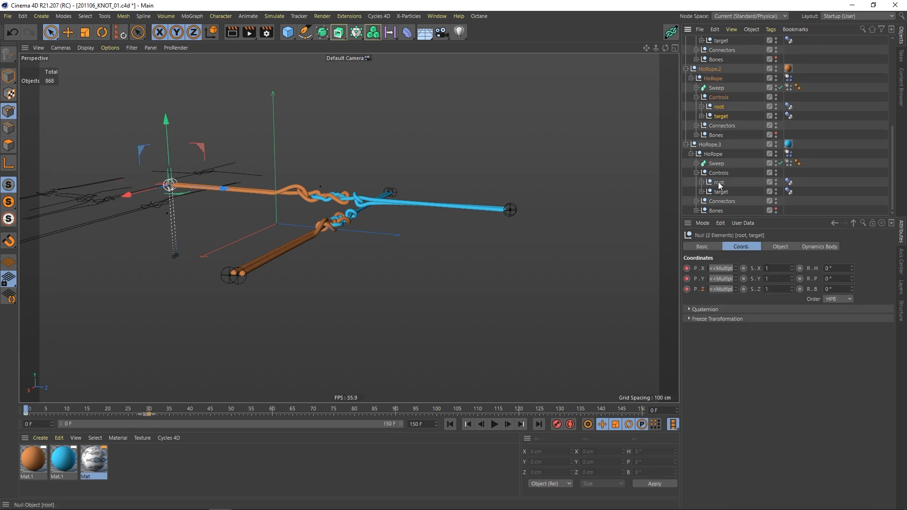
click(148, 410)
drag(321, 231, 321, 290)
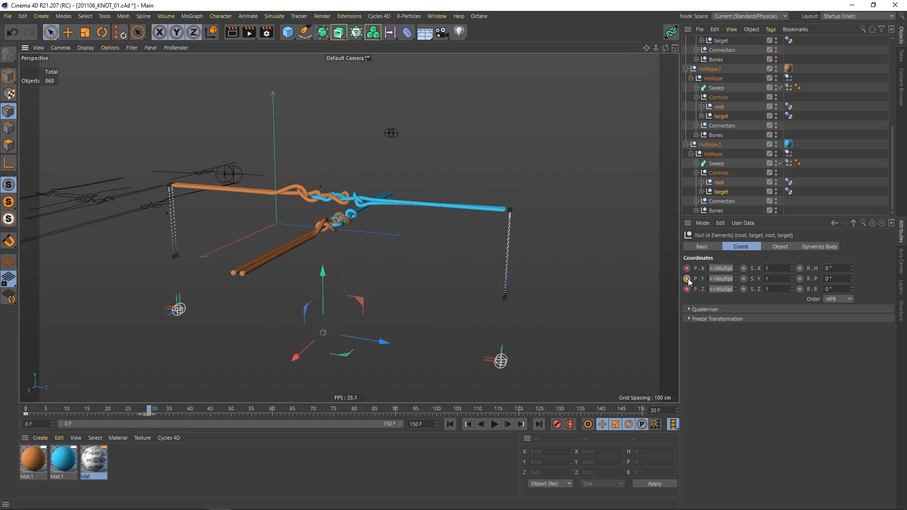
Play the simulation from the first frame, stop it once the knots tighten, and examine the crossing from several angles.
click(452, 424)
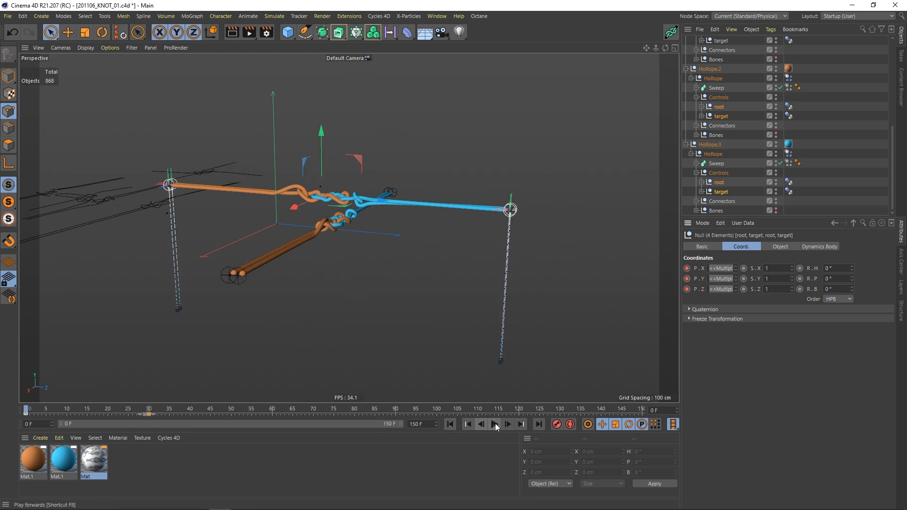
click(795, 212)
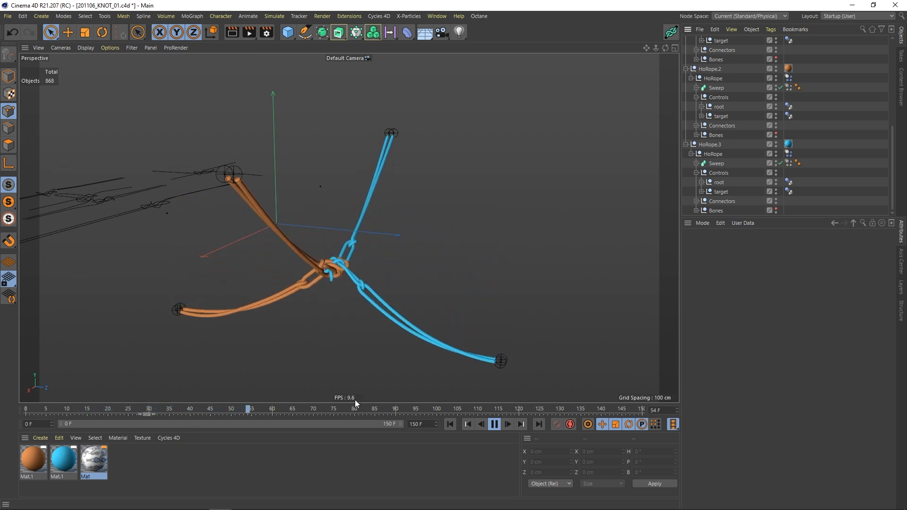
click(495, 424)
mouse_move(329, 234)
alt+mouse_down()
mouse_move(492, 258)
mouse_move(339, 268)
mouse_move(361, 211)
mouse_move(225, 232)
mouse_move(269, 254)
mouse_move(257, 255)
mouse_move(338, 254)
mouse_move(324, 246)
mouse_move(341, 239)
alt+mouse_up()
alt+right_drag(333, 240, 468, 189)
mouse_move(392, 231)
alt+mouse_down()
mouse_move(407, 179)
mouse_move(398, 214)
alt+mouse_up()
alt+right_drag(398, 214, 347, 230)
alt+drag(347, 230, 334, 221)
alt+right_drag(334, 220, 302, 218)
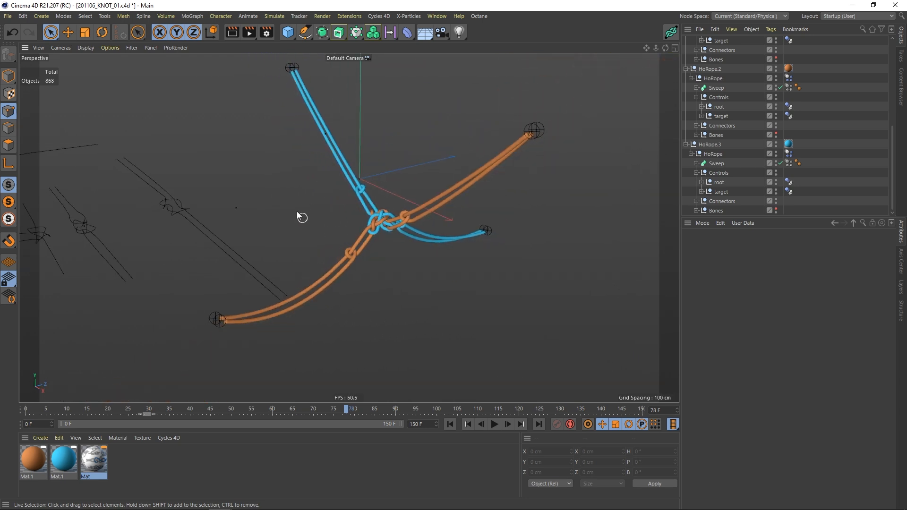
Add a Turbulence force to the scene.
key(shift+c)
text(turb)
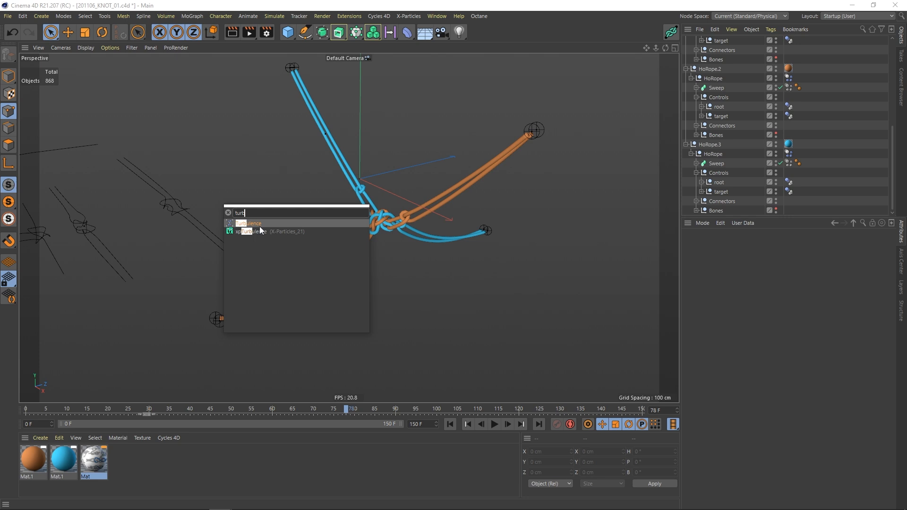
key(Return)
drag(895, 143, 897, 27)
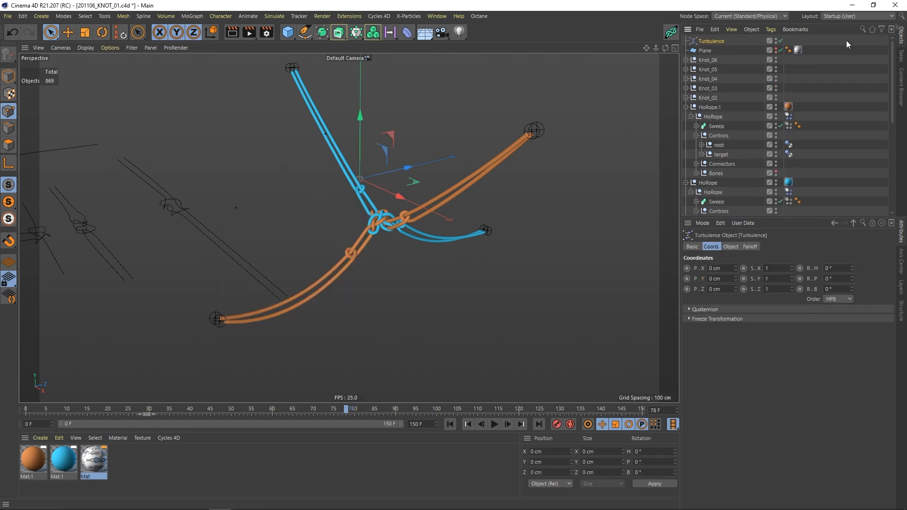
Set the Turbulence strength to 80 cm and play the simulation from the first frame to test it.
click(731, 246)
click(738, 268)
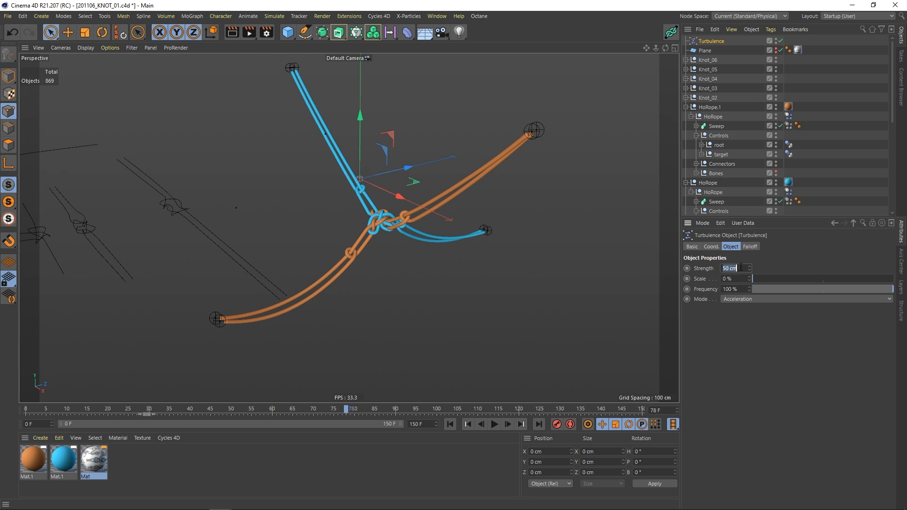
key(Return)
click(451, 425)
click(496, 423)
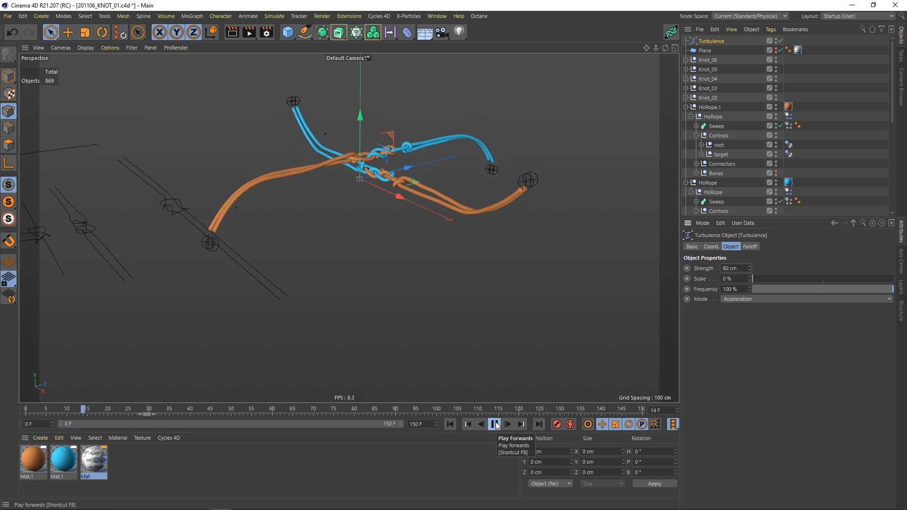
click(495, 424)
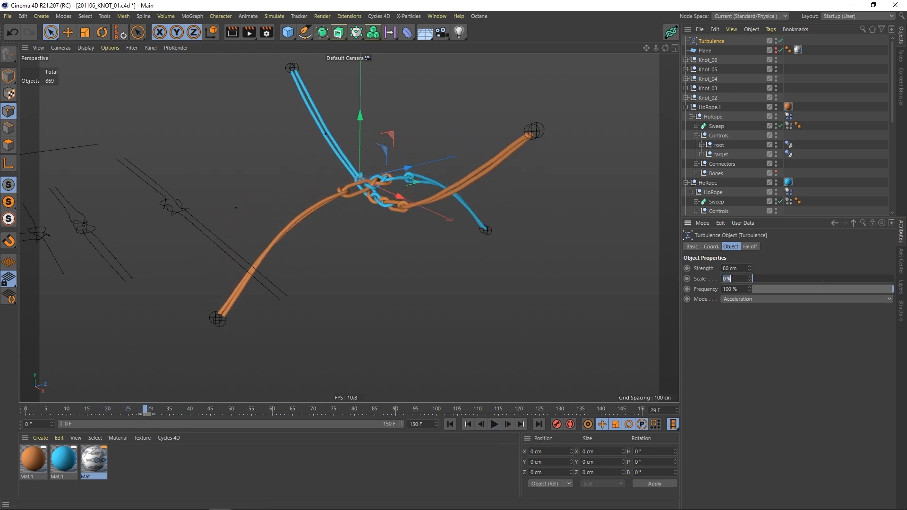
Set the Turbulence scale to 80 % and its strength to 300 cm, and replay the simulation from the start.
click(735, 269)
text(300)
key(Return)
click(451, 424)
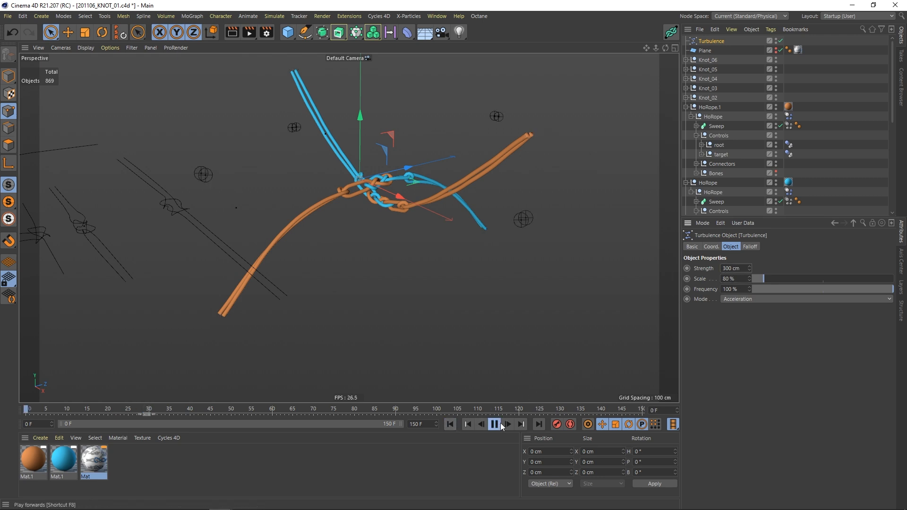
click(495, 424)
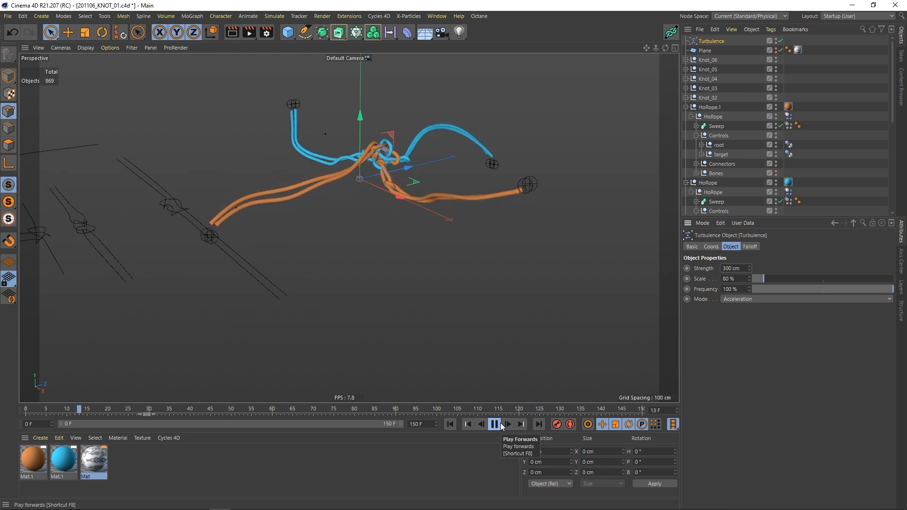
click(501, 425)
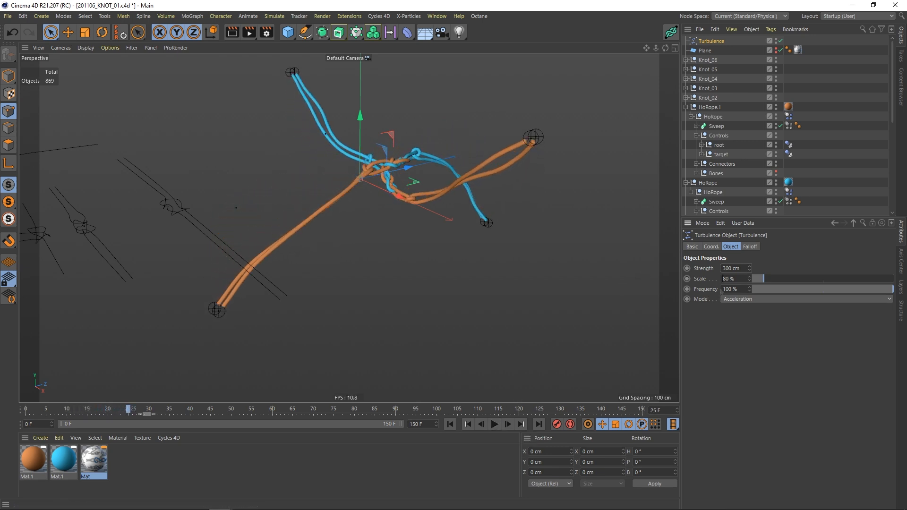
Reduce the Turbulence strength to 100 cm and replay the simulation from the first frame to inspect the ropes' motion.
text(00)
key(Return)
click(450, 425)
click(495, 424)
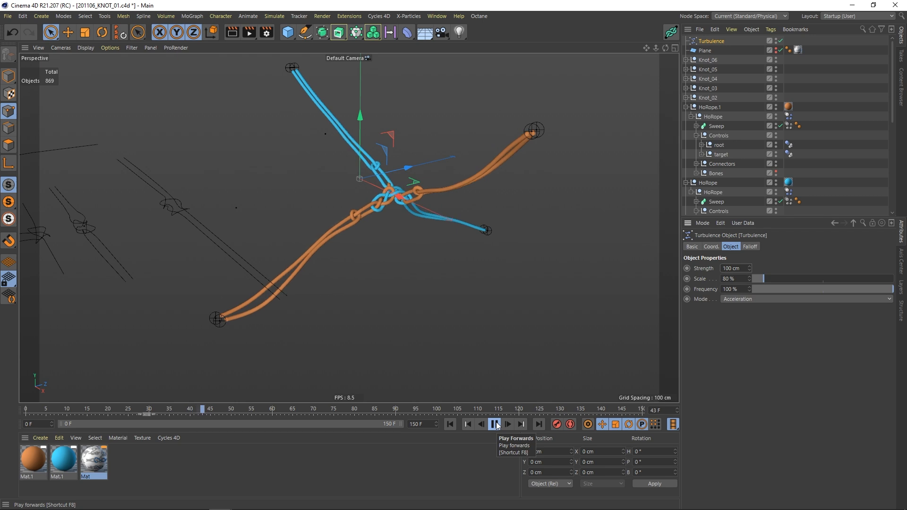
click(494, 424)
alt+drag(448, 251, 420, 310)
scroll(371, 186, up, 5)
scroll(406, 190, down, 5)
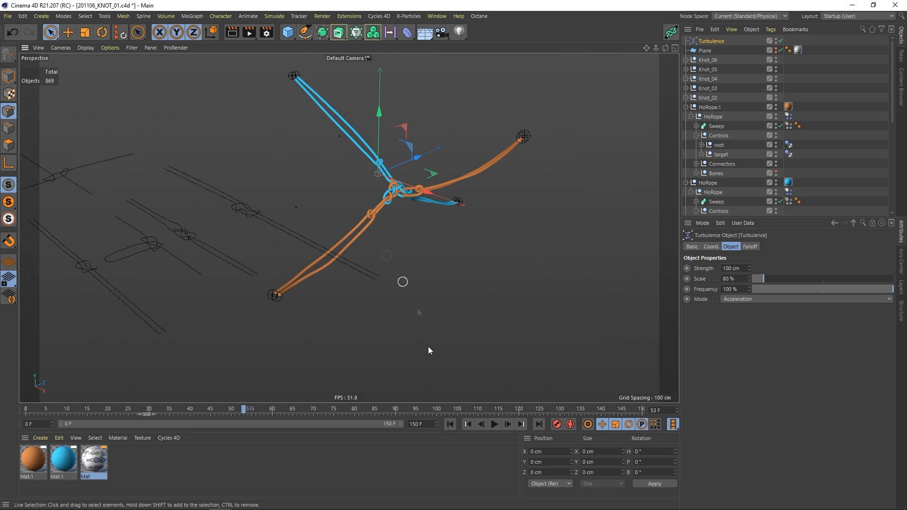
Return the simulation to the first frame and collapse all four HoRope hierarchies.
click(451, 424)
click(685, 107)
click(685, 116)
click(686, 126)
click(685, 135)
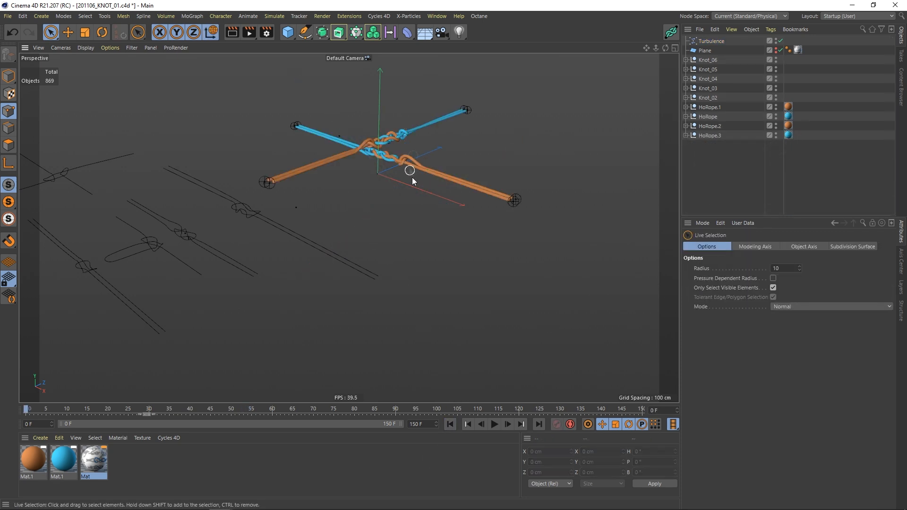
key(shift+c)
text(wind)
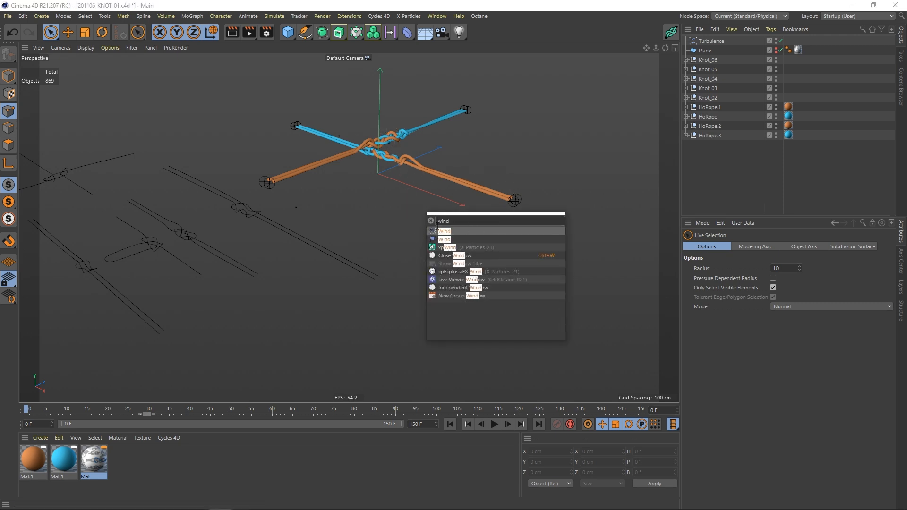
key(Escape)
Delete the HoRope.2 and HoRope.3 groups, keeping the HoRope and HoRope.1 pair with their hierarchies collapsed.
alt+drag(344, 146, 474, 146)
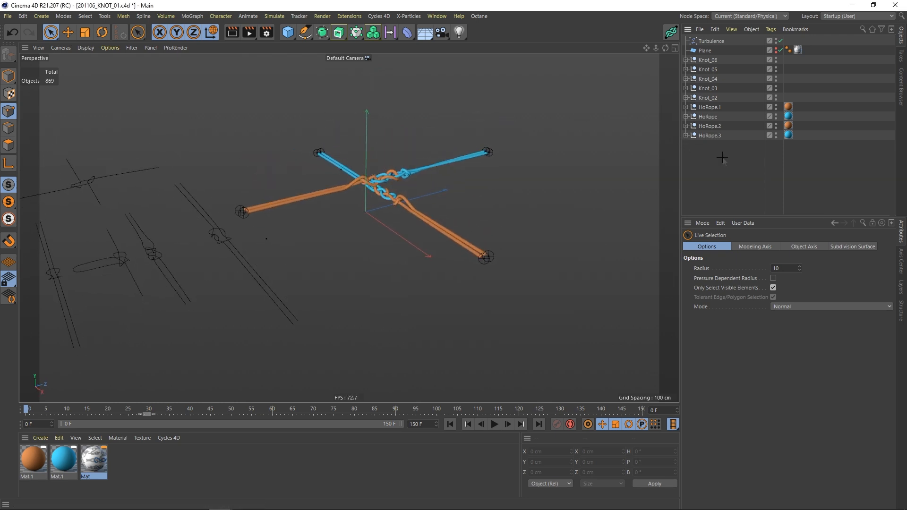
shift+click(715, 133)
key(Delete)
click(715, 108)
shift+click(712, 116)
alt+drag(324, 246, 279, 310)
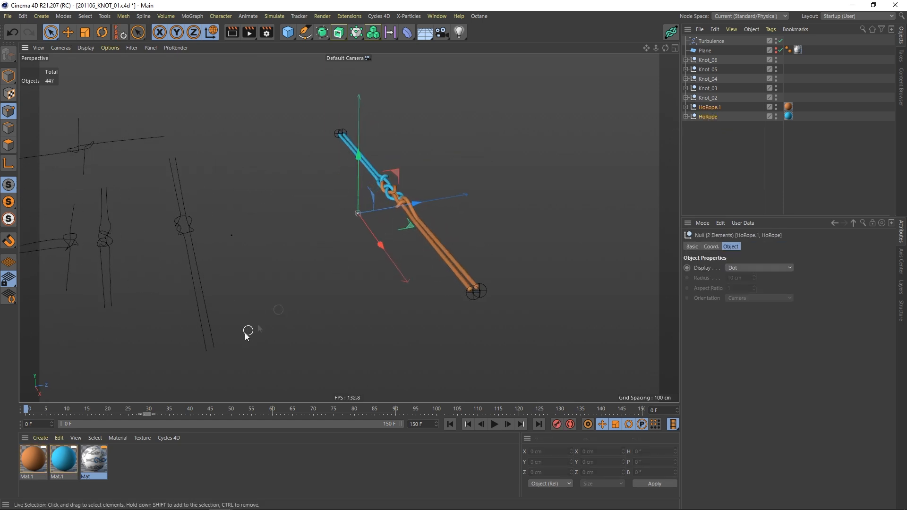
click(686, 107)
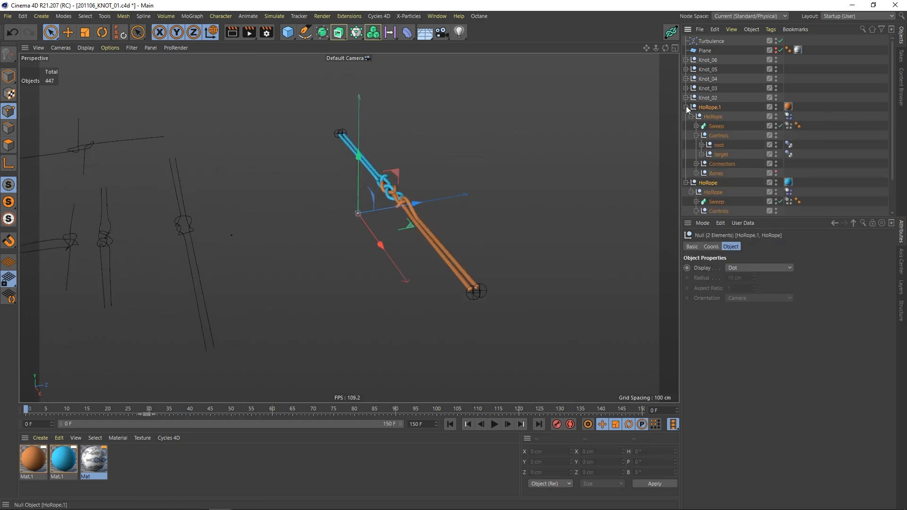
click(686, 107)
click(686, 116)
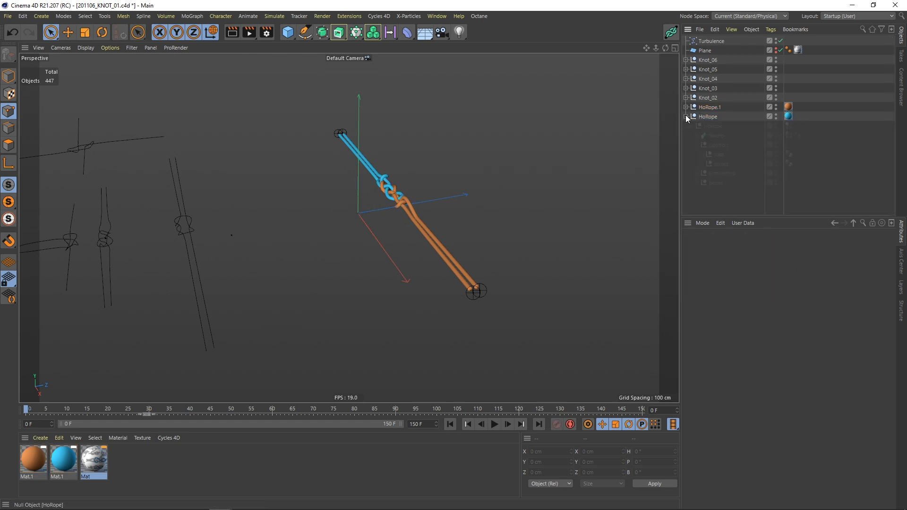
Add a sphere beside the knotted ropes and set its segments to 50.
alt+drag(608, 139, 395, 180)
click(289, 32)
click(486, 63)
alt+drag(444, 96, 533, 214)
alt+drag(397, 204, 419, 216)
alt+right_drag(419, 216, 428, 175)
alt+middle_drag(427, 175, 426, 192)
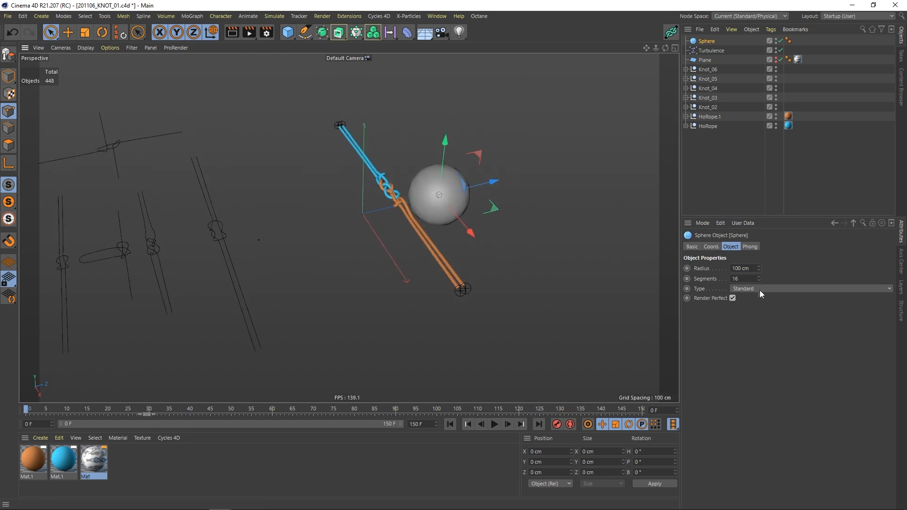
text(50)
key(Return)
Switch the viewport display to Gouraud shading with lines and deselect the sphere.
click(85, 48)
click(100, 75)
mouse_move(480, 219)
alt+mouse_down()
mouse_move(450, 197)
mouse_move(466, 227)
alt+mouse_up()
alt+right_drag(466, 227, 455, 197)
alt+drag(426, 195, 446, 197)
alt+right_drag(446, 197, 431, 199)
alt+middle_drag(432, 199, 433, 219)
click(728, 153)
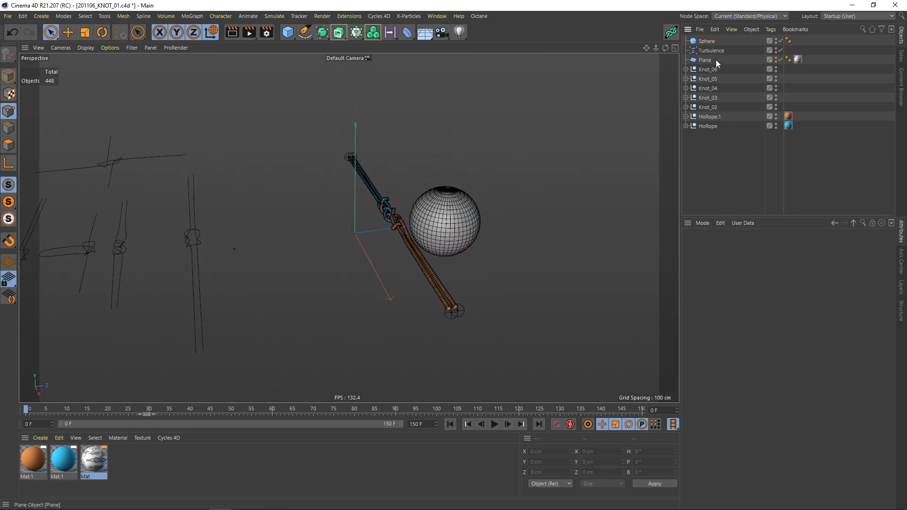
Duplicate the sphere, move the copy above the original, and set its radius to 50 cm.
ctrl+drag(710, 43, 710, 54)
drag(450, 192, 455, 134)
key(Return)
alt+drag(477, 191, 456, 183)
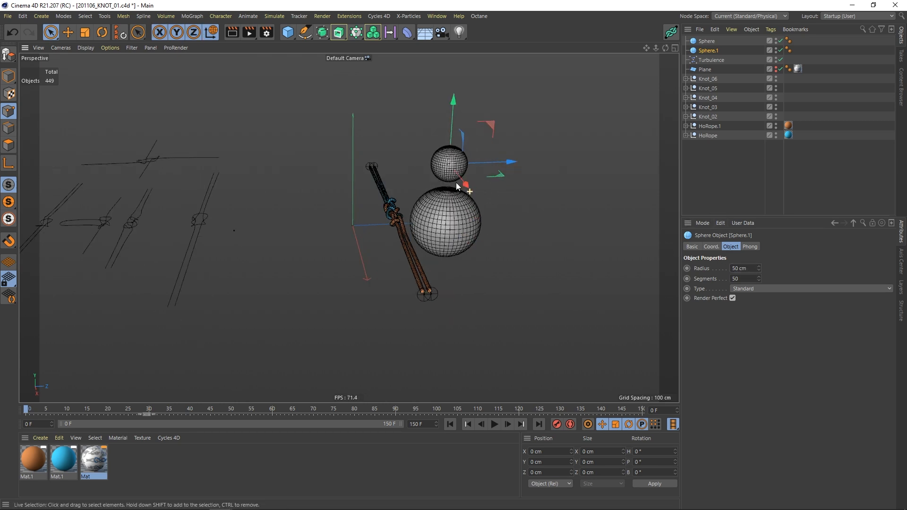
Duplicate the 50 cm sphere upward, set the copy's radius to 20 cm, and lower it closer to the others.
ctrl+drag(457, 137, 461, 85)
text(20)
key(Return)
alt+drag(496, 157, 492, 142)
drag(448, 78, 449, 104)
alt+middle_drag(435, 144, 470, 203)
click(699, 164)
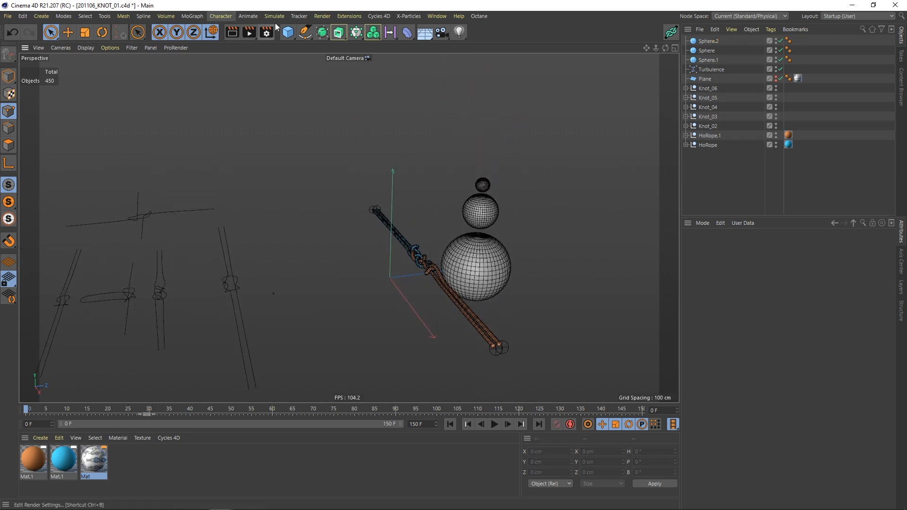
Add a Cloner, place the three spheres inside it, and turn off Fix Clone.
click(198, 18)
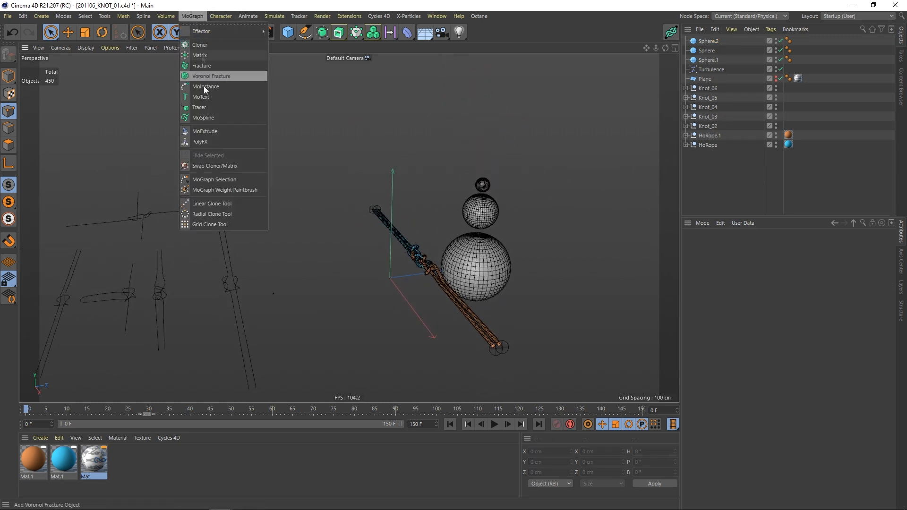
click(206, 45)
click(714, 51)
shift+click(709, 69)
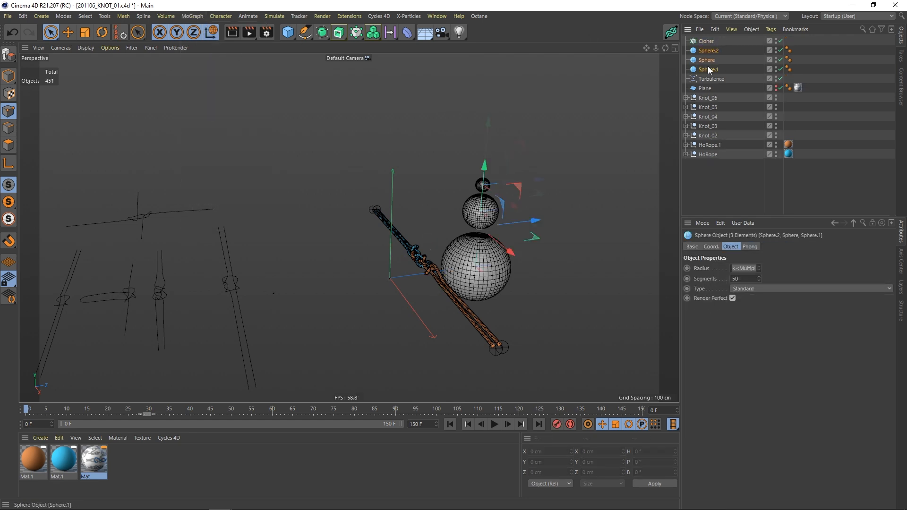
drag(713, 46, 707, 41)
click(706, 41)
click(686, 41)
click(734, 290)
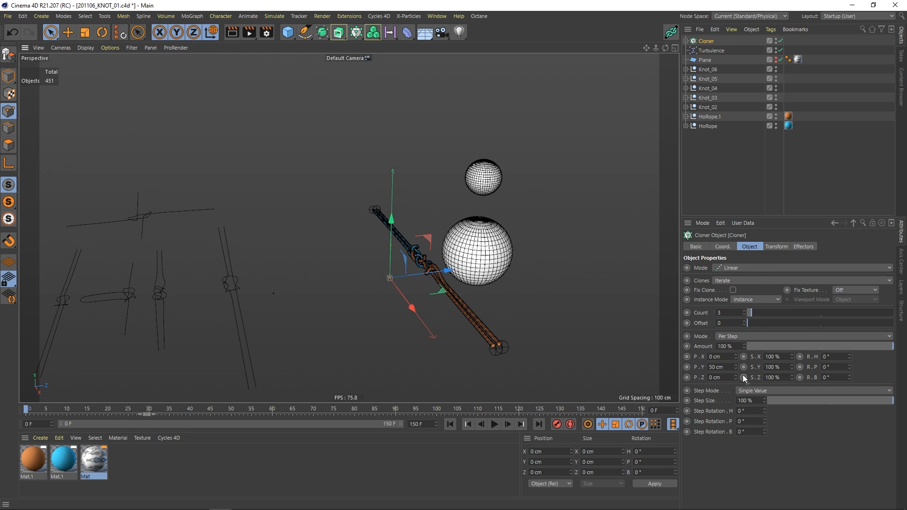
Set the Cloner's Y offset per step to about 104 cm and its clone count to 20.
drag(736, 368, 757, 316)
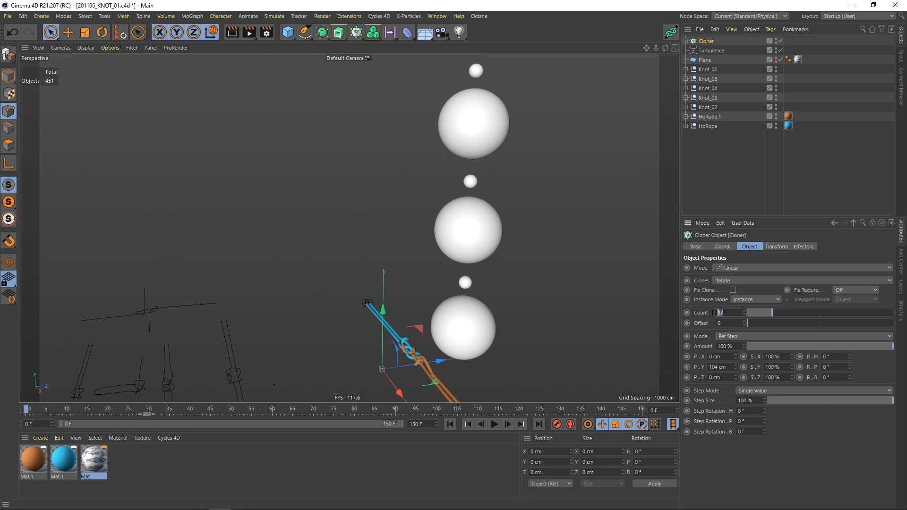
text(20)
key(Return)
alt+right_drag(472, 237, 447, 251)
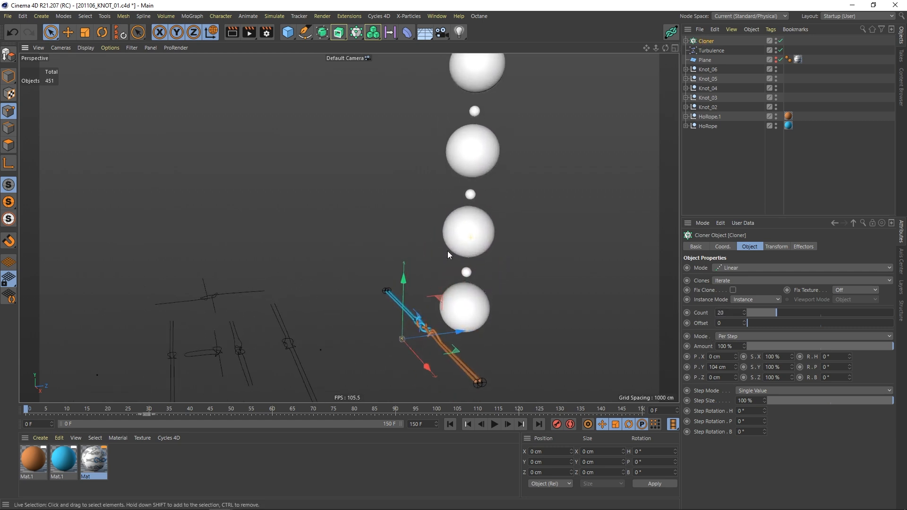
Distribute the cloned spheres in Random order and set the Y offset per step to 30 cm.
click(728, 281)
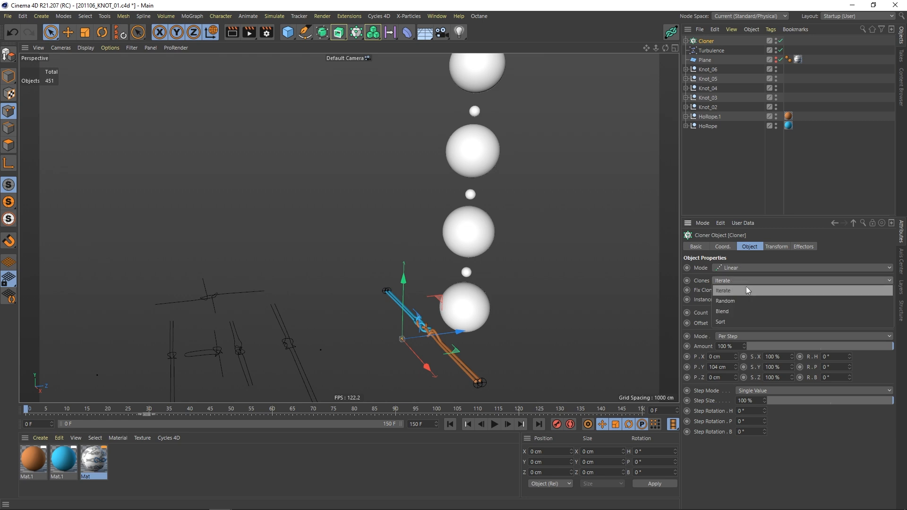
click(726, 301)
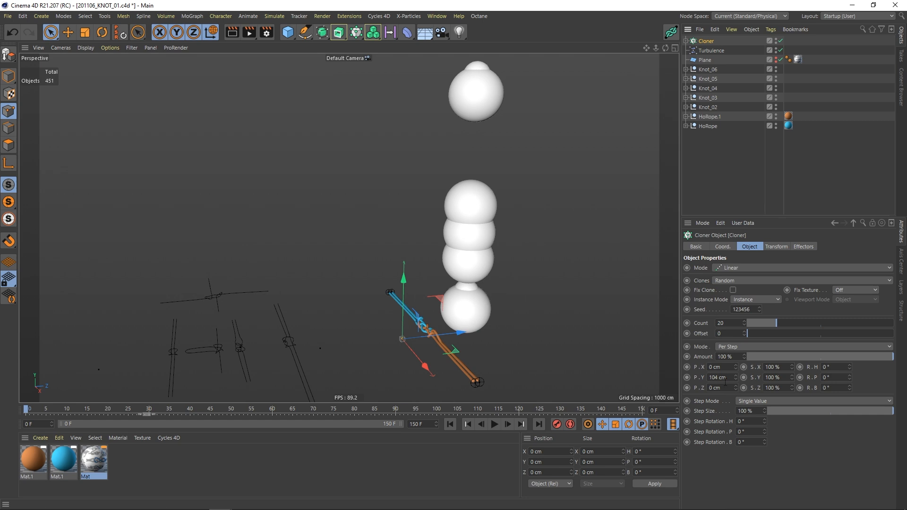
text(0)
key(Return)
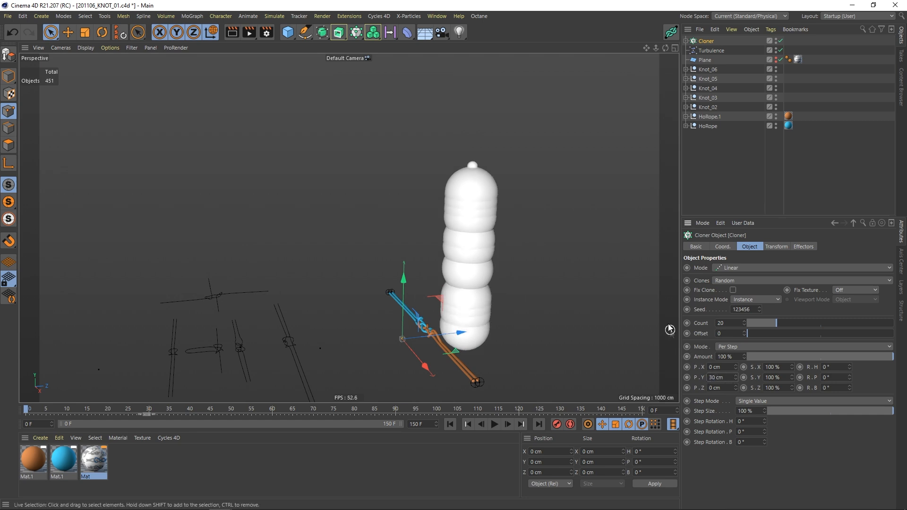
Set the largest sphere's radius to 80 cm and the smallest sphere's radius to 40 cm inside the Cloner.
click(686, 42)
click(715, 51)
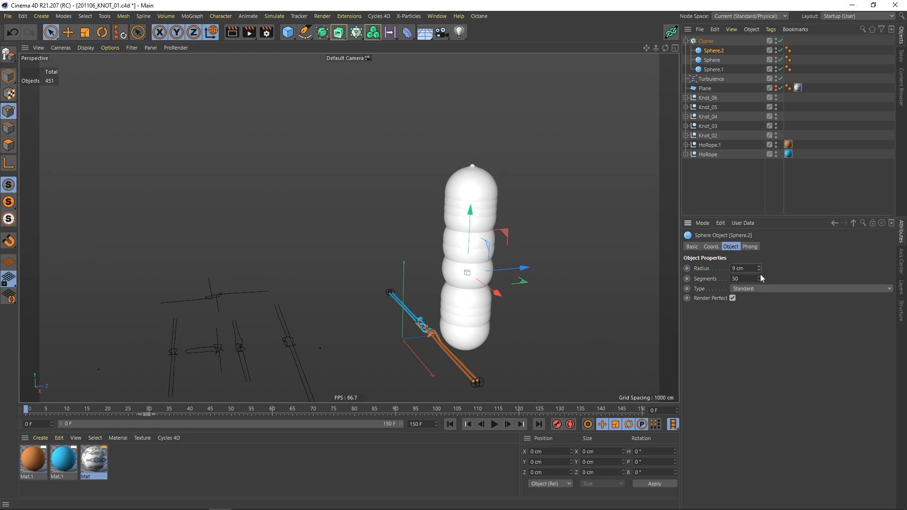
click(714, 60)
drag(758, 268, 755, 281)
double_click(739, 268)
text(80)
key(Return)
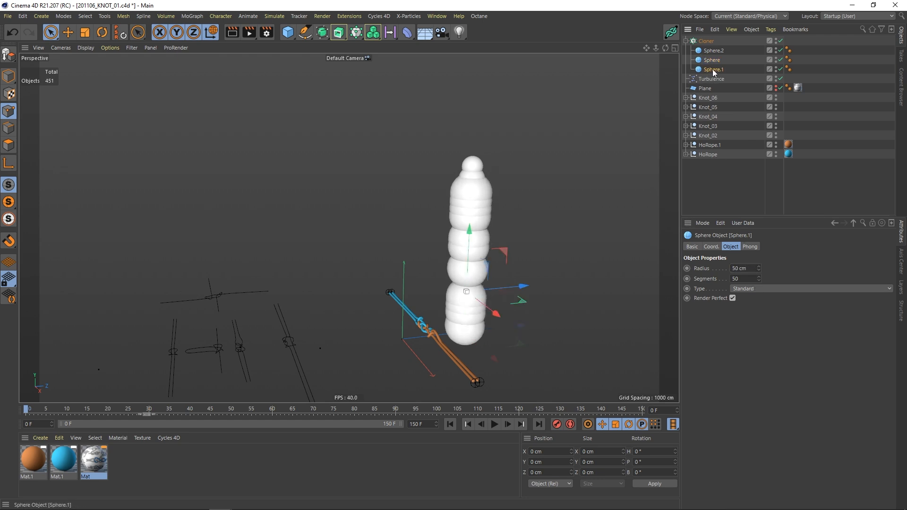
click(713, 50)
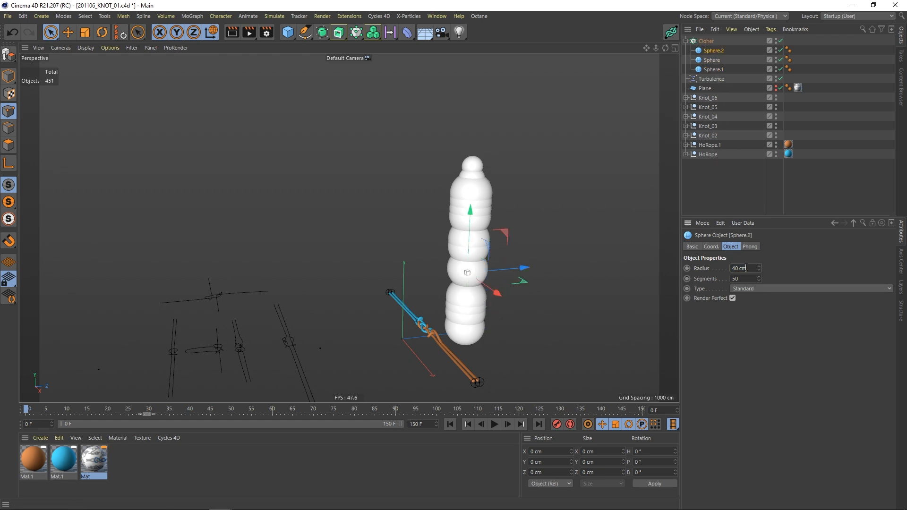
click(706, 41)
click(686, 41)
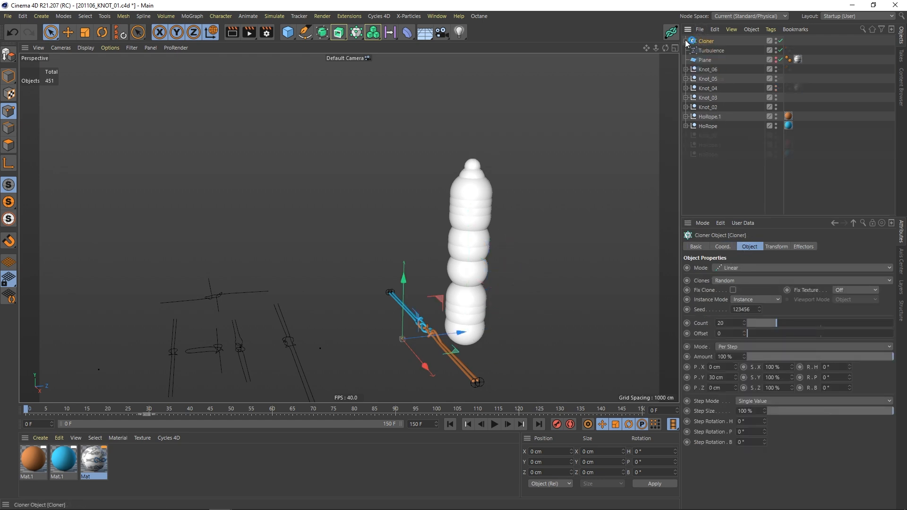
Add a Random effector to the Cloner.
click(192, 16)
mouse_move(234, 31)
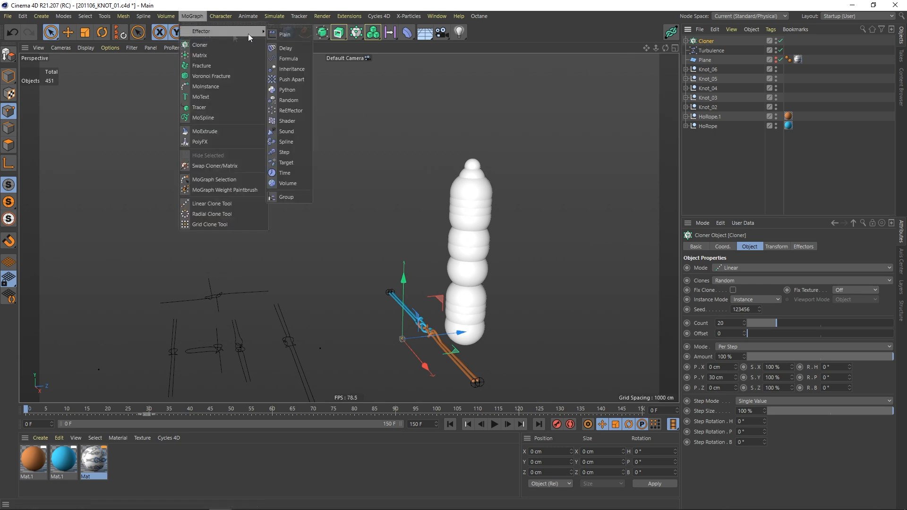
click(291, 101)
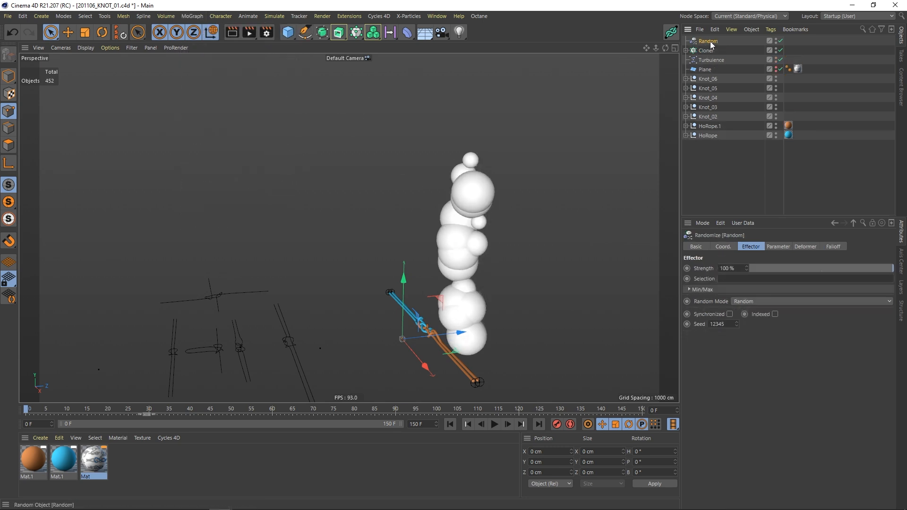
alt+drag(375, 238, 425, 248)
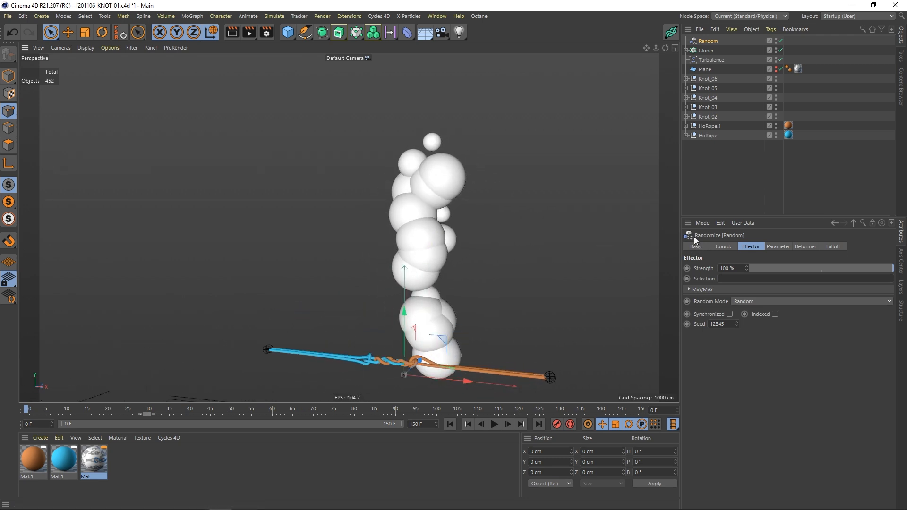
Set the Random effector's X and Z position offsets to 0 cm and its Y offset to about 213 cm.
click(776, 247)
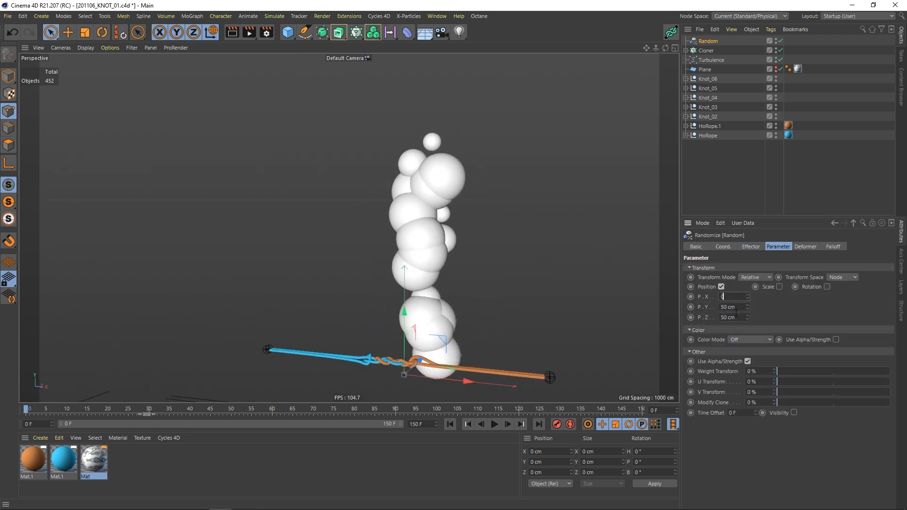
drag(736, 317, 685, 294)
text(0)
key(Return)
drag(747, 306, 733, 231)
alt+drag(395, 218, 342, 243)
Switch to After Effects to examine the reference renders of ropes around stacked spheres, and return to Cinema 4D.
mouse_move(199, 506)
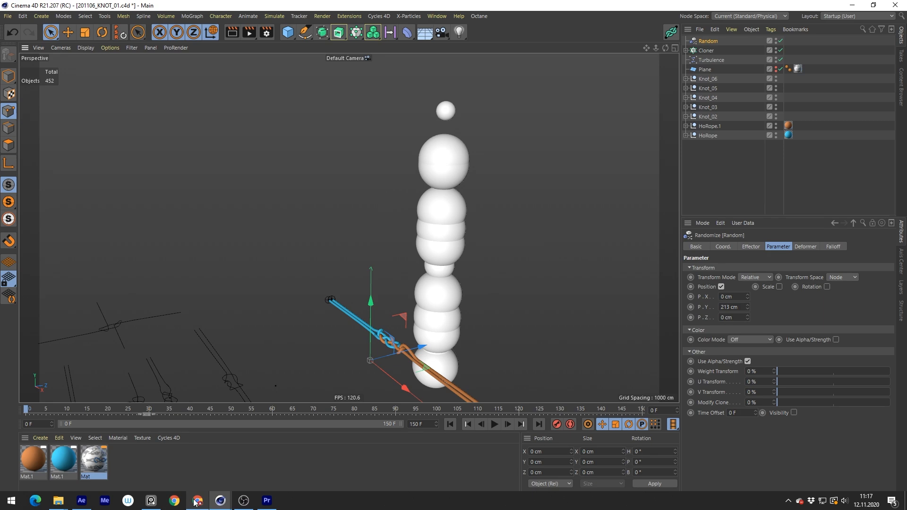
click(85, 502)
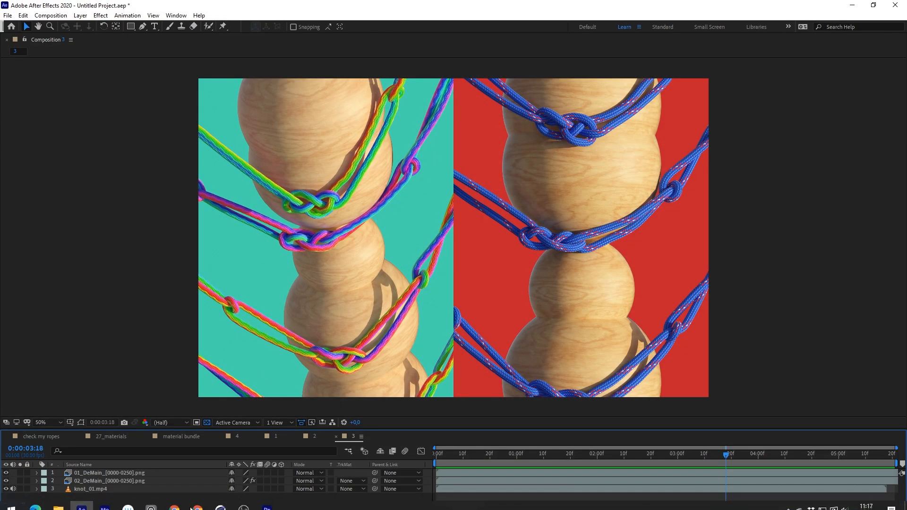
mouse_move(197, 505)
click(181, 466)
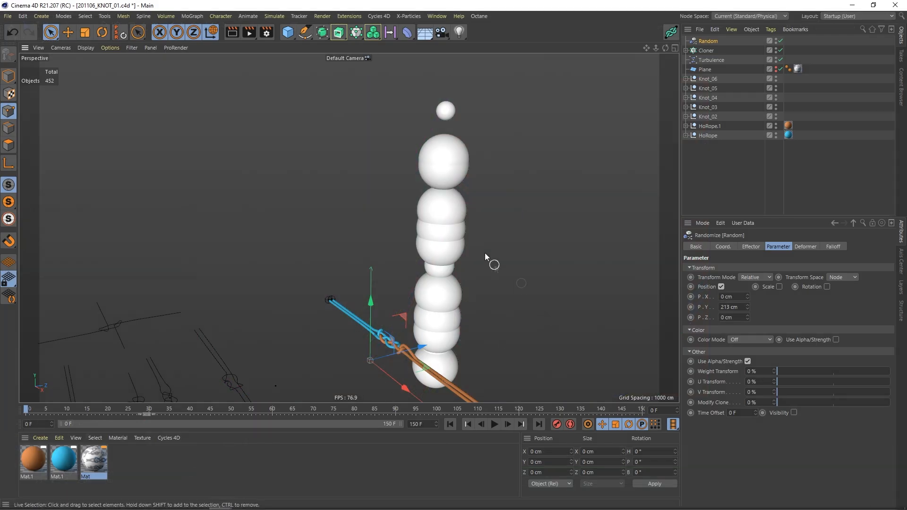
Increase the Random effector's X and Z position offsets to scatter the stacked spheres sideways.
drag(747, 297, 750, 282)
alt+drag(427, 228, 474, 231)
drag(747, 319, 747, 287)
alt+drag(577, 257, 477, 218)
Raise the Cloner's clone count to 30.
click(707, 50)
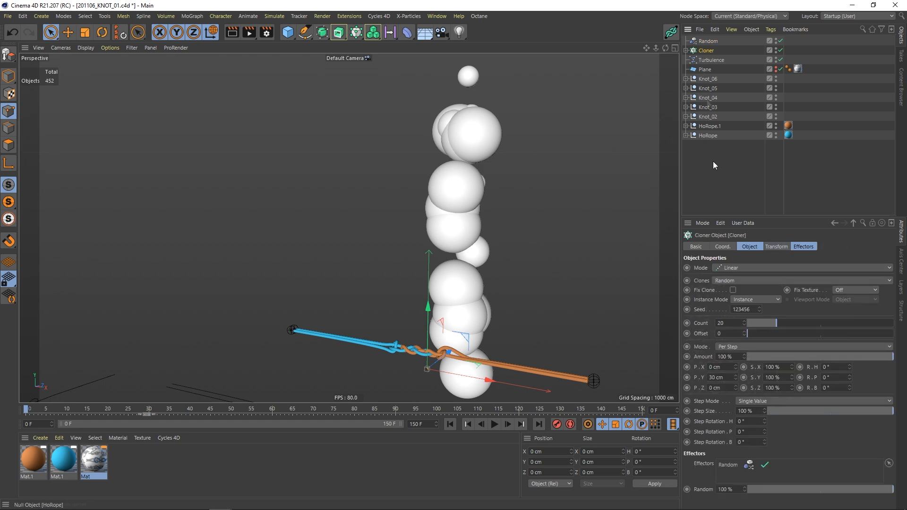
drag(776, 323, 790, 324)
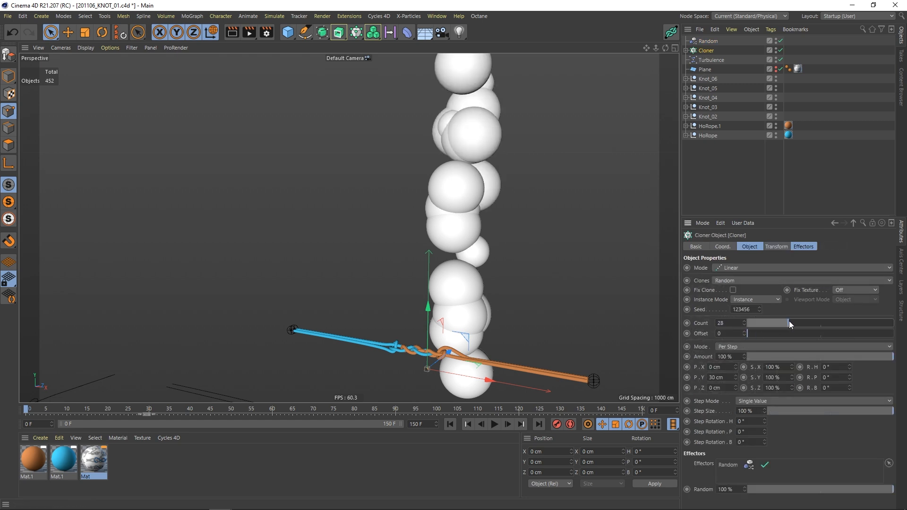
scroll(406, 207, down, 5)
alt+drag(403, 206, 607, 126)
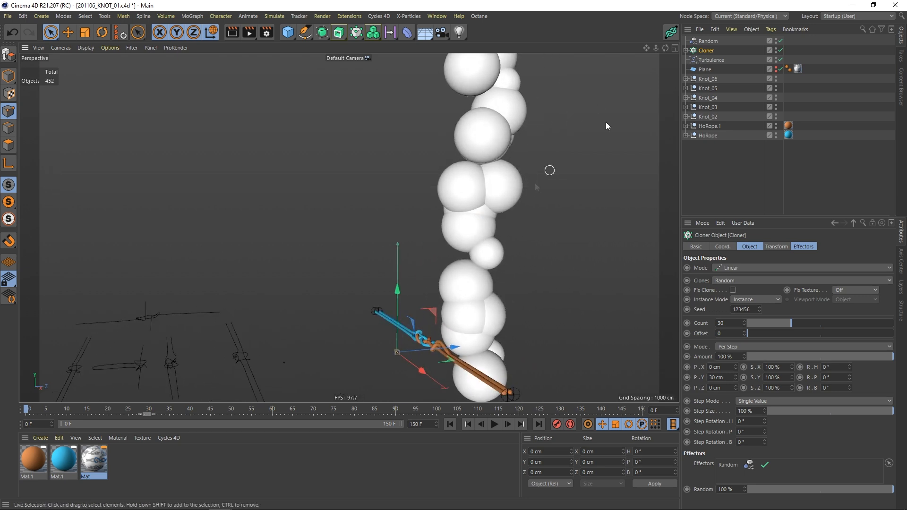
Assign a Collider Body simulation tag to the Cloner.
right_click(704, 50)
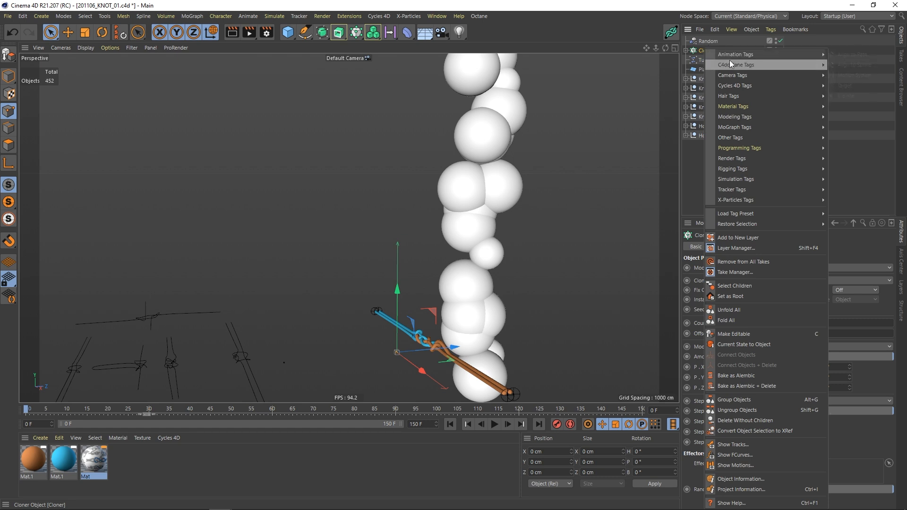
mouse_move(742, 169)
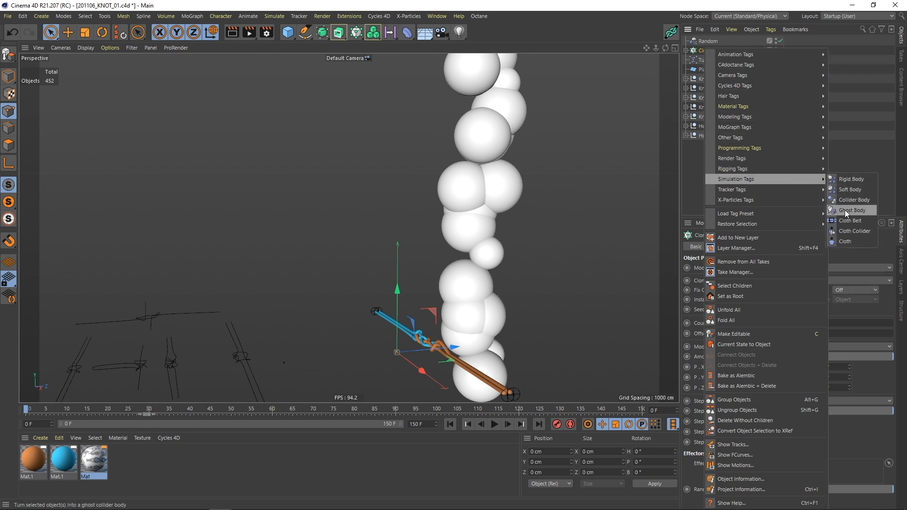
click(853, 201)
click(692, 179)
alt+drag(422, 224, 469, 257)
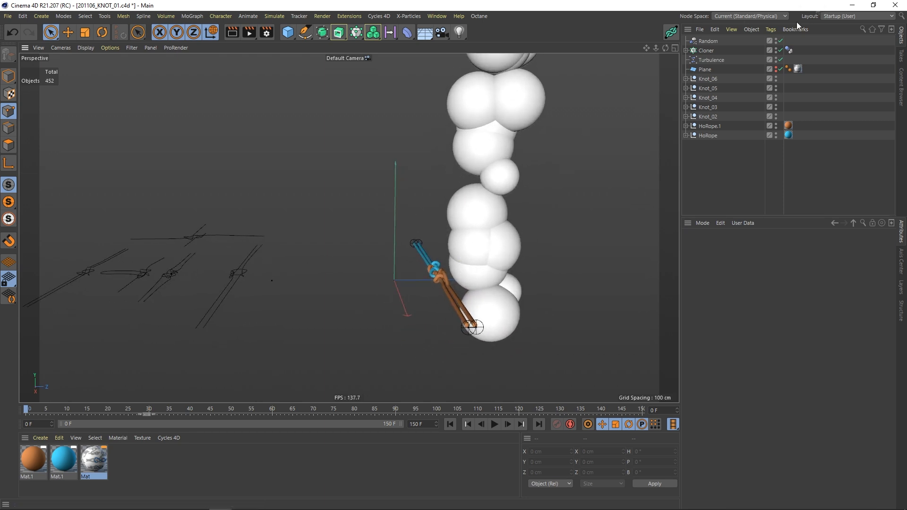
click(685, 135)
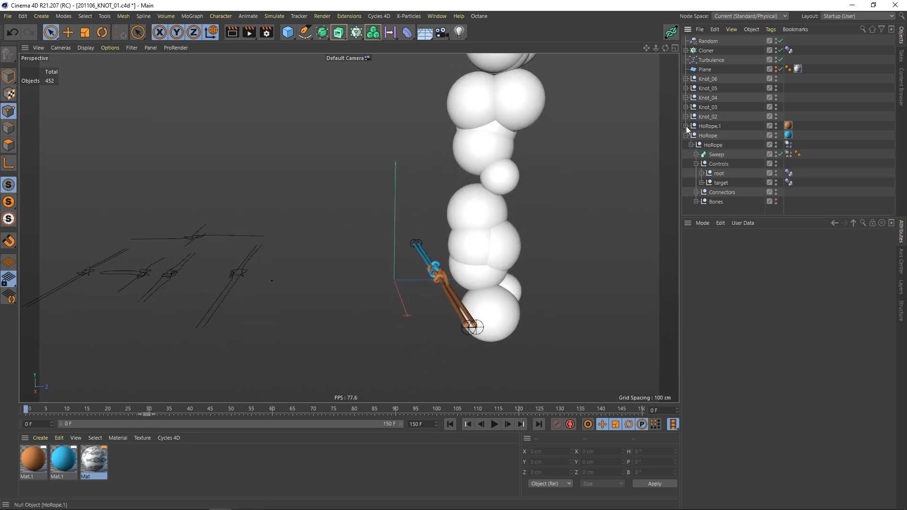
click(686, 126)
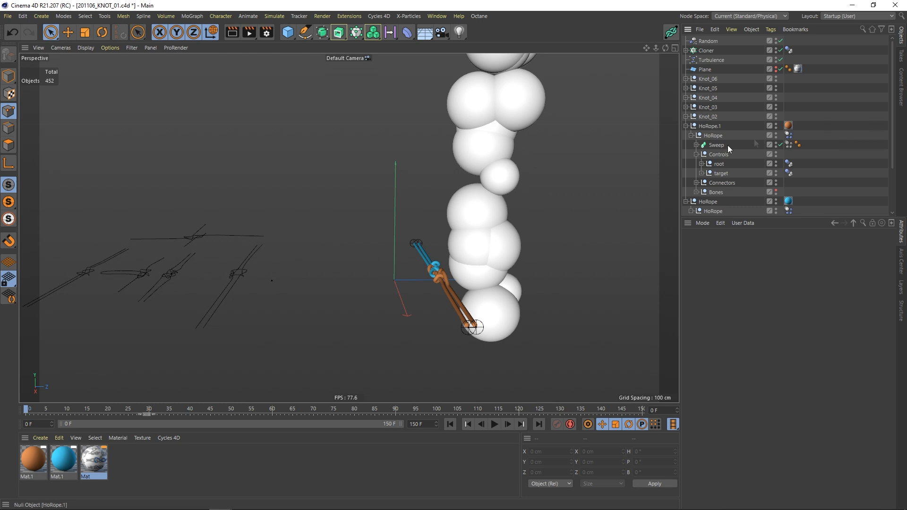
click(686, 126)
click(686, 136)
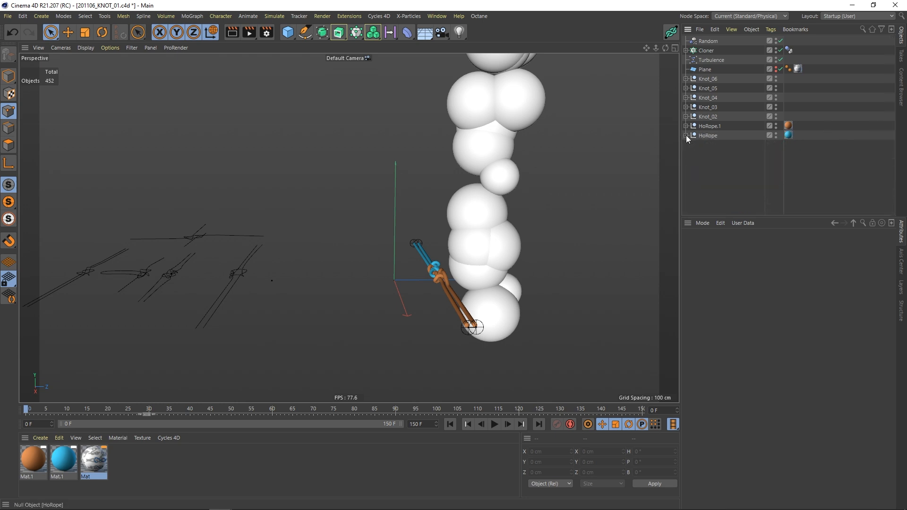
Add a Null object and move it in the top view to the centre of the sphere column.
click(289, 33)
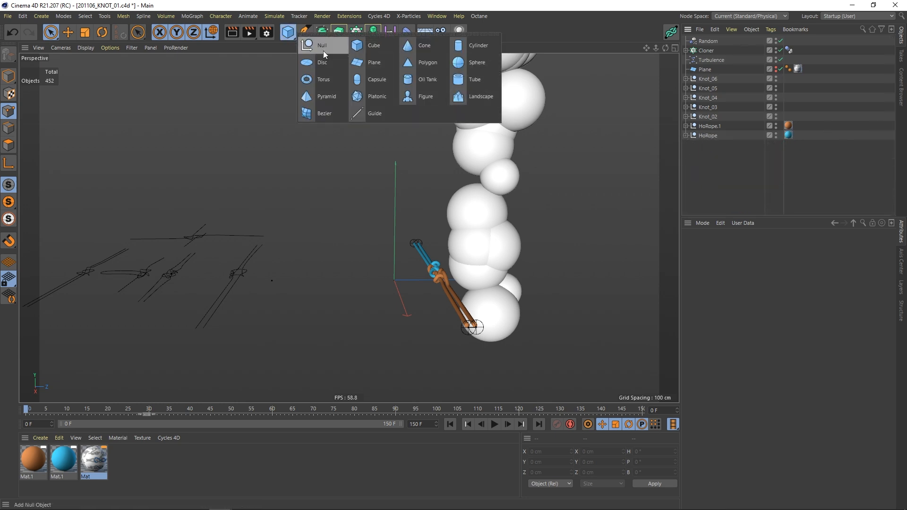
click(322, 50)
alt+drag(488, 279, 415, 244)
key(F2)
alt+right_drag(400, 181, 343, 198)
alt+middle_drag(376, 128, 374, 220)
alt+right_drag(372, 183, 391, 179)
alt+middle_drag(396, 143, 395, 177)
drag(420, 182, 416, 151)
key(F1)
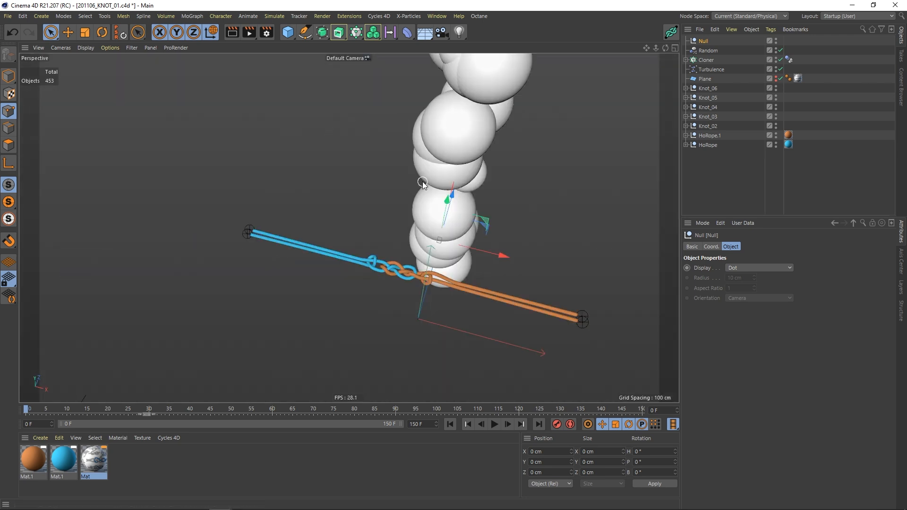
Group HoRope and HoRope.1 under the new null and rename the null to 1.
alt+drag(444, 180, 396, 194)
alt+middle_drag(469, 252, 450, 236)
alt+drag(450, 236, 435, 230)
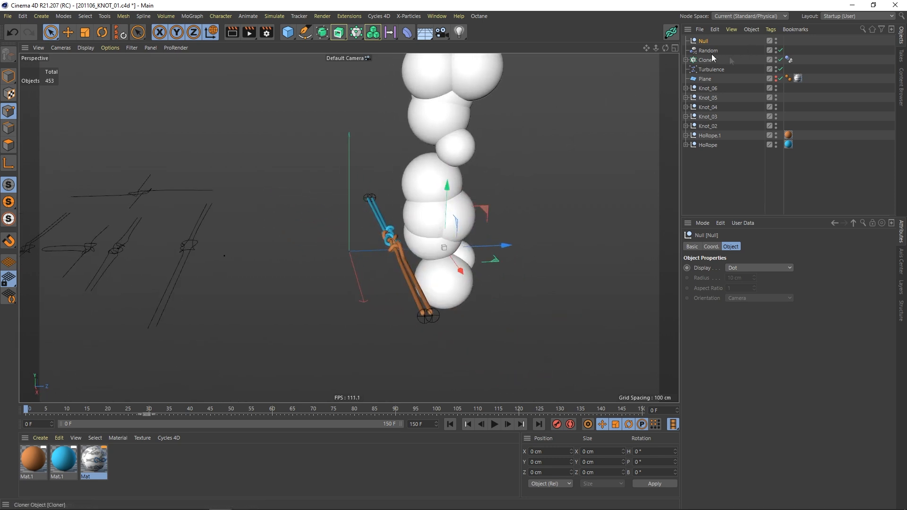
ctrl+click(707, 145)
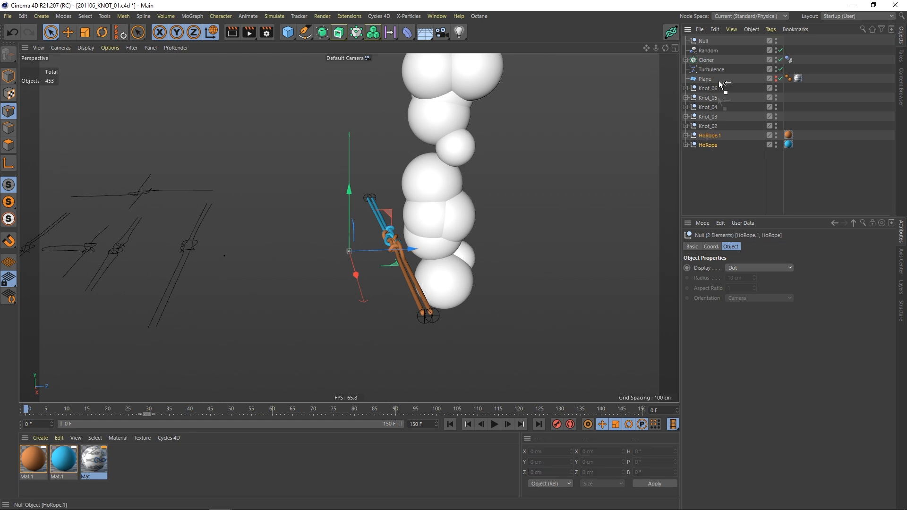
drag(703, 40, 702, 42)
click(686, 41)
double_click(703, 42)
text(1)
key(Return)
Select the root and target controls of both ropes in group 1 and display their coordinates.
mouse_move(343, 277)
alt+mouse_down()
mouse_move(430, 282)
mouse_move(398, 256)
mouse_move(396, 223)
mouse_move(412, 214)
mouse_move(414, 253)
alt+mouse_up()
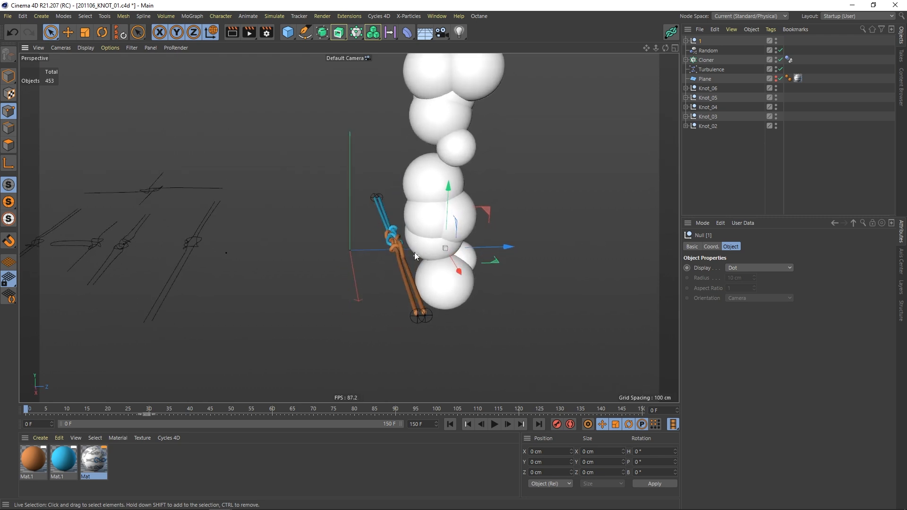
click(686, 41)
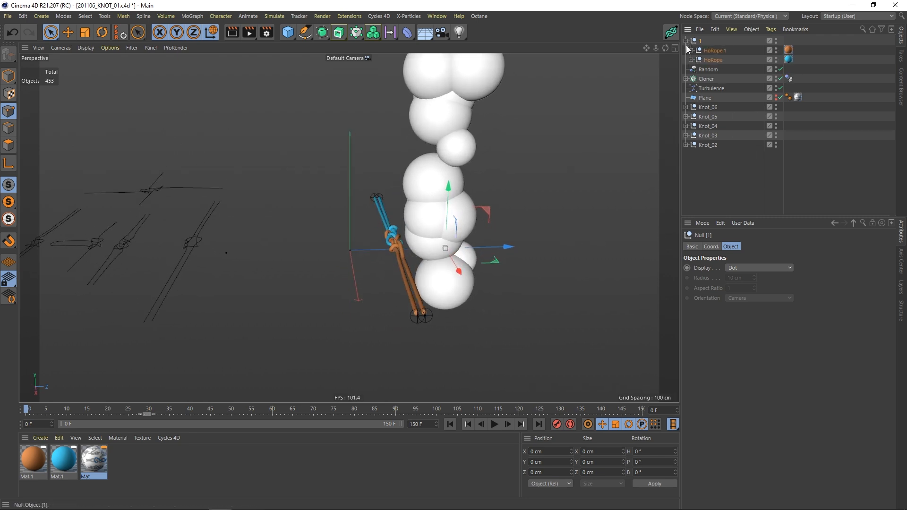
click(692, 60)
click(692, 51)
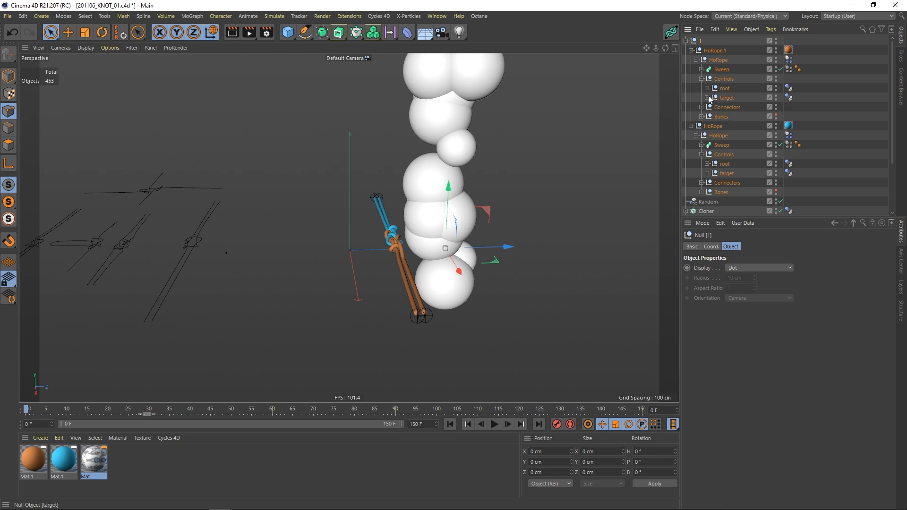
click(724, 89)
ctrl+click(728, 99)
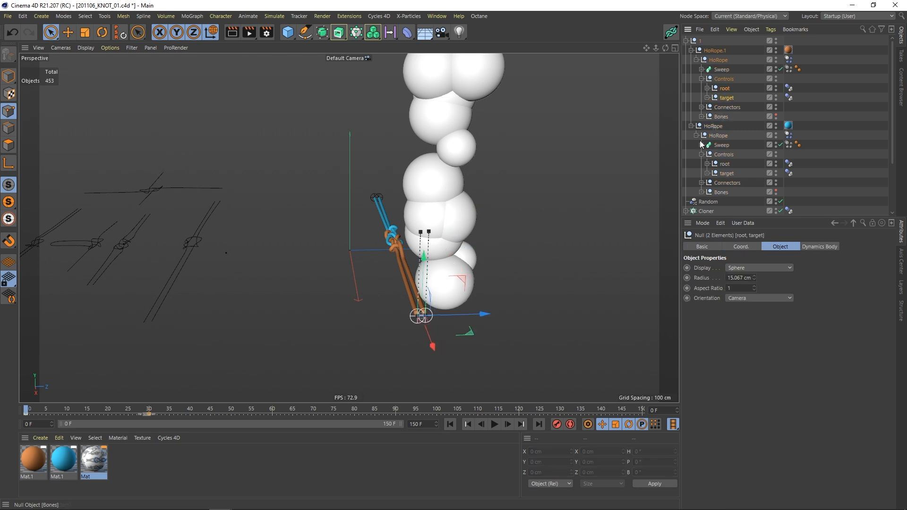
ctrl+click(726, 163)
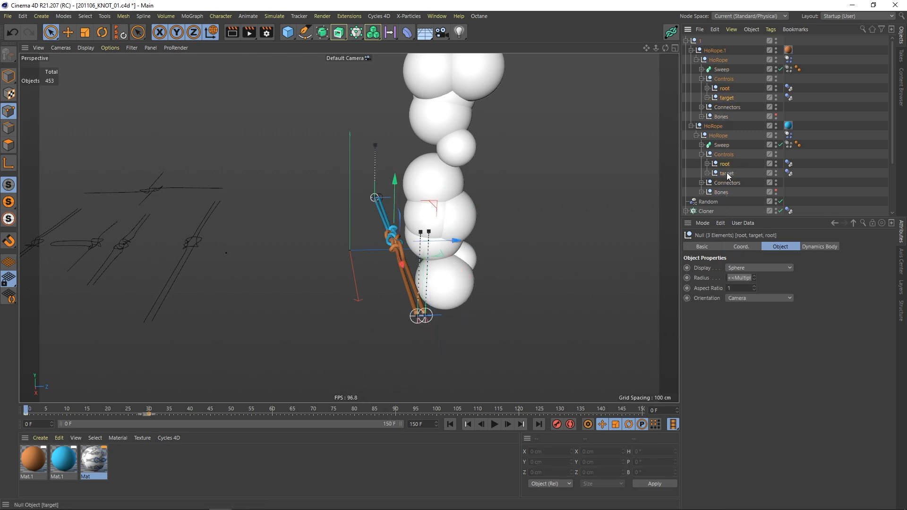
click(734, 249)
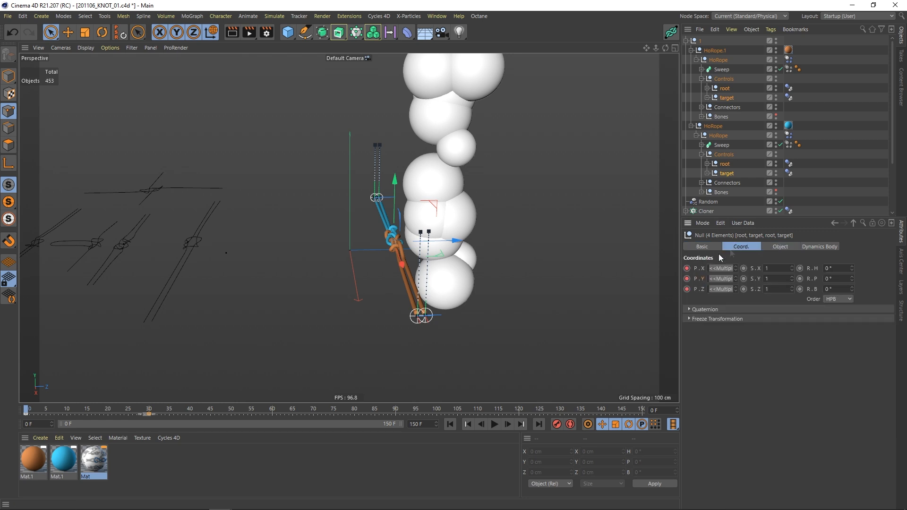
At frame 30, move the four selected rope controls past the sphere column and keyframe their positions.
click(149, 412)
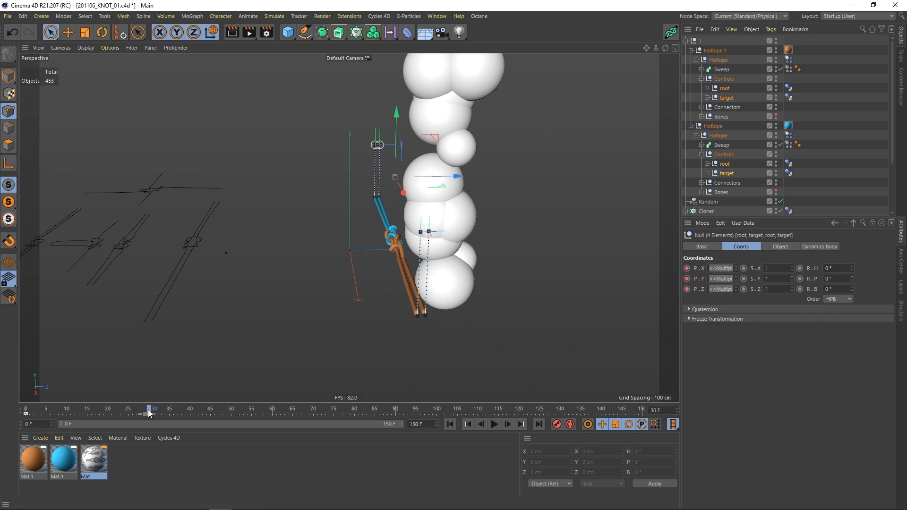
mouse_move(404, 192)
alt+mouse_down()
mouse_move(393, 185)
mouse_move(402, 186)
alt+mouse_up()
drag(450, 159, 506, 186)
mouse_move(432, 216)
alt+mouse_down()
mouse_move(453, 195)
mouse_move(479, 227)
mouse_move(449, 237)
mouse_move(424, 216)
mouse_move(448, 224)
mouse_move(426, 237)
alt+mouse_up()
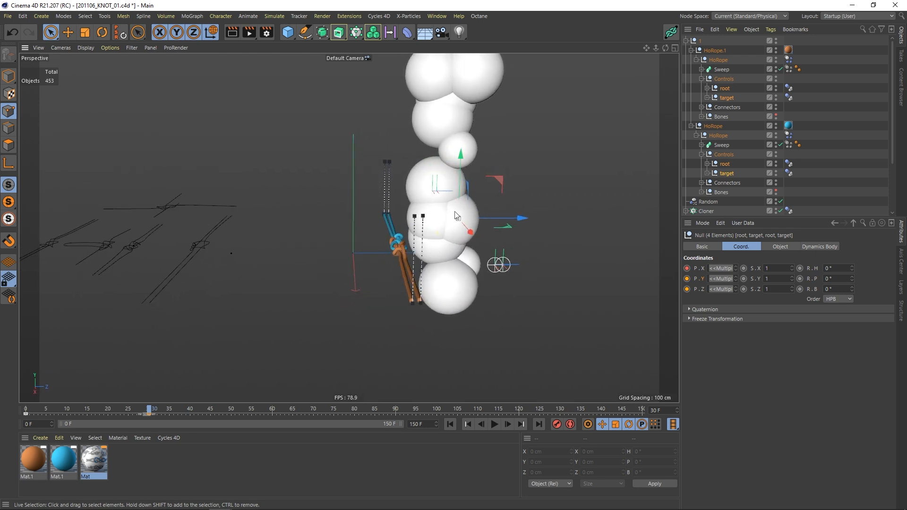
Play the simulation from the start to check how the ropes collide with the spheres.
click(450, 423)
click(494, 424)
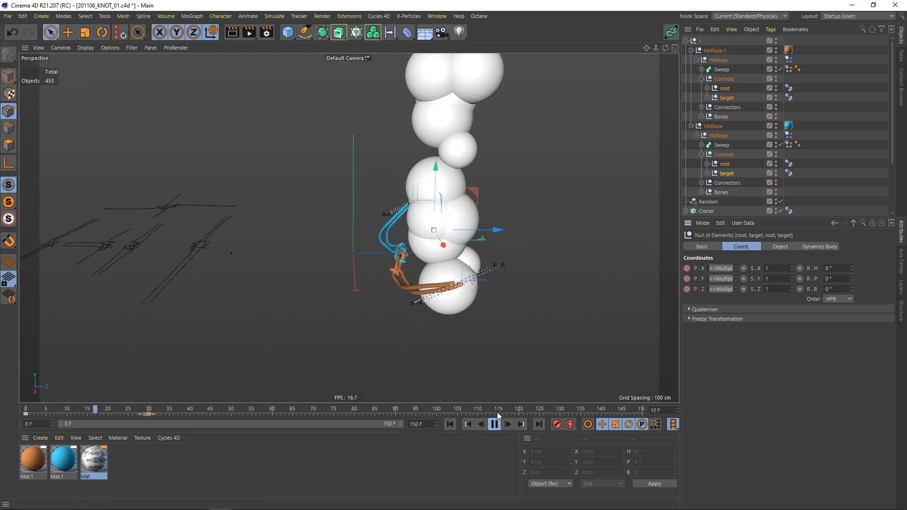
click(494, 424)
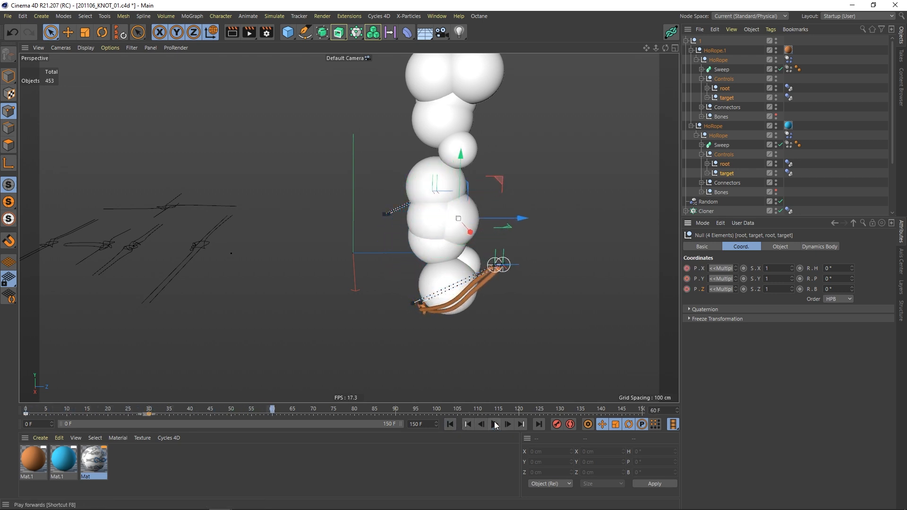
click(466, 424)
Pull the four rope controls farther past the column at frame 30, keyframe them again, and play back the result.
click(148, 411)
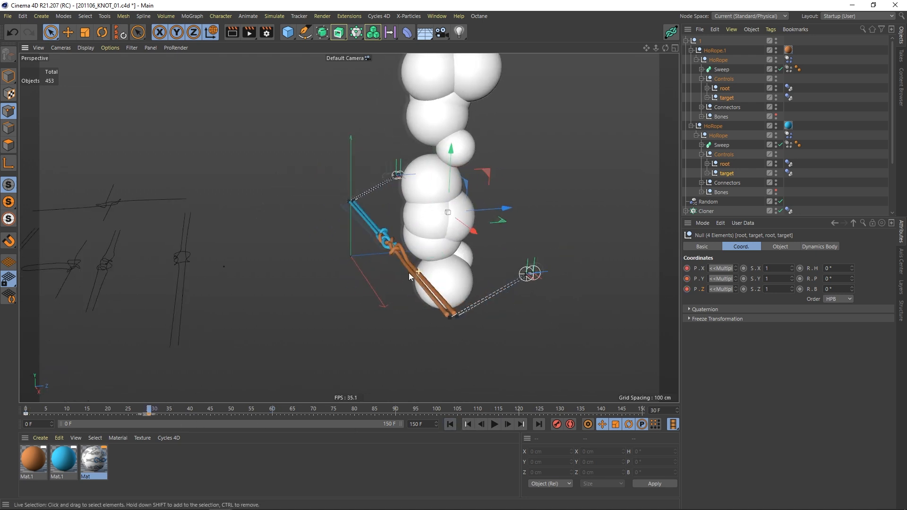
drag(519, 185, 553, 168)
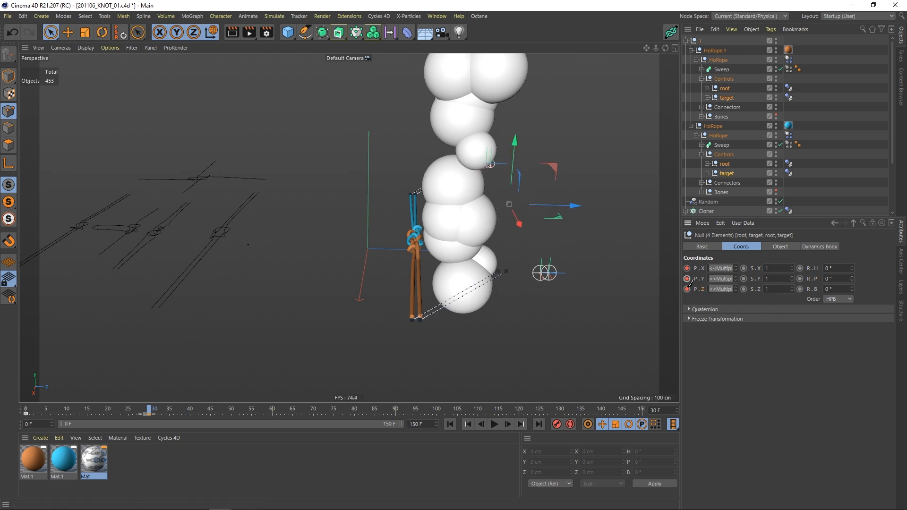
click(494, 424)
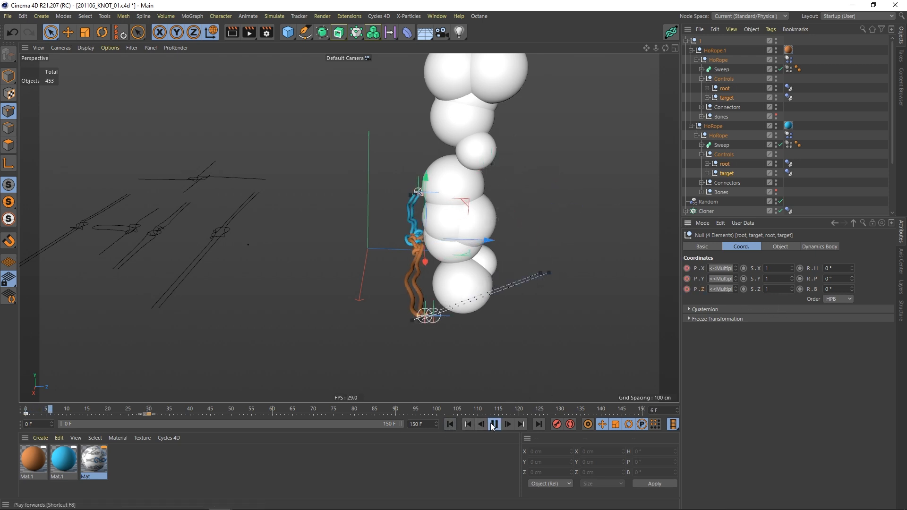
click(490, 424)
alt+drag(442, 238, 425, 250)
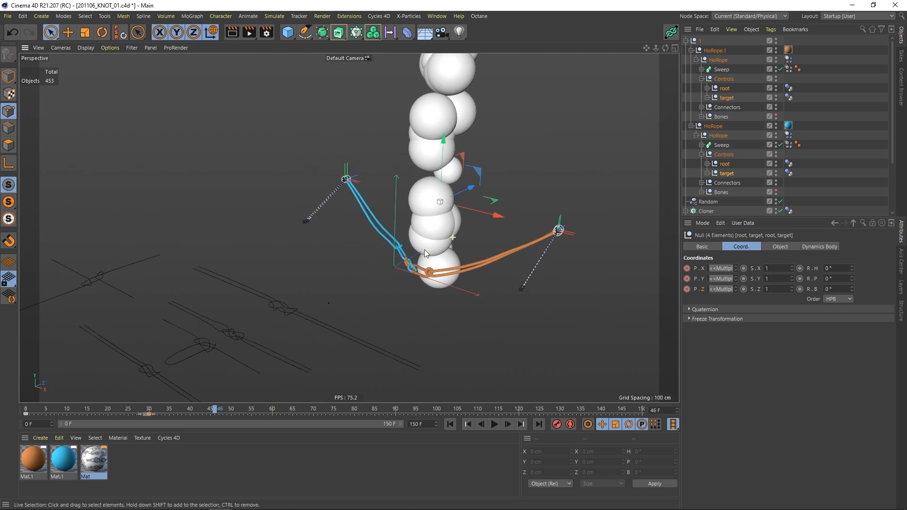
Scale up the Cloner's sphere column in Model mode.
click(686, 41)
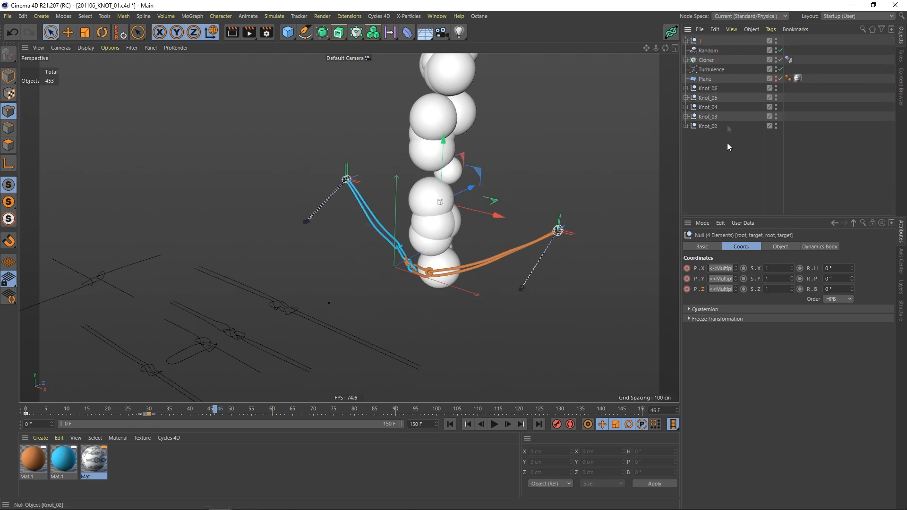
click(706, 60)
click(686, 60)
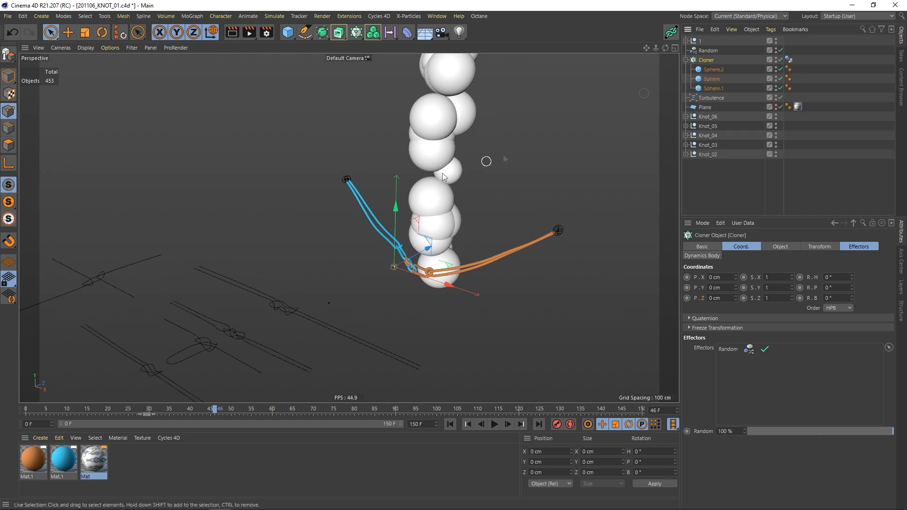
scroll(457, 165, down, 3)
alt+middle_drag(457, 165, 453, 206)
alt+drag(452, 206, 424, 174)
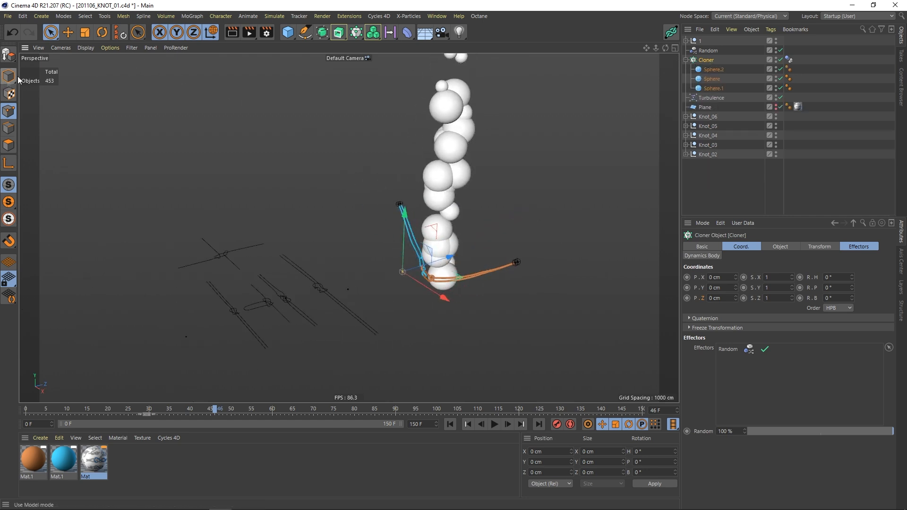
click(85, 32)
drag(217, 190, 353, 130)
click(51, 33)
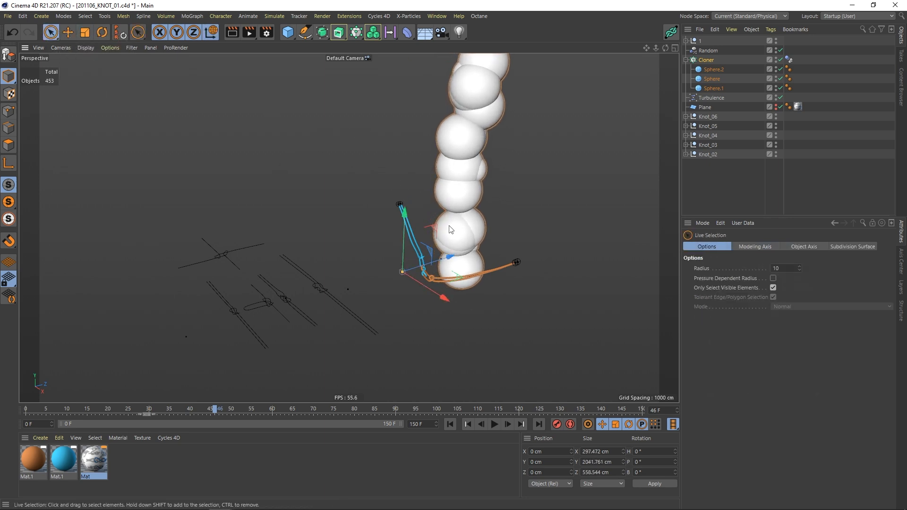
Move the enlarged sphere column downward relative to the rope pair and deselect it.
alt+drag(371, 206, 394, 203)
drag(443, 225, 627, 199)
click(730, 193)
alt+drag(458, 259, 454, 298)
Play the rope simulation against the enlarged spheres and inspect the wrap from several angles.
click(449, 424)
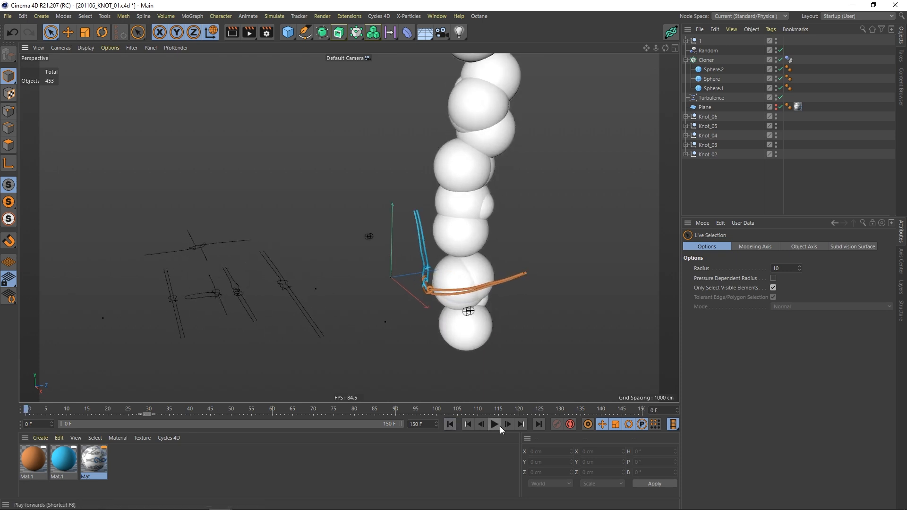
click(493, 425)
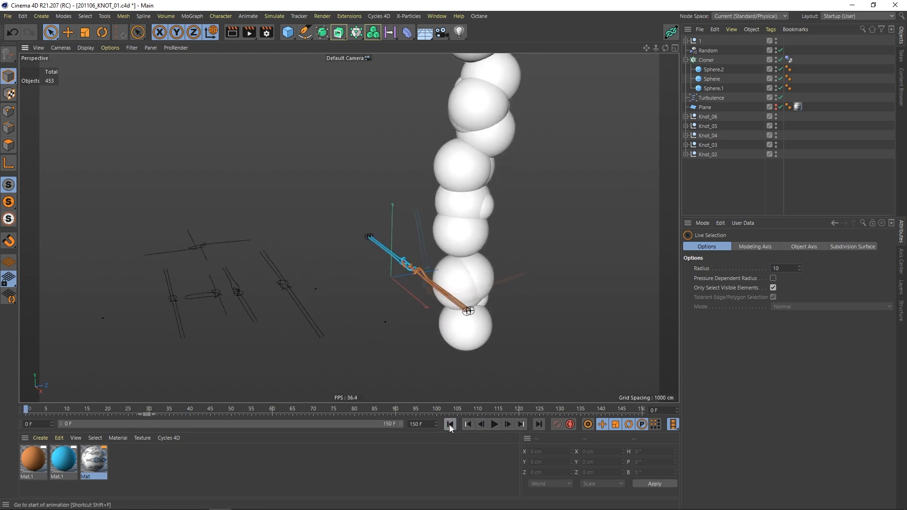
click(492, 426)
alt+drag(487, 350, 585, 211)
alt+drag(401, 385, 453, 296)
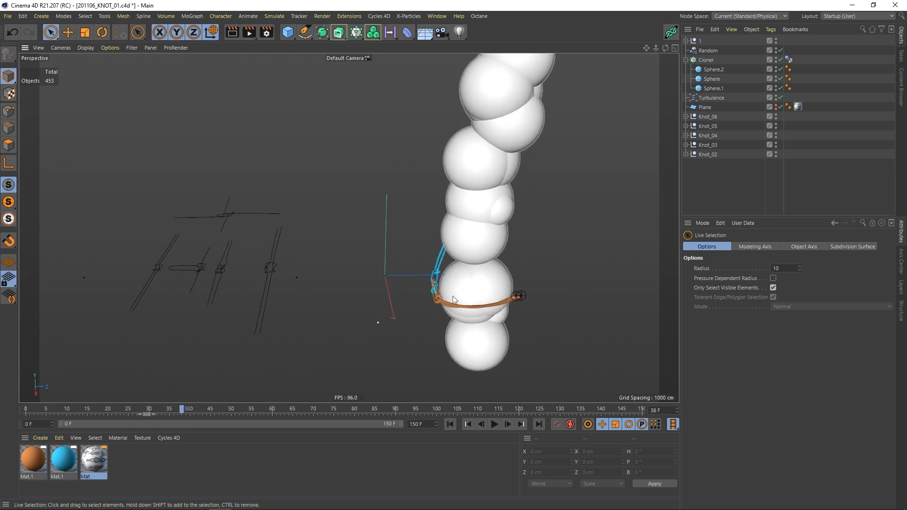
Return to the first frame and move rope group 1 along Z to about 327 cm.
click(450, 425)
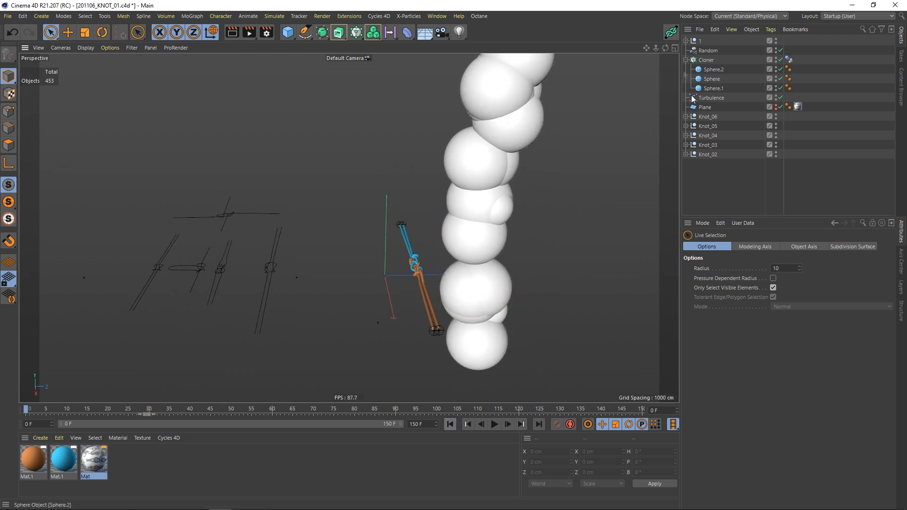
click(686, 41)
click(687, 41)
click(698, 41)
mouse_move(346, 286)
alt+mouse_down()
mouse_move(467, 291)
mouse_move(452, 273)
mouse_move(496, 257)
mouse_move(453, 236)
alt+mouse_up()
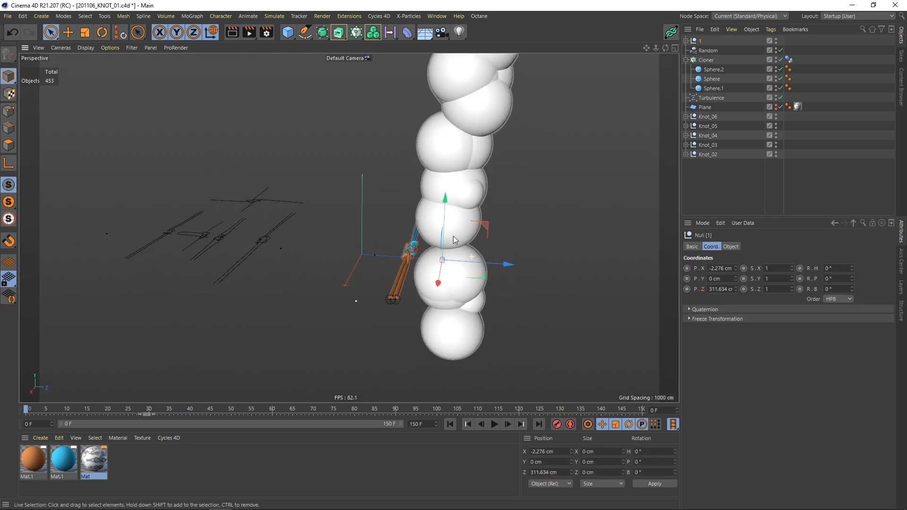
drag(506, 264, 510, 265)
Play the simulation with the repositioned rope group, examine the contact up close, and rewind to the start.
mouse_move(438, 269)
alt+mouse_down()
mouse_move(464, 283)
mouse_move(429, 282)
alt+mouse_up()
alt+right_drag(429, 282, 458, 277)
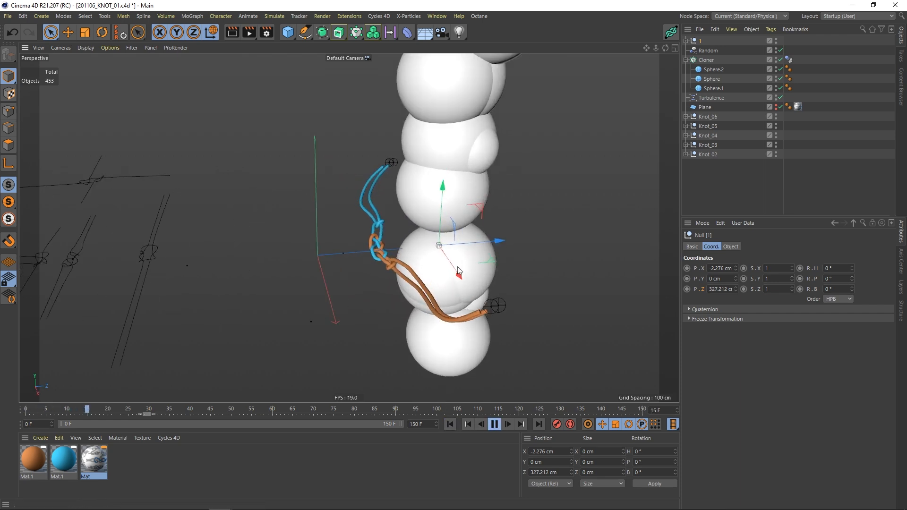
alt+drag(458, 277, 445, 260)
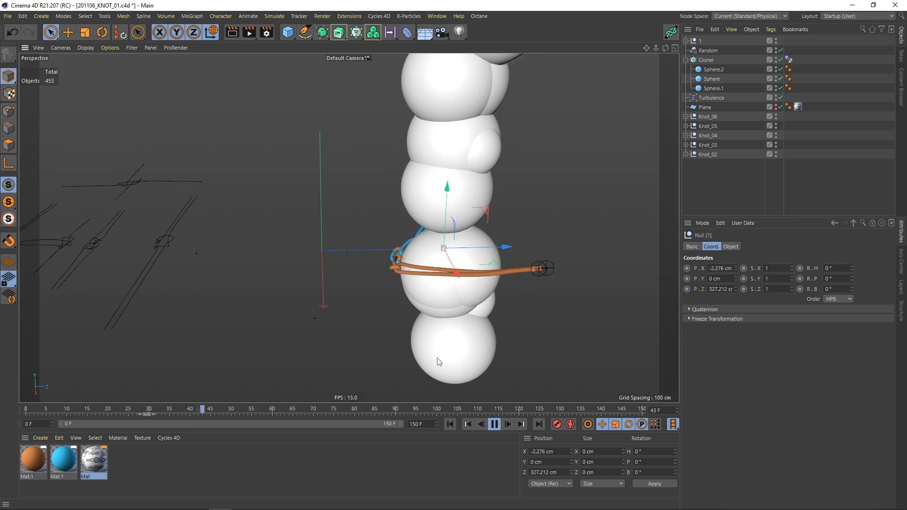
click(495, 424)
click(451, 424)
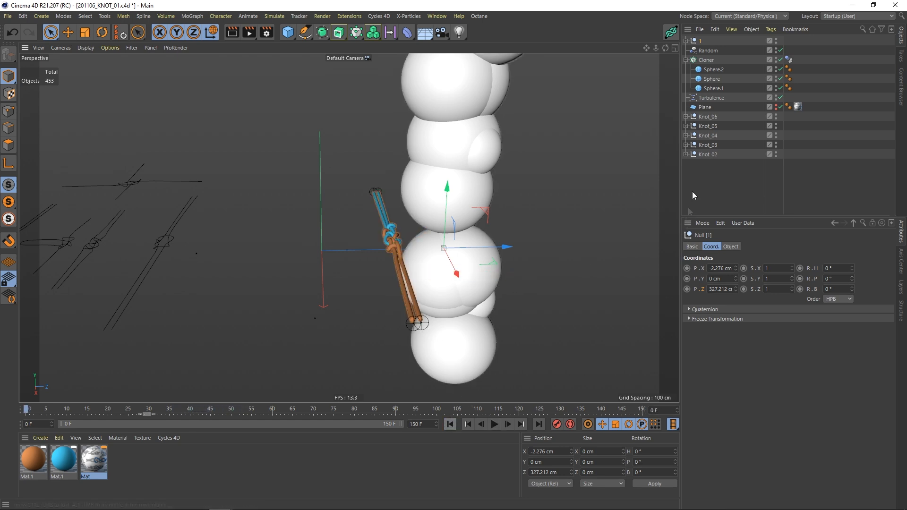
Duplicate the rope group 1 in the object hierarchy.
click(688, 208)
alt+drag(449, 227, 423, 260)
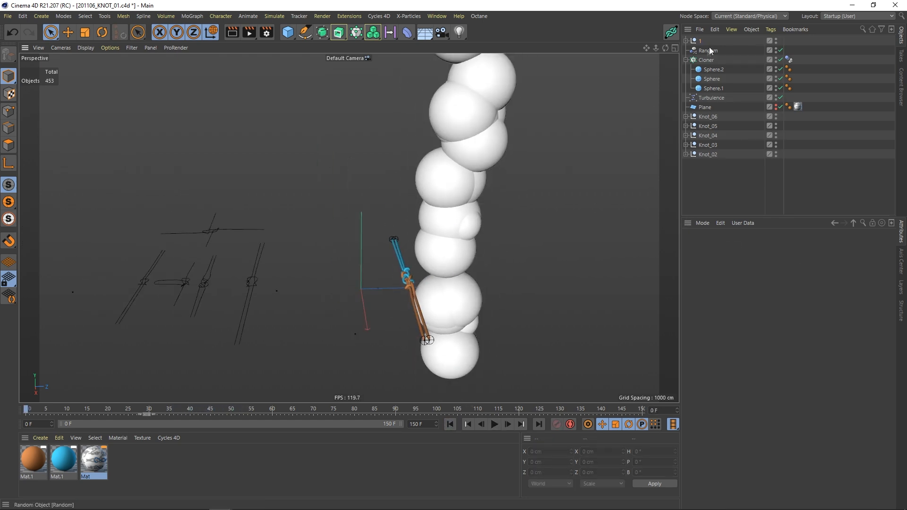
ctrl+drag(701, 46, 702, 50)
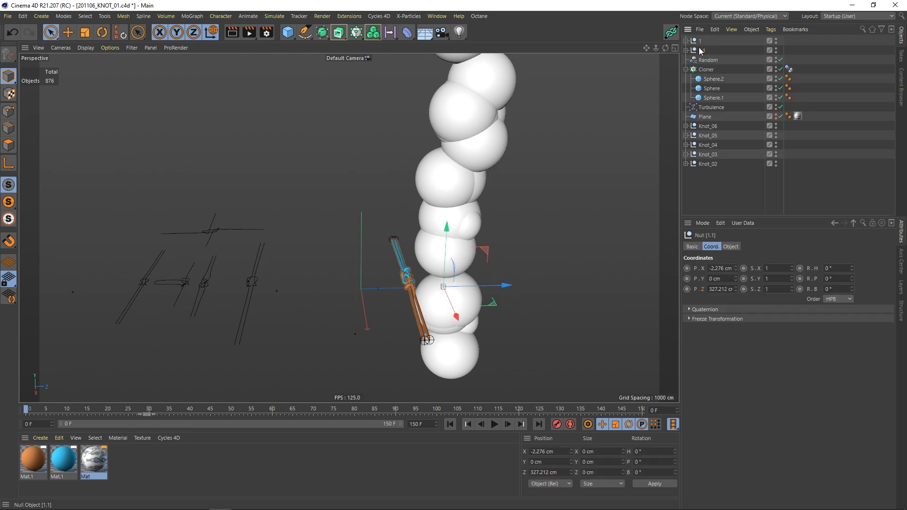
Move the duplicated rope group 1.1 up along Y to about 123 cm.
alt+drag(474, 298, 470, 289)
drag(447, 257, 449, 284)
alt+drag(418, 245, 544, 180)
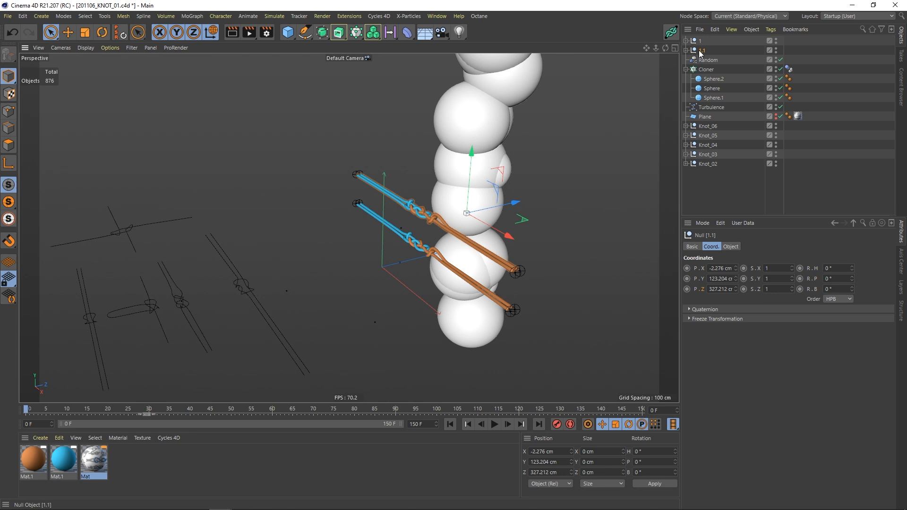
Play the simulation with both rope groups against the spheres and rewind to the first frame.
alt+drag(472, 208, 455, 335)
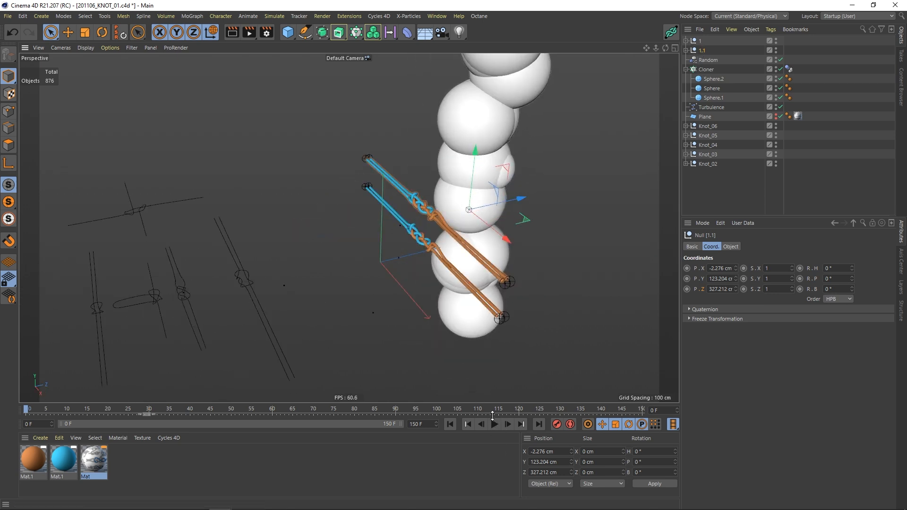
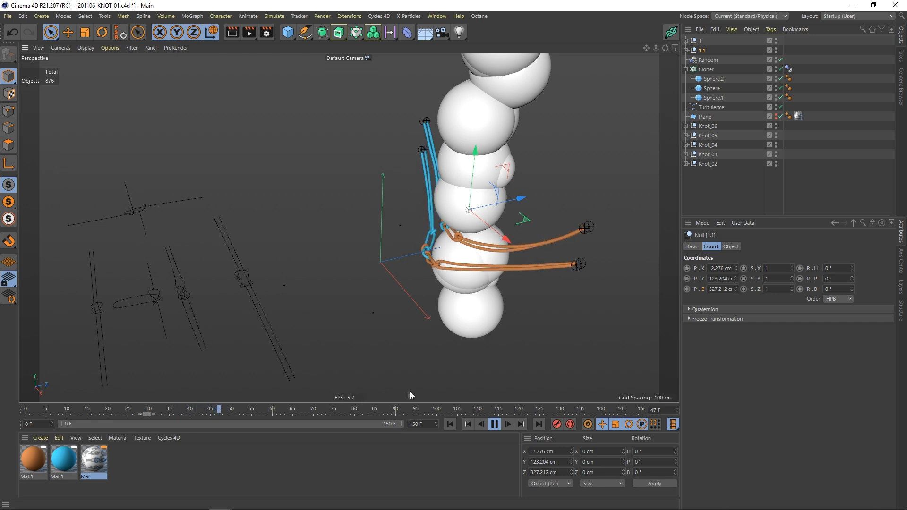
click(495, 424)
key(shift+f)
alt+drag(465, 317, 410, 239)
Add a null, move it along Z to about 344.5 cm inside the sphere column, and name it global_movement.
click(331, 61)
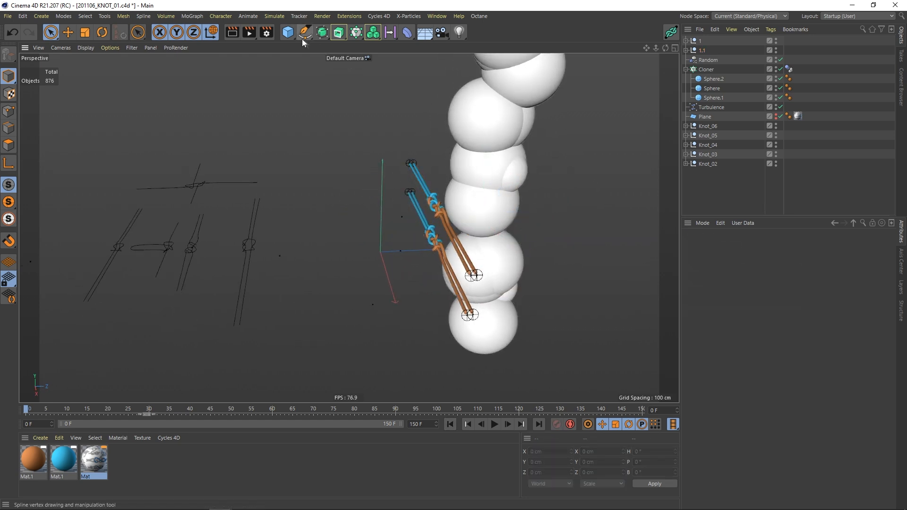
click(287, 33)
click(310, 46)
alt+drag(458, 218, 506, 236)
key(F2)
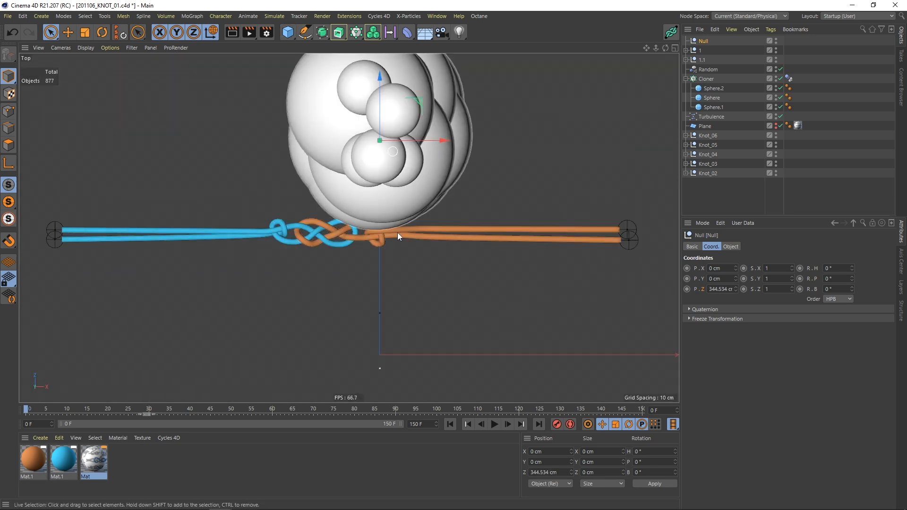
key(F1)
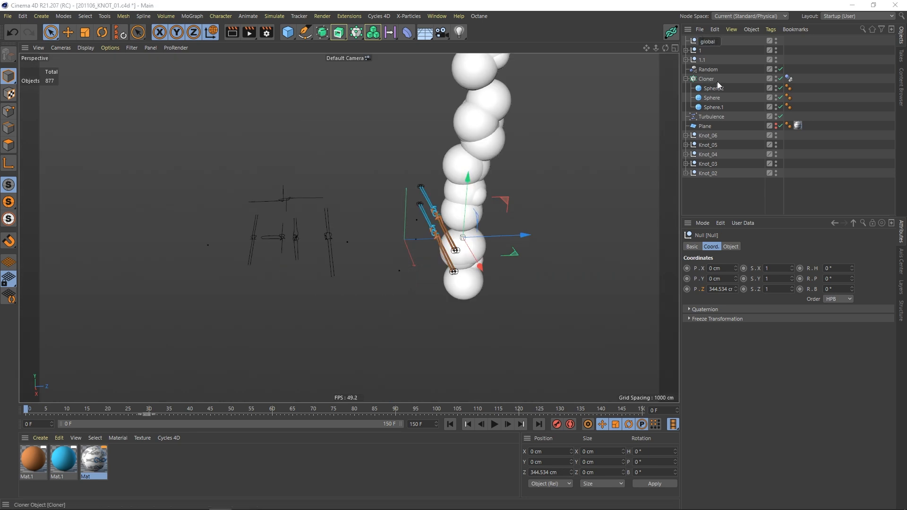
text(_movement)
key(Return)
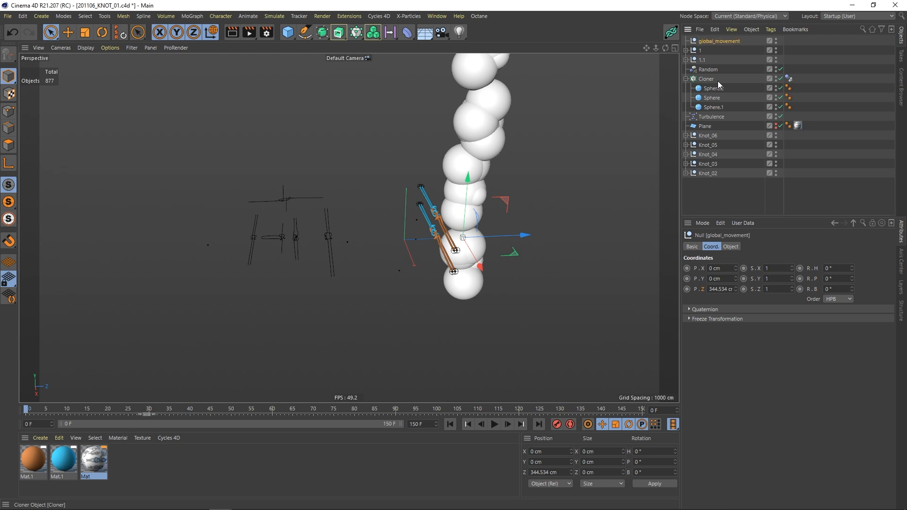
Parent rope groups 1 and 1.1 under the global_movement null and select that null.
drag(702, 57, 708, 41)
alt+drag(442, 246, 422, 200)
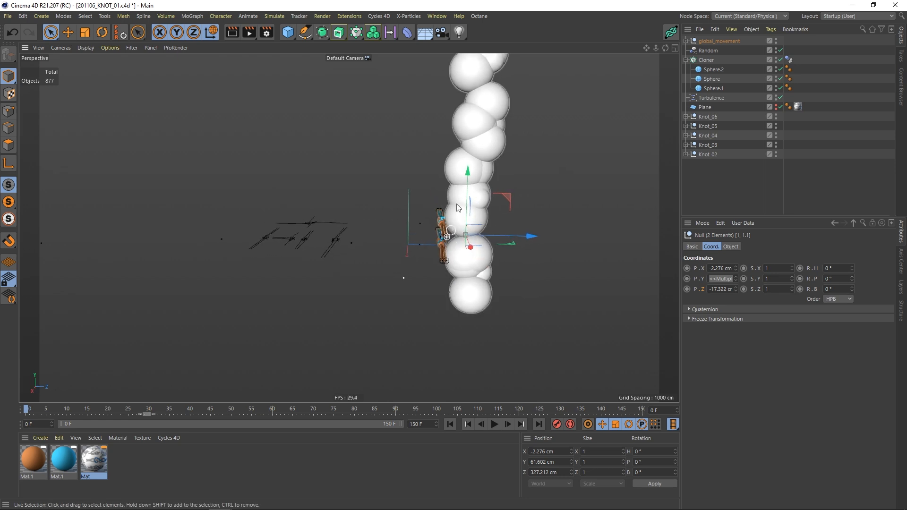
click(725, 41)
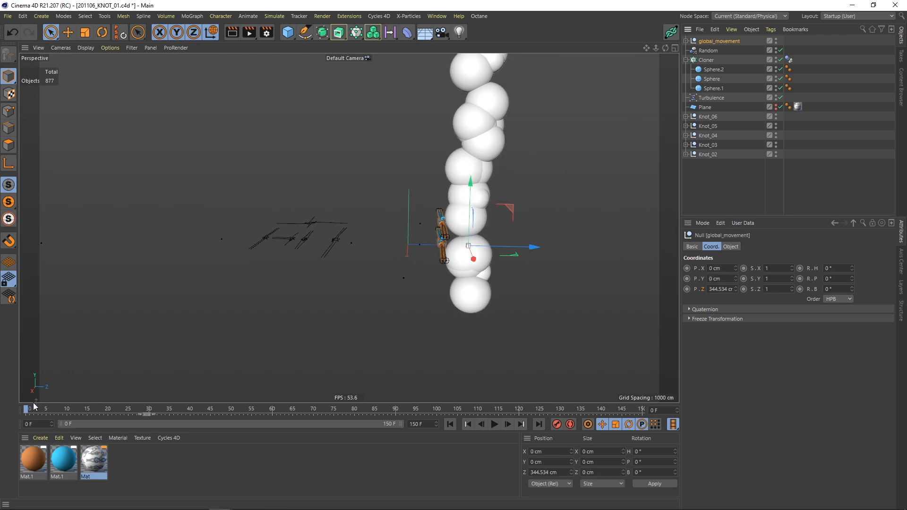
Set the project length to 300 frames and extend the preview range to the full duration.
click(423, 424)
text(300)
key(Return)
double_click(174, 421)
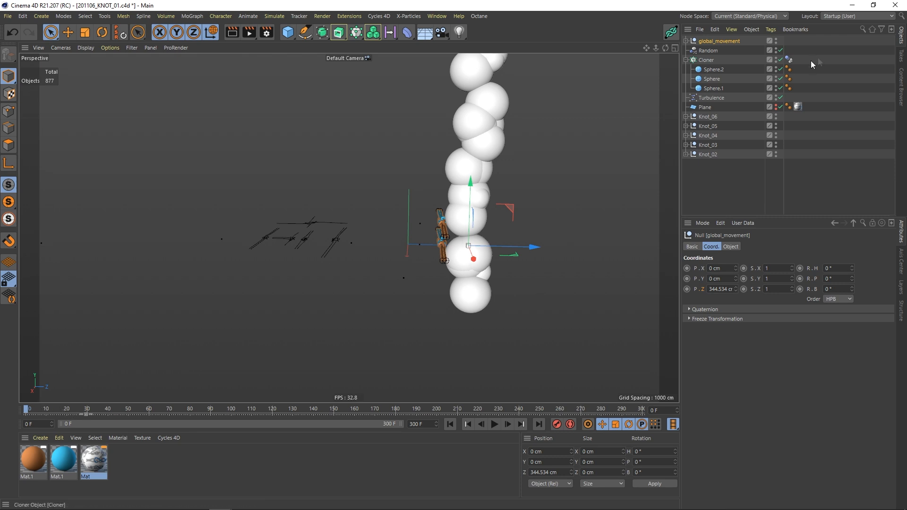
Freeze all transformations of global_movement, test moving it upward in Y, and undo the test move.
click(691, 320)
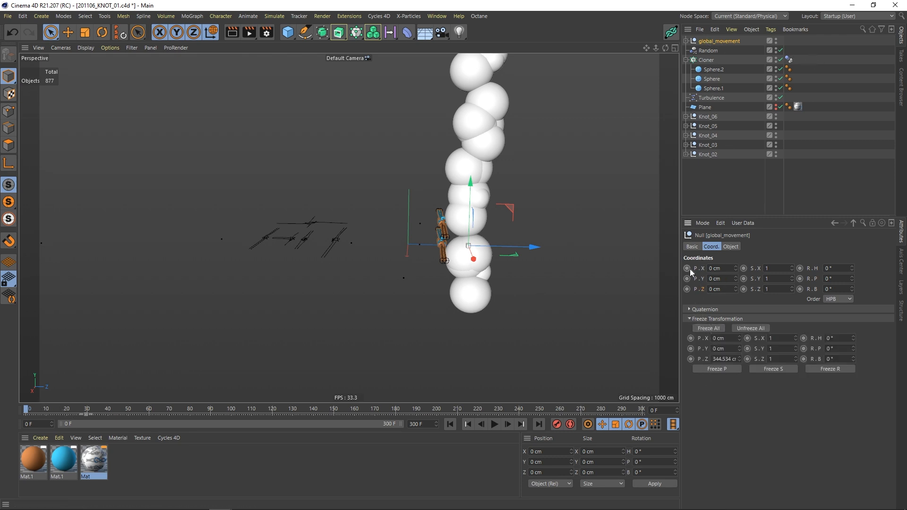
drag(471, 190, 474, 183)
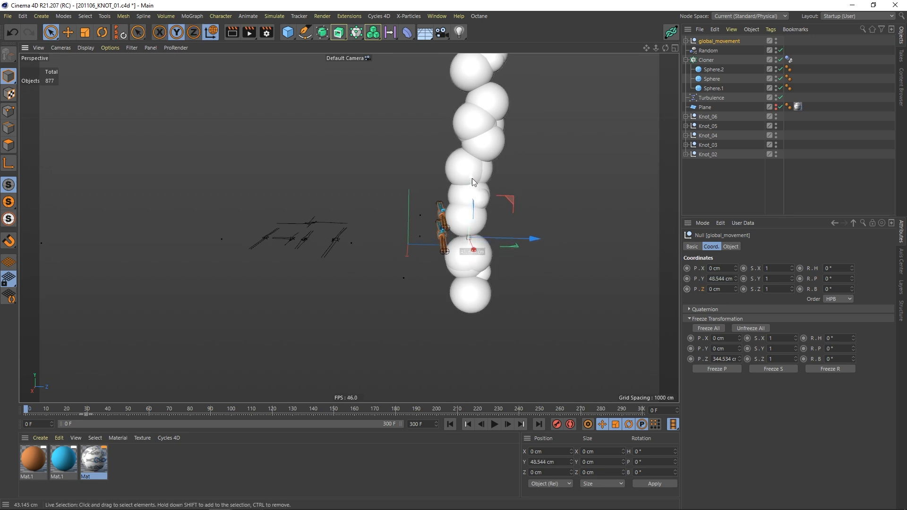
click(13, 32)
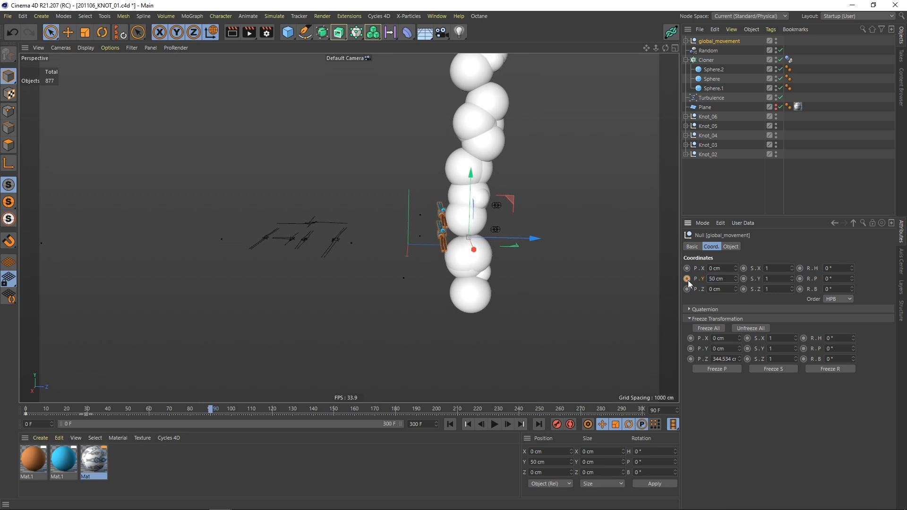
Keyframe global_movement's Y position at 50 cm on frame 90 and make its F-curve linear.
right_click(704, 282)
mouse_move(730, 285)
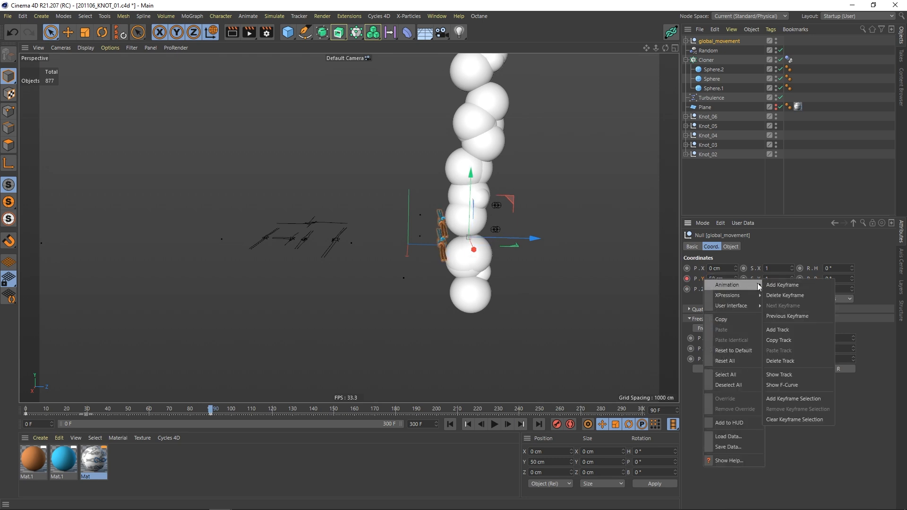
click(784, 388)
drag(594, 249, 480, 156)
click(585, 176)
click(788, 155)
Play the simulation from the first frame and examine how the rising ropes wrap around the spheres.
click(450, 424)
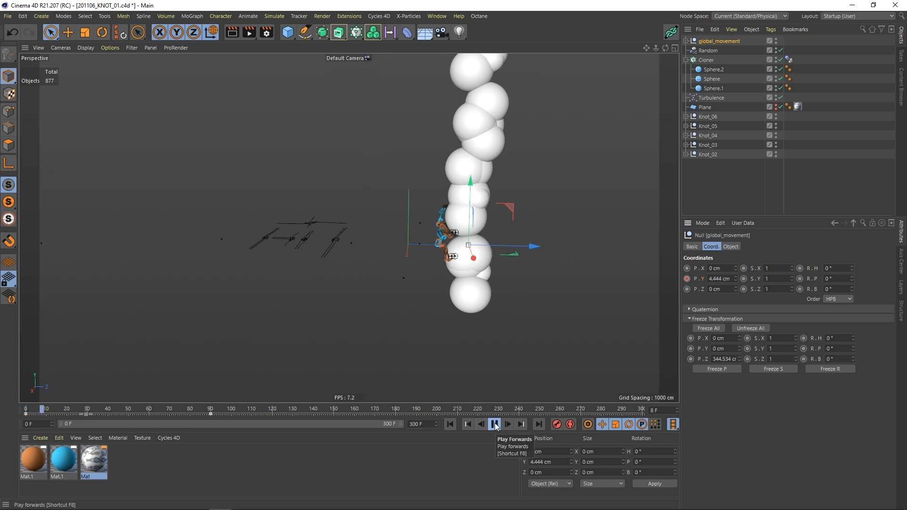
click(494, 424)
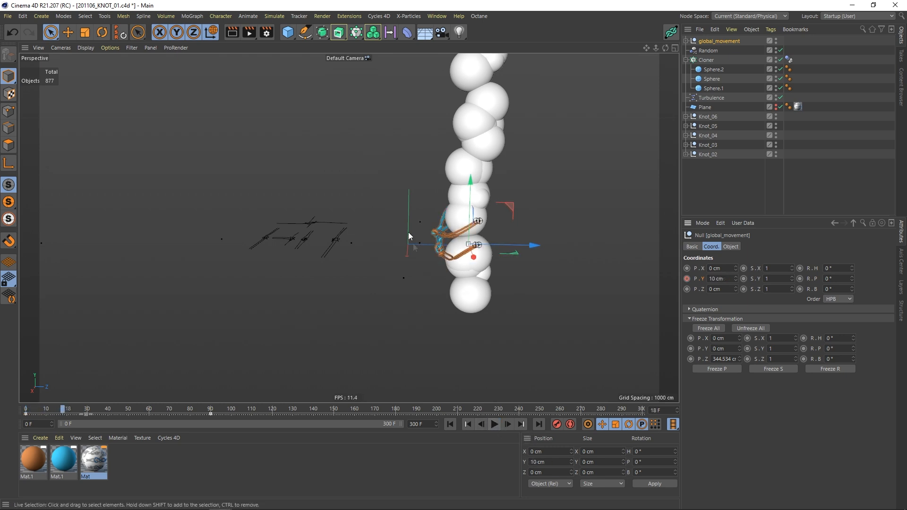
scroll(509, 221, up, 3)
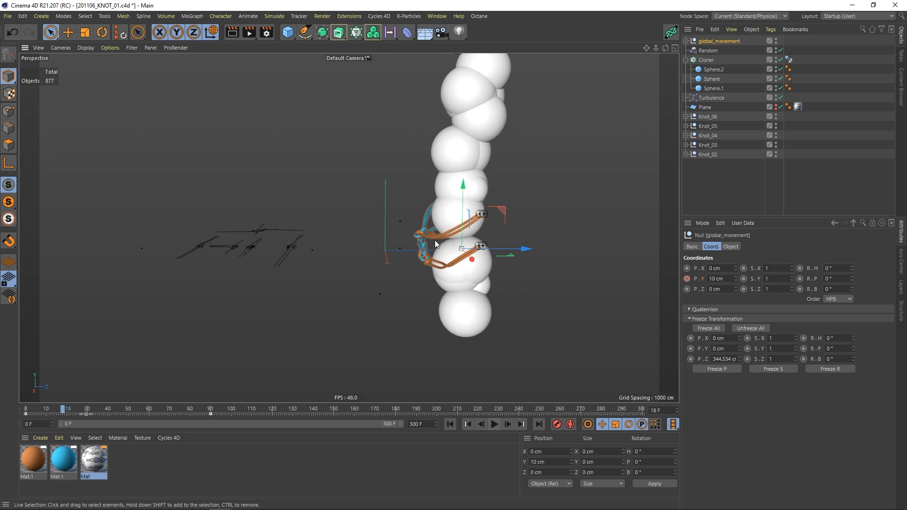
alt+drag(487, 268, 486, 350)
click(495, 425)
click(494, 425)
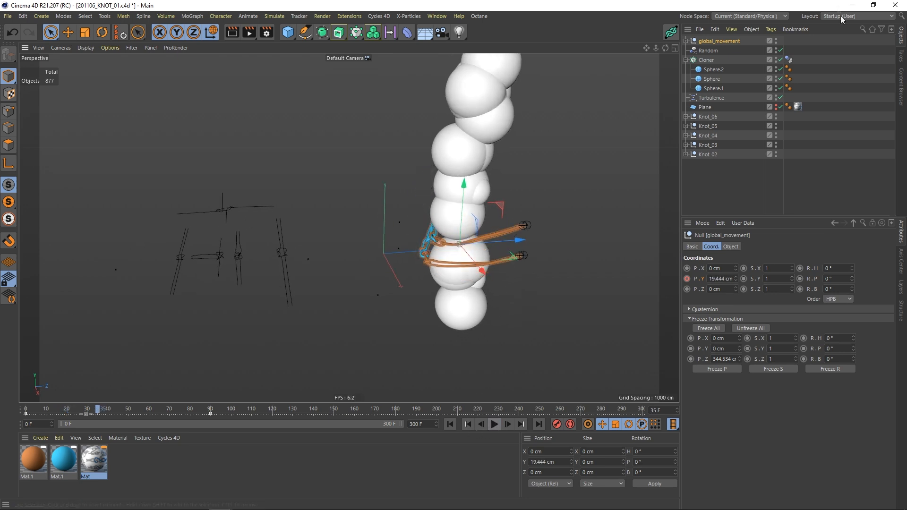
Update global_movement's Y position keyframe at frame 90 to 300 cm.
click(711, 52)
click(717, 41)
alt+drag(446, 255, 410, 201)
drag(78, 407, 211, 410)
click(727, 283)
text(300)
key(Return)
click(687, 279)
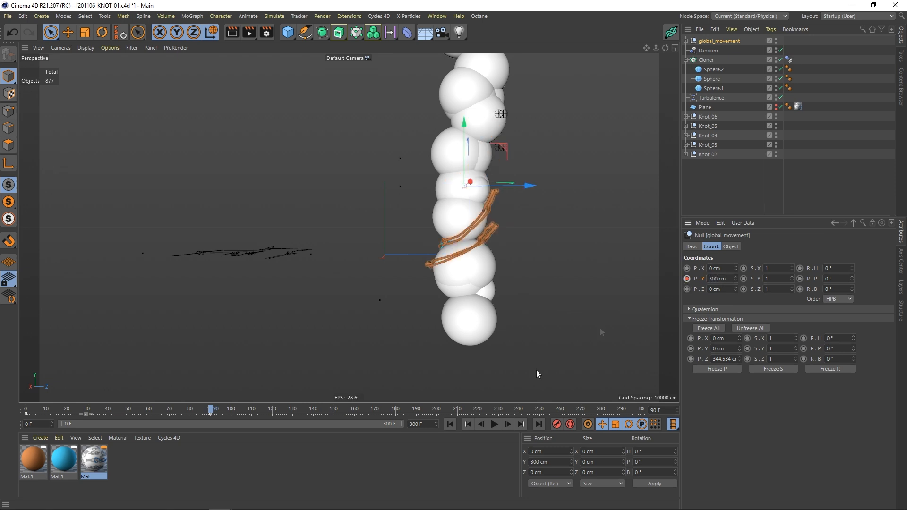
Preview the new movement from the start, and delete rope group 1.1 from global_movement.
click(464, 426)
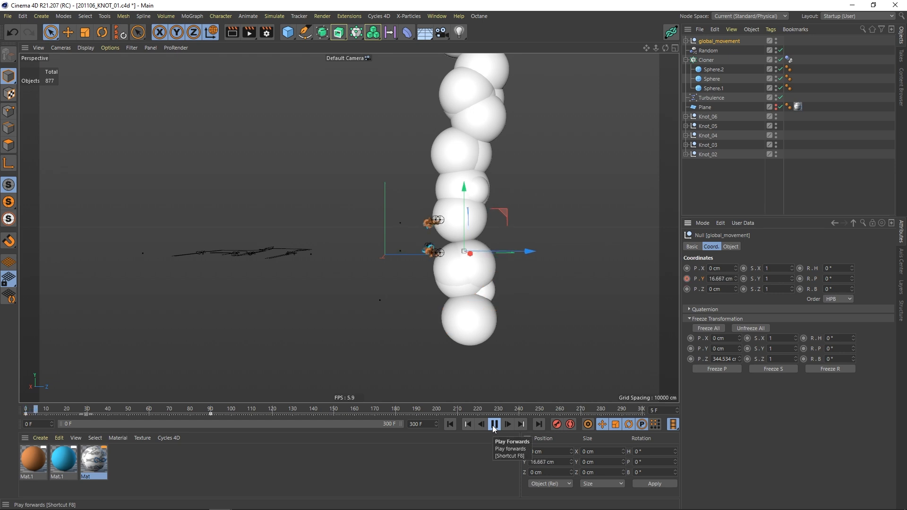
click(494, 425)
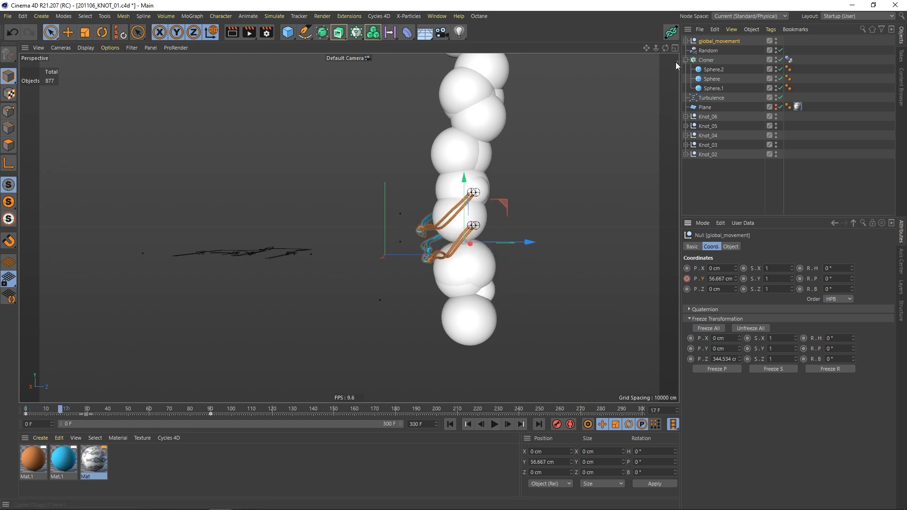
click(686, 41)
click(692, 59)
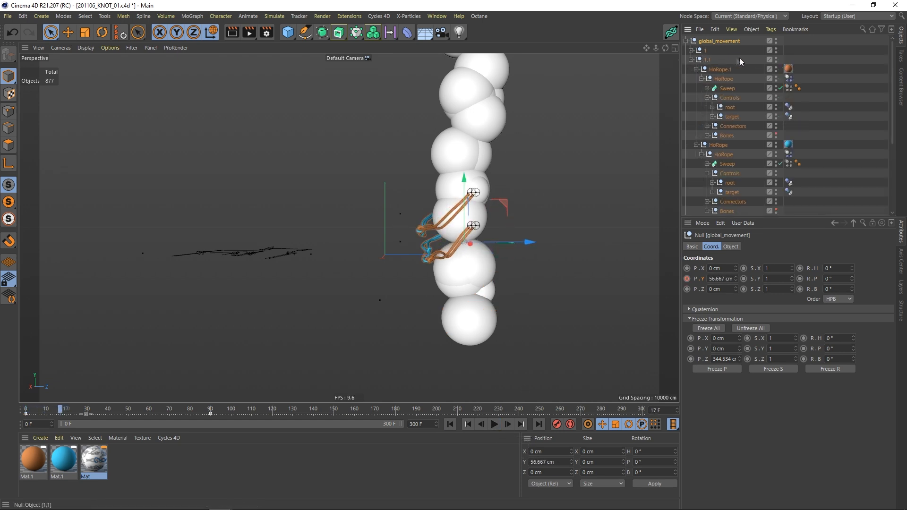
click(707, 60)
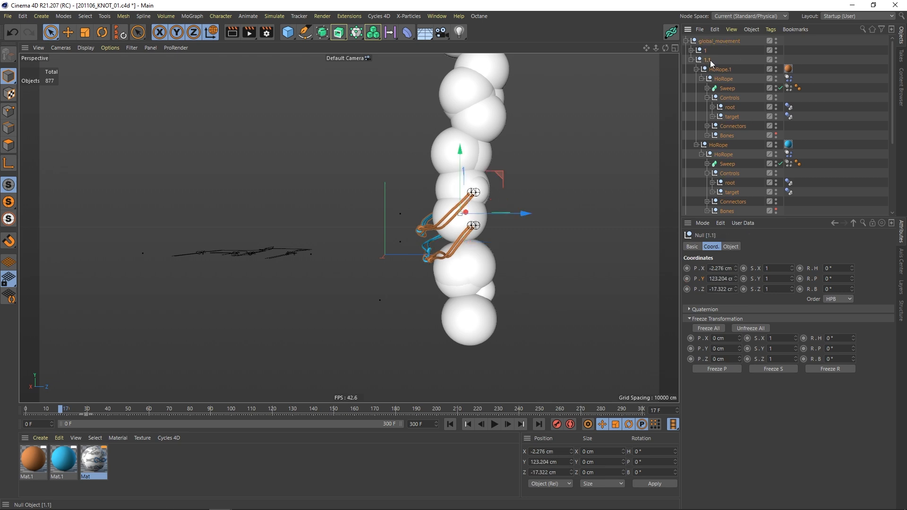
key(Delete)
Play the simulation from the first frame with only the remaining rope group 1.
click(450, 424)
click(494, 424)
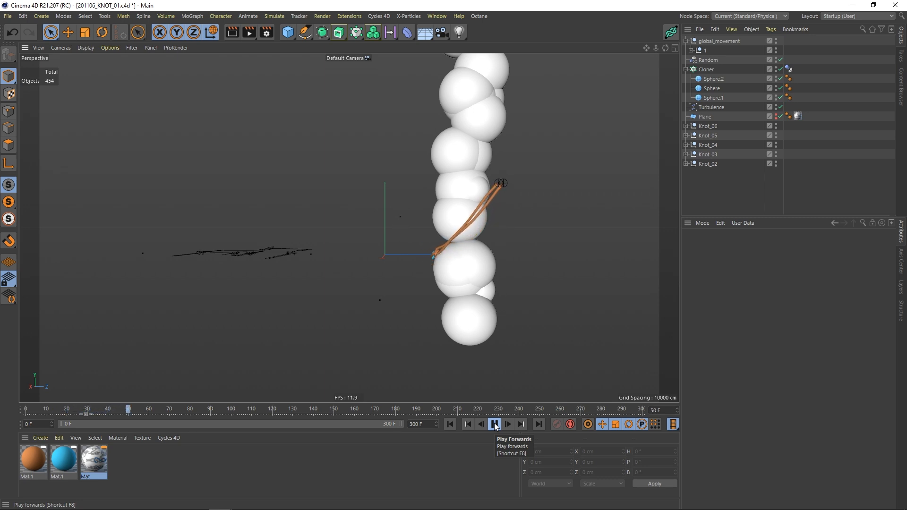
click(495, 425)
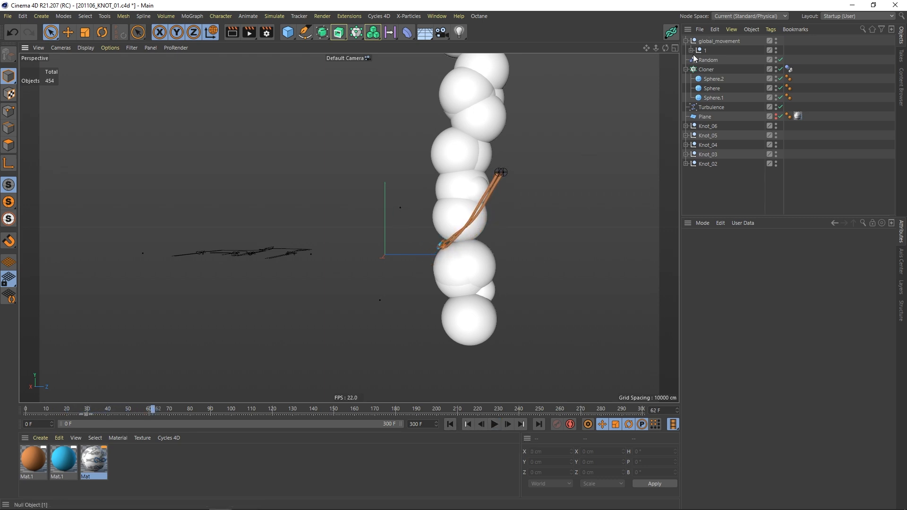
Keyframe the Cloner's Y position at 0 cm on frame 0 and -300 cm on frame 90.
click(705, 70)
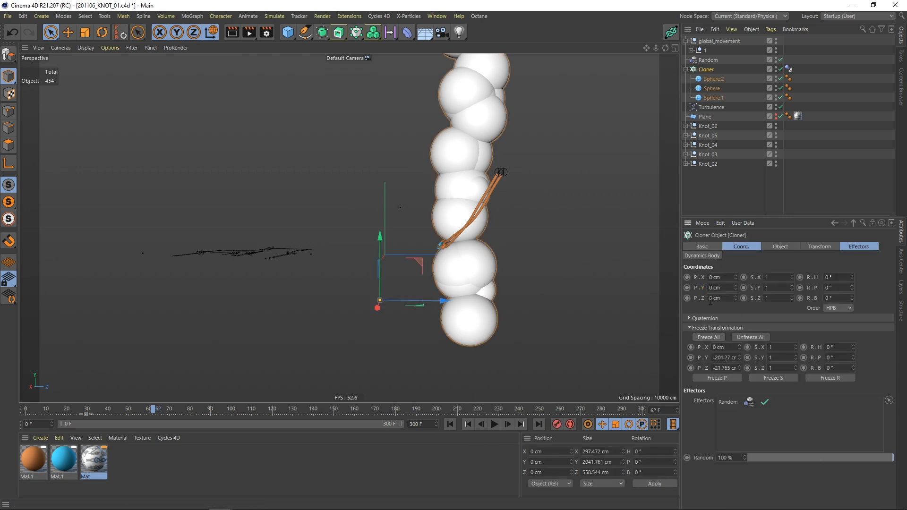
click(450, 425)
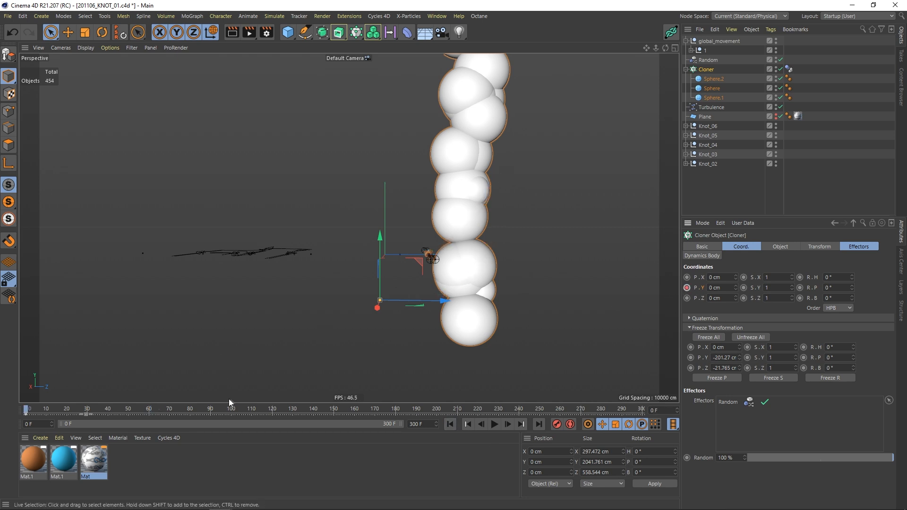
click(210, 410)
mouse_move(736, 286)
mouse_down()
mouse_move(736, 303)
mouse_move(723, 285)
mouse_up()
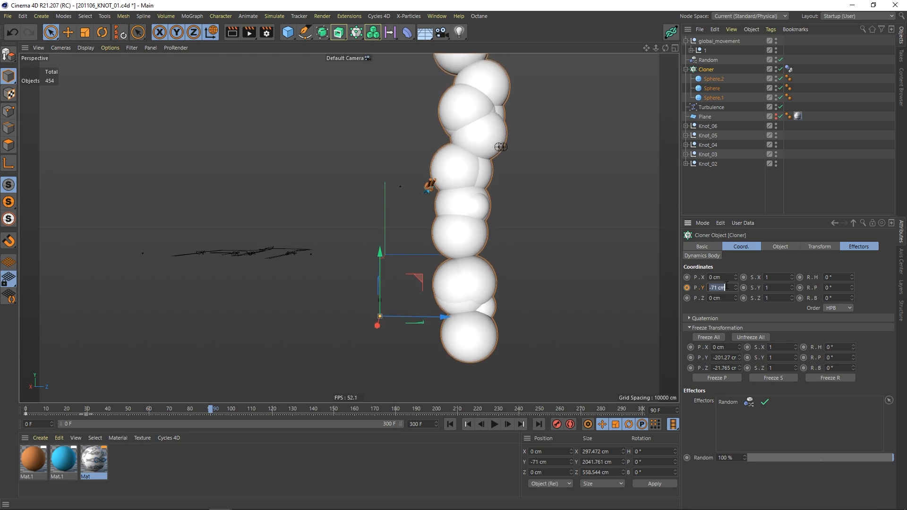
key(Return)
Set both keys of the Cloner's Position Y F-curve to linear interpolation and close the Timeline.
right_click(703, 288)
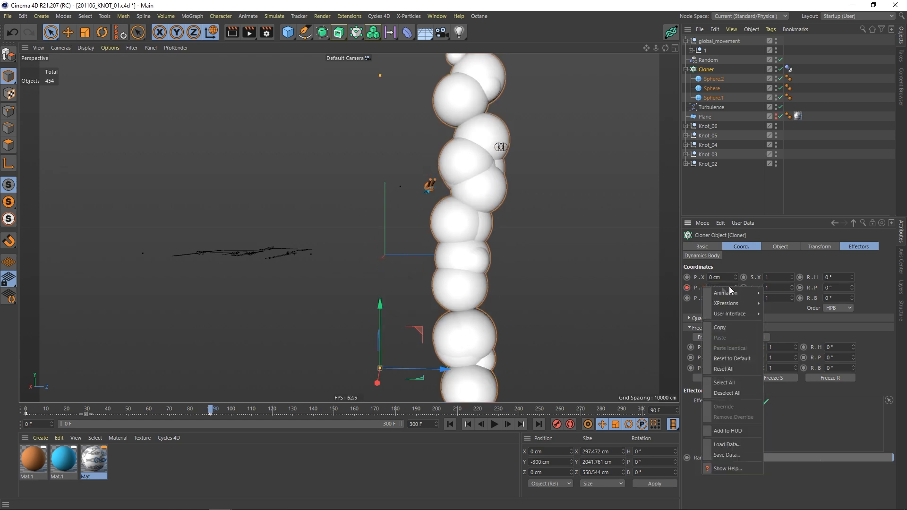
mouse_move(730, 293)
click(779, 393)
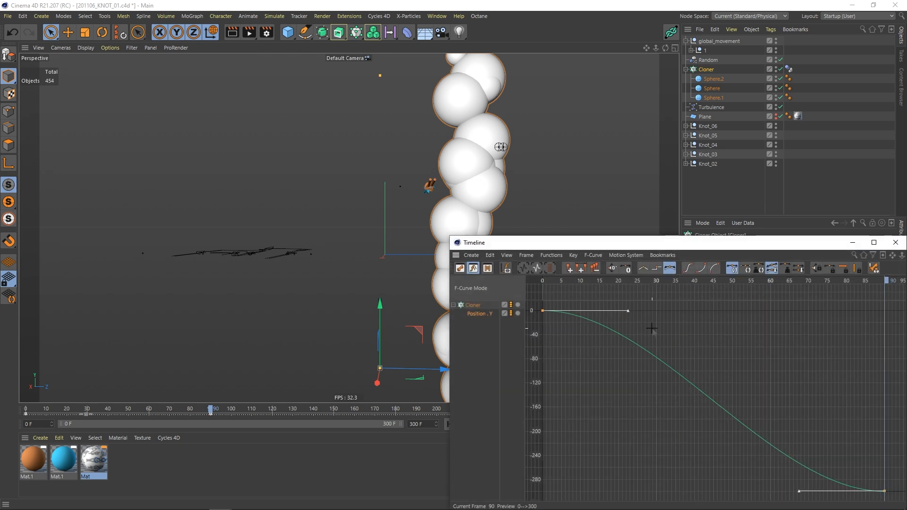
key(ctrl+a)
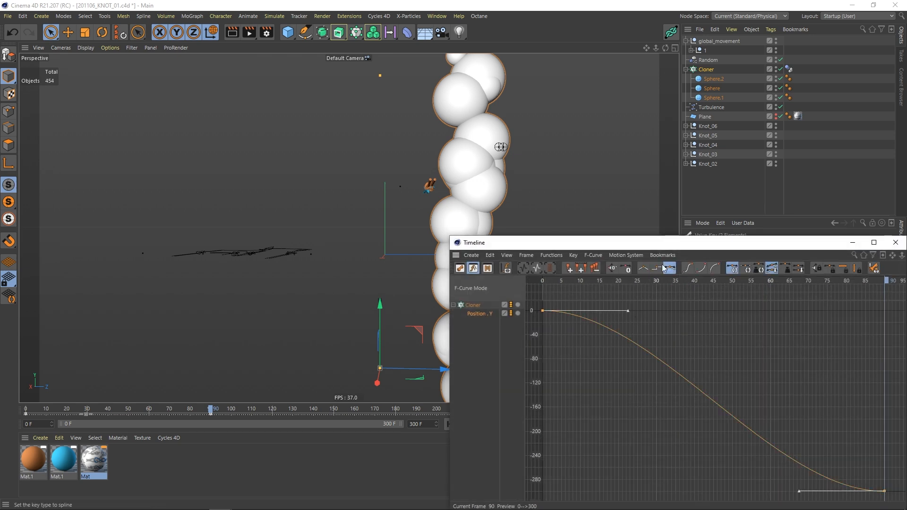
click(641, 269)
drag(688, 241, 644, 209)
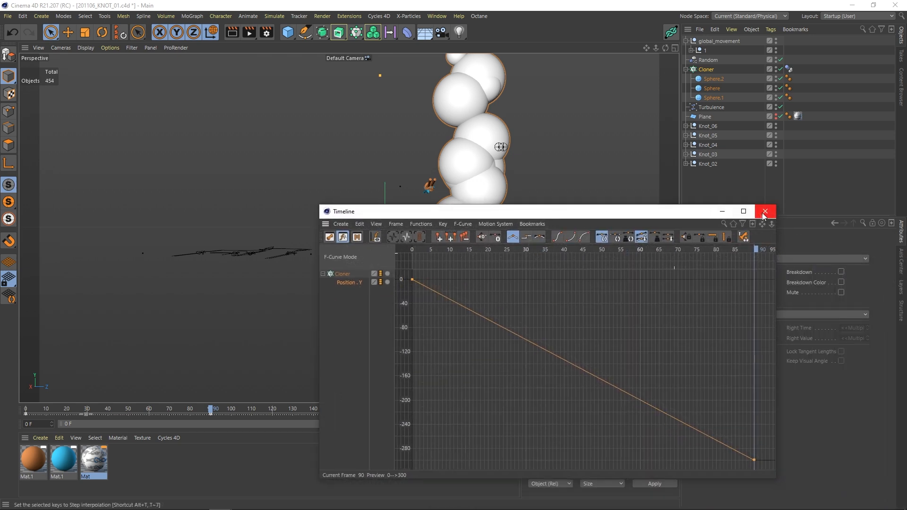
click(768, 211)
Play the simulation from the first frame and examine the rope sliding along the moving spheres from other angles.
click(450, 425)
click(495, 424)
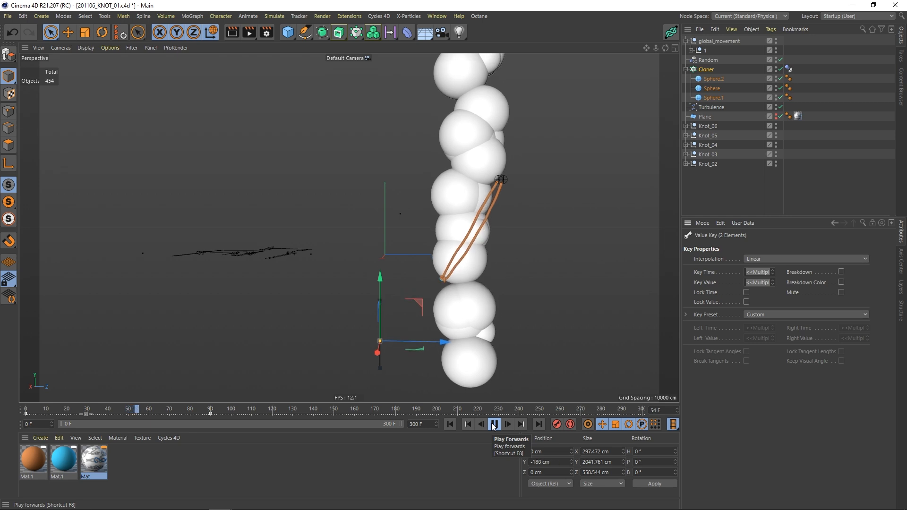
click(494, 425)
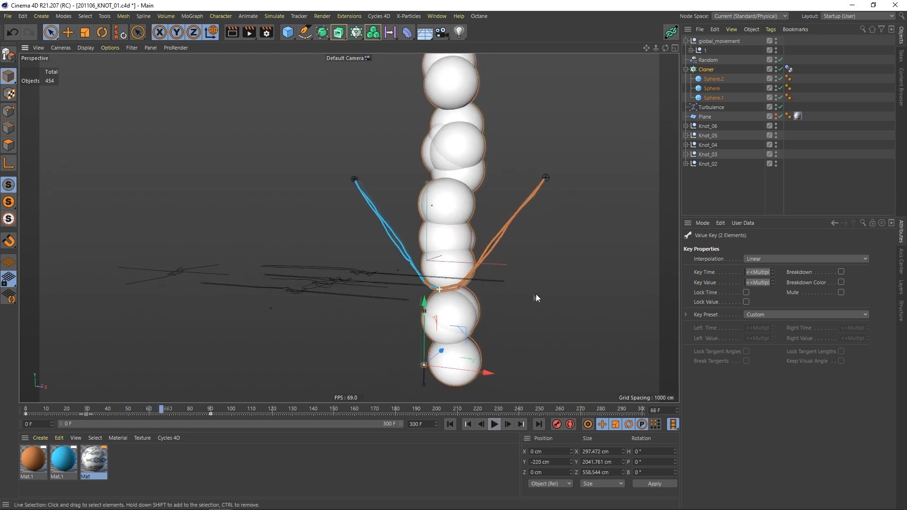
mouse_move(483, 294)
alt+mouse_down()
mouse_move(446, 295)
mouse_move(483, 269)
alt+mouse_up()
click(495, 425)
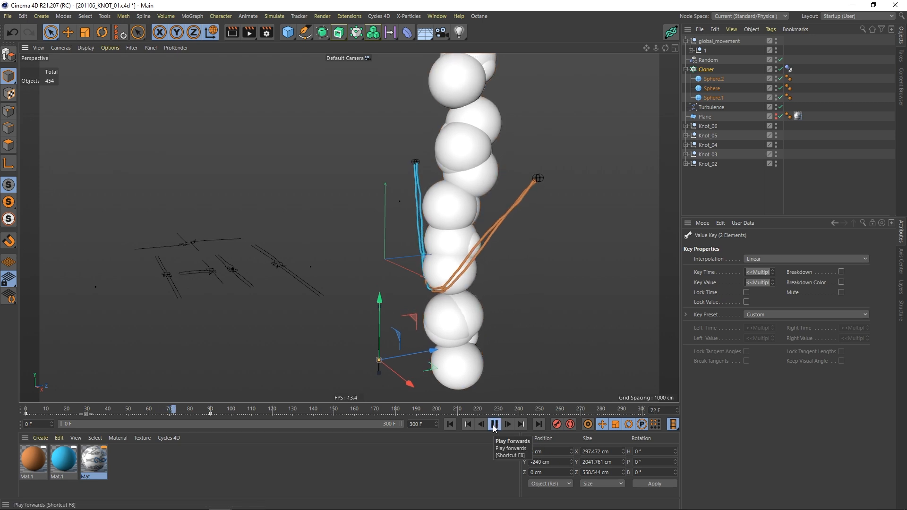
Stop playback and show the F-curve of global_movement's Position Y track.
click(493, 424)
mouse_move(475, 277)
alt+mouse_down()
mouse_move(403, 276)
mouse_move(463, 269)
mouse_move(447, 262)
mouse_move(527, 262)
alt+mouse_up()
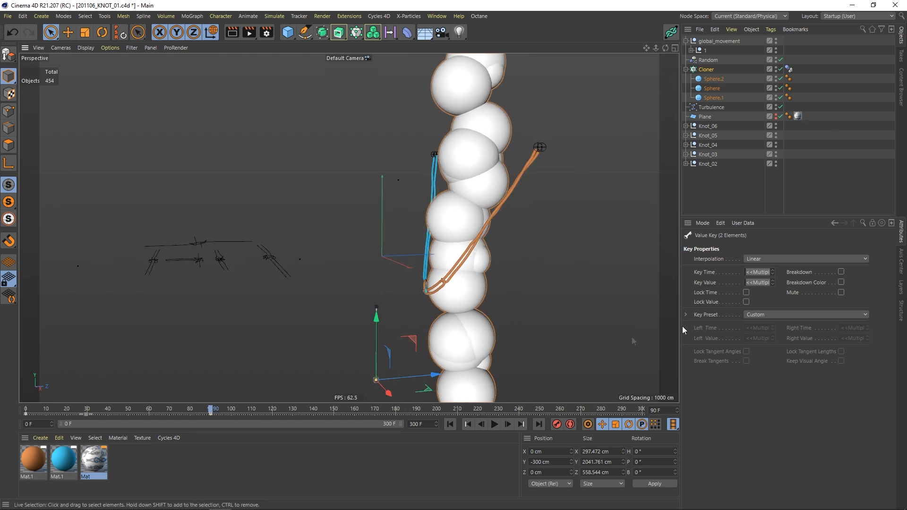
click(732, 210)
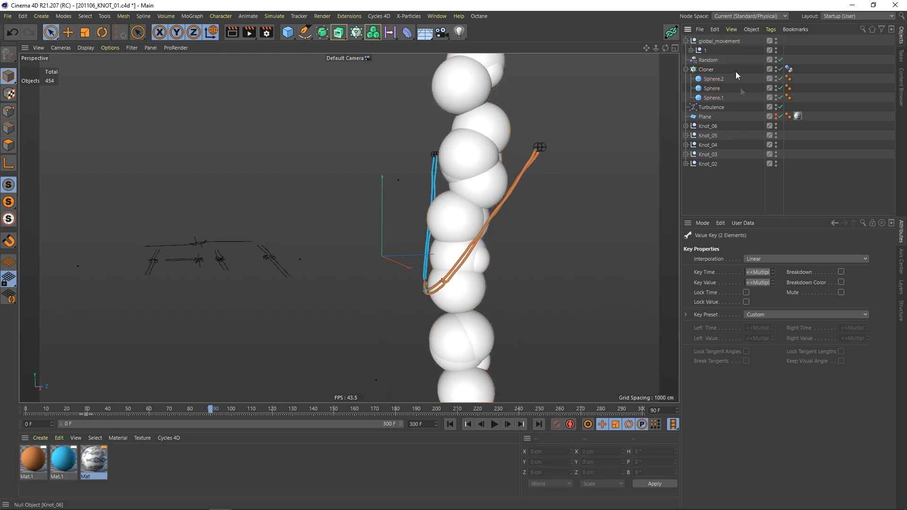
click(717, 42)
right_click(703, 281)
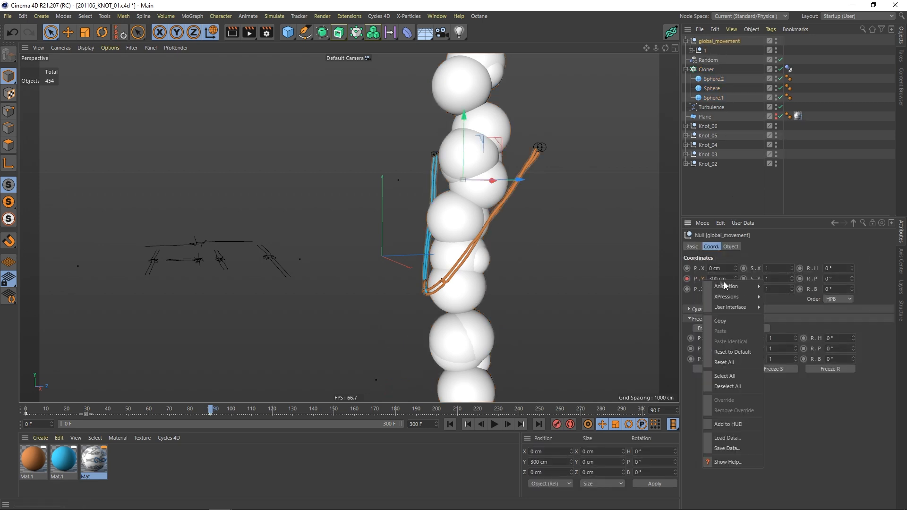
mouse_move(728, 286)
click(779, 384)
drag(662, 245, 364, 126)
click(190, 197)
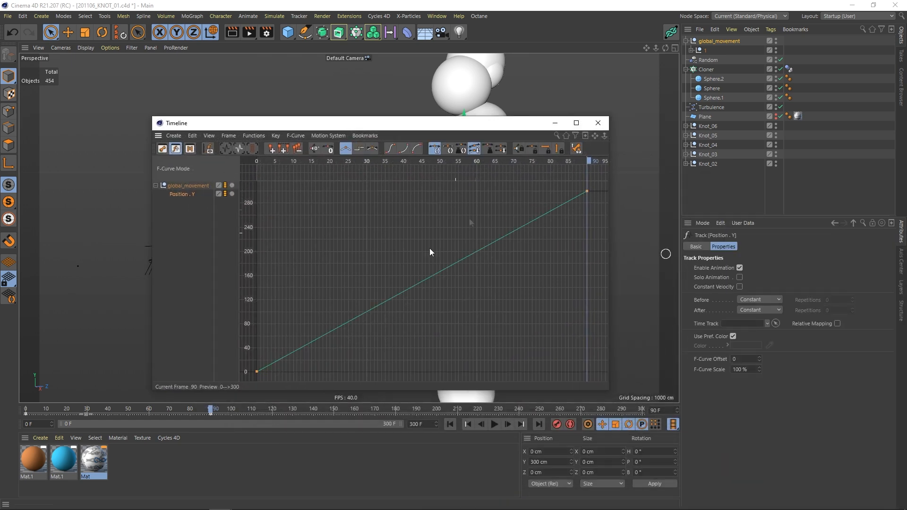
Set the After behaviour of global_movement's Position Y track to Continue, check the curve beyond frame 90, and close the Timeline.
drag(511, 127, 496, 207)
alt+right_drag(502, 293, 393, 298)
alt+middle_drag(557, 273, 531, 294)
click(740, 311)
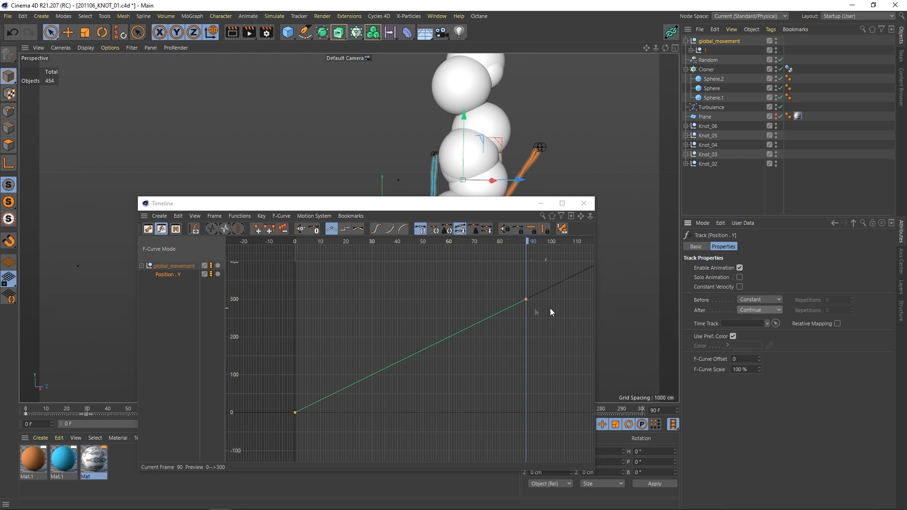
alt+right_drag(544, 293, 418, 325)
alt+middle_drag(550, 279, 362, 331)
alt+right_drag(425, 319, 325, 353)
drag(391, 327, 456, 306)
alt+right_drag(467, 318, 347, 304)
alt+middle_drag(388, 320, 300, 341)
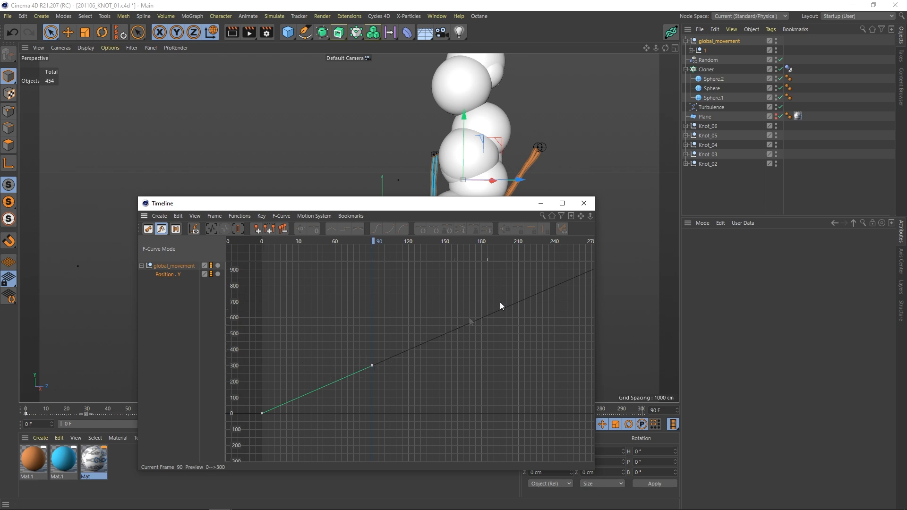
click(583, 204)
Set the After behaviour of the Cloner's Position Y track to Continue and close the Timeline.
click(707, 69)
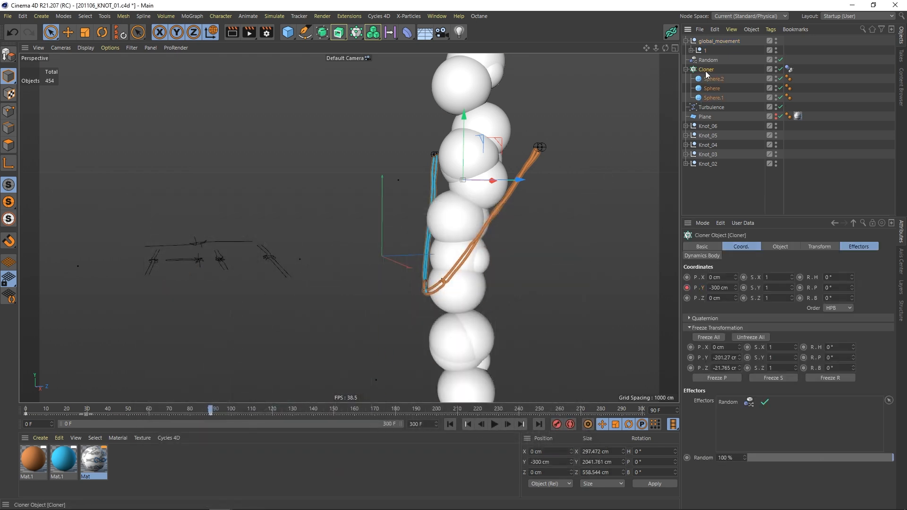
right_click(702, 291)
mouse_move(767, 293)
click(780, 392)
click(475, 325)
click(478, 314)
drag(540, 244, 243, 149)
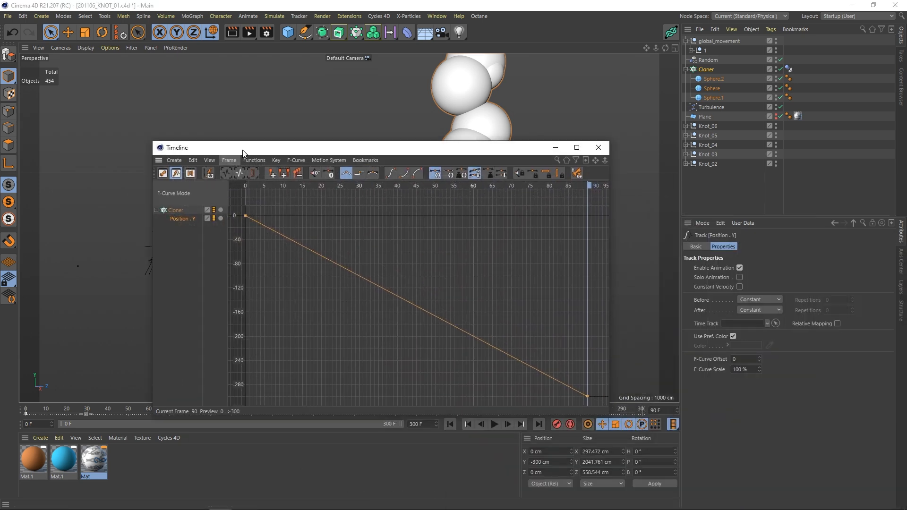
click(756, 310)
alt+right_drag(567, 325, 447, 359)
alt+middle_drag(446, 359, 346, 321)
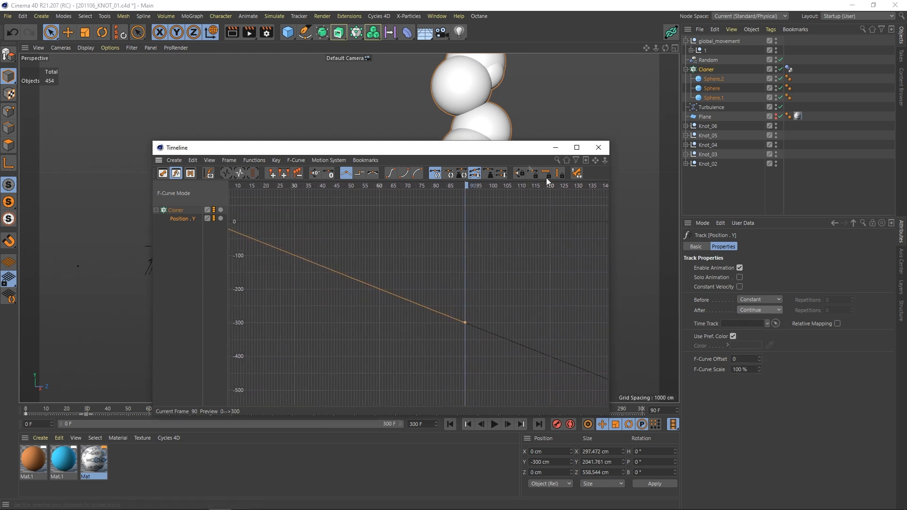
click(598, 147)
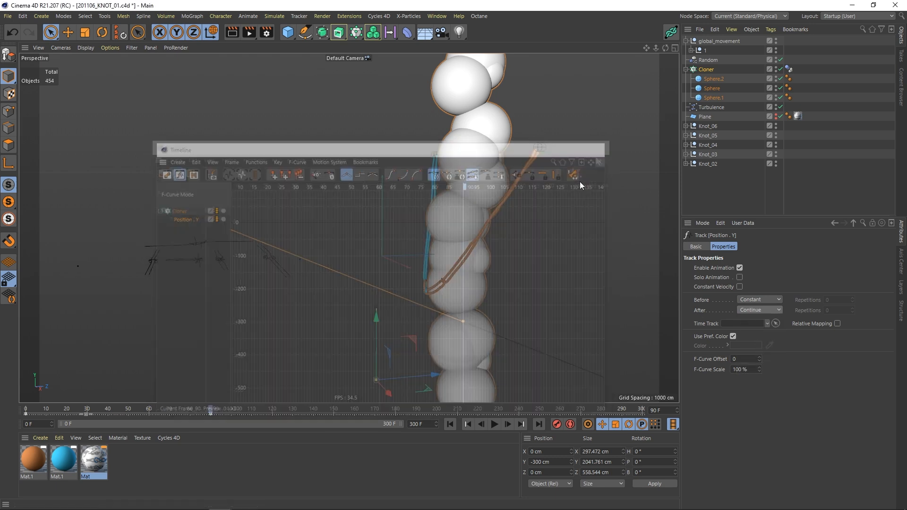
Play the simulation from the first frame to about frame 118, examine the rope against the spheres, and return to the start.
click(450, 424)
click(494, 424)
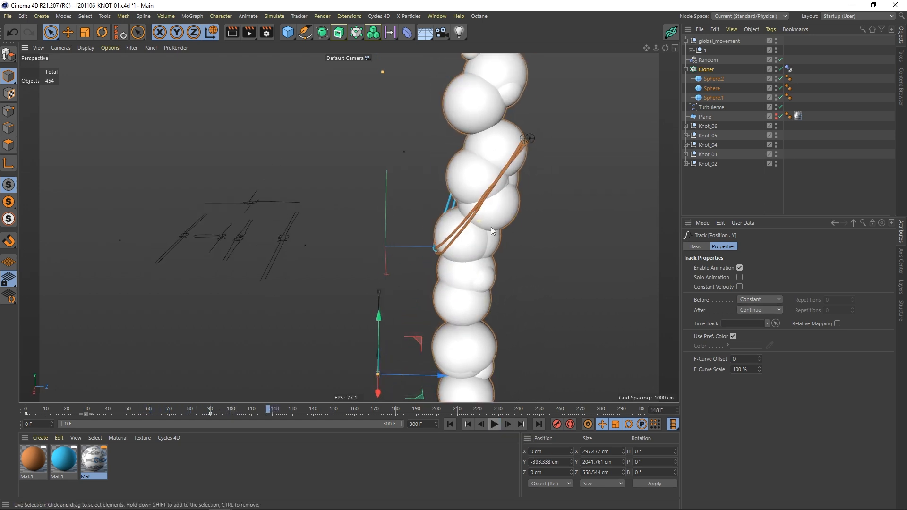
alt+drag(492, 227, 486, 242)
alt+drag(339, 398, 497, 242)
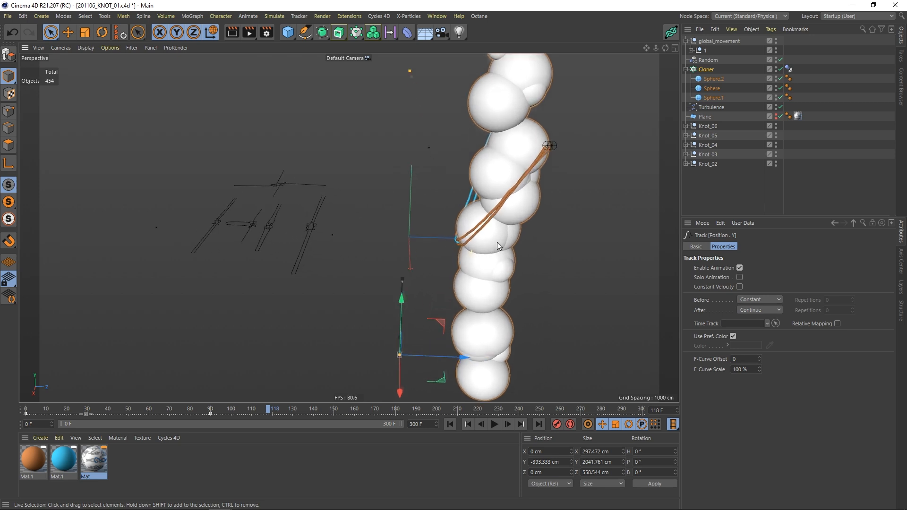
click(451, 424)
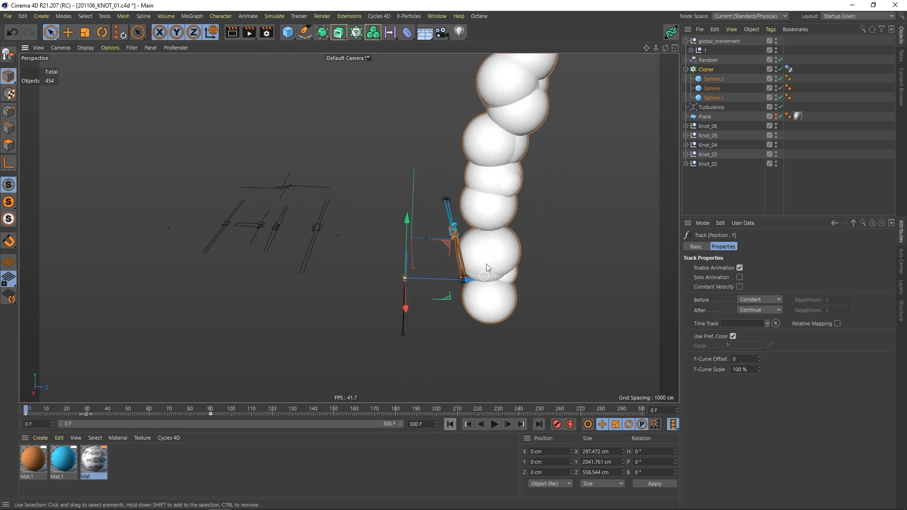
Turn off the Position transform of the Random effector.
click(491, 204)
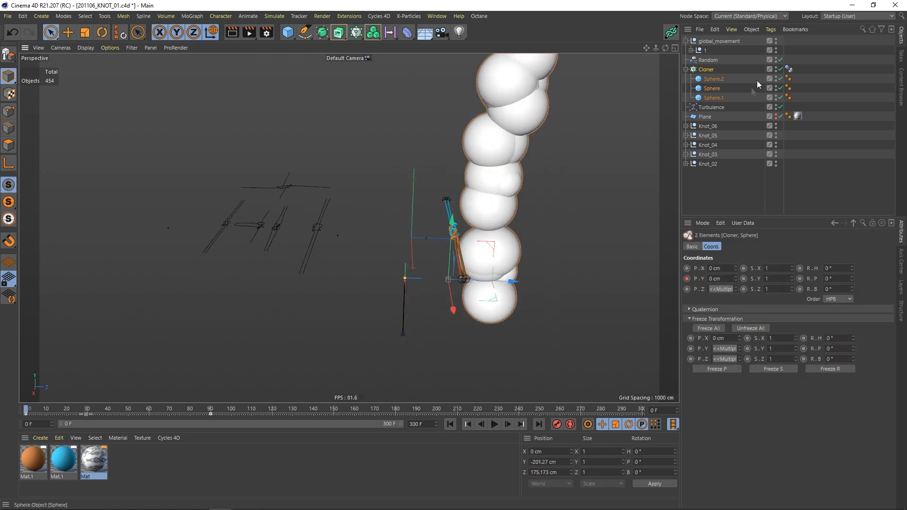
click(708, 60)
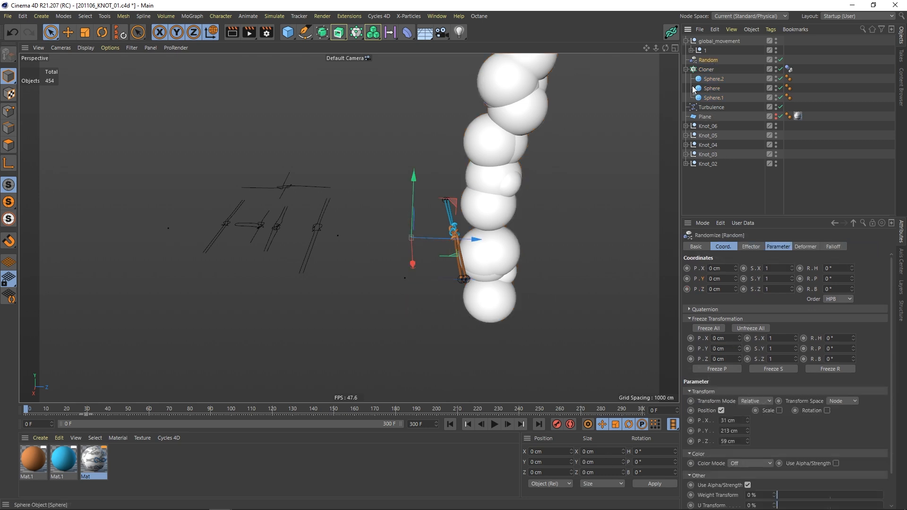
click(751, 247)
click(778, 247)
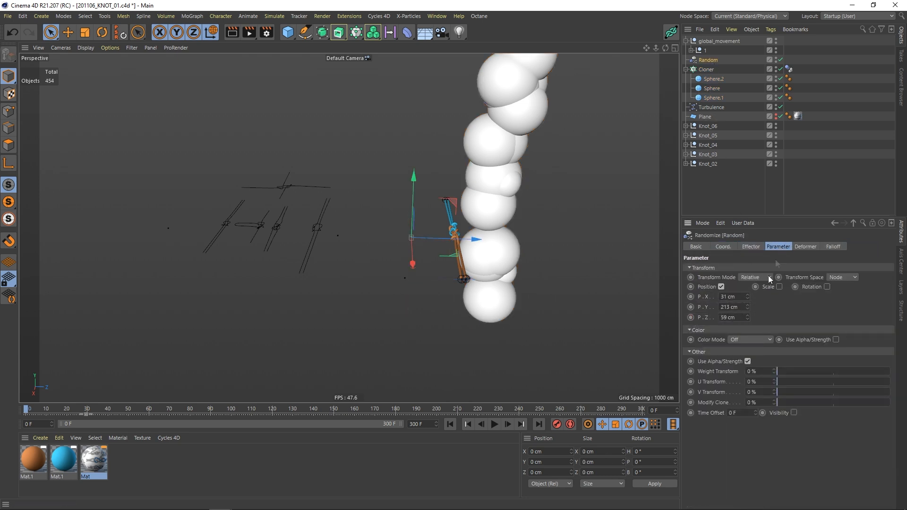
click(721, 287)
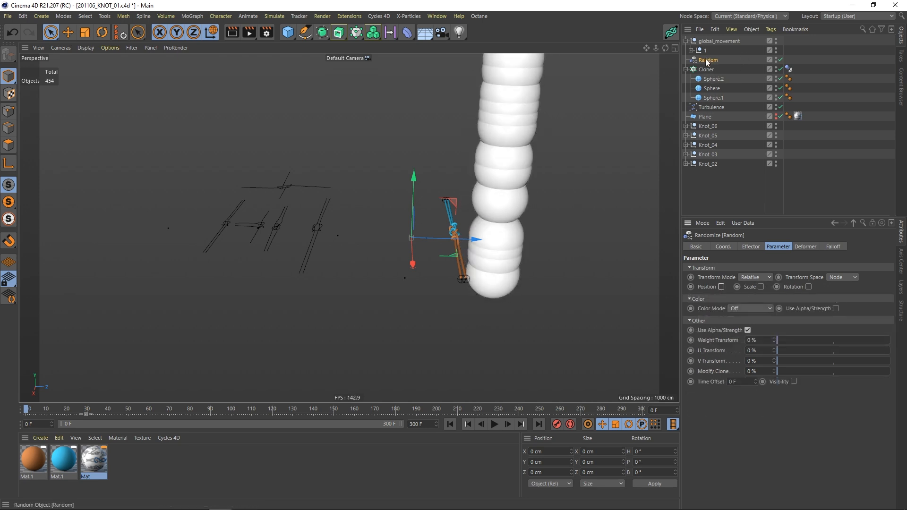
Remove the child named Sphere from the Cloner and set the clone distribution to Iterate after trying Blend.
click(712, 71)
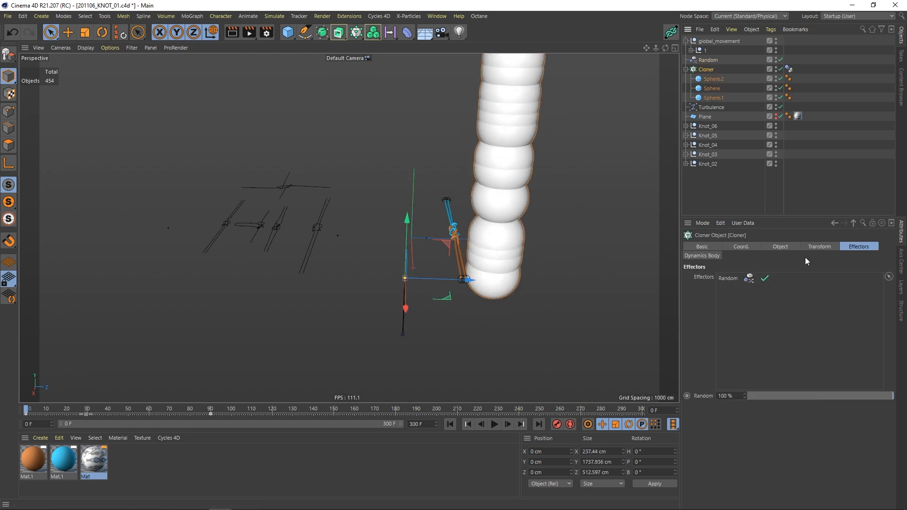
click(775, 247)
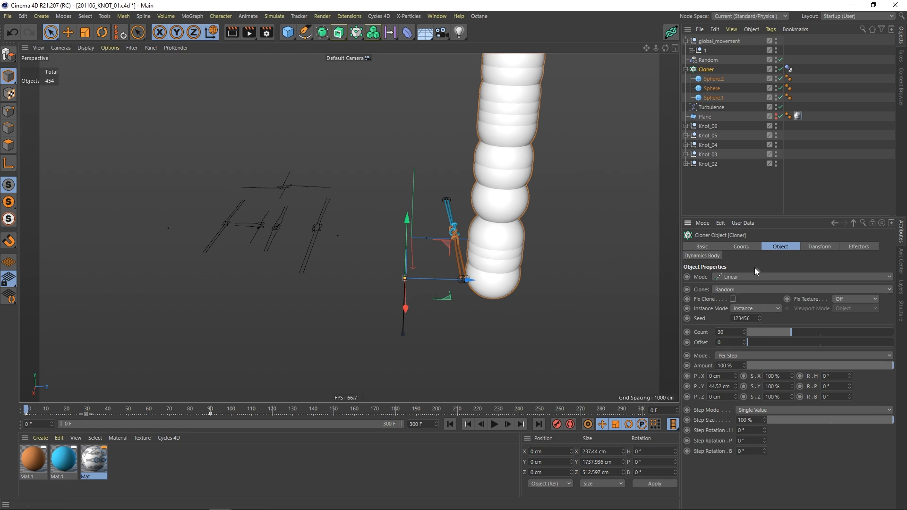
click(735, 291)
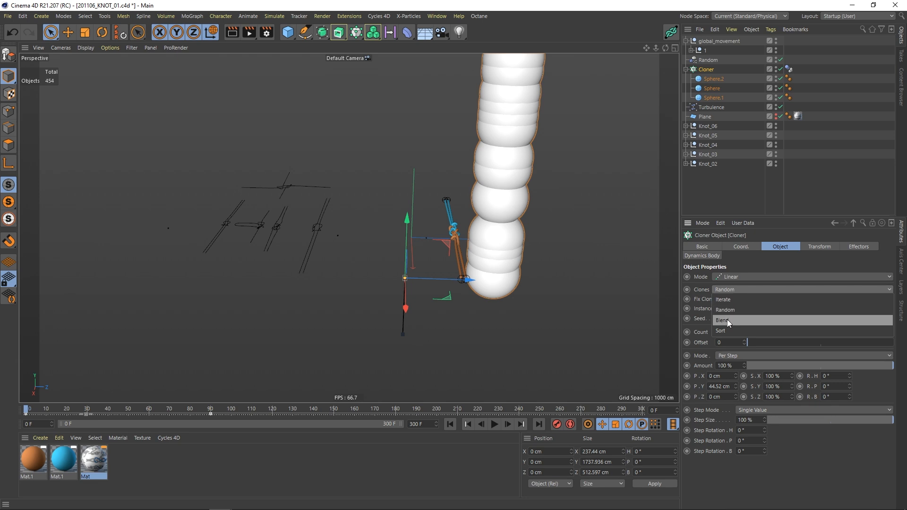
click(728, 319)
mouse_move(490, 162)
alt+mouse_down()
mouse_move(531, 160)
mouse_move(506, 163)
alt+mouse_up()
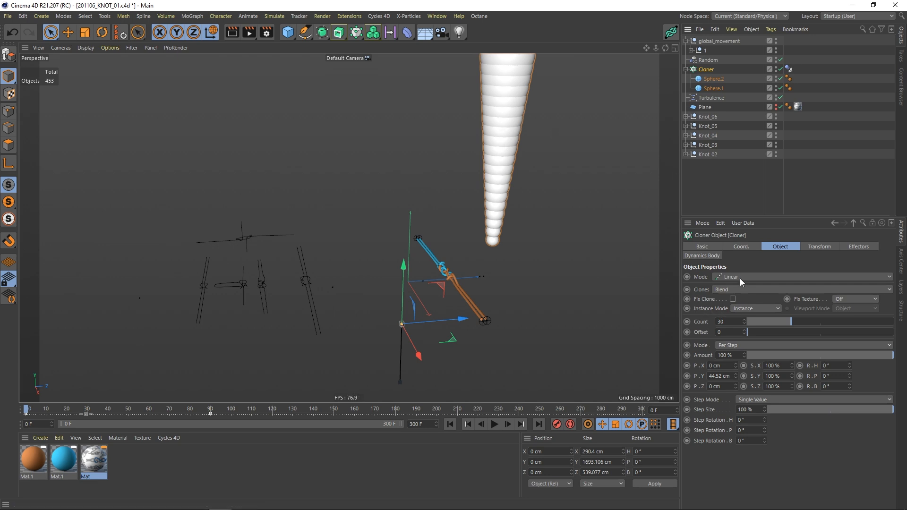
click(732, 290)
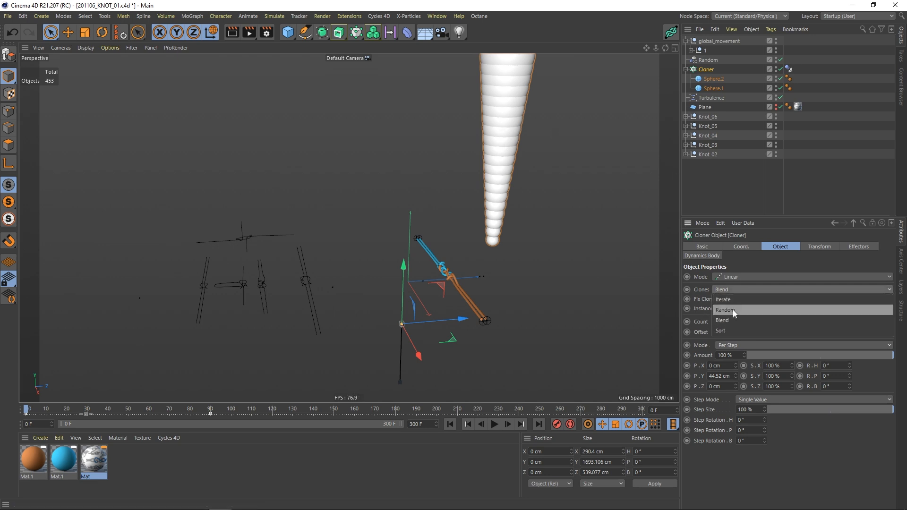
click(732, 300)
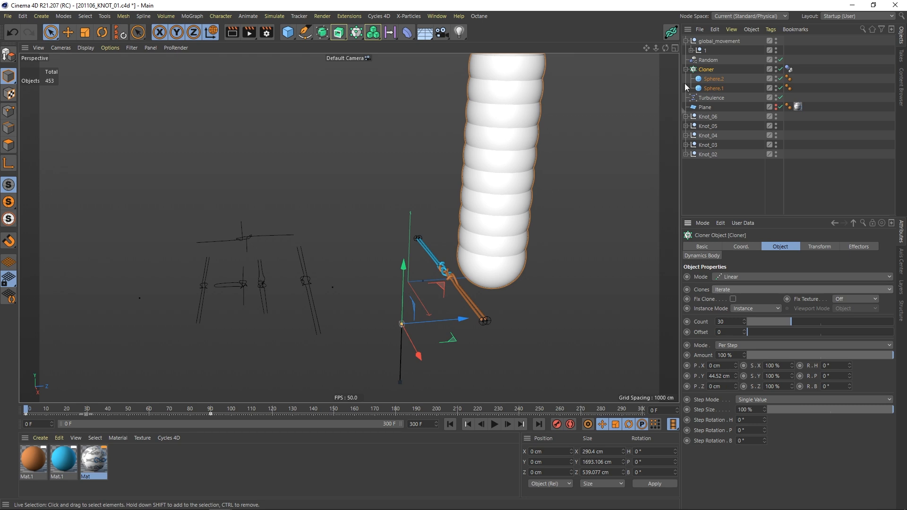
Increase the Cloner's Y spacing to 207.52 cm and shrink the radii of Sphere.2 and Sphere.1.
drag(736, 376, 736, 323)
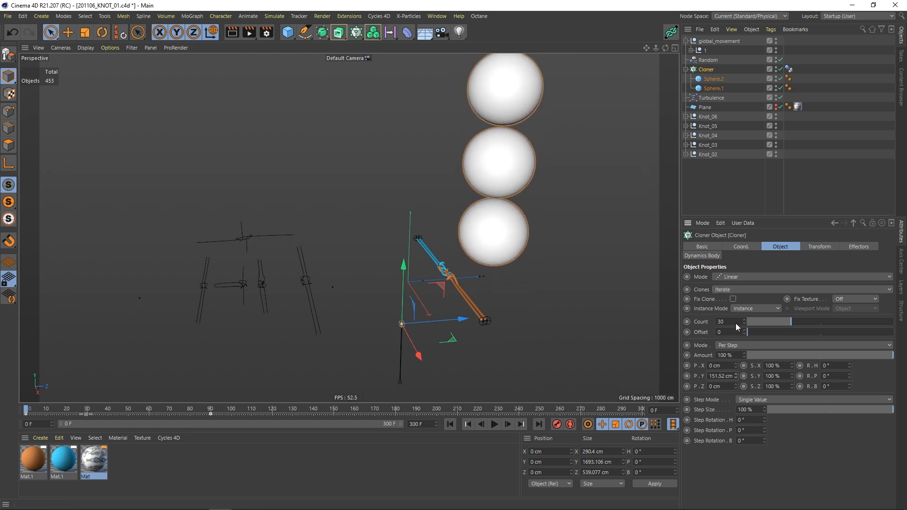
click(780, 70)
click(712, 80)
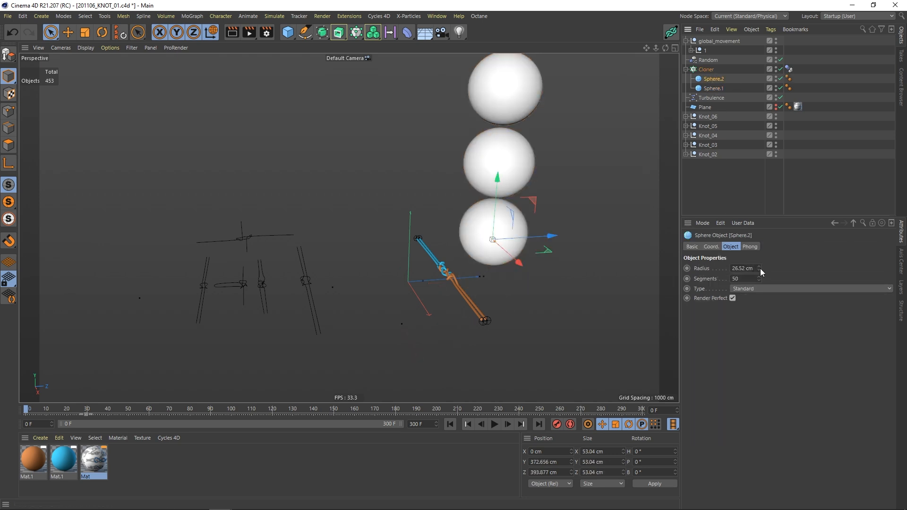
click(712, 87)
drag(758, 268, 745, 322)
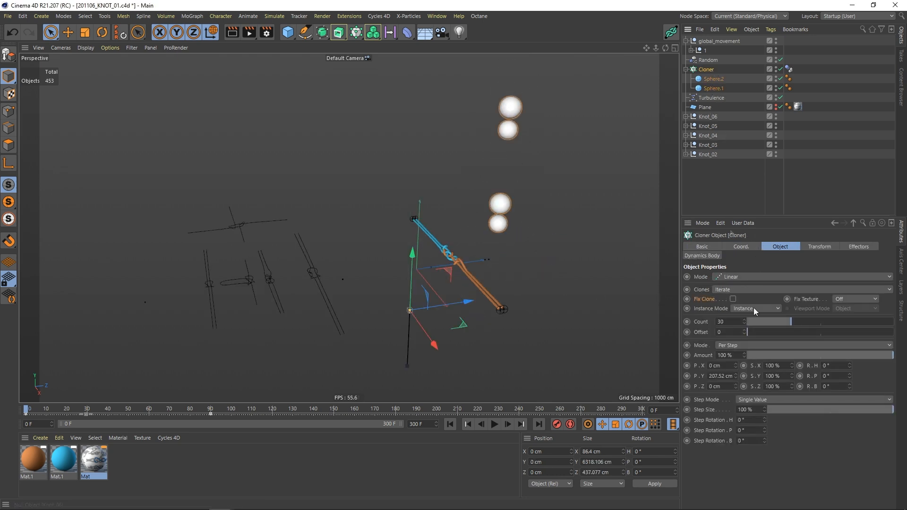
Delete the Cloner's Position Y animation track.
click(741, 246)
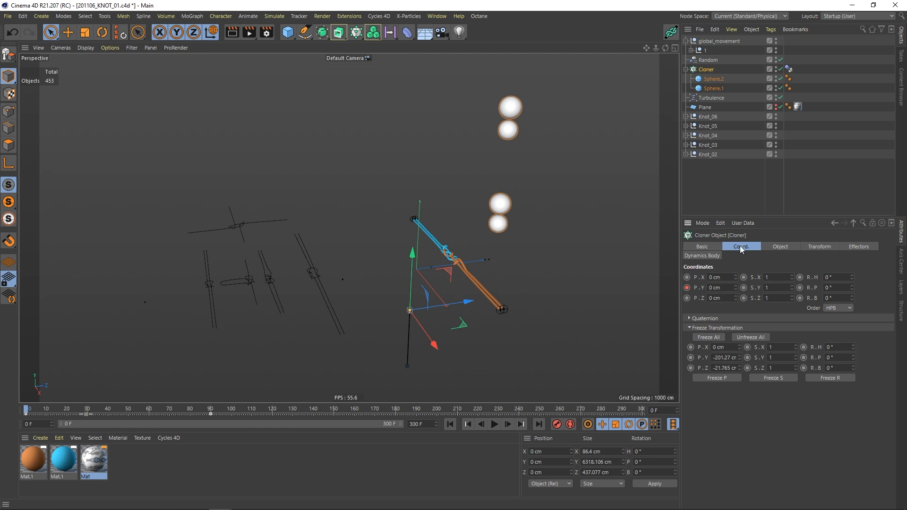
right_click(704, 287)
mouse_move(731, 294)
click(777, 369)
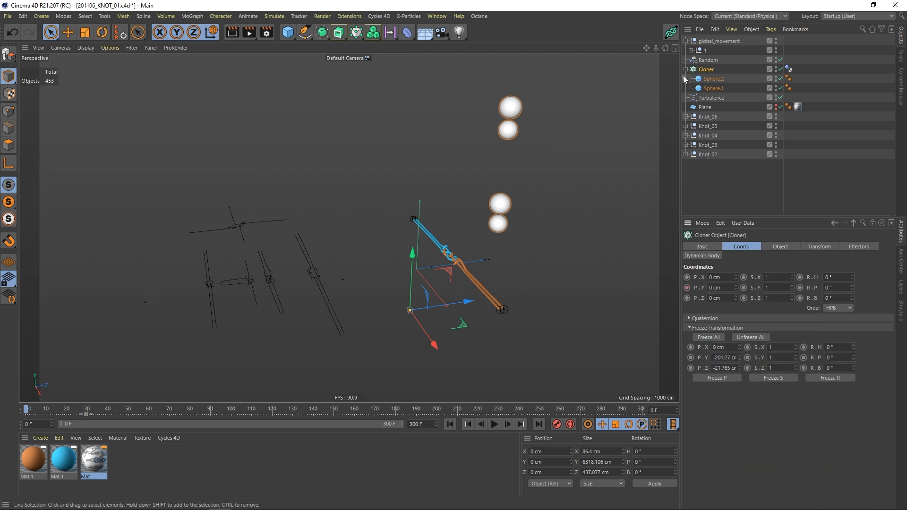
Enable Fix Clone on the Cloner and move the Cloner along Z to about 342 cm.
click(775, 247)
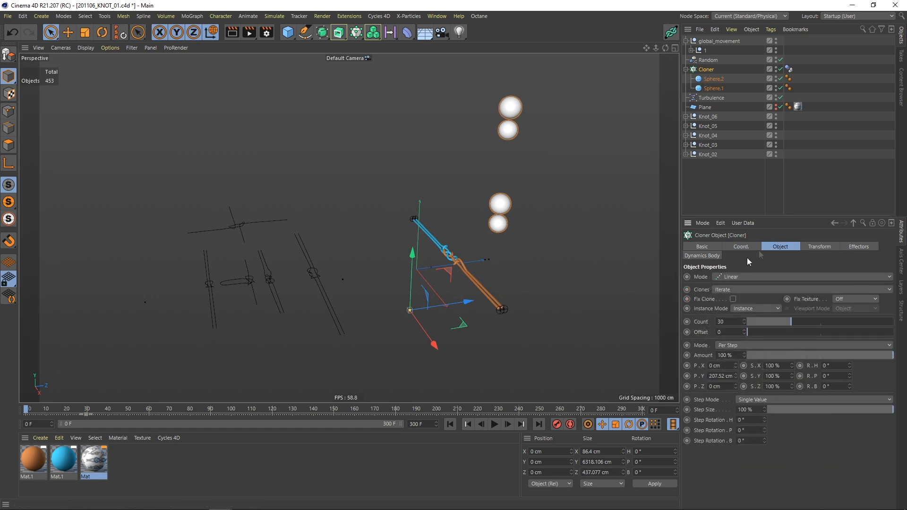
click(733, 299)
mouse_move(454, 293)
mouse_down()
mouse_move(479, 297)
mouse_move(538, 279)
mouse_up()
Enlarge the radius of Sphere.2 in the Cloner until it is clearly bigger than Sphere.1.
click(714, 78)
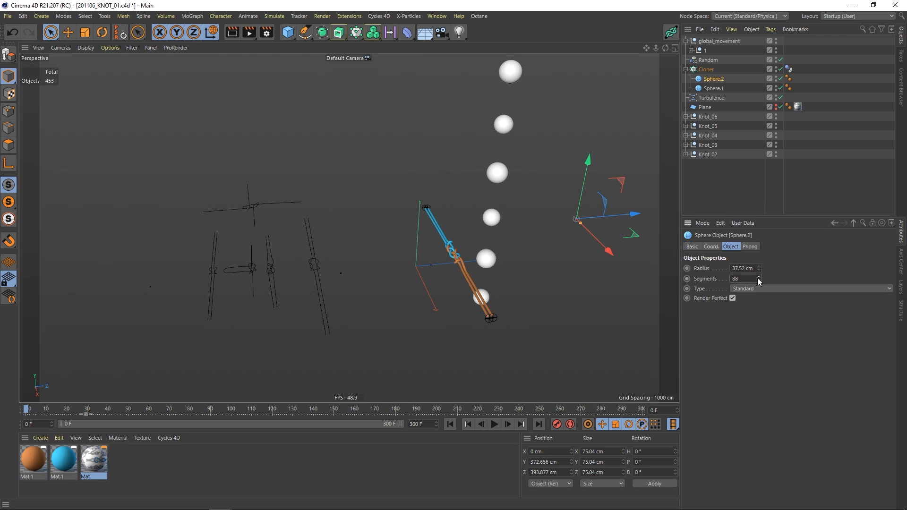
drag(760, 273, 755, 237)
alt+drag(560, 211, 502, 188)
Duplicate Sphere.1 inside the Cloner, set the copy's radius to 50 cm, and enlarge it further.
ctrl+drag(711, 90, 715, 93)
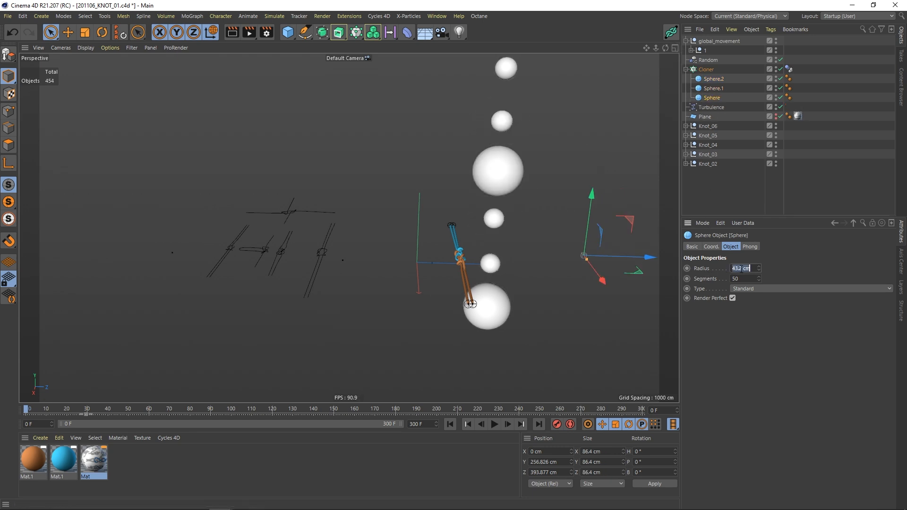
text(10)
key(Return)
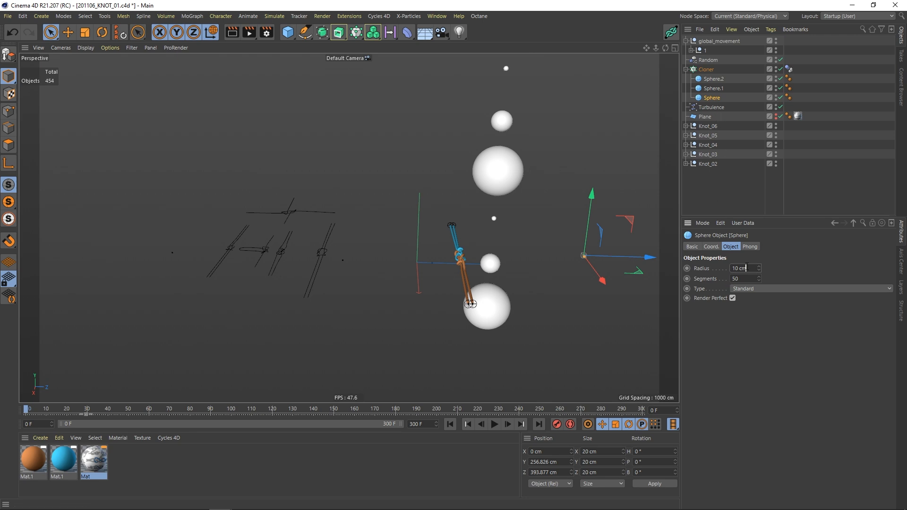
text(50)
key(Return)
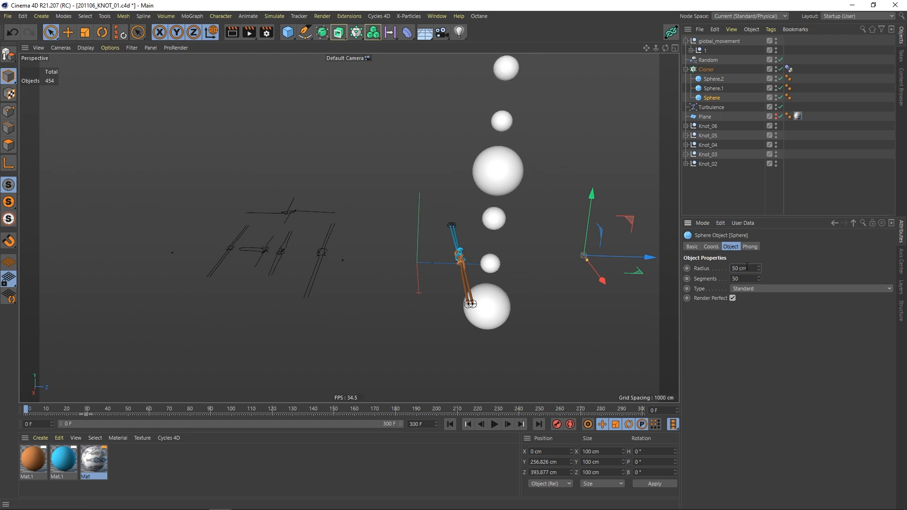
drag(760, 271, 758, 253)
Enlarge Sphere.2 further and reduce the Cloner's Y spacing to 134.52 cm.
click(718, 80)
click(706, 69)
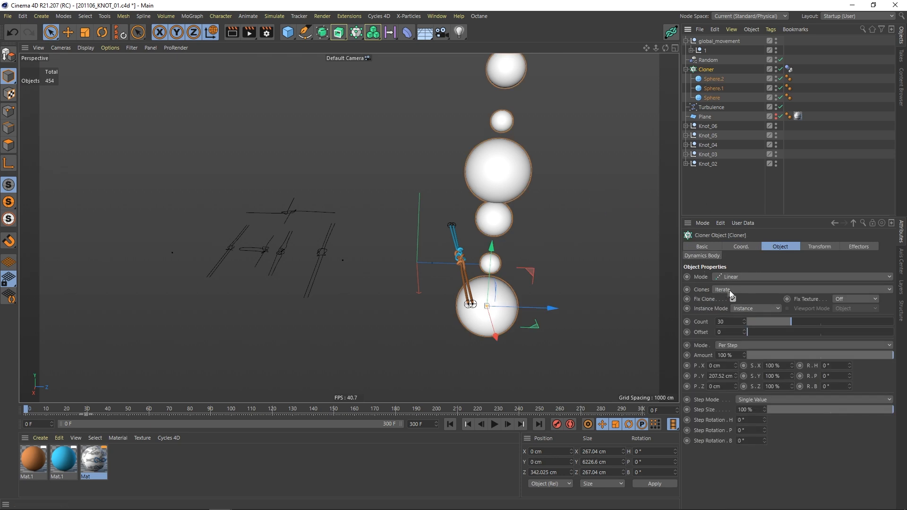
drag(736, 376, 727, 411)
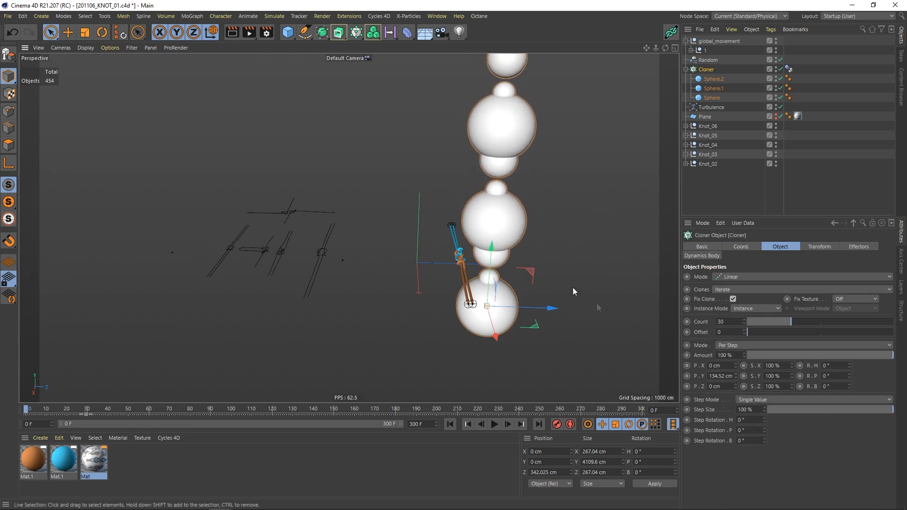
Duplicate Sphere inside the Cloner and set the copy's radius to 106 cm.
alt+middle_drag(528, 223, 539, 171)
scroll(504, 154, up, 2)
ctrl+drag(719, 97, 712, 104)
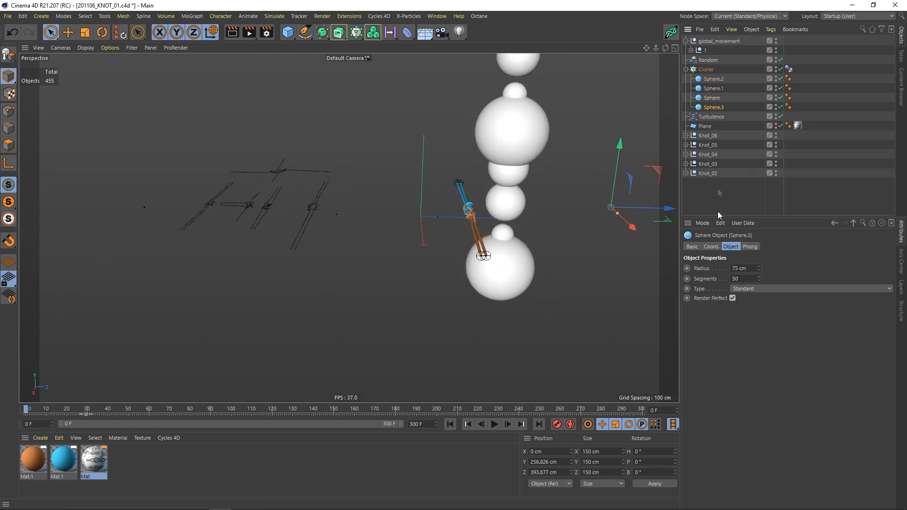
mouse_move(761, 278)
mouse_down()
mouse_move(756, 288)
mouse_move(755, 256)
mouse_up()
alt+drag(520, 168, 520, 163)
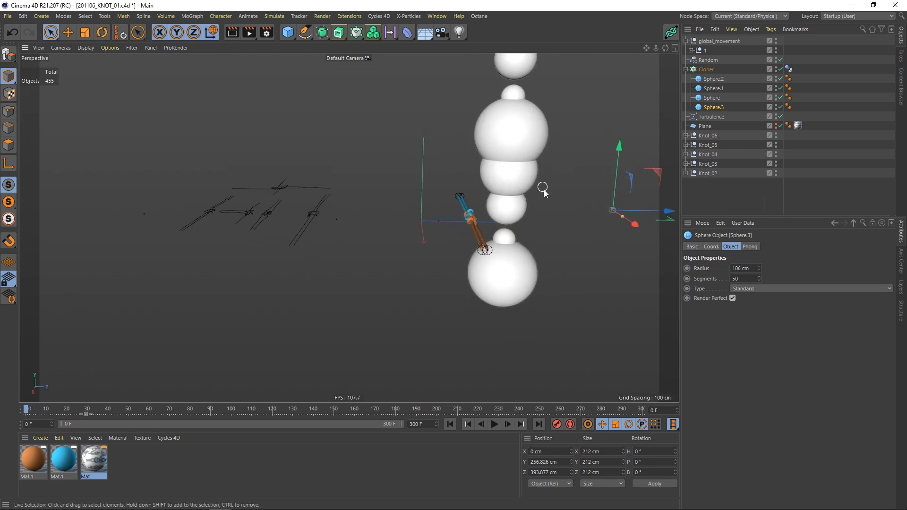
Reduce the Cloner's Y spacing to 111.52 cm so the spheres overlap more tightly.
click(707, 69)
drag(735, 376, 735, 387)
click(721, 199)
mouse_move(610, 193)
alt+mouse_down()
mouse_move(472, 166)
mouse_move(527, 203)
mouse_move(498, 258)
mouse_move(500, 189)
alt+mouse_up()
mouse_move(532, 123)
alt+mouse_down()
mouse_move(542, 183)
mouse_move(503, 219)
alt+mouse_up()
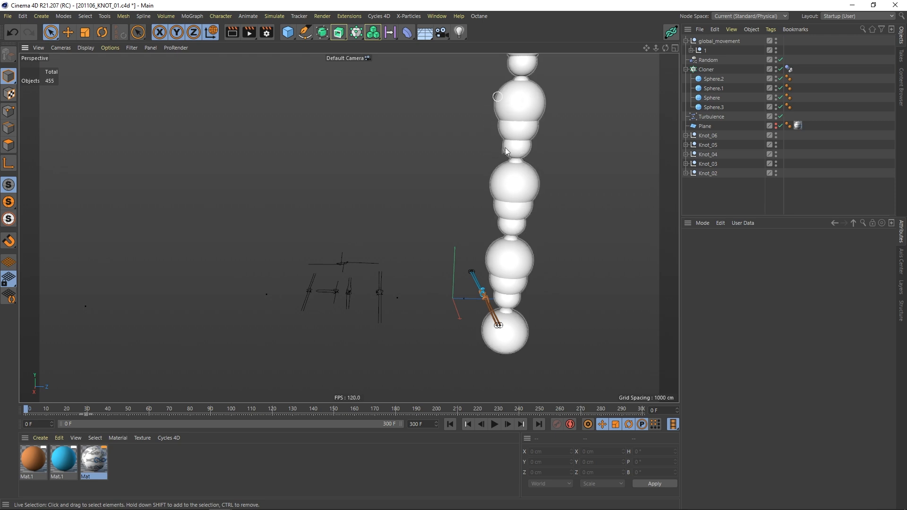
mouse_move(492, 199)
alt+mouse_down()
mouse_move(534, 219)
mouse_move(528, 263)
mouse_move(557, 268)
alt+mouse_up()
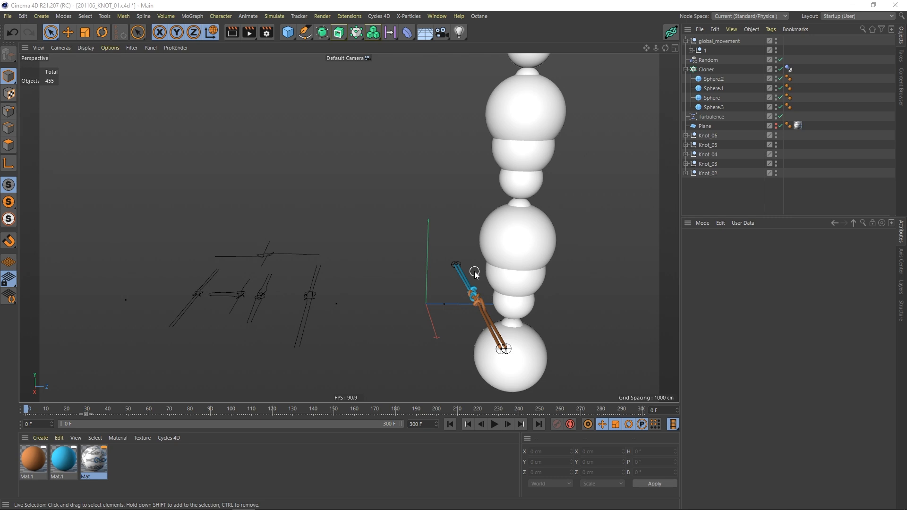
Try to duplicate knot group 1 inside global_movement and stack the copies upward along Y.
click(686, 41)
click(686, 60)
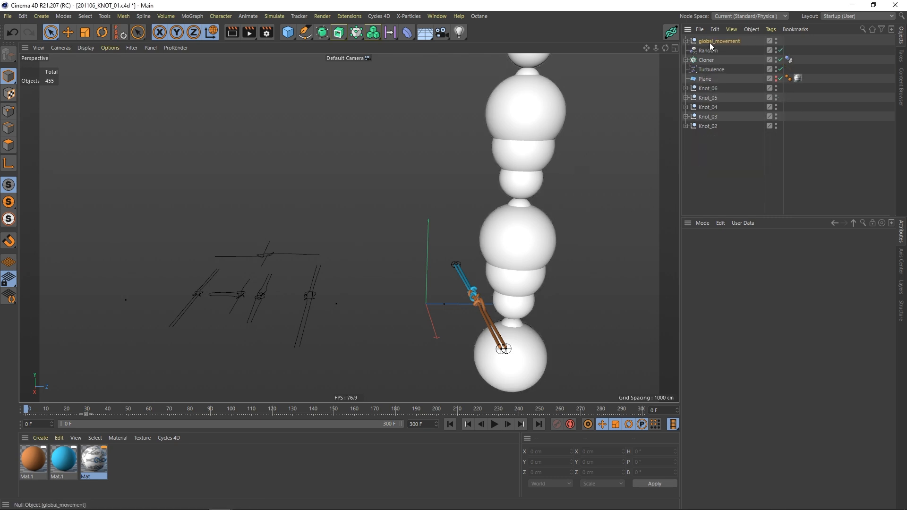
click(711, 43)
click(686, 41)
ctrl+drag(707, 49, 707, 56)
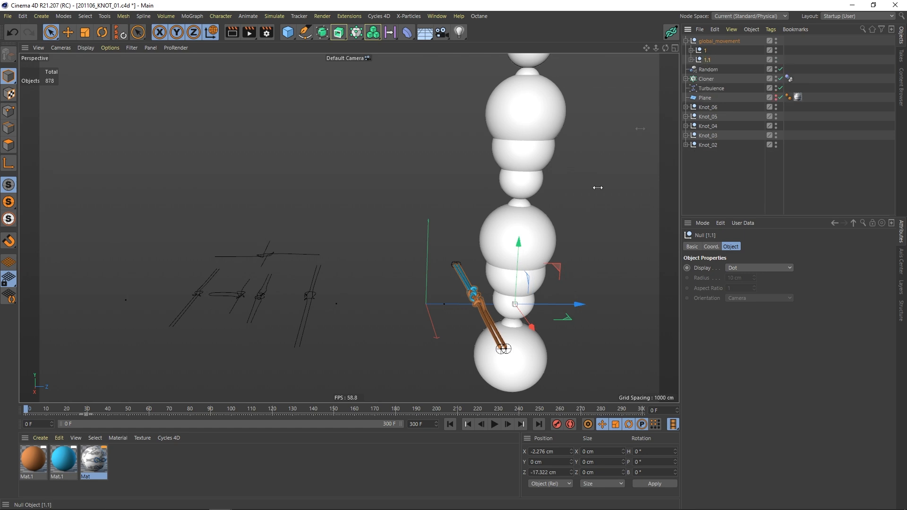
drag(521, 258, 526, 194)
click(539, 208)
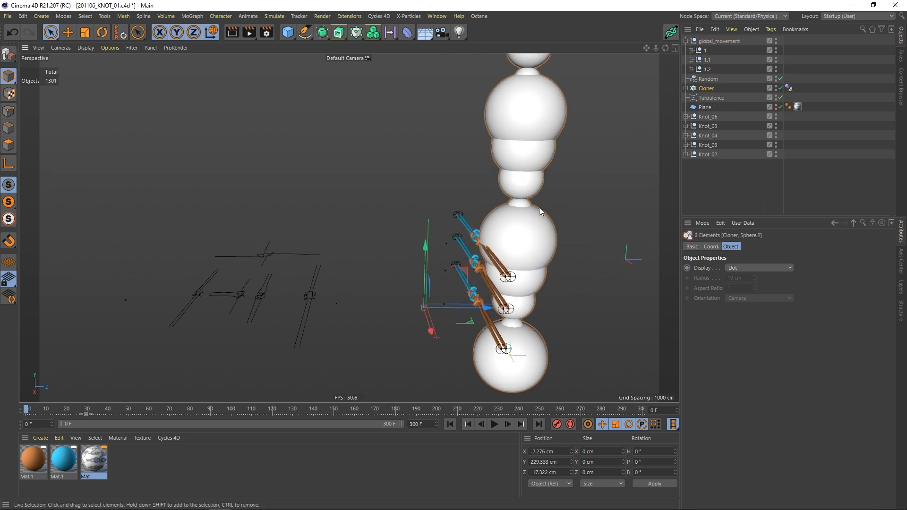
click(708, 70)
ctrl+drag(528, 212, 540, 176)
alt+drag(515, 246, 459, 239)
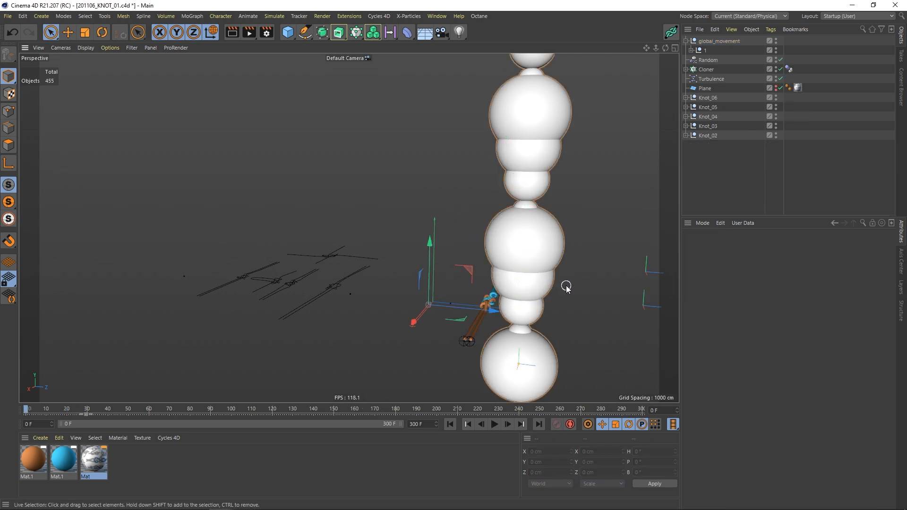
drag(566, 286, 569, 284)
click(732, 148)
Examine the root and target controls of both HoRopes in knot group 1 against the sphere column.
alt+drag(491, 288, 553, 282)
alt+middle_drag(496, 291, 520, 182)
alt+drag(520, 183, 491, 194)
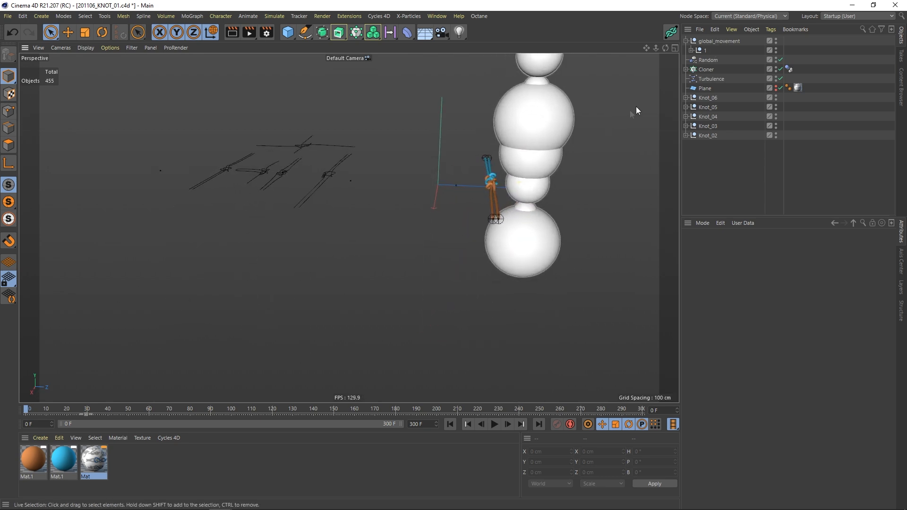
click(705, 50)
alt+middle_drag(537, 181, 501, 244)
alt+drag(484, 228, 492, 233)
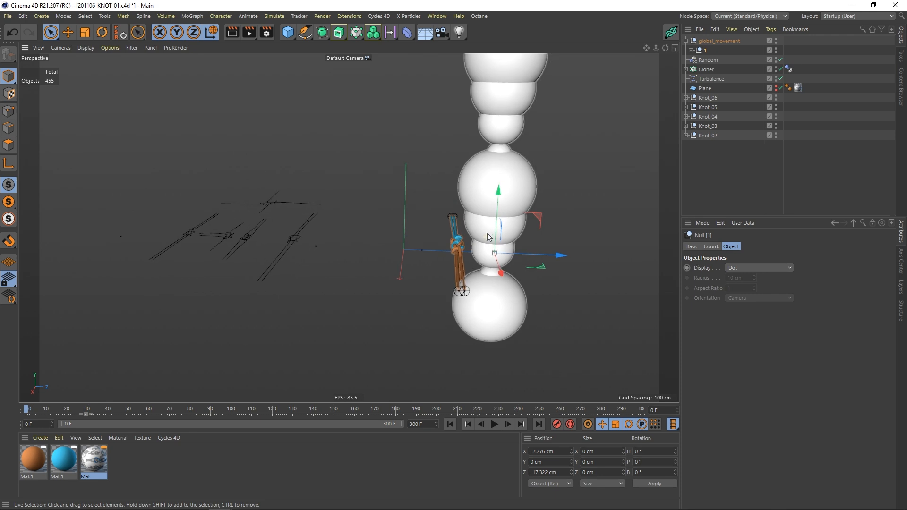
click(691, 50)
ctrl+click(729, 107)
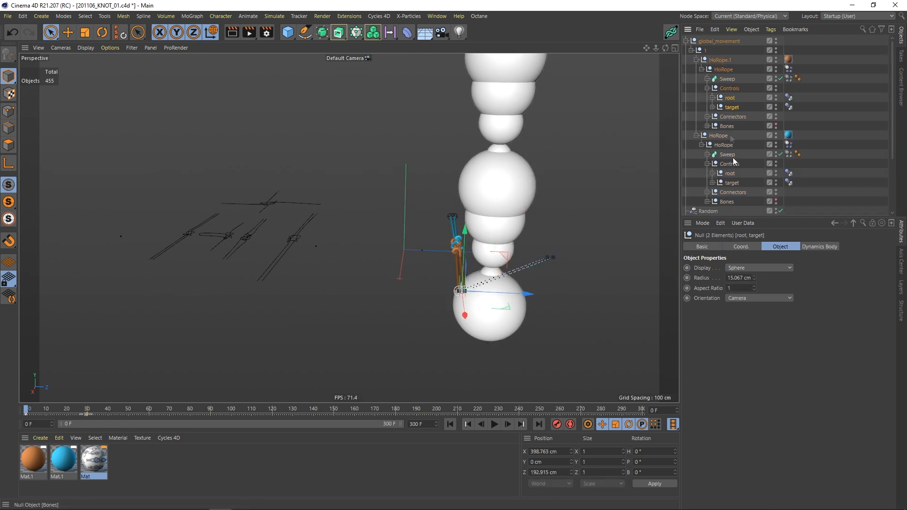
alt+drag(476, 241, 542, 223)
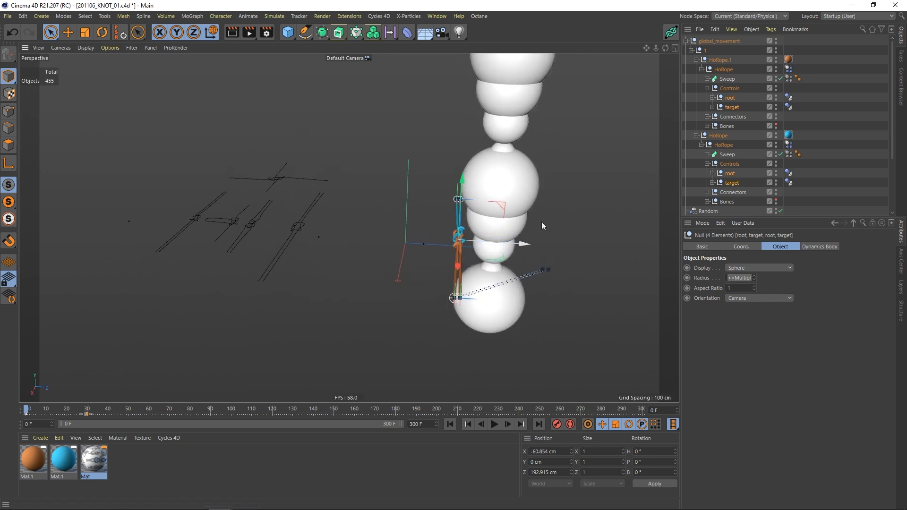
Move the Cloner along Z to about 381 cm, away from the ropes.
click(687, 41)
click(706, 61)
drag(546, 303, 563, 305)
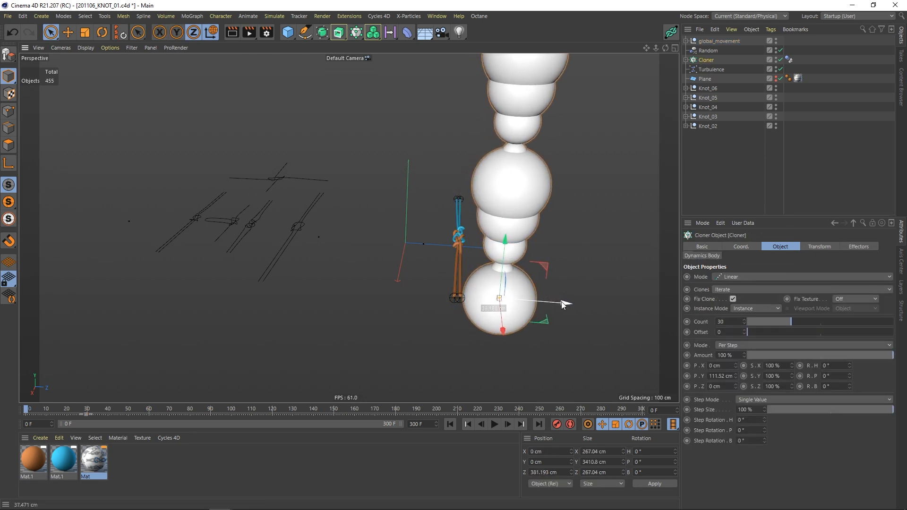
Play the animation repeatedly and examine how the knotted ropes slide up the sphere column, returning to the first frame.
click(714, 41)
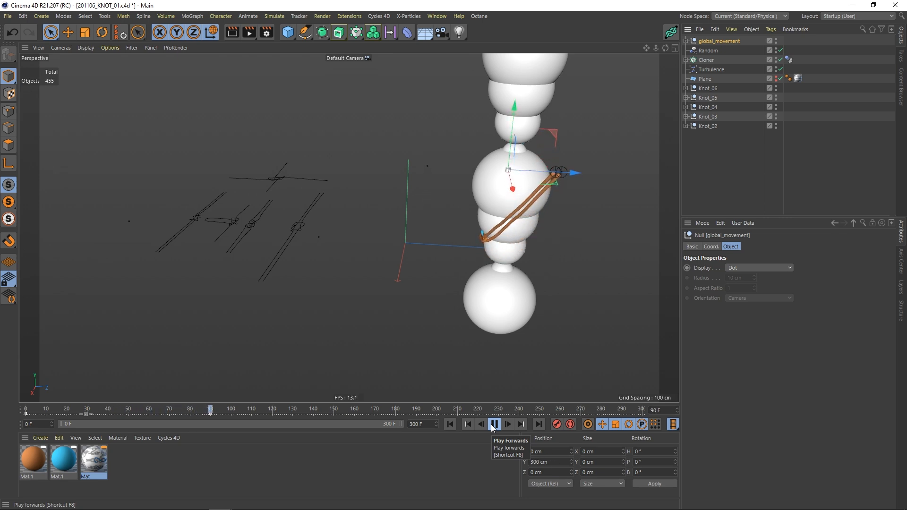
click(491, 426)
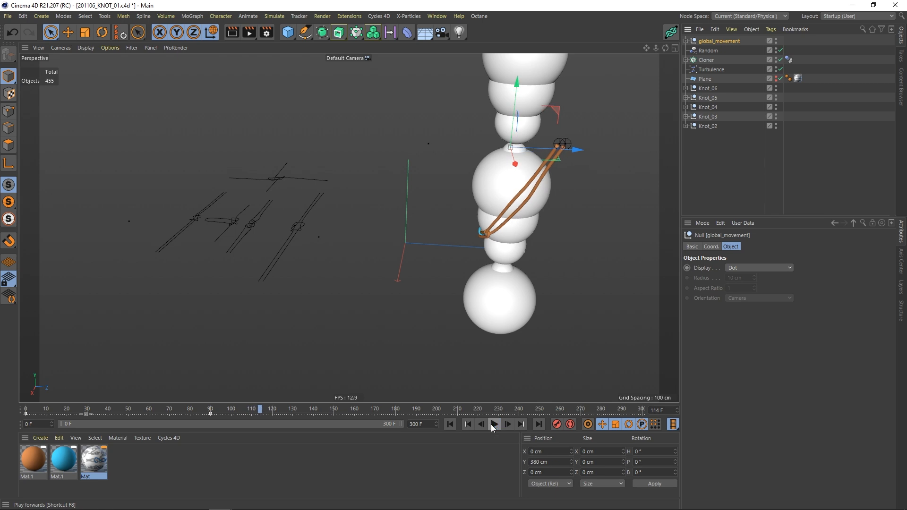
alt+drag(490, 180, 583, 184)
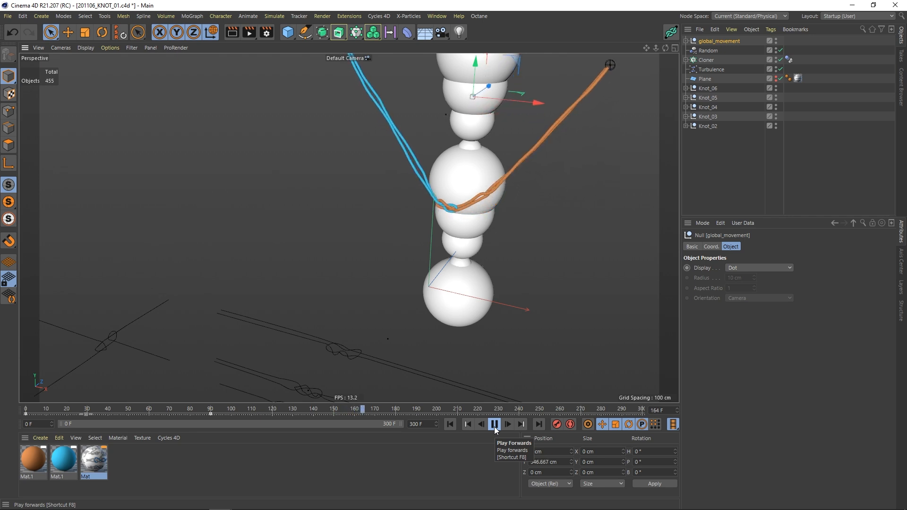
click(495, 425)
alt+drag(472, 172, 500, 177)
alt+right_drag(499, 173, 499, 161)
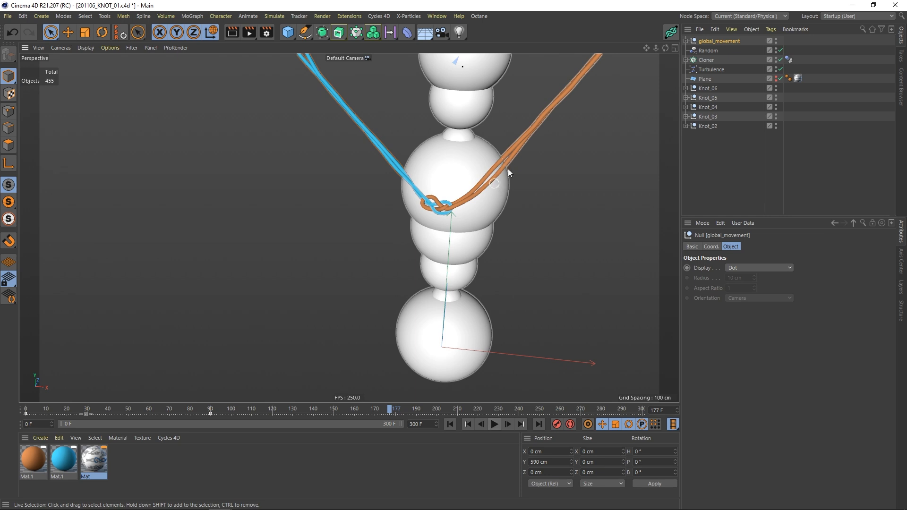
click(450, 426)
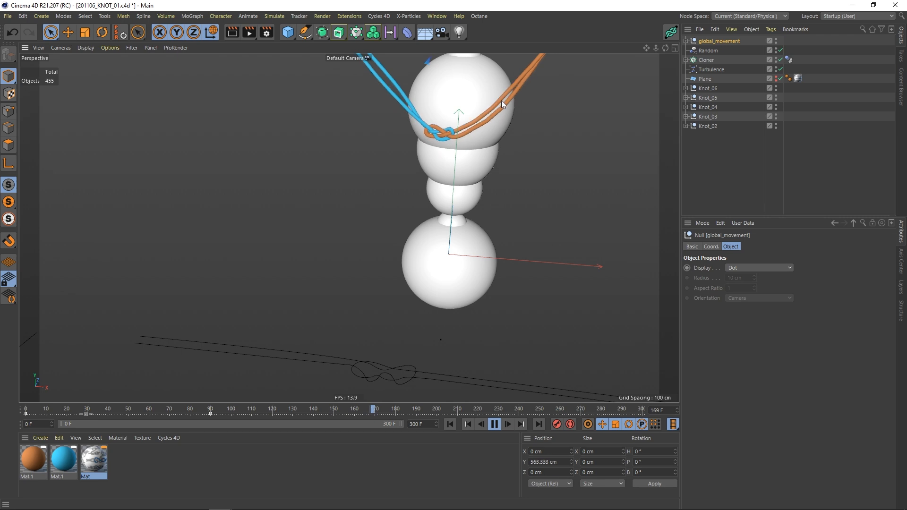
click(494, 423)
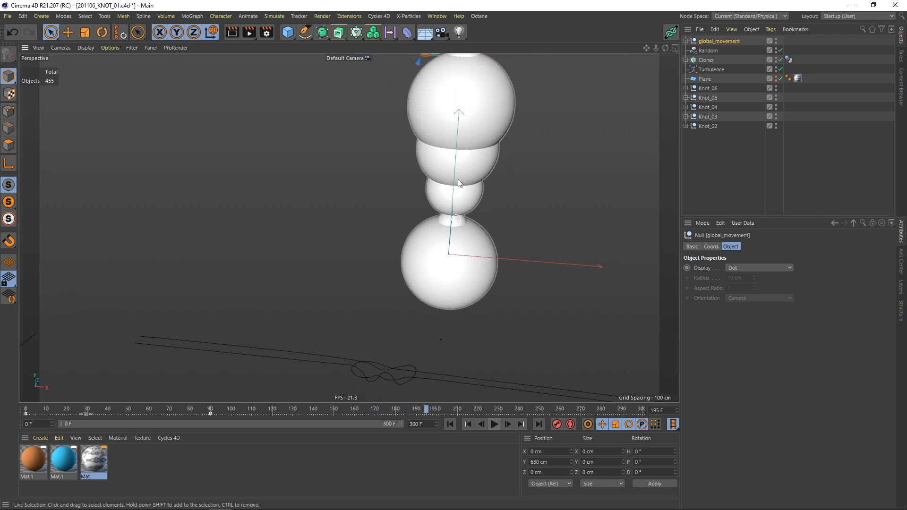
alt+middle_drag(460, 184, 471, 261)
alt+drag(472, 261, 436, 338)
click(449, 425)
Resize the Cloner's spheres: enlarge Sphere.1, shrink Sphere, and set the radius of Sphere.2 to 115.52 cm and Sphere.3 to 85 cm.
alt+drag(487, 285, 470, 239)
click(470, 239)
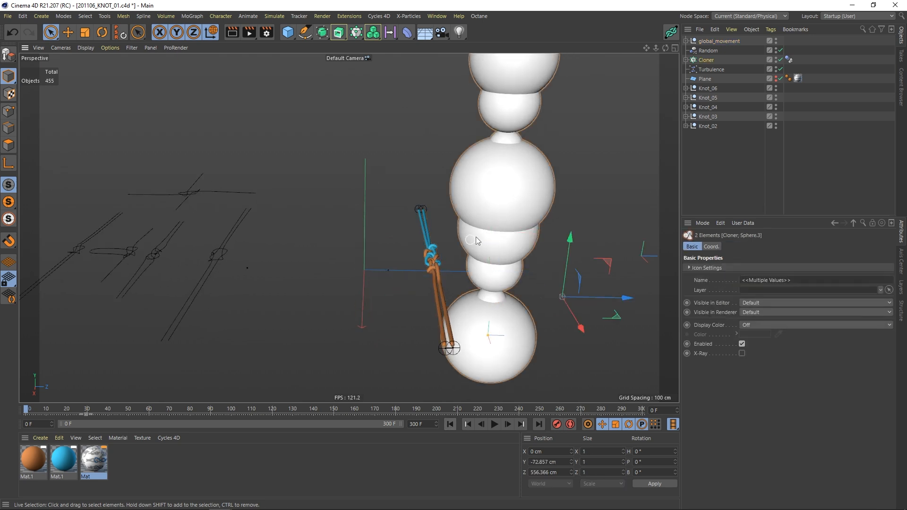
click(686, 60)
click(713, 80)
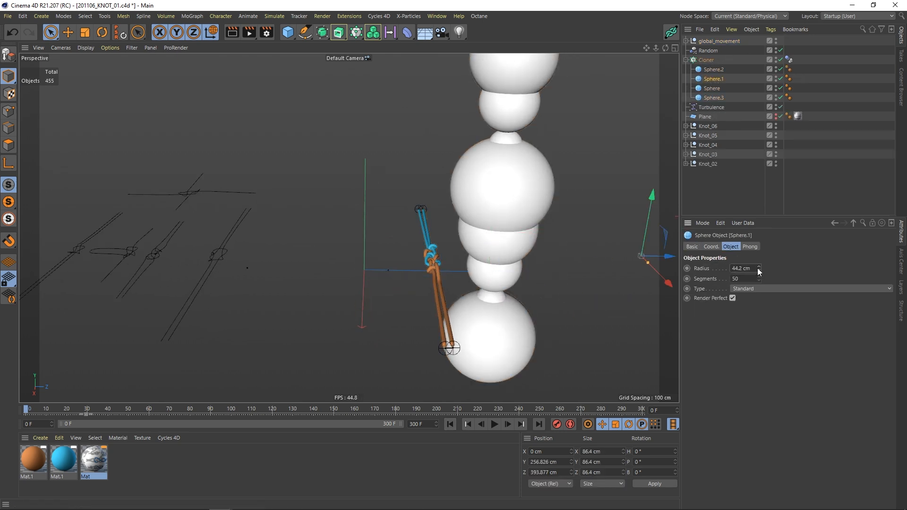
drag(757, 267, 757, 277)
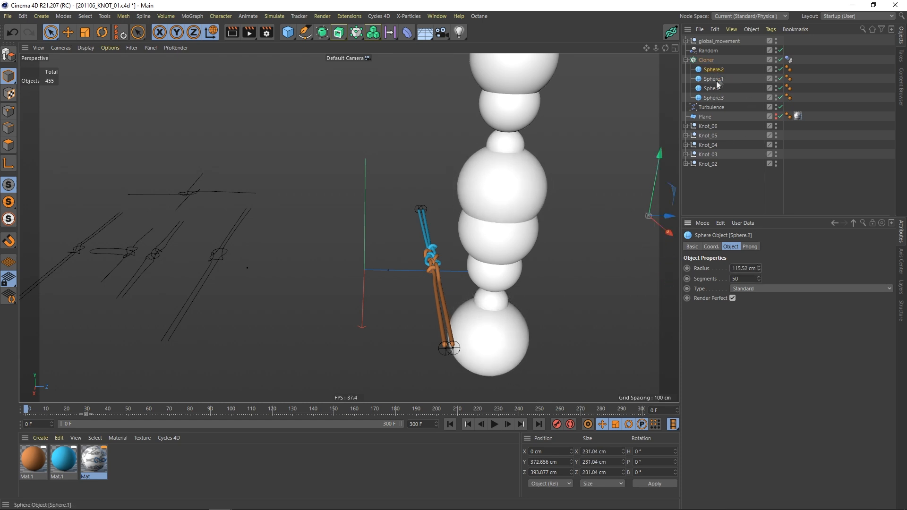
click(712, 89)
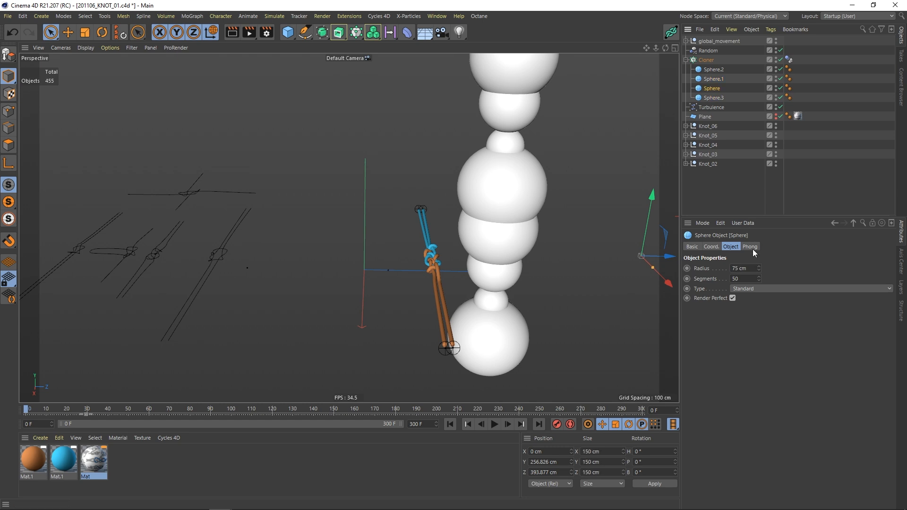
drag(757, 268, 757, 282)
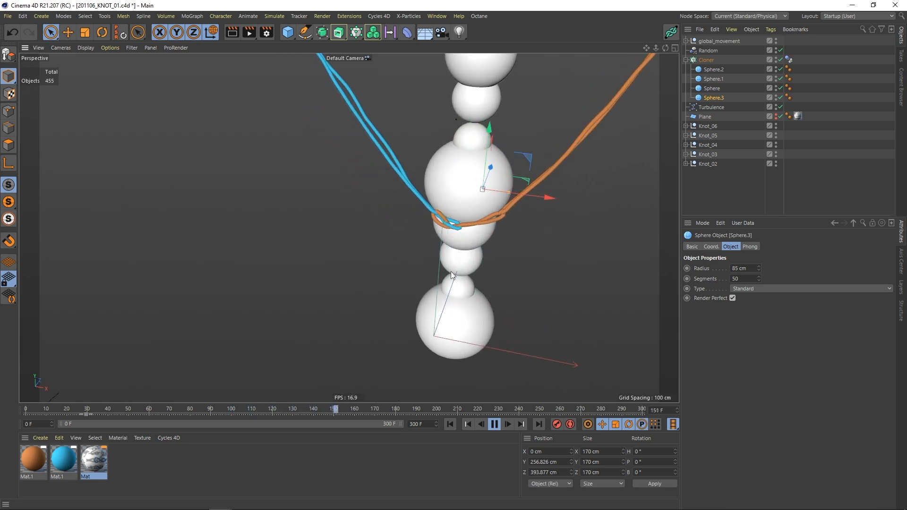
Rewind to the first frame and set Steps per Frame to 10 in the project's Expert dynamics settings.
click(448, 426)
mouse_move(462, 201)
alt+mouse_down()
mouse_move(379, 200)
mouse_move(406, 215)
alt+mouse_up()
key(ctrl+d)
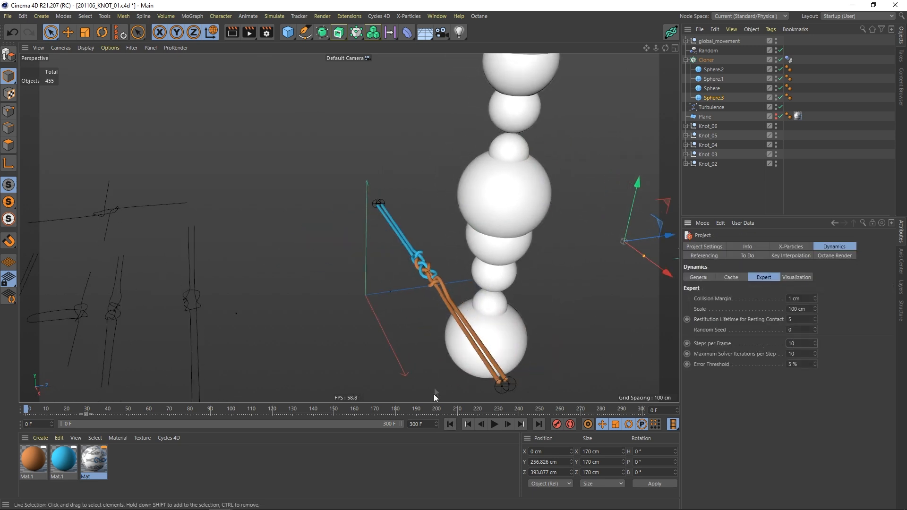
Play the simulation from several angles to check the knot's collision with the resized spheres, and rewind to the first frame.
click(495, 425)
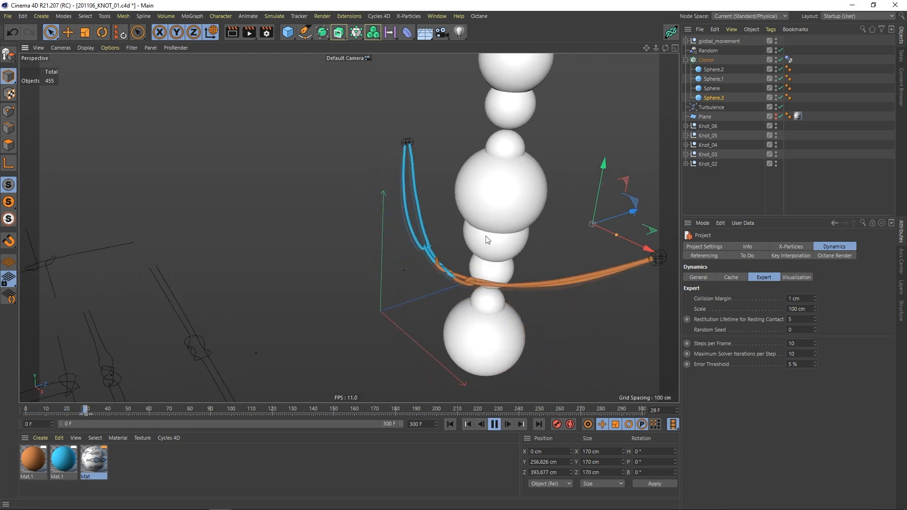
alt+drag(479, 230, 506, 211)
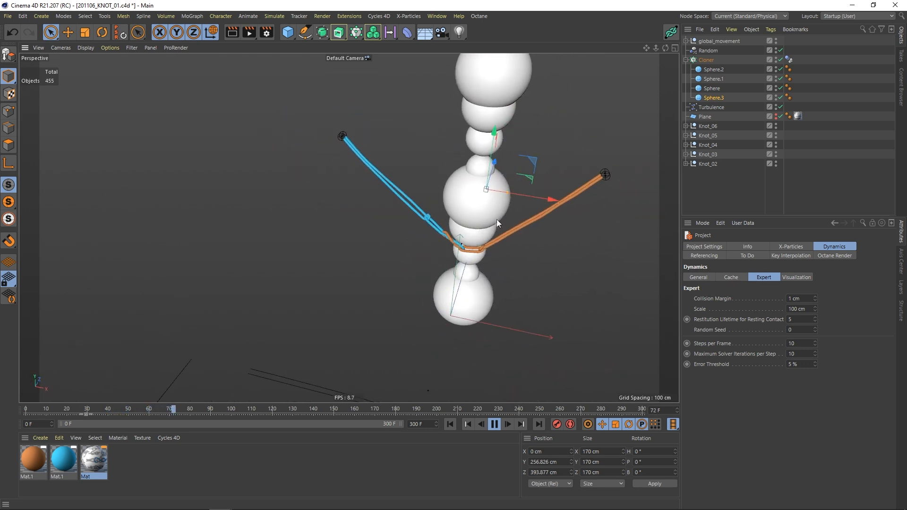
scroll(493, 221, up, 2)
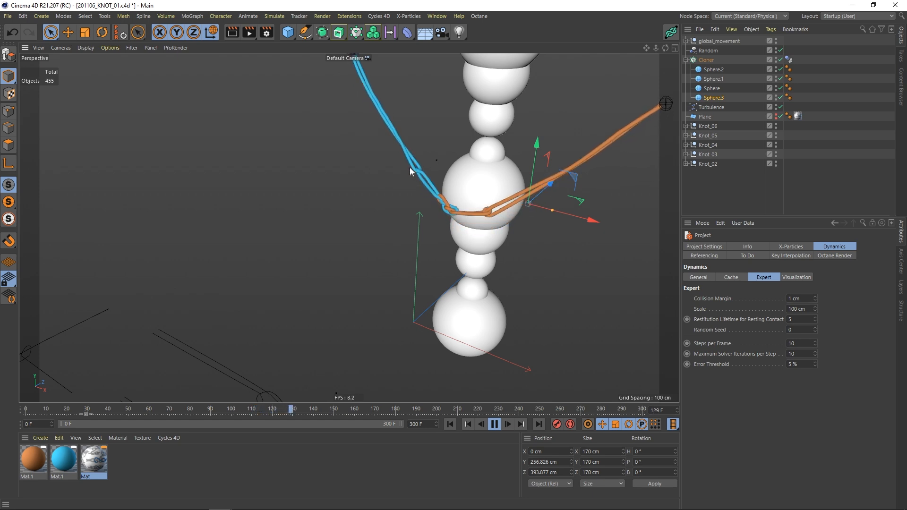
click(496, 425)
alt+drag(477, 198, 461, 212)
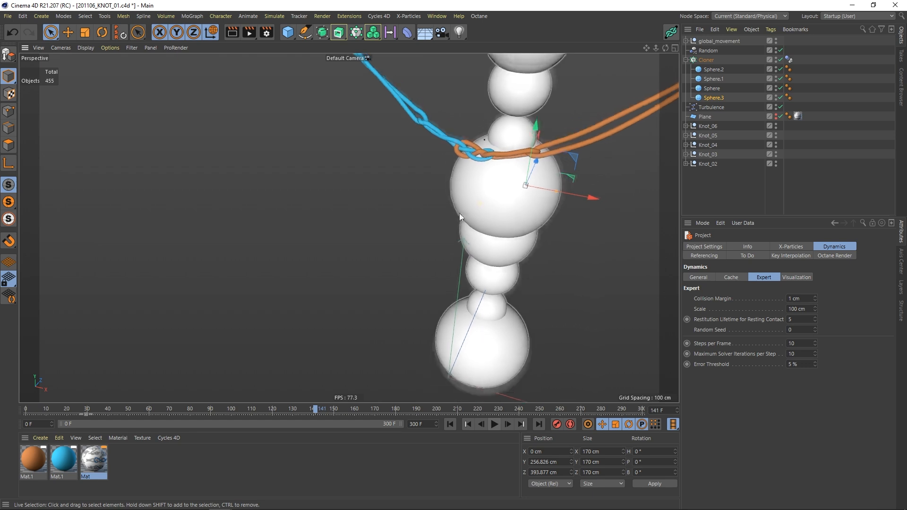
click(494, 425)
alt+drag(448, 316, 455, 390)
click(494, 424)
click(450, 424)
alt+drag(460, 303, 446, 315)
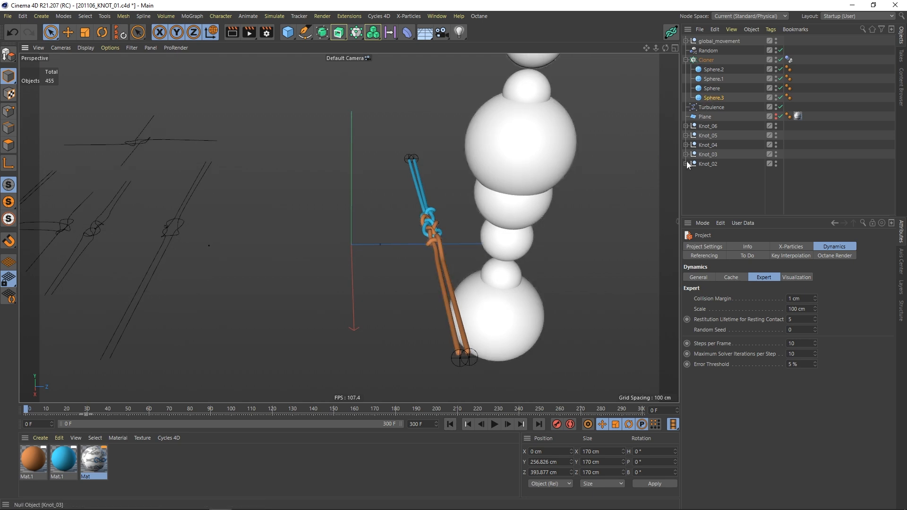
At frame 30, move the root and target controls of both HoRopes to about 411 cm along Z and keyframe their Z position.
click(686, 41)
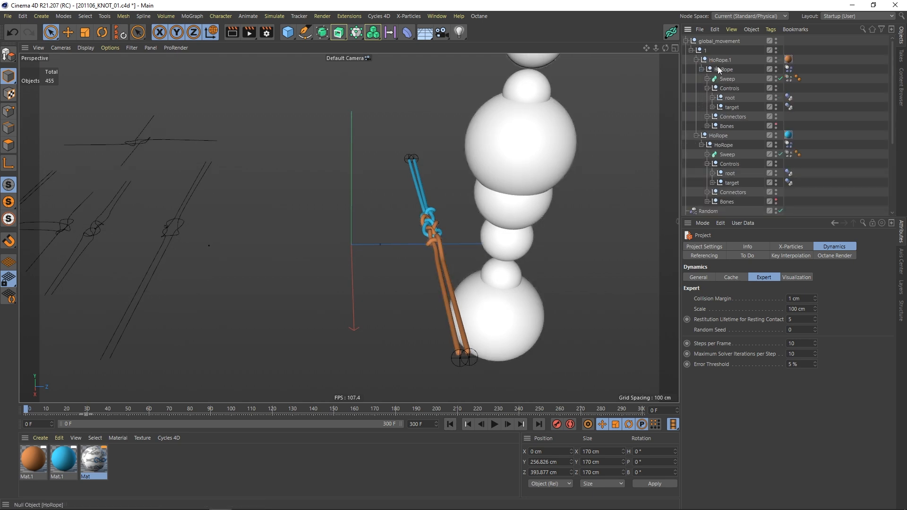
click(730, 98)
ctrl+click(732, 107)
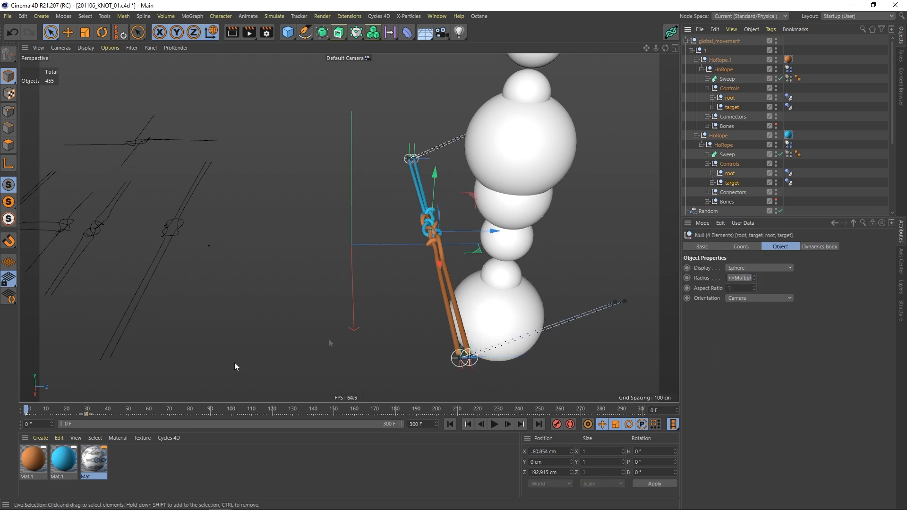
click(88, 412)
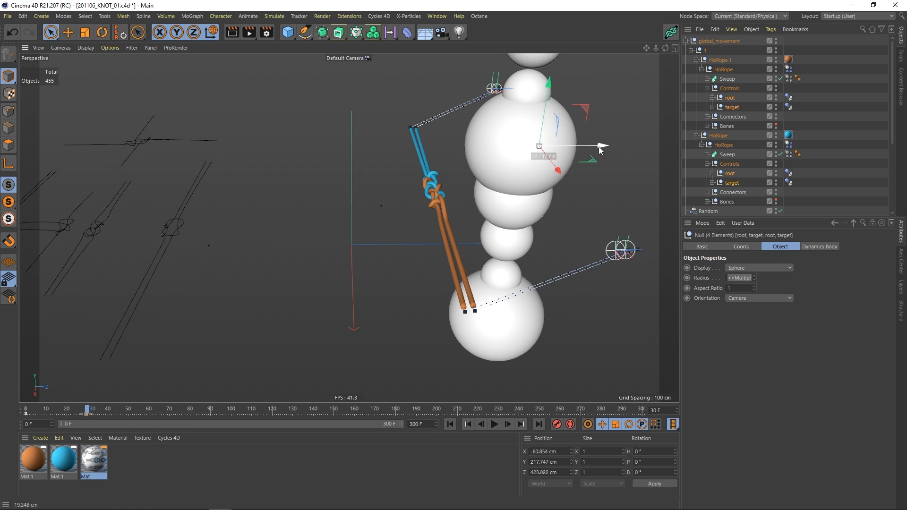
click(737, 247)
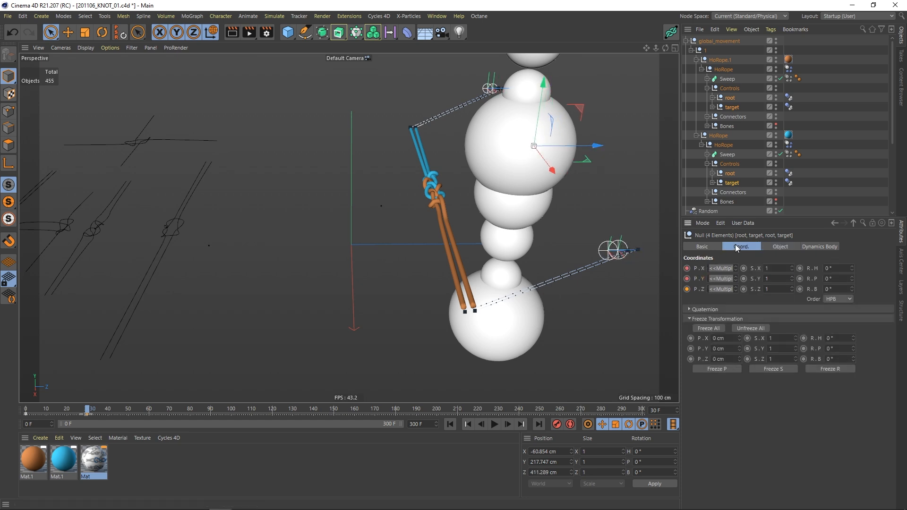
click(687, 290)
alt+drag(540, 175, 445, 142)
click(450, 423)
alt+drag(449, 256, 492, 206)
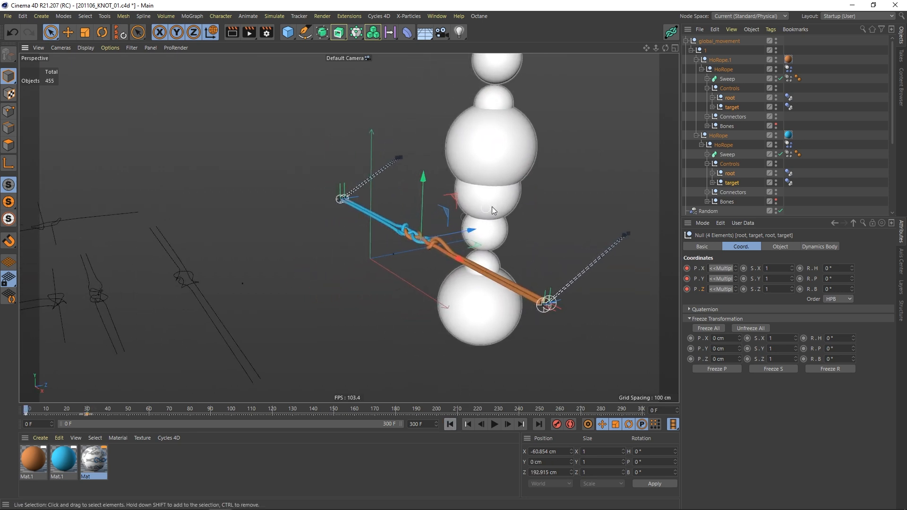
Duplicate the null "1" with its rope pair inside global_movement and raise the copy to about 105 cm on Y.
click(691, 51)
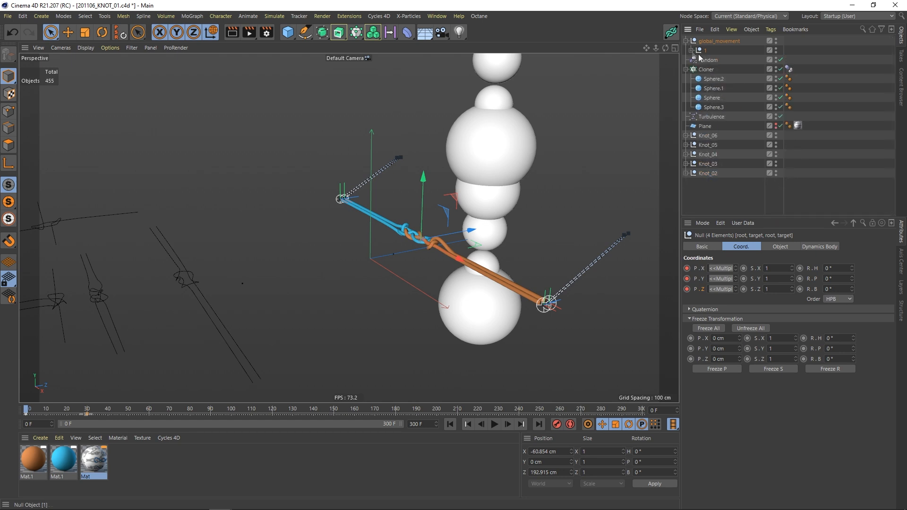
click(715, 51)
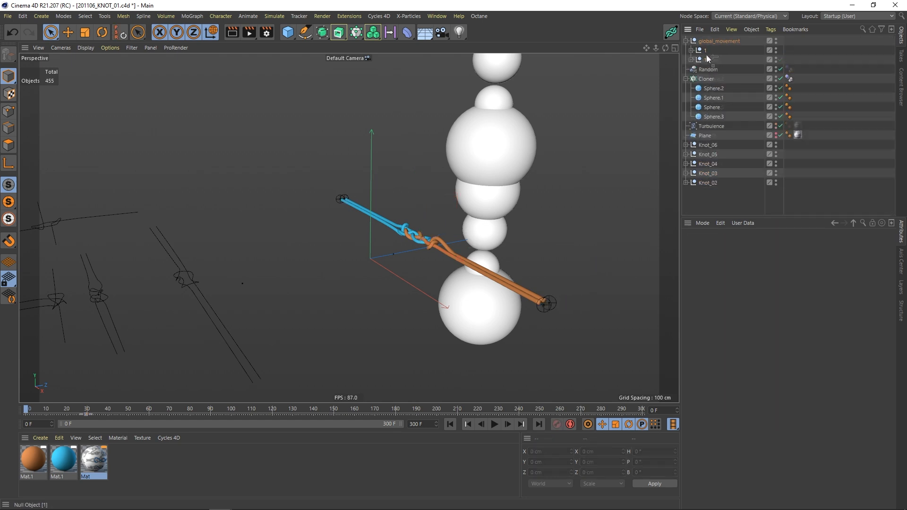
ctrl+drag(708, 57, 708, 57)
drag(52, 34, 71, 45)
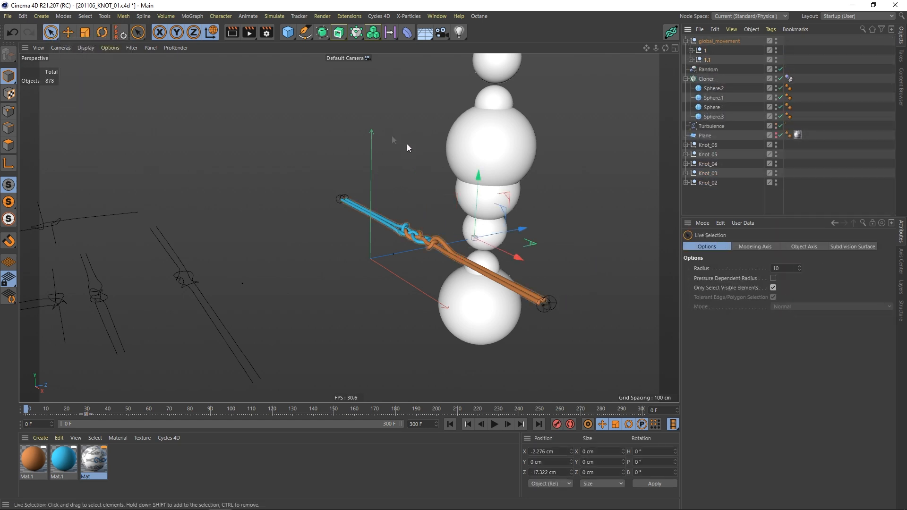
drag(479, 178, 480, 142)
scroll(453, 203, up, 3)
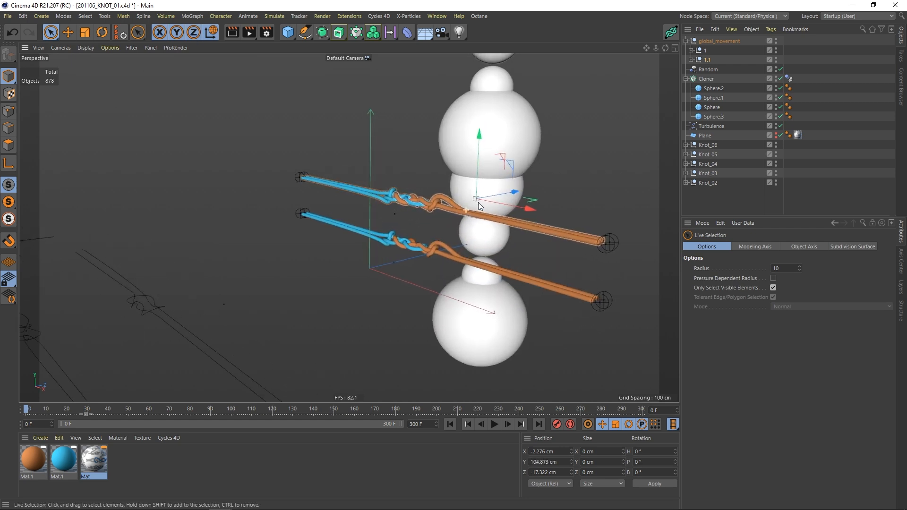
Delete the target controls of both HoRopes in the duplicated null 1.1, keeping their root controls.
click(691, 59)
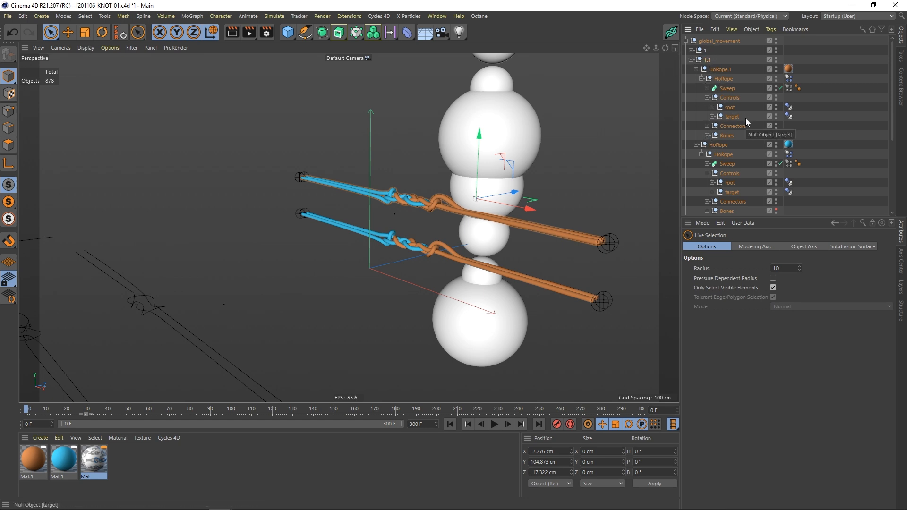
click(732, 116)
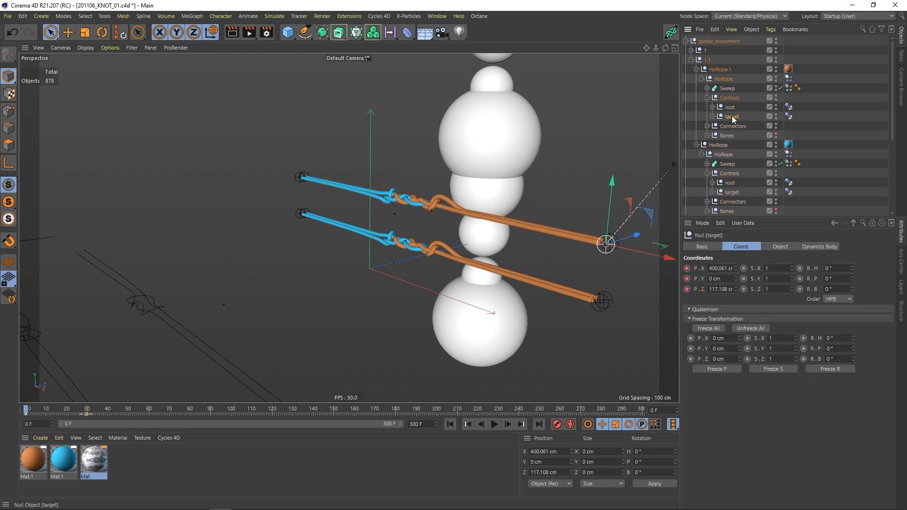
key(Delete)
click(731, 182)
key(Delete)
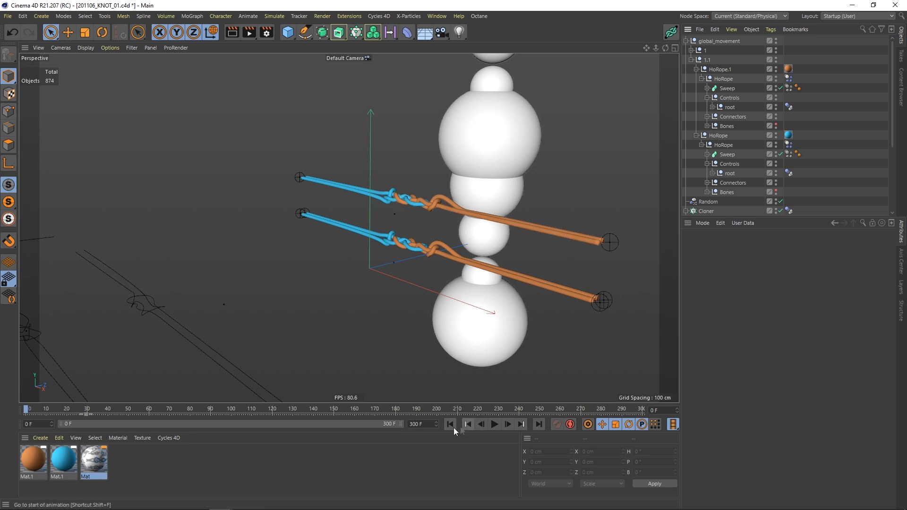
Play the simulation in stages from different angles to check how the two knotted rope pairs with loose ends behave.
click(494, 425)
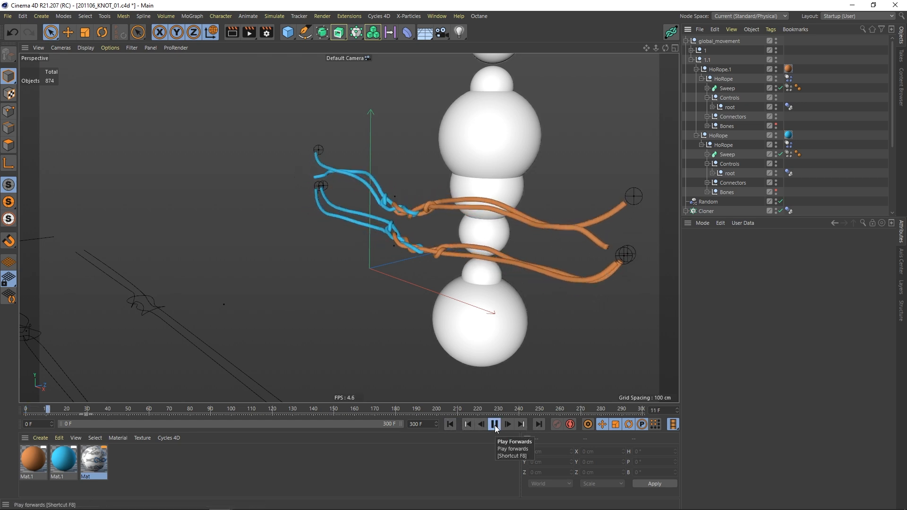
click(494, 425)
alt+drag(415, 212, 562, 210)
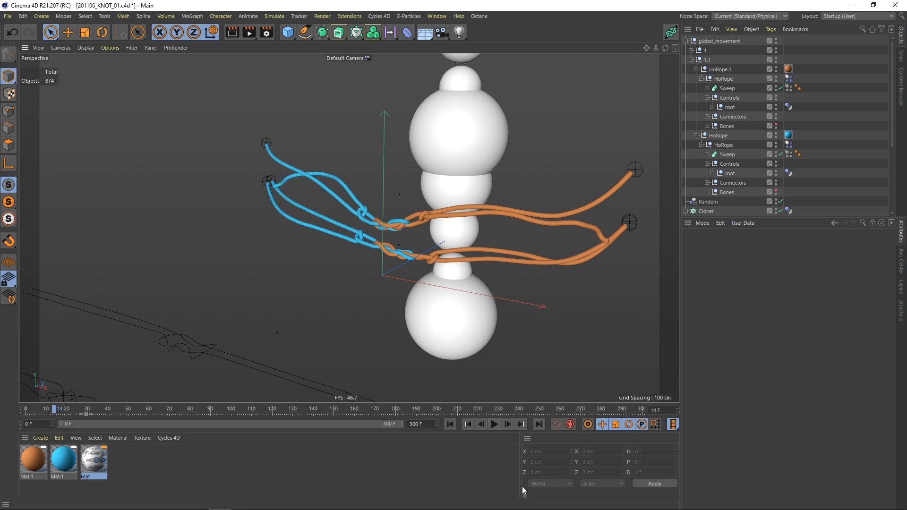
click(497, 427)
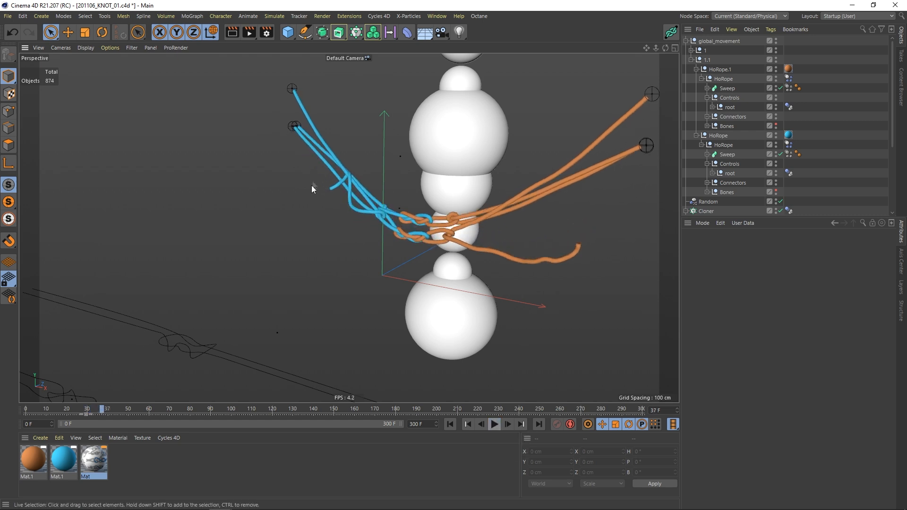
click(494, 424)
click(494, 425)
Shorten the animation to 150 frames and bake all dynamics from the blue HoRope's Dynamics Body tag cache.
click(788, 145)
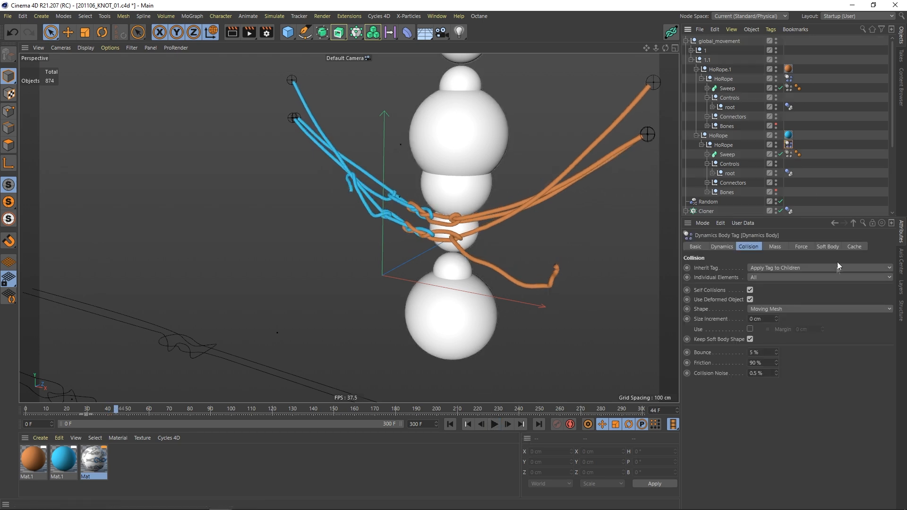
click(850, 248)
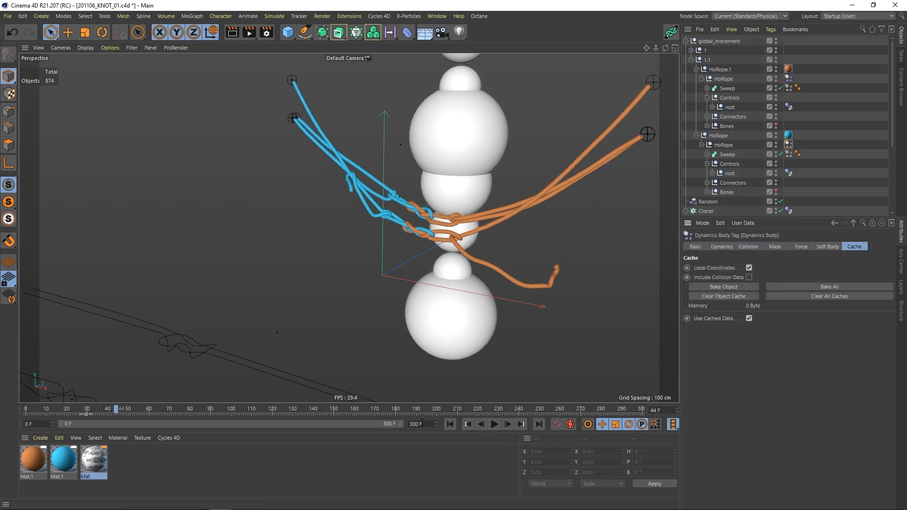
key(Return)
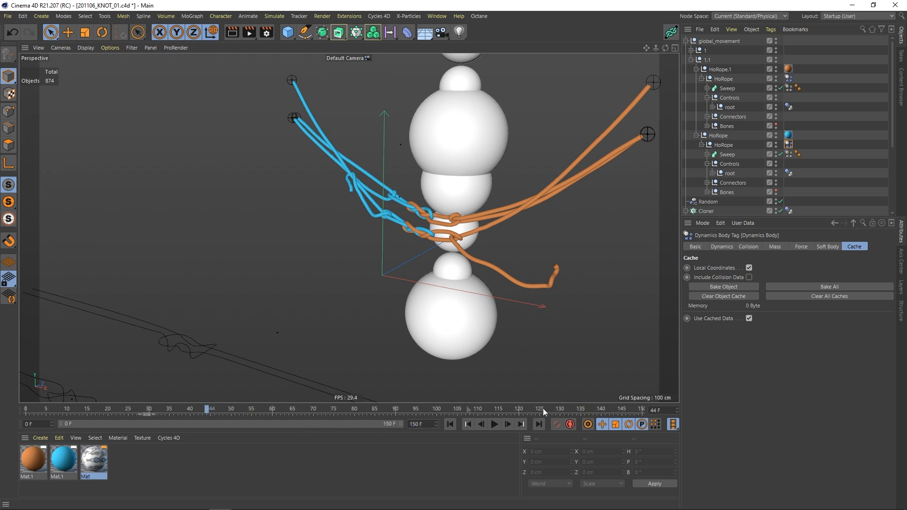
click(811, 287)
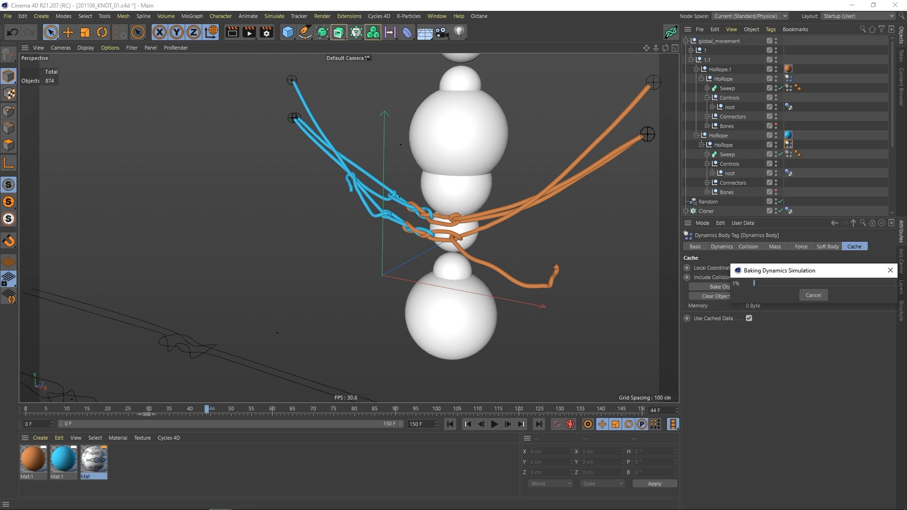
Rewind to the first frame and play the baked simulation to examine the ropes sliding up the sphere column.
drag(34, 407, 454, 398)
click(450, 424)
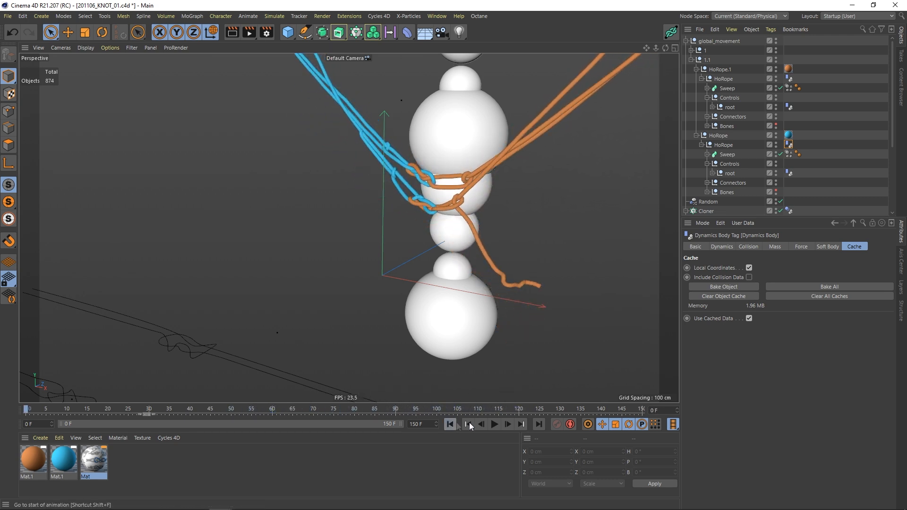
click(494, 424)
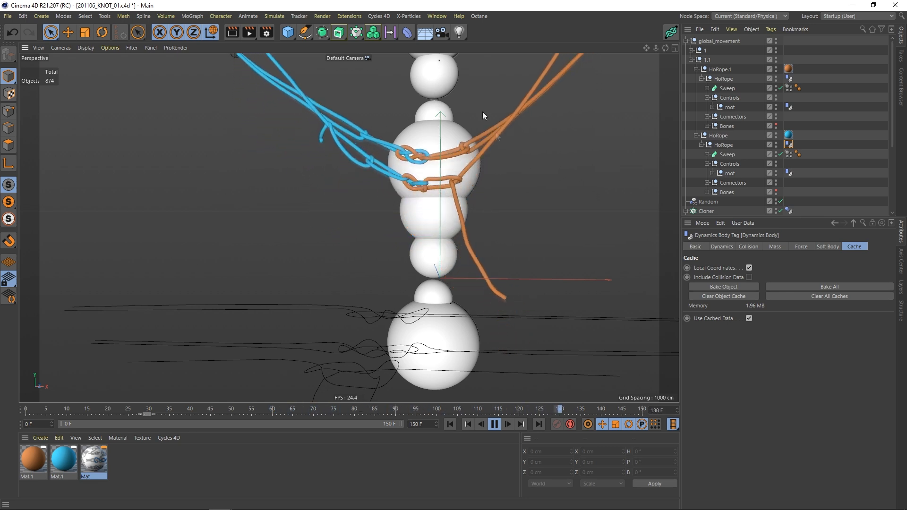
click(495, 425)
alt+drag(429, 265, 419, 188)
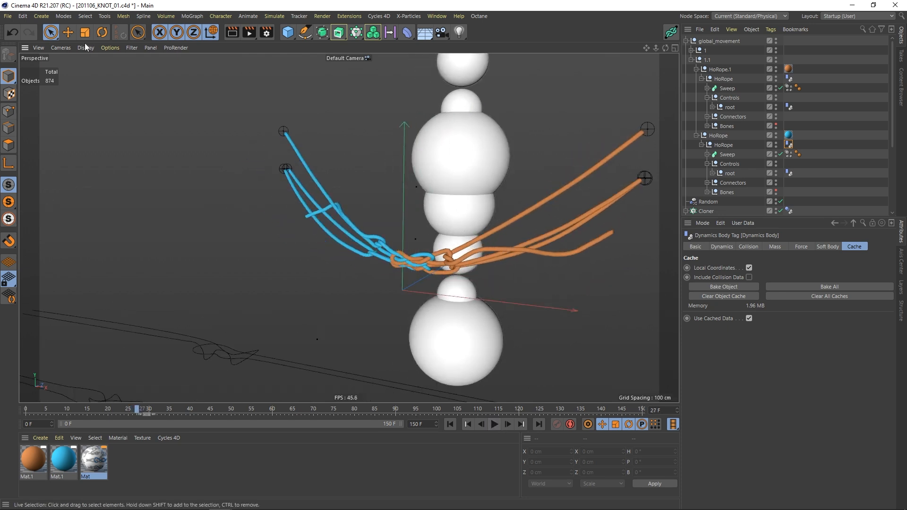
Start a new project and add a default cube.
click(8, 16)
click(28, 23)
drag(288, 33, 371, 46)
scroll(439, 212, down, 4)
alt+middle_drag(393, 223, 400, 247)
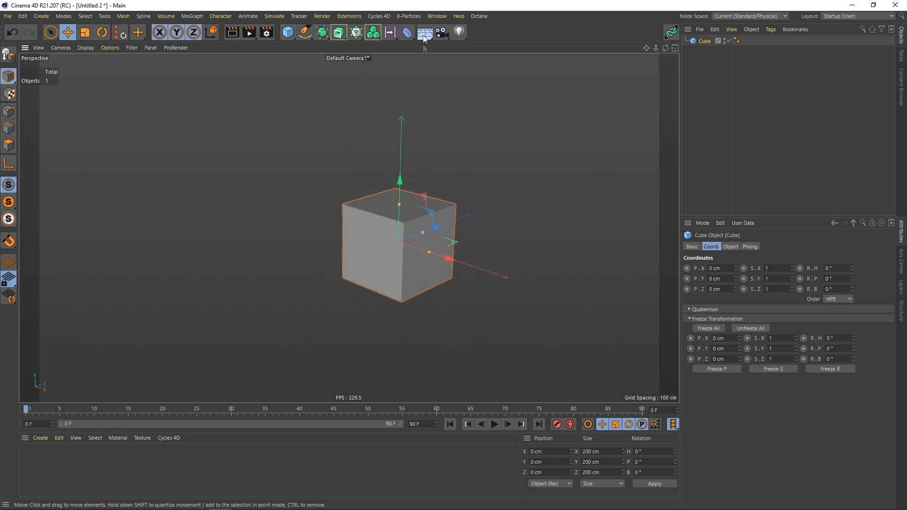
Add a MoGraph Cloner, make the cube its child, and show the Cloner's object properties.
click(191, 16)
click(208, 31)
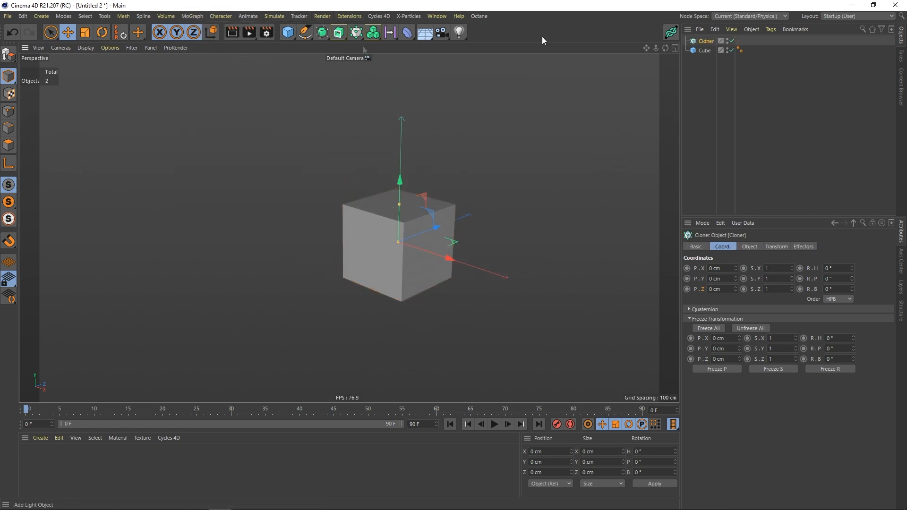
drag(705, 50, 710, 41)
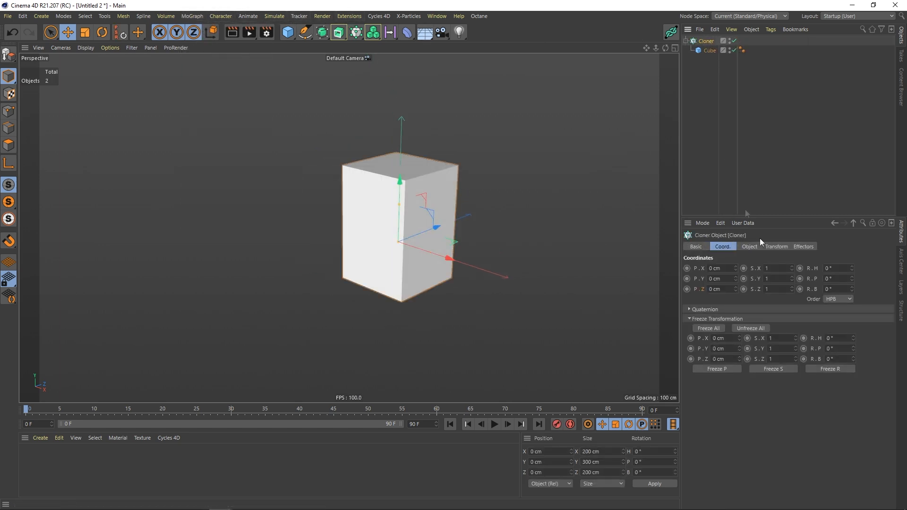
click(750, 247)
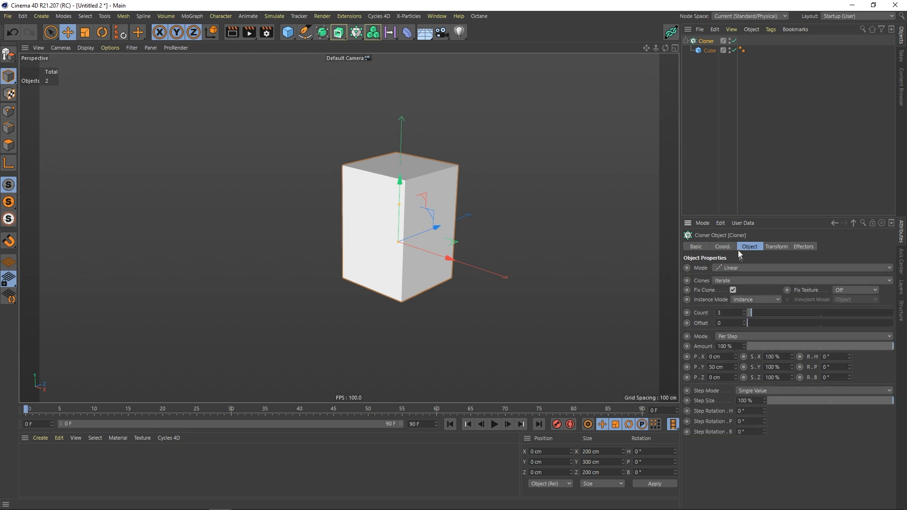
Enable the cube's fillet with a radius of 11 cm and a subdivision of 5.
click(707, 51)
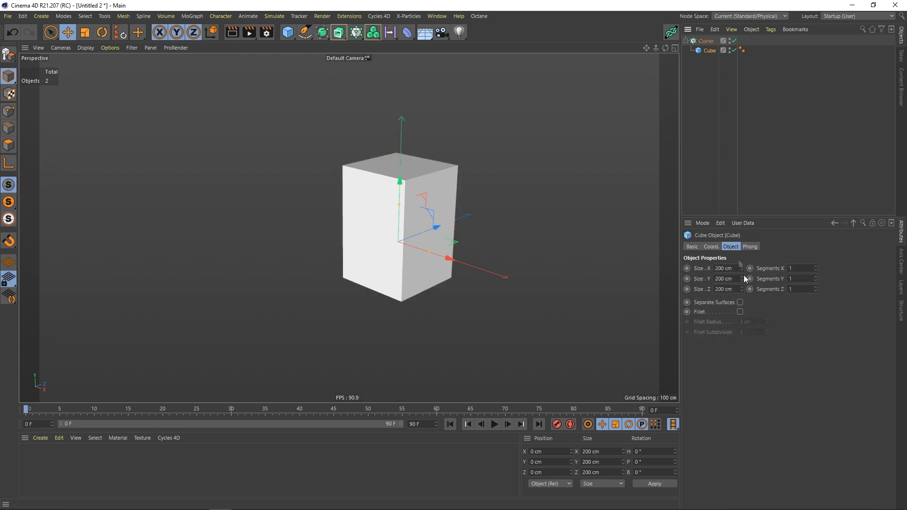
click(740, 312)
drag(766, 324, 767, 325)
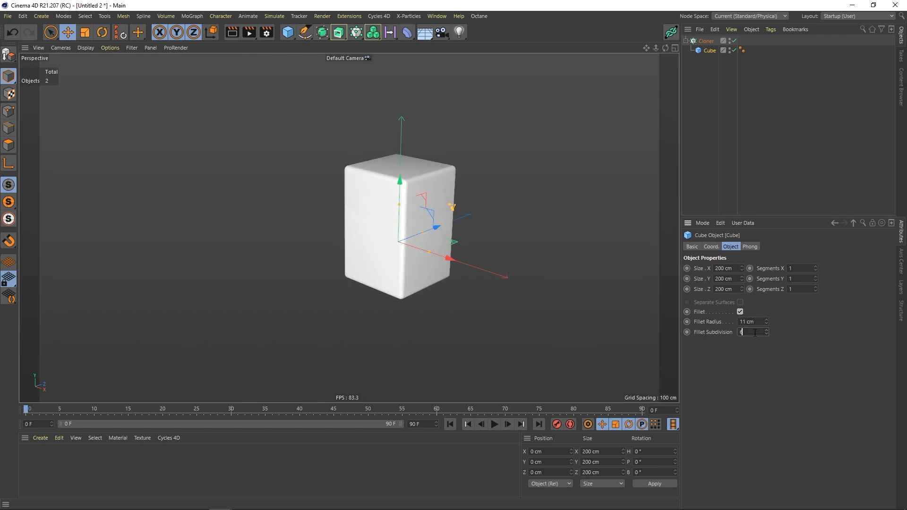
Set the linear Cloner's Y offset to 126 cm per step and its count to 21 to build a tall column.
scroll(418, 192, down, 2)
alt+drag(416, 193, 377, 81)
click(707, 41)
mouse_move(736, 367)
mouse_down()
mouse_move(736, 328)
mouse_move(758, 310)
mouse_up()
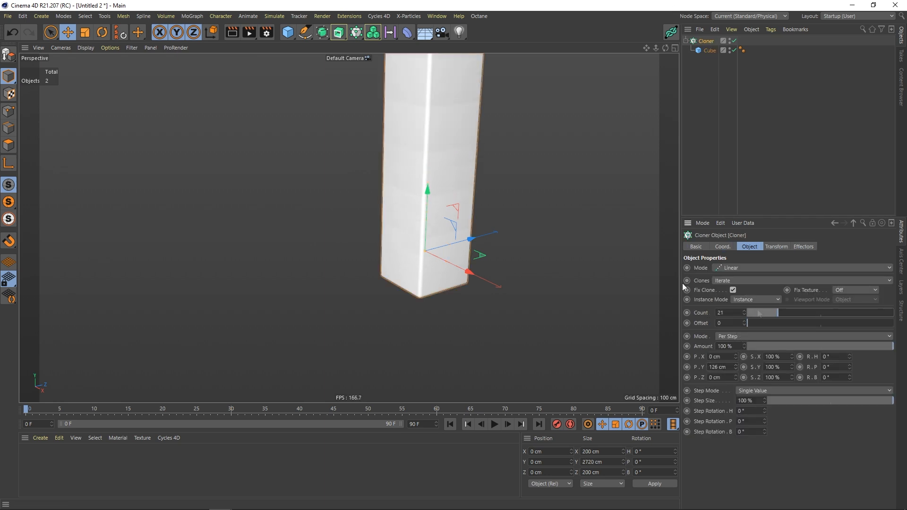
scroll(427, 172, down, 2)
alt+middle_drag(427, 172, 440, 236)
Duplicate the cube inside the Cloner and set the copy's X, Y and Z sizes to 80 cm.
ctrl+drag(711, 52, 711, 60)
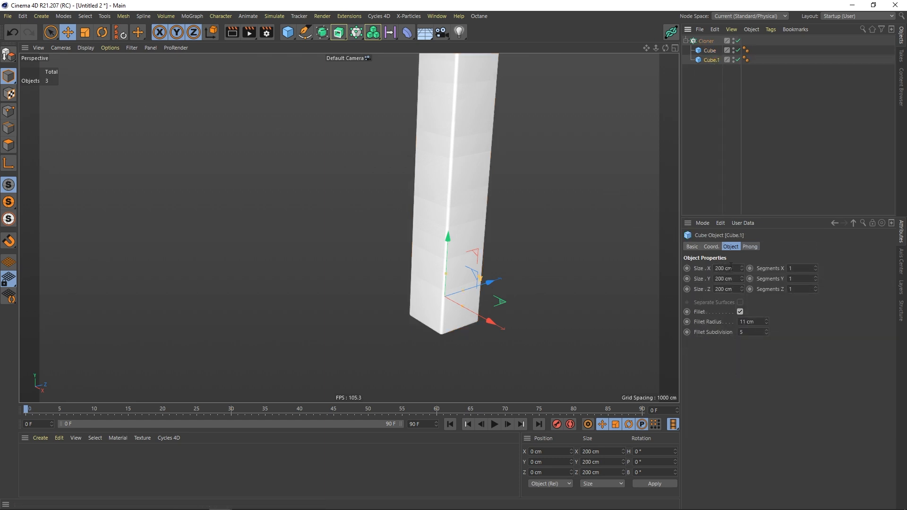
double_click(732, 279)
text(80)
double_click(731, 289)
text(80)
key(Return)
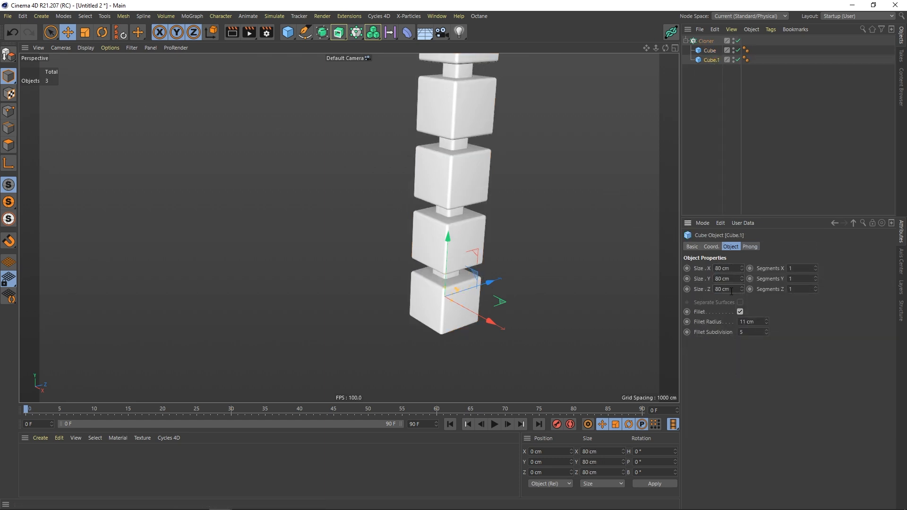
Duplicate Cube.1 inside the Cloner and set the copy's X, Y and Z size to 150 cm.
alt+drag(370, 217, 451, 221)
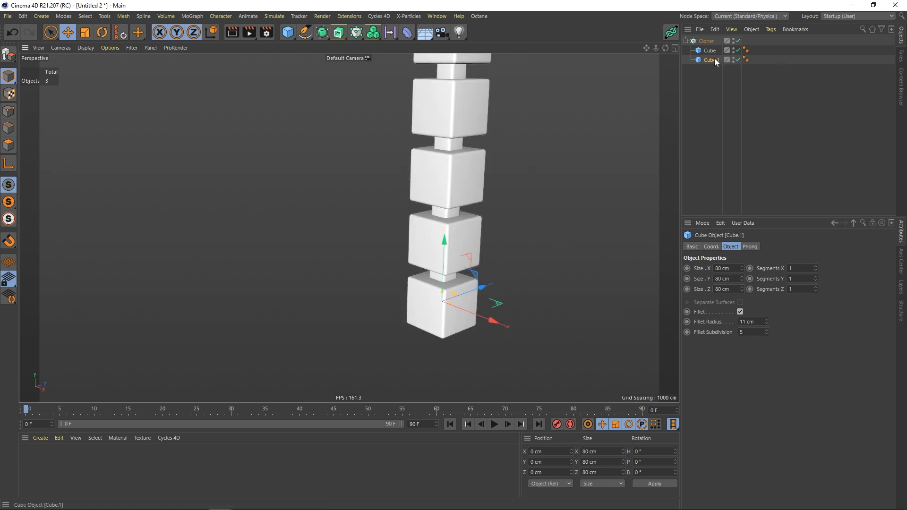
ctrl+drag(717, 58, 715, 65)
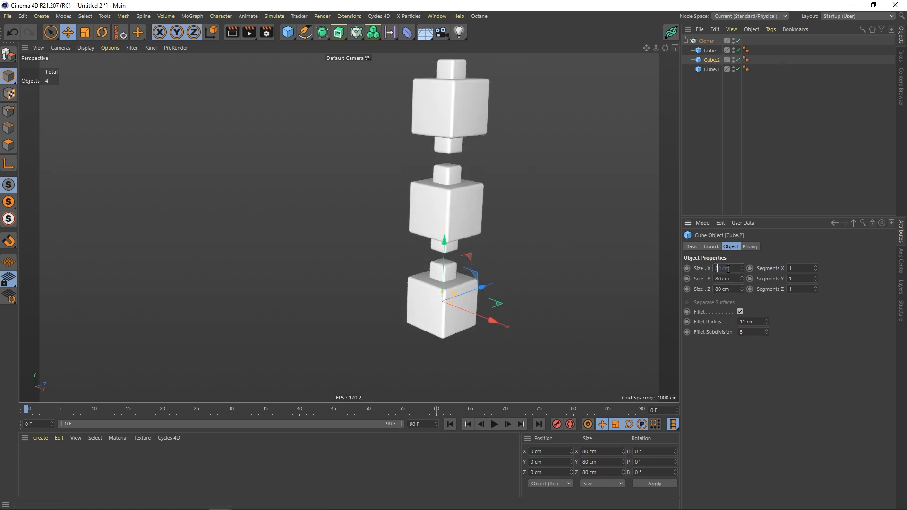
text(150)
key(Return)
double_click(725, 288)
text(150)
key(Return)
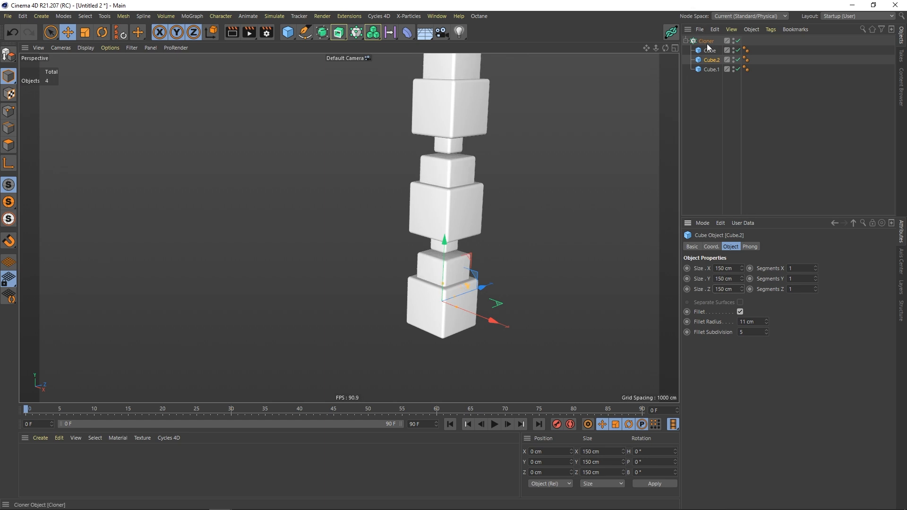
Add a Random effector to the Cloner.
click(708, 42)
click(193, 18)
mouse_move(197, 30)
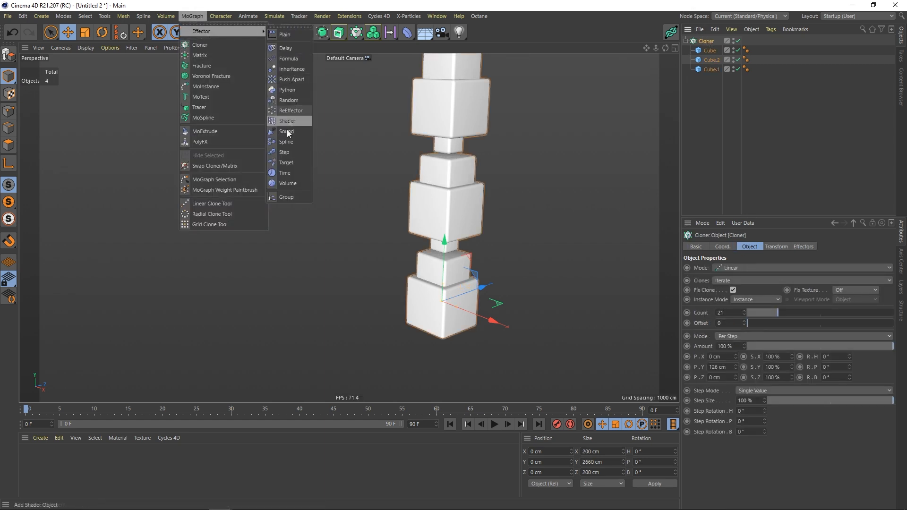
click(291, 102)
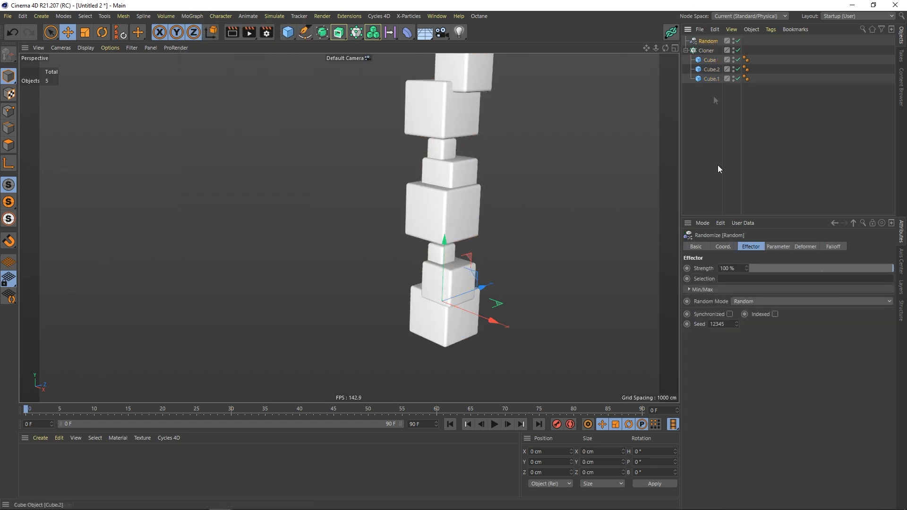
Disable the Random effector's position influence and randomize rotation by 360° on H, P and B.
click(778, 247)
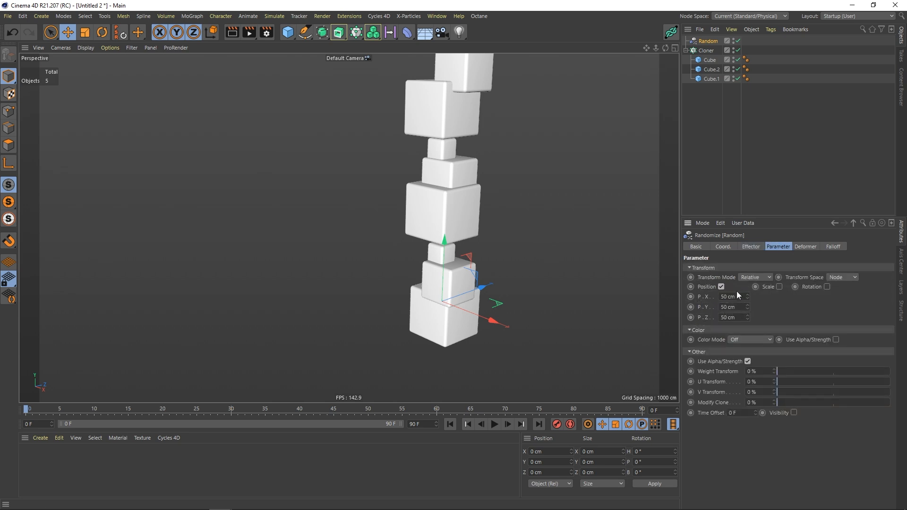
click(721, 287)
click(808, 287)
drag(833, 309, 834, 273)
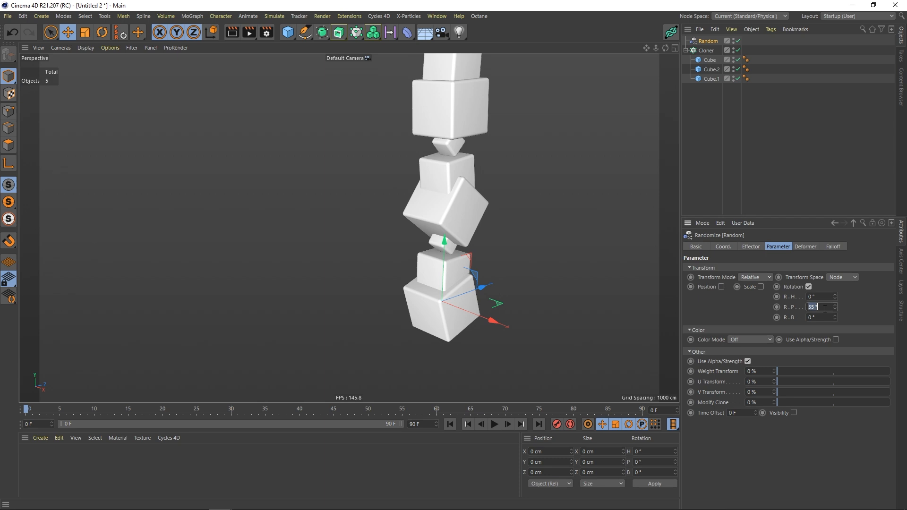
key(Return)
click(827, 298)
text(360)
key(Return)
alt+drag(456, 164, 481, 164)
text(360)
key(Return)
mouse_move(627, 227)
alt+mouse_down()
mouse_move(512, 158)
mouse_move(446, 153)
mouse_move(449, 176)
mouse_move(396, 172)
mouse_move(421, 193)
mouse_move(468, 157)
mouse_move(423, 149)
mouse_move(447, 162)
mouse_move(421, 160)
mouse_move(446, 159)
mouse_move(426, 162)
mouse_move(421, 187)
mouse_move(449, 155)
mouse_move(458, 162)
mouse_move(446, 161)
alt+mouse_up()
Switch to the open scene 201106_KNOT_01.c4d.
click(437, 16)
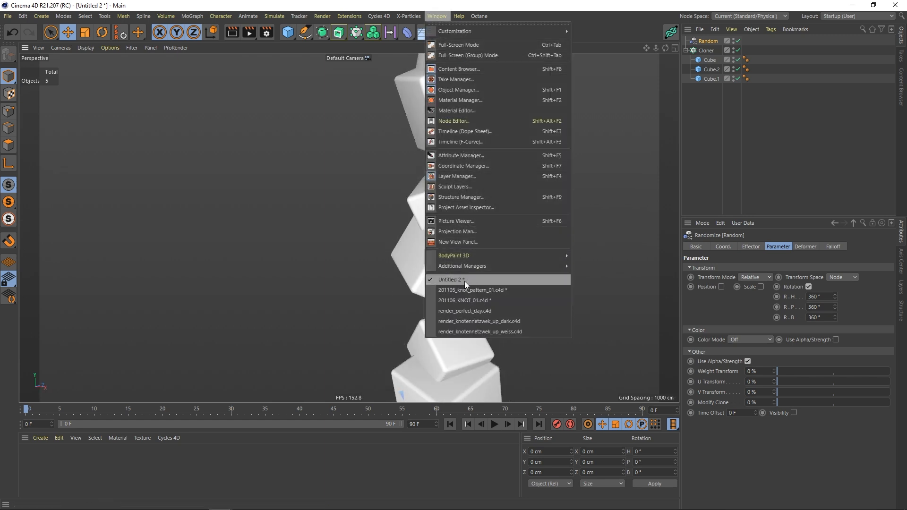
click(431, 104)
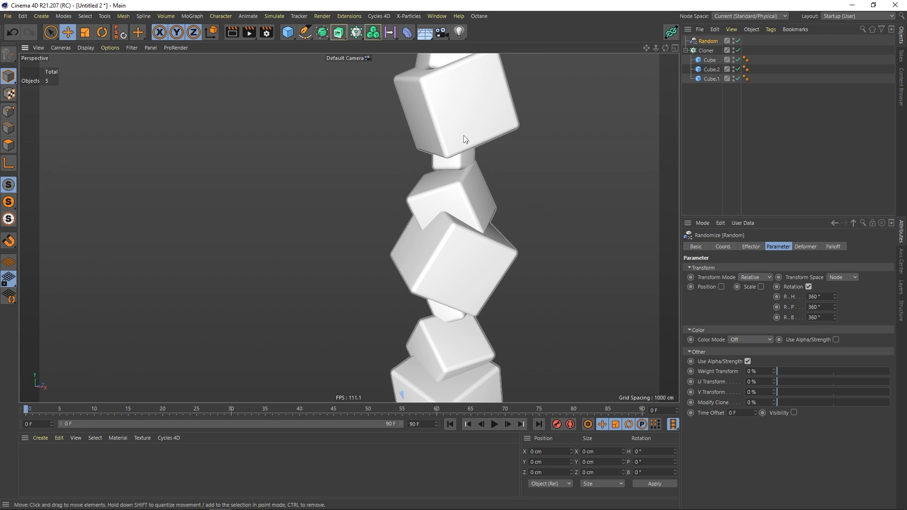
click(436, 16)
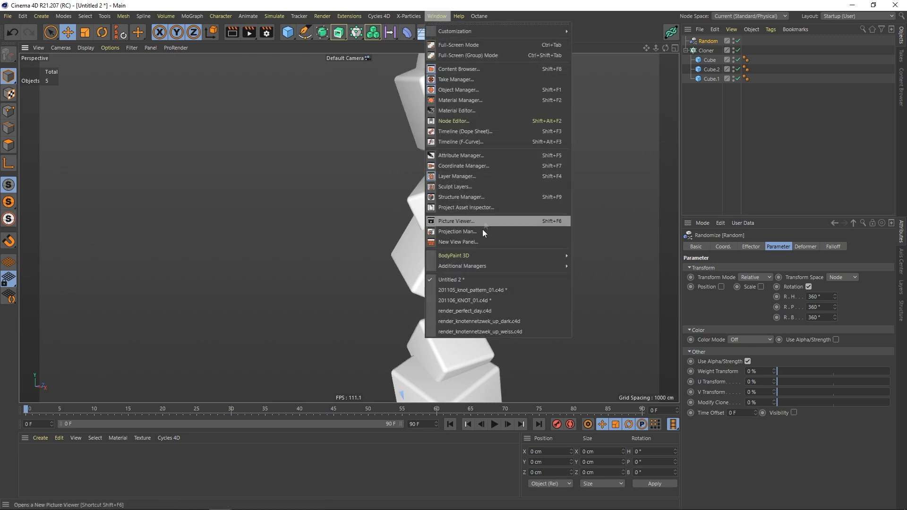
click(467, 301)
alt+drag(467, 191, 441, 193)
Return to frame 0 and clear the object cache of the orange rope's Dynamics Body tag in group 1.1.
mouse_move(149, 409)
mouse_down()
mouse_move(254, 399)
mouse_move(548, 339)
mouse_move(256, 364)
mouse_up()
click(450, 425)
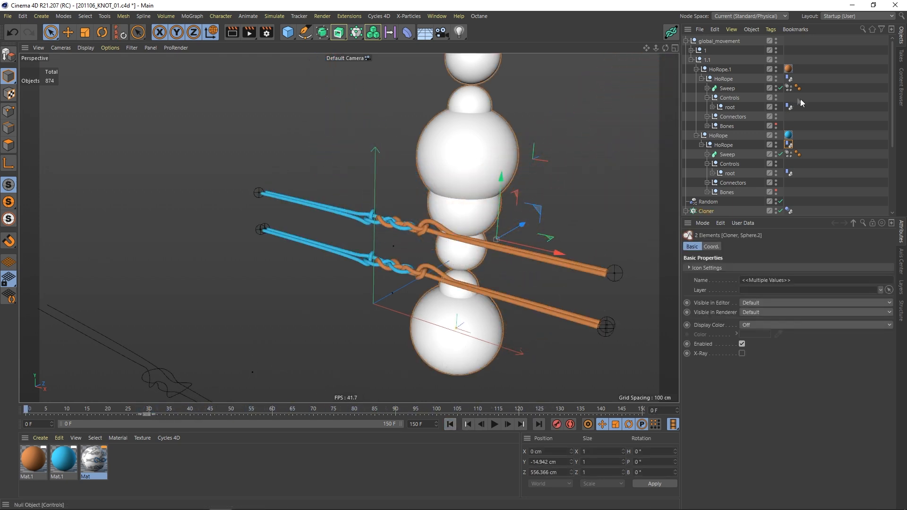
click(788, 78)
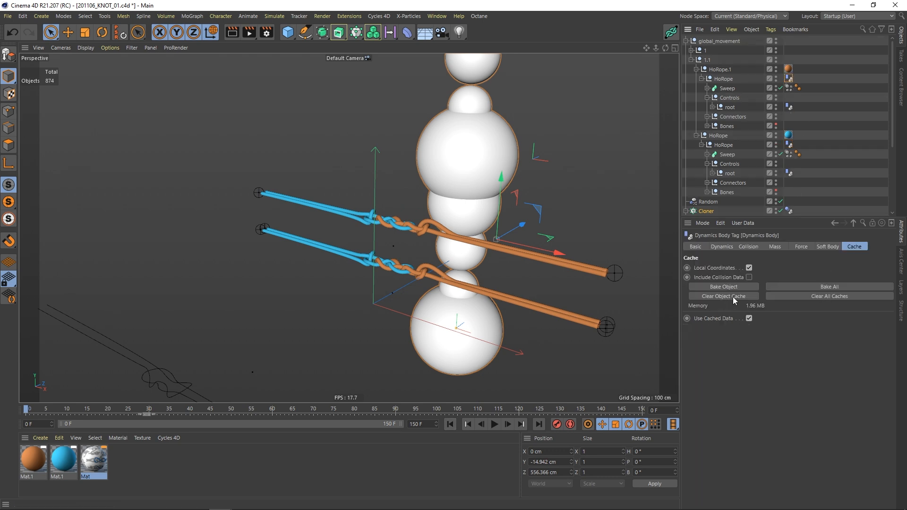
click(691, 60)
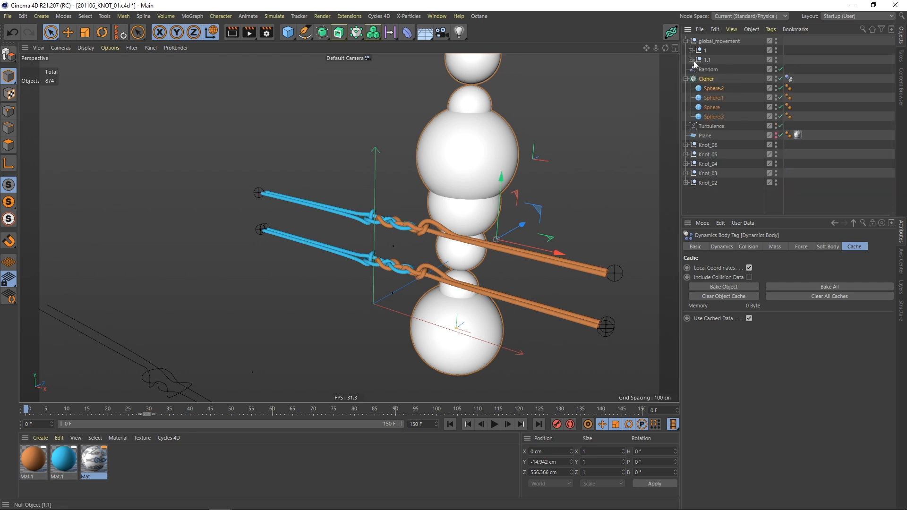
Try duplicating knot group 1.1 inside global_movement.
click(719, 60)
ctrl+drag(709, 61, 709, 66)
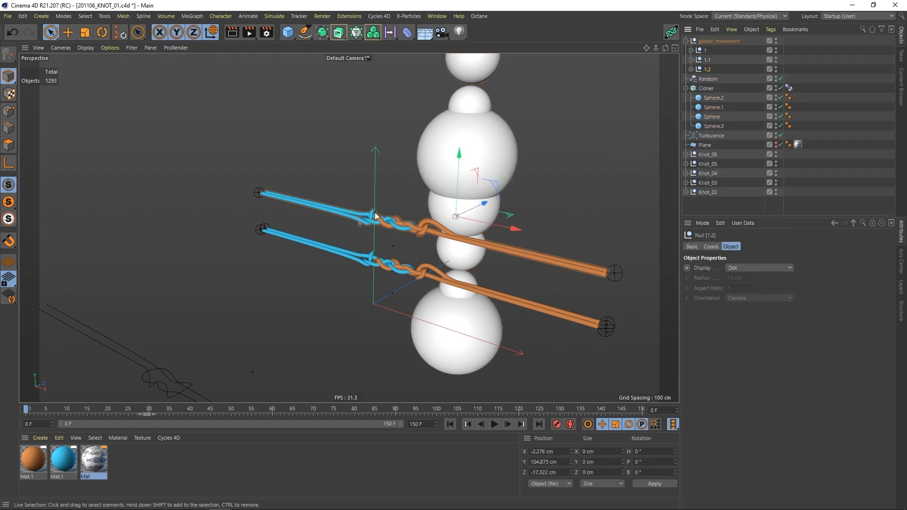
alt+drag(380, 201, 350, 200)
click(51, 32)
alt+middle_drag(420, 210, 389, 212)
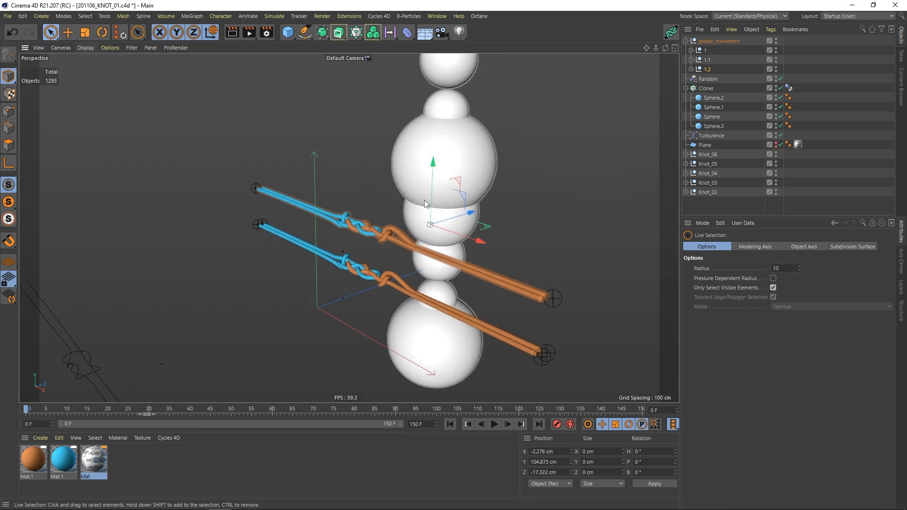
Delete the copy of group 1.1 and put a duplicate of group 1 named 1.2 in its place.
click(710, 67)
key(Delete)
key(ctrl+z)
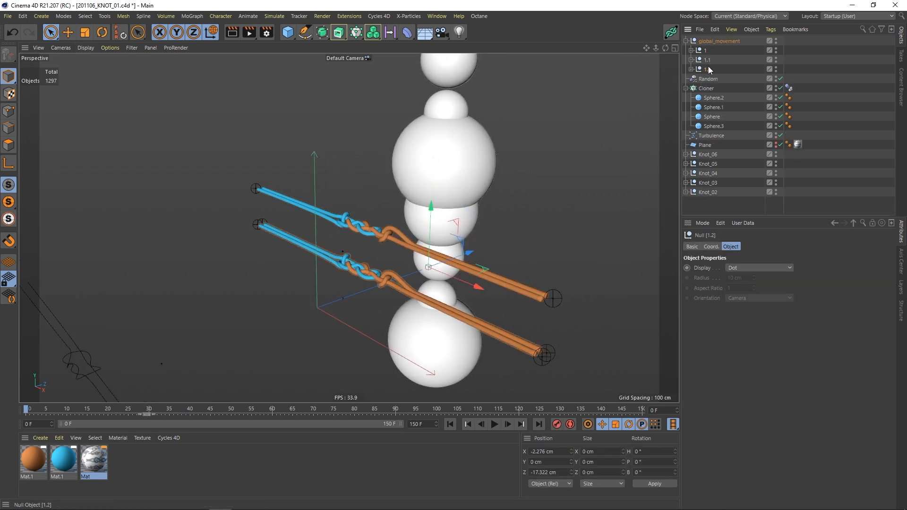
Delete the root control from both the orange and the blue rope in group 1.2.
click(692, 60)
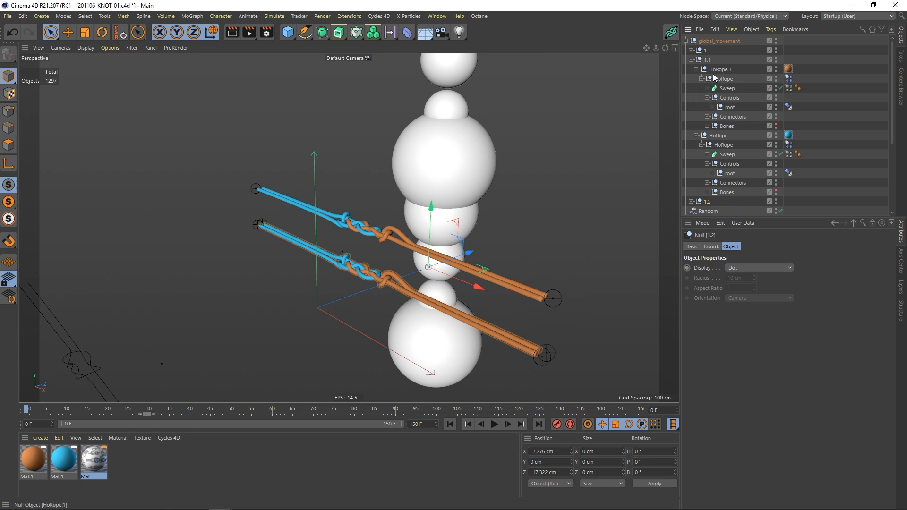
click(691, 60)
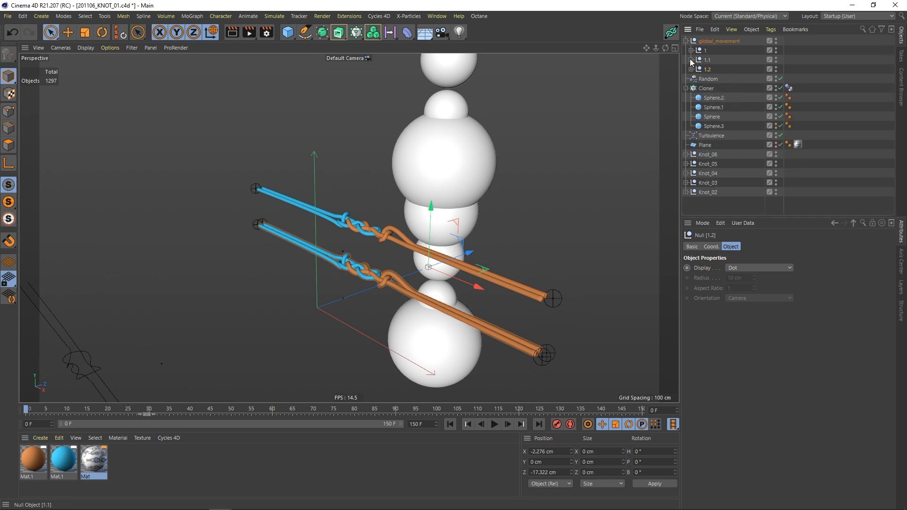
click(691, 69)
click(731, 121)
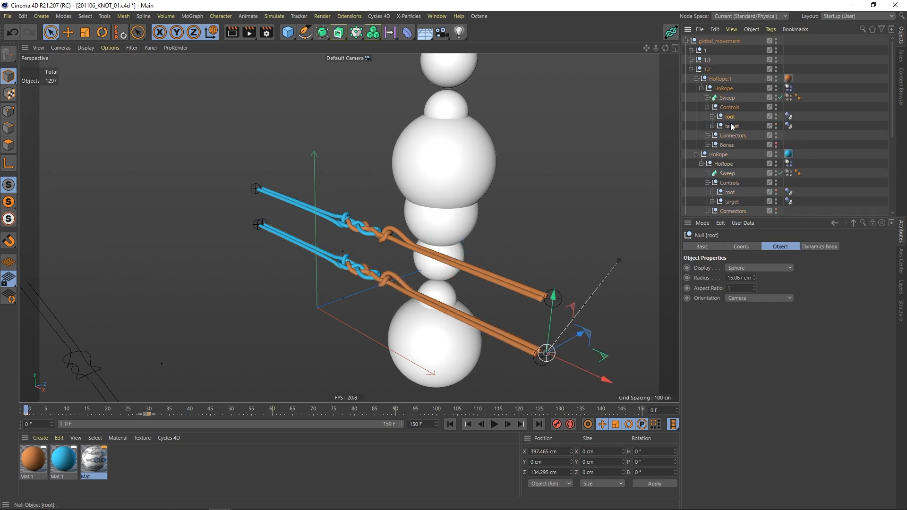
key(Delete)
click(730, 183)
key(Delete)
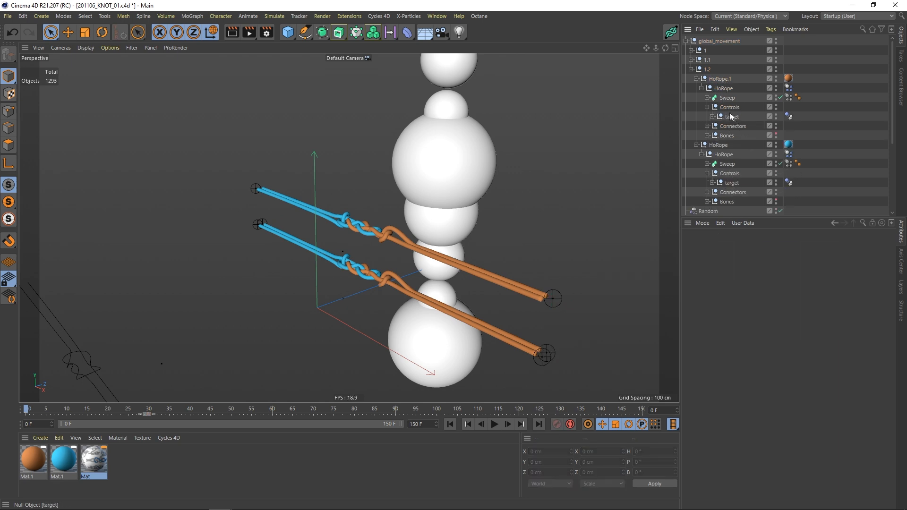
Raise knot group 1.2 above the other knots to a Y position of about 222 cm.
click(699, 69)
click(713, 70)
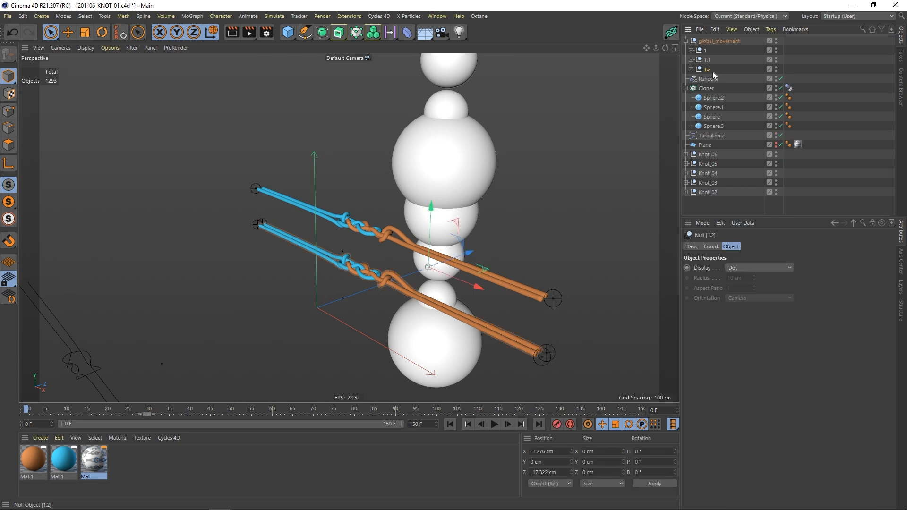
drag(430, 215, 489, 172)
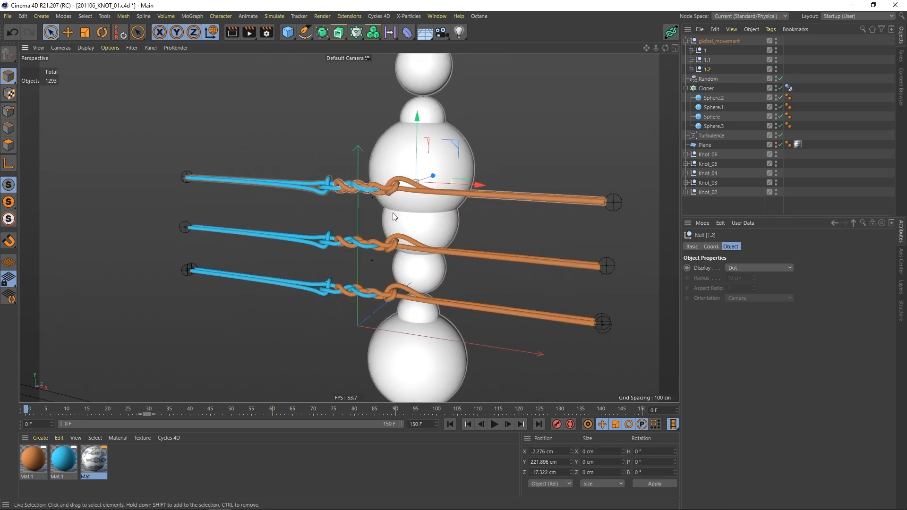
alt+middle_drag(371, 213, 351, 212)
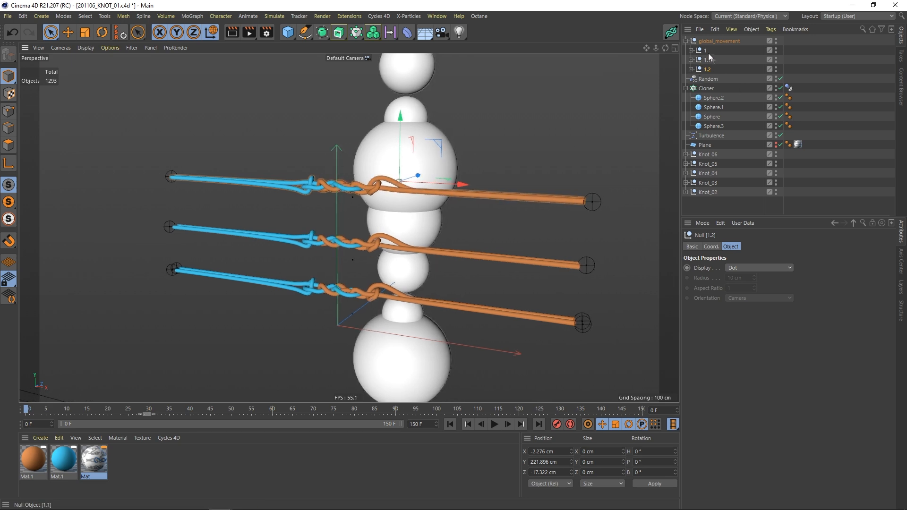
Duplicate knot group 1 as 1,3 and raise the copy to a Y position of about 334 cm.
ctrl+drag(711, 77, 712, 78)
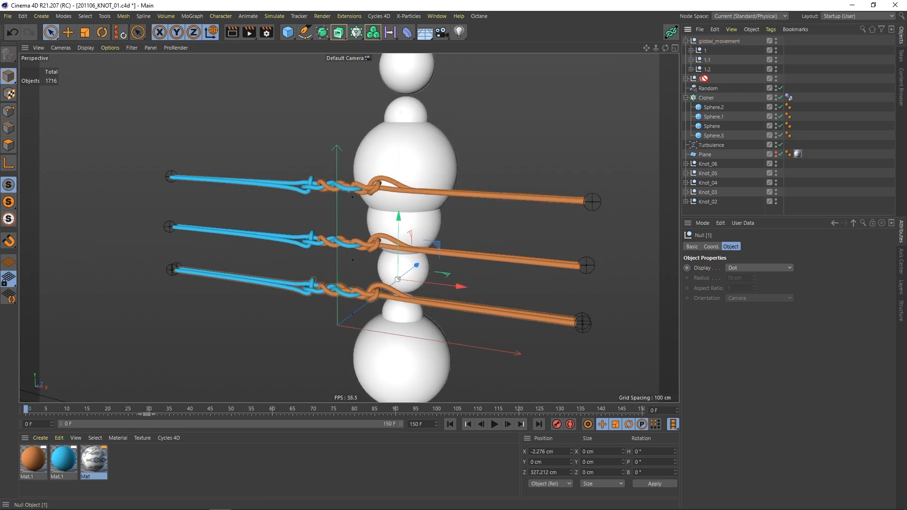
double_click(704, 79)
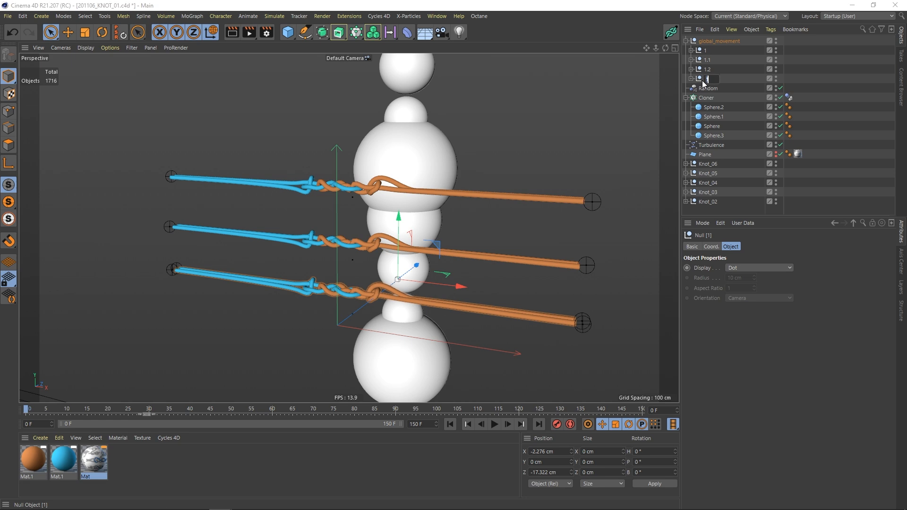
text(.3)
key(Return)
click(692, 80)
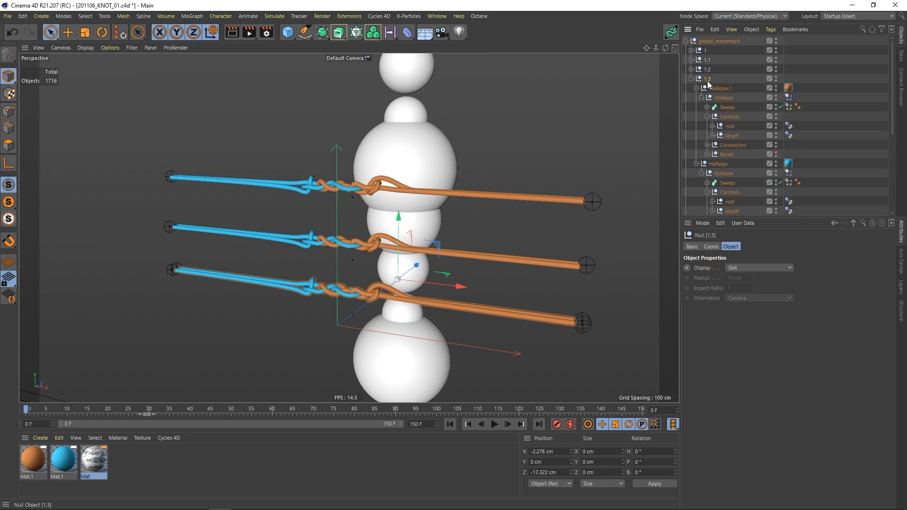
drag(399, 217, 416, 77)
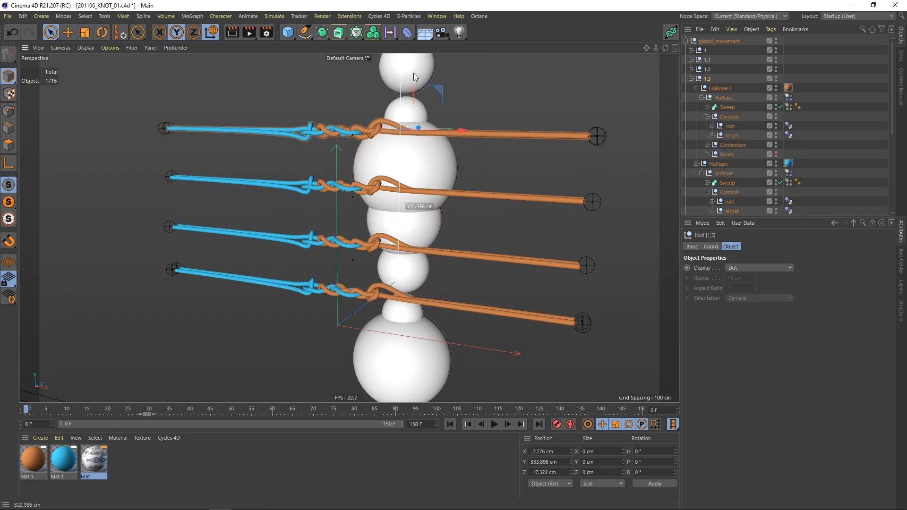
Delete the root and target controls of the orange rope HoRope.1 in group 1,3.
click(730, 126)
shift+click(722, 135)
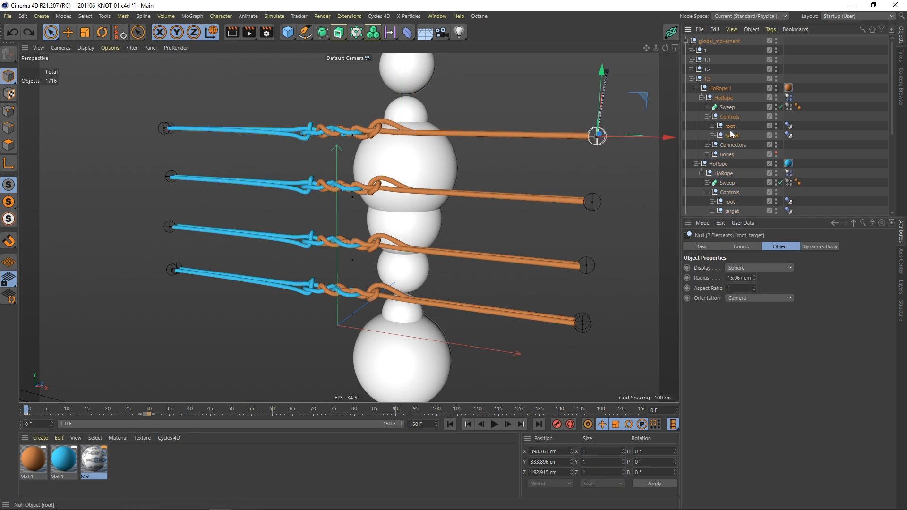
key(Delete)
click(691, 79)
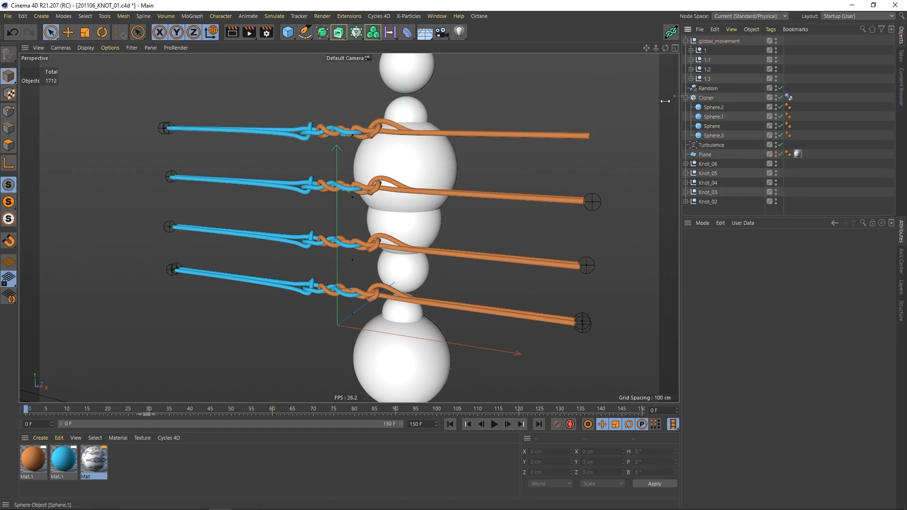
Freeze the Cloner's transformation and keyframe its Y position of 0 cm at frame 0.
alt+drag(486, 226, 433, 205)
alt+right_drag(389, 226, 352, 236)
alt+drag(336, 157, 387, 206)
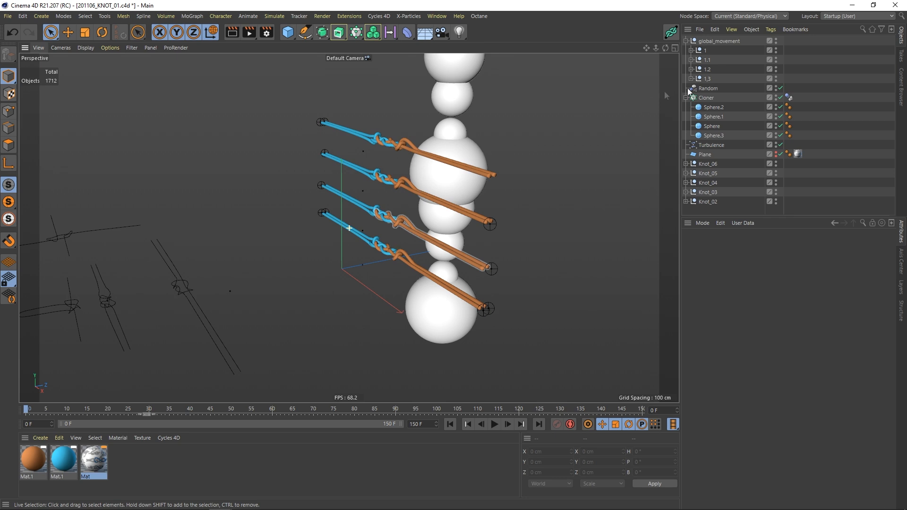
click(707, 98)
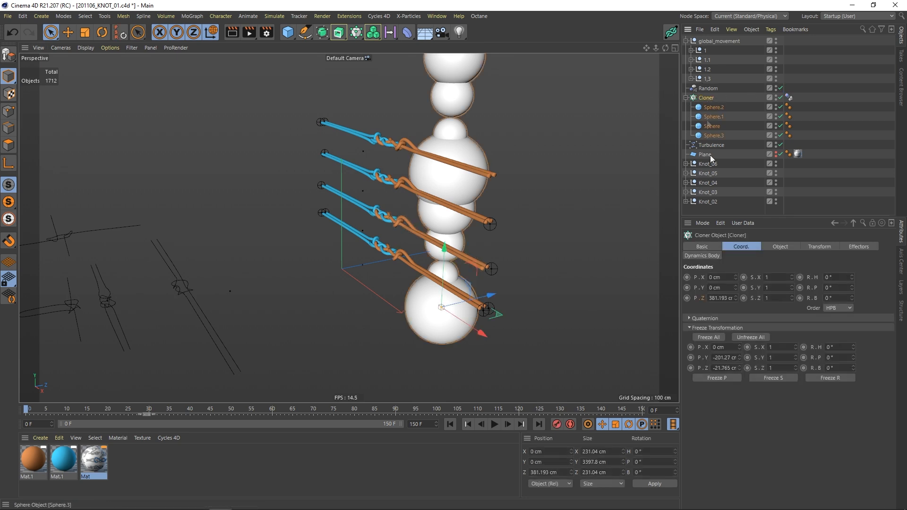
click(703, 336)
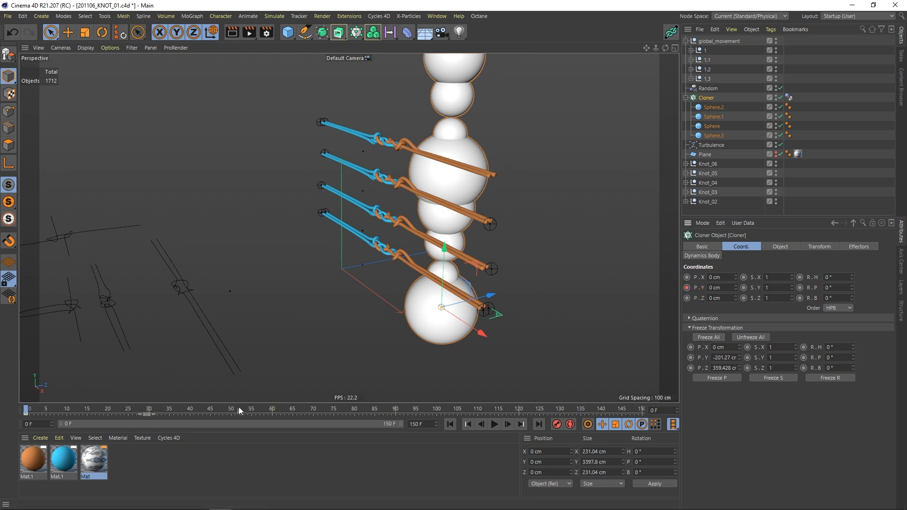
Set the Cloner's Y position to -100 cm at frame 60 and keyframe it.
click(272, 410)
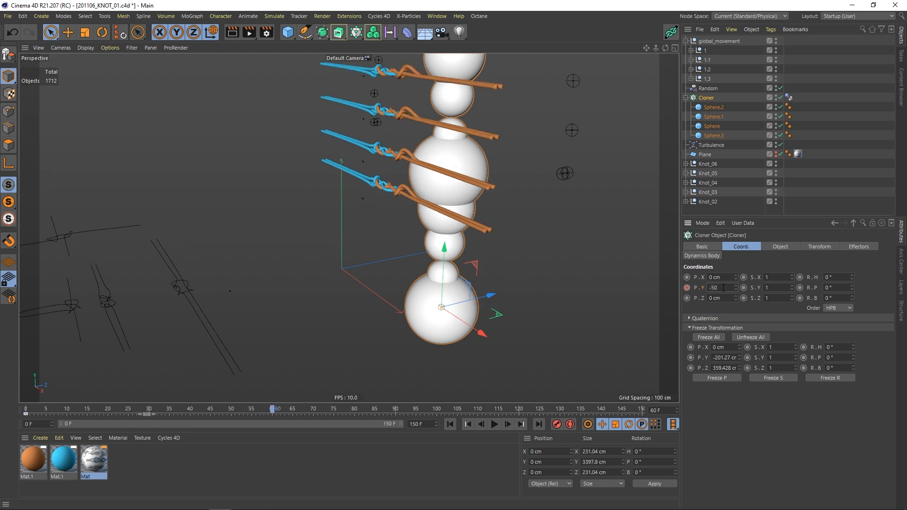
key(Return)
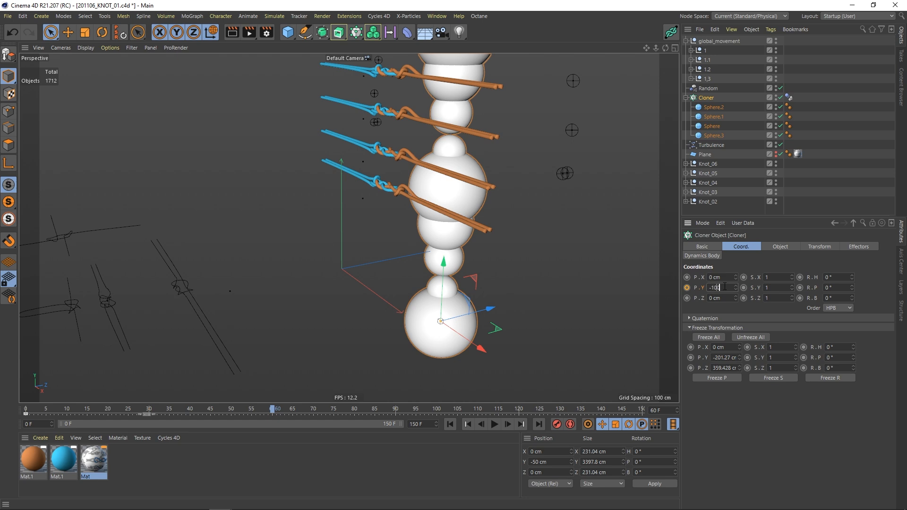
text(0)
key(Return)
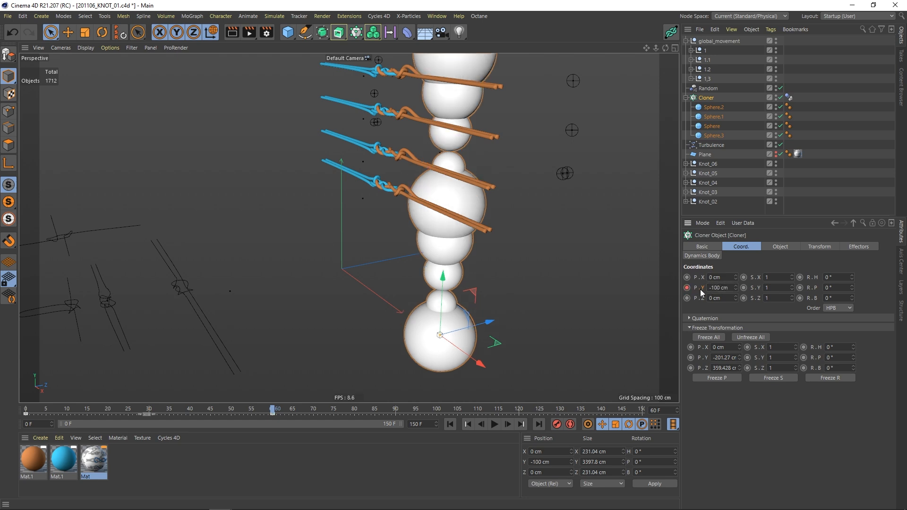
Show the F-curve of the Cloner's Y position in the Timeline and adjust the view to see both keyframes.
right_click(701, 289)
mouse_move(748, 294)
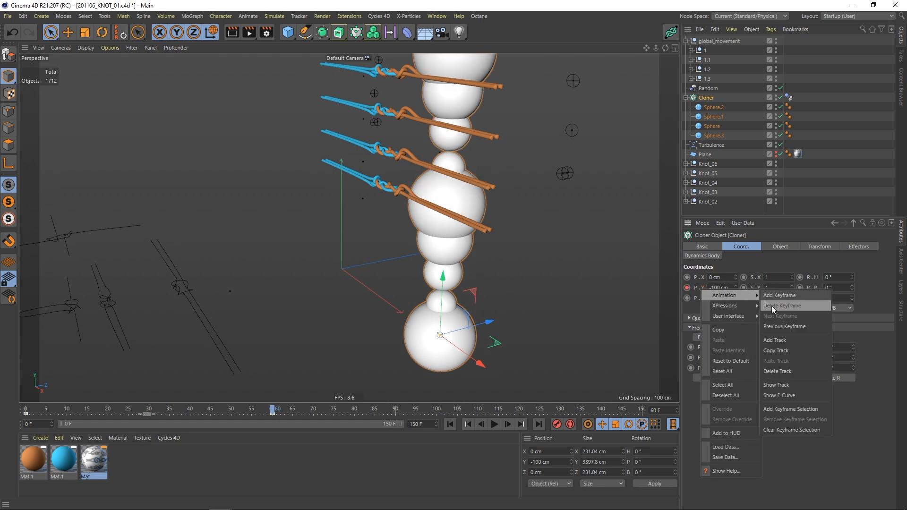
click(779, 394)
alt+right_drag(557, 265, 314, 289)
alt+middle_drag(600, 236, 515, 220)
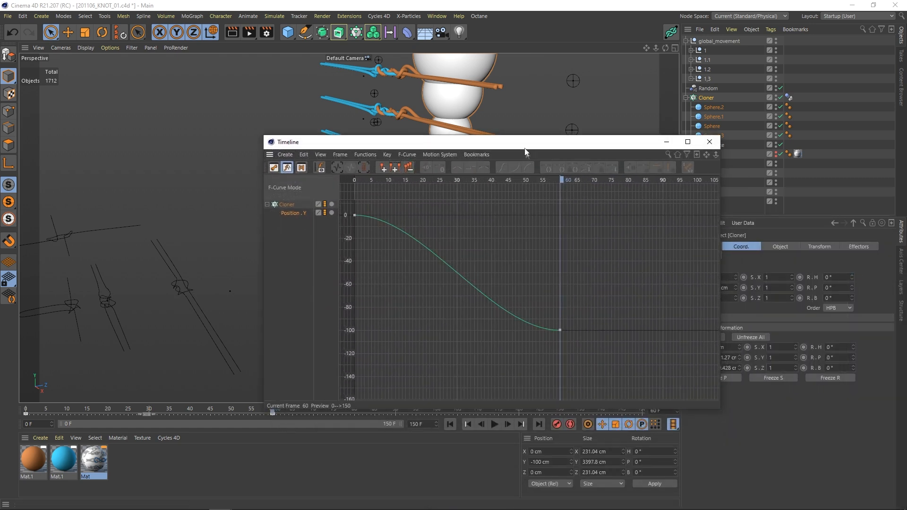
drag(525, 145, 470, 121)
click(248, 194)
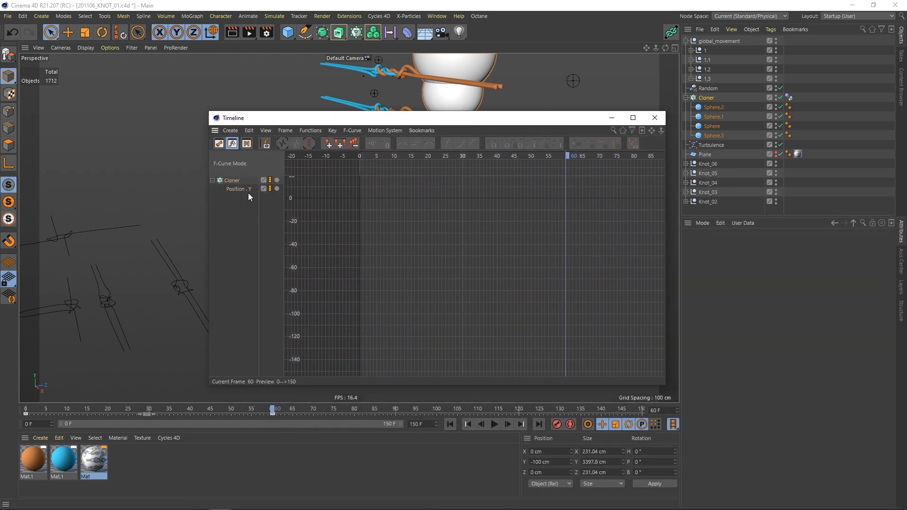
Set the Cloner's Position . Y track to Offset Repeat after its last keyframe and close the Timeline.
click(243, 189)
click(764, 311)
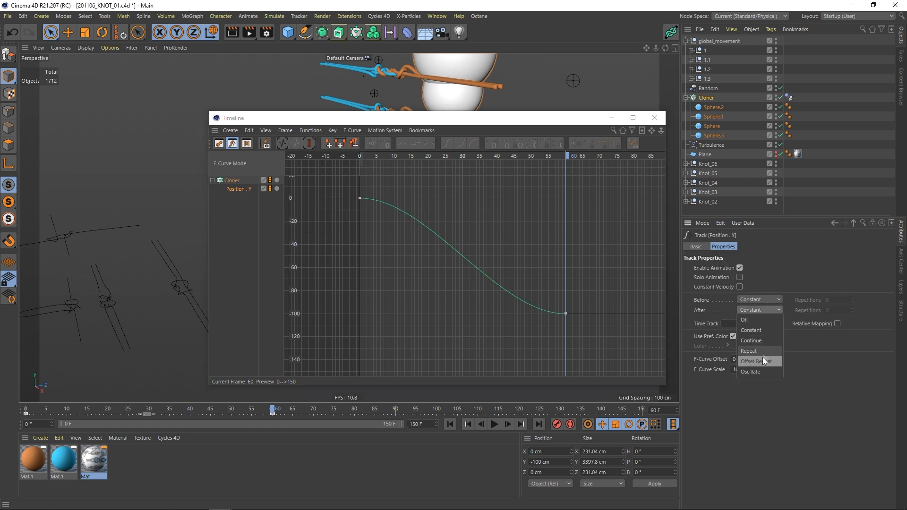
click(762, 351)
click(742, 311)
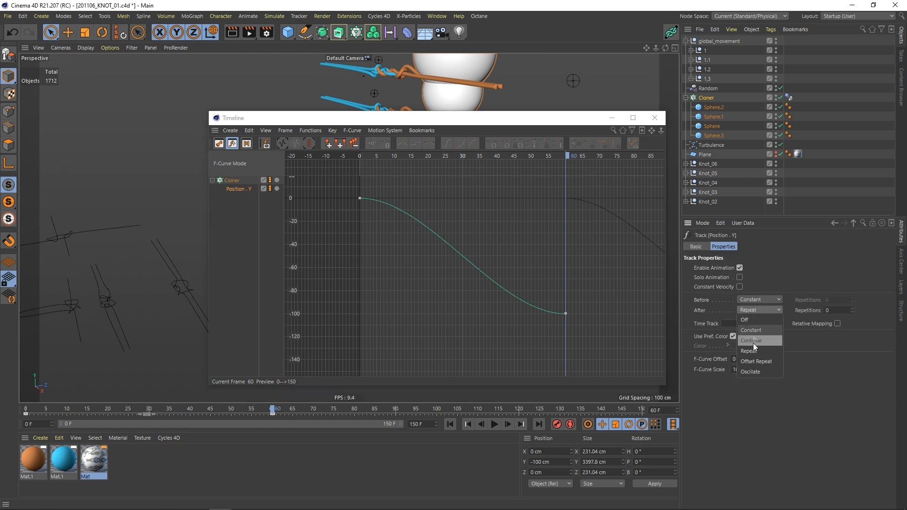
click(755, 362)
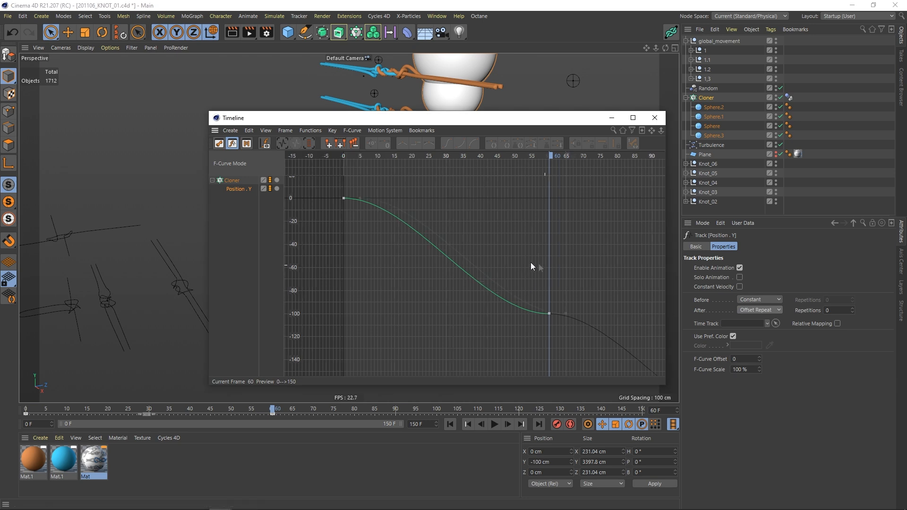
drag(450, 118, 442, 113)
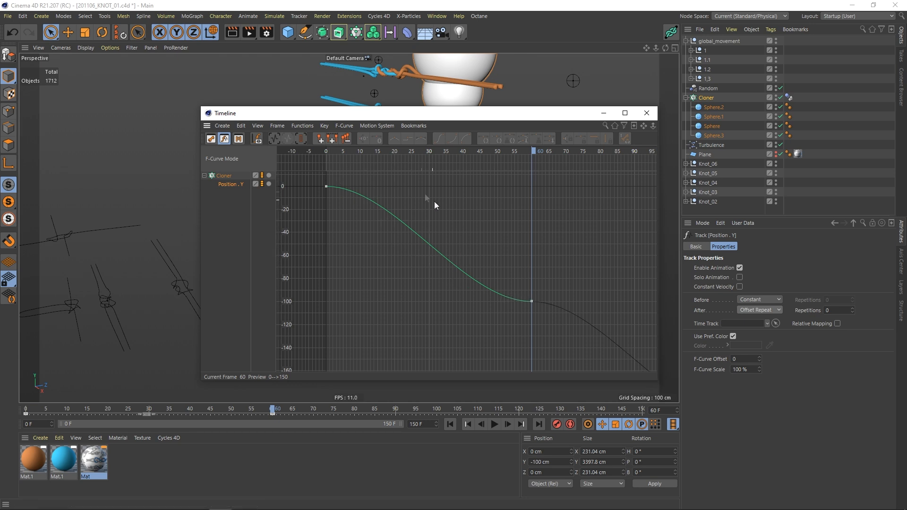
click(646, 113)
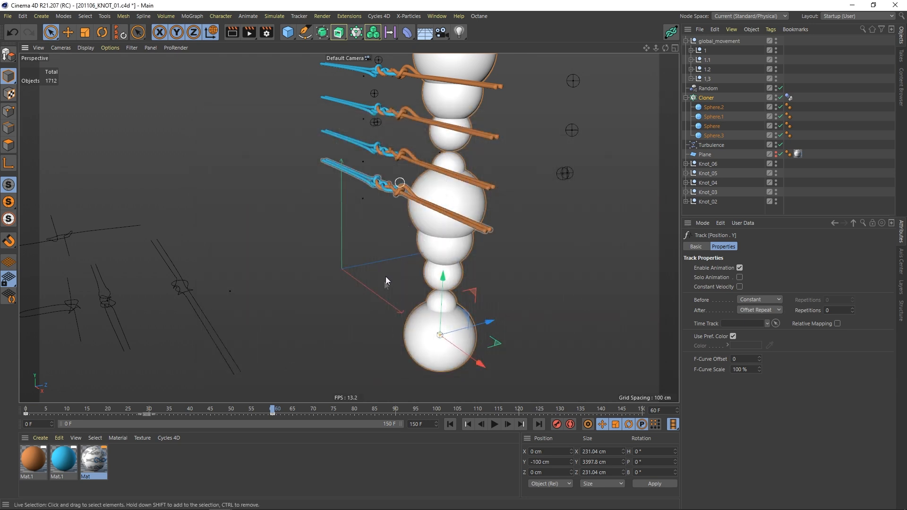
Bake the dynamics simulation from the Cache settings of the Cloner's Dynamics Body tag.
click(788, 97)
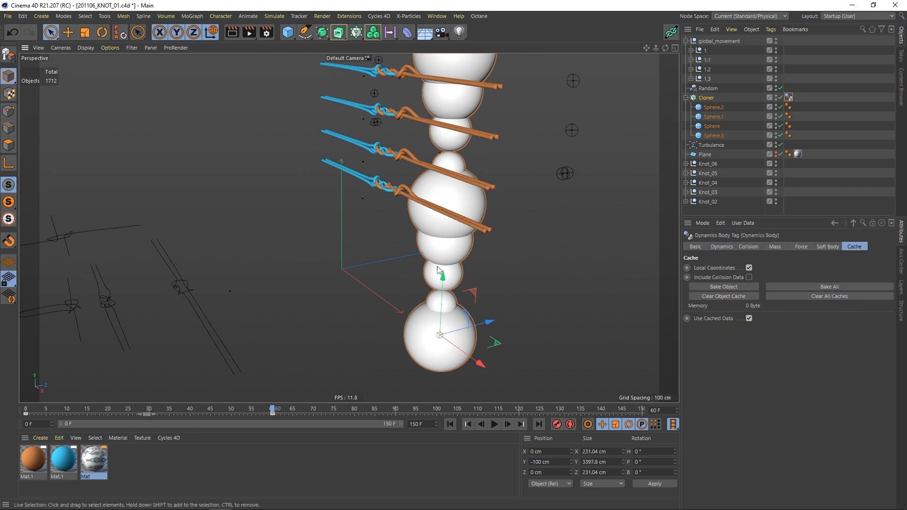
scroll(434, 182, up, 4)
scroll(452, 165, up, 2)
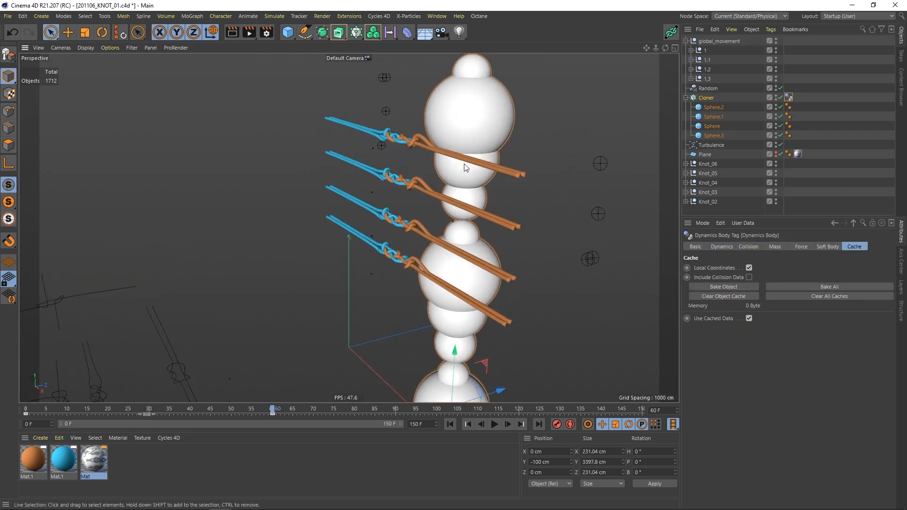
scroll(518, 172, down, 1)
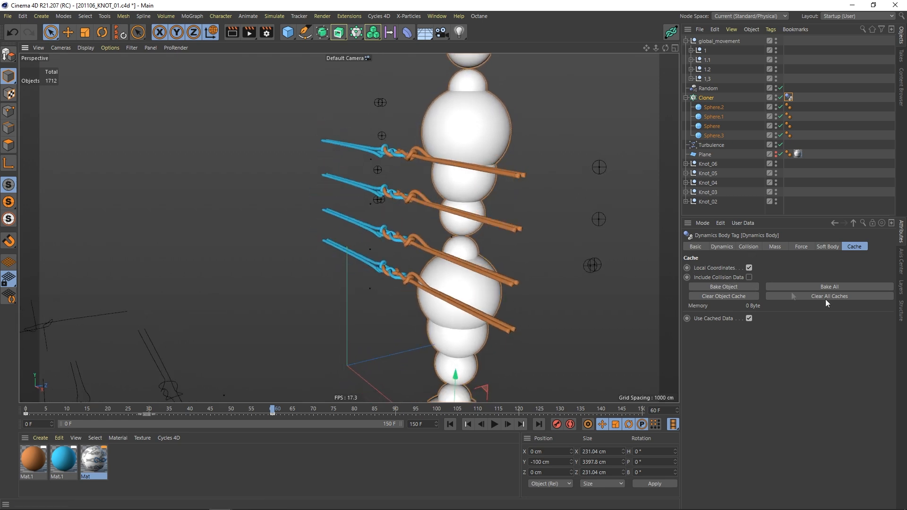
click(723, 287)
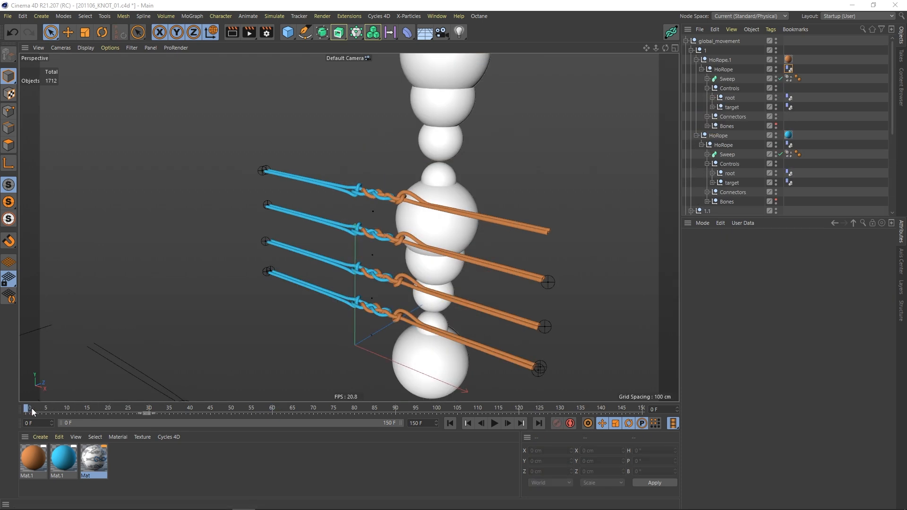
Scrub and play the baked animation to check how the knots move against the sphere column, ending at frame 0.
drag(35, 409, 331, 408)
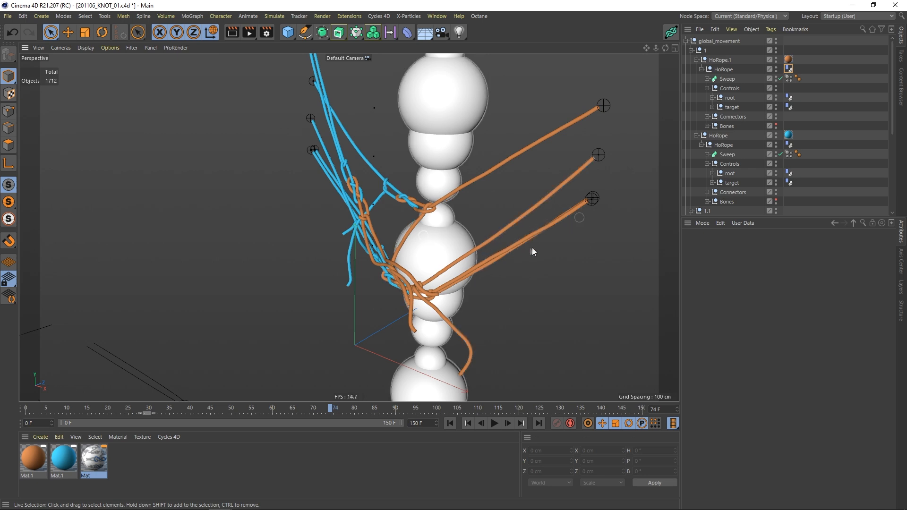
alt+drag(549, 254, 327, 168)
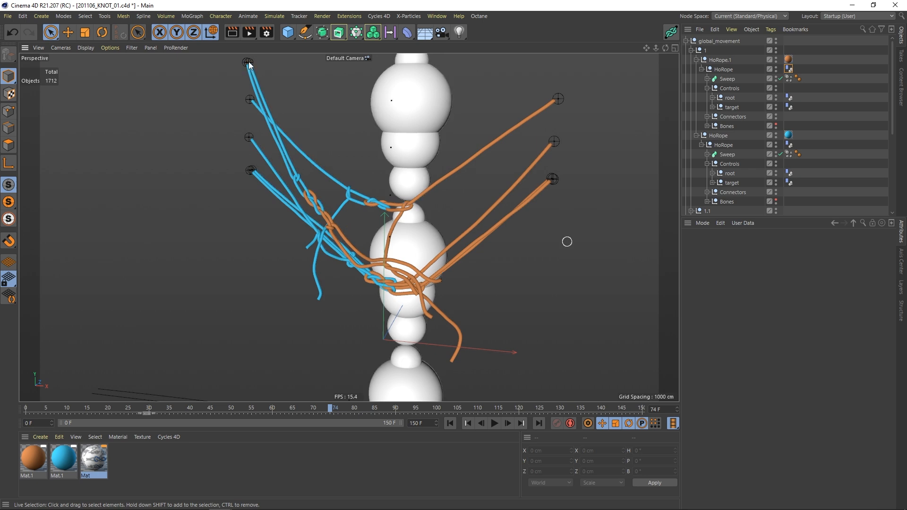
drag(338, 410, 104, 399)
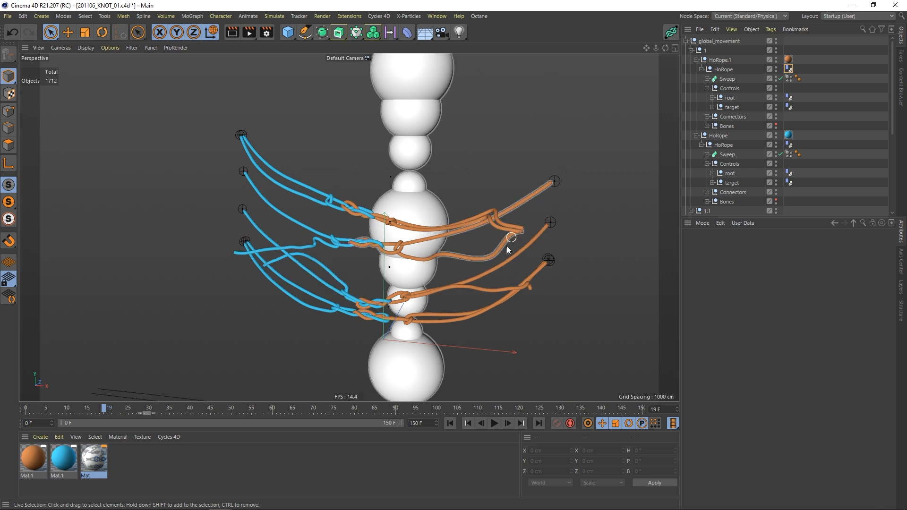
mouse_move(118, 407)
mouse_down()
mouse_move(569, 353)
mouse_move(97, 382)
mouse_move(189, 385)
mouse_move(354, 189)
mouse_up()
key(F8)
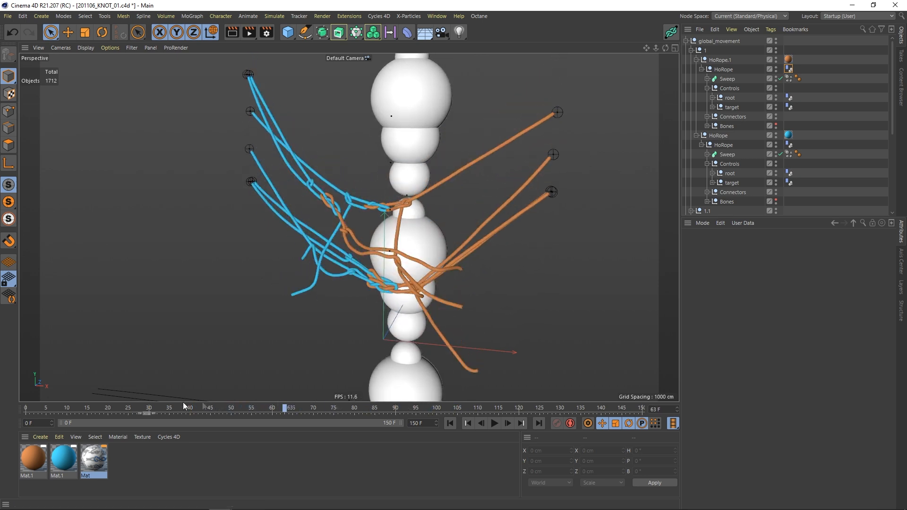
drag(204, 406, 26, 407)
Clear all dynamics caches through the Dynamics Body tag of the orange rope in group 1.
click(789, 69)
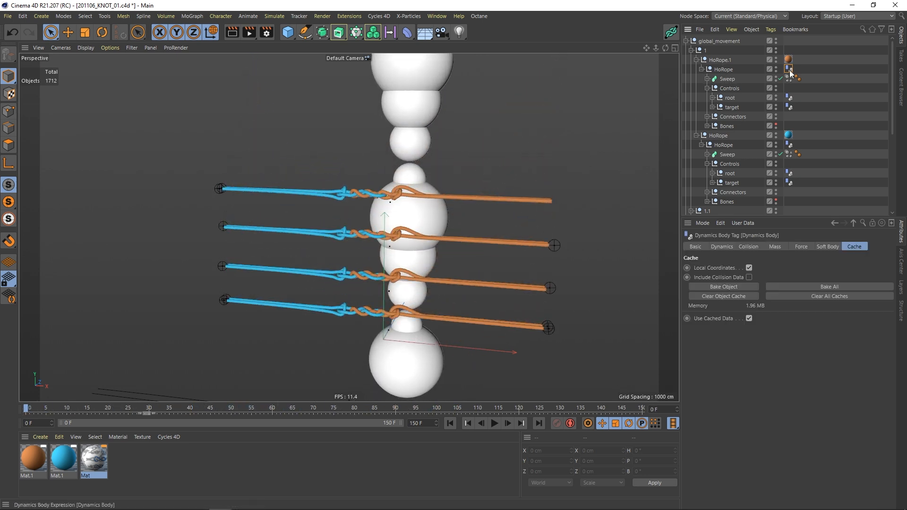
click(826, 297)
alt+drag(398, 215, 380, 222)
Collapse the global_movement and Cloner hierarchies and add a Camera object to the scene.
click(686, 42)
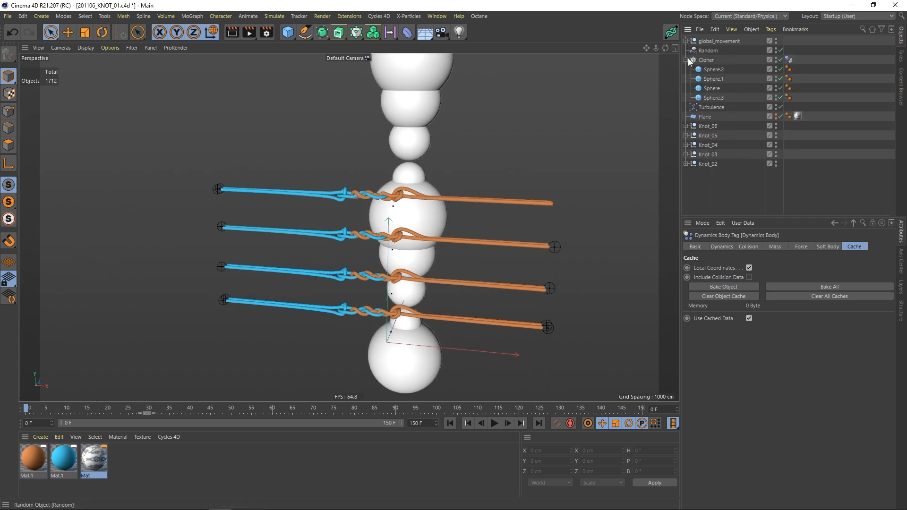
click(686, 60)
click(785, 163)
drag(360, 36, 447, 44)
Set the render output size to 1080 x 1350 pixels and close the render settings.
click(268, 33)
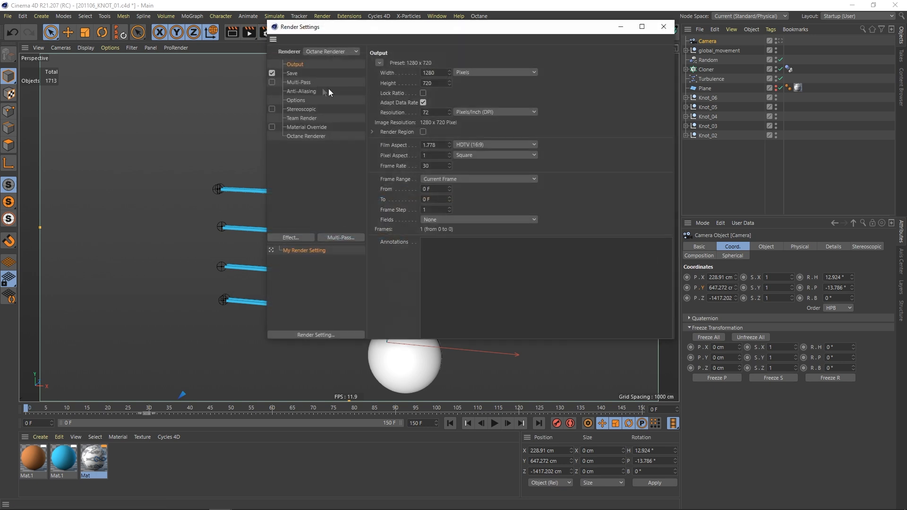
click(436, 83)
text(1350)
double_click(431, 73)
text(1080)
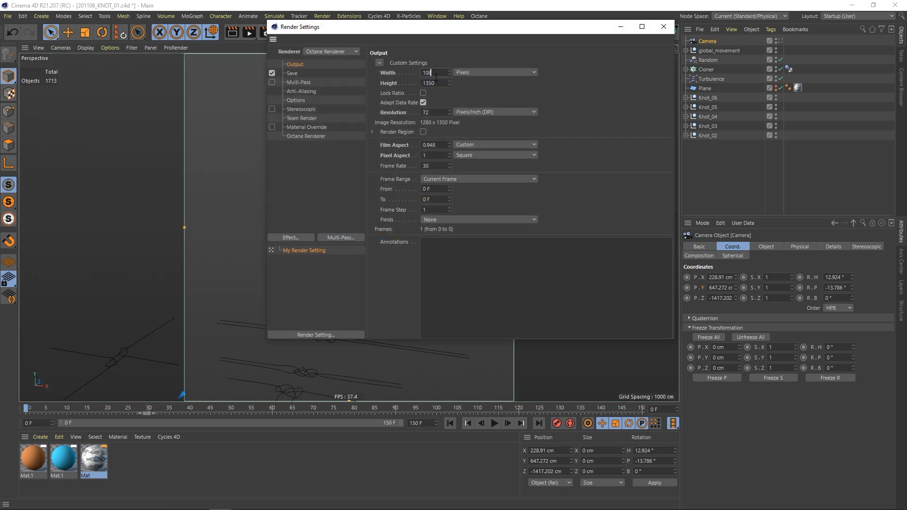
key(Return)
click(663, 27)
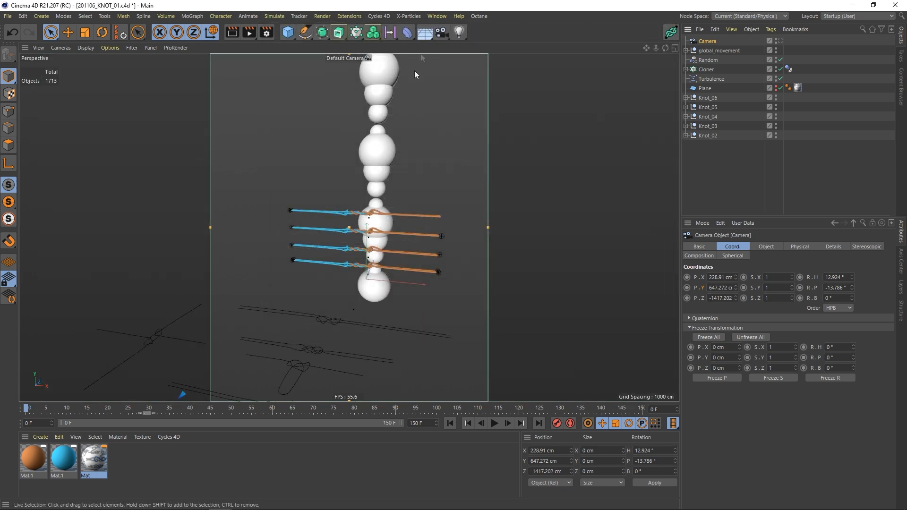
Look through the new camera, bring it closer to the knots, and set its heading and pitch rotation to 0°.
click(779, 40)
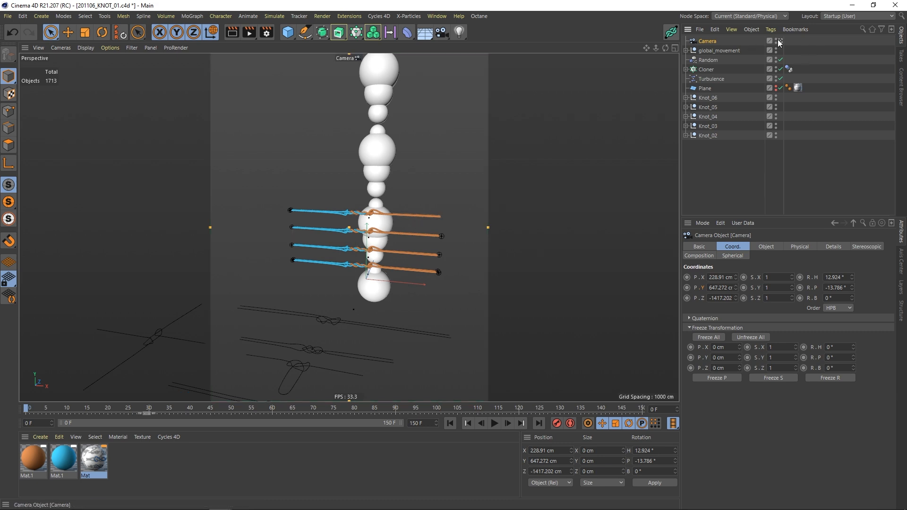
alt+drag(435, 195, 441, 192)
alt+right_drag(366, 195, 385, 185)
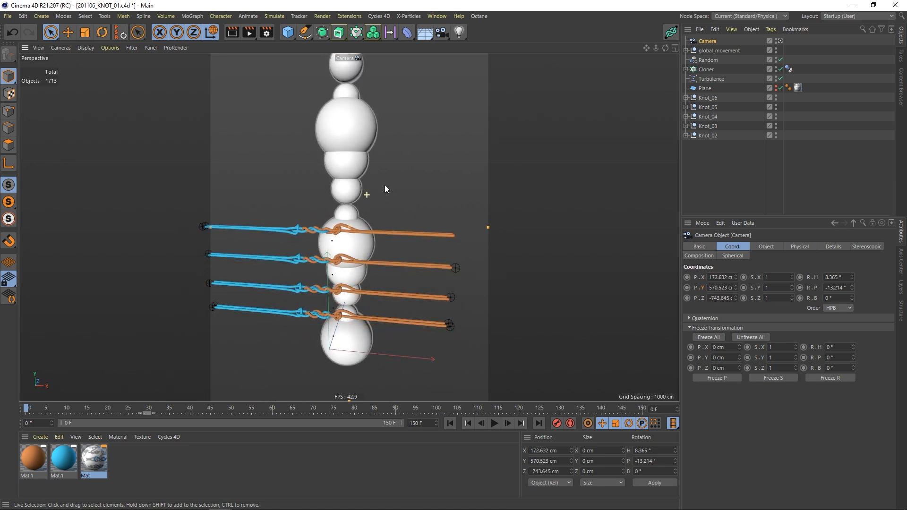
click(845, 284)
text(0)
key(Return)
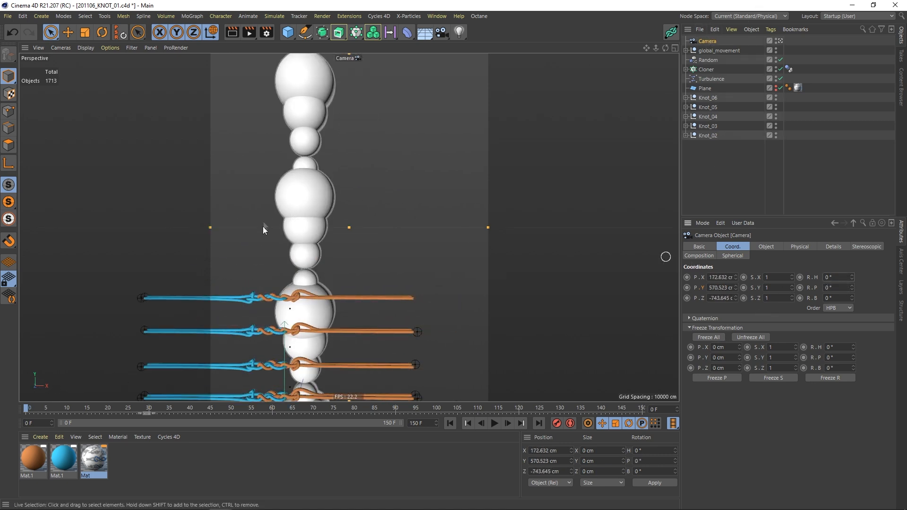
Centre the knots and sphere column in the camera frame and set the camera's X position to 0 cm.
alt+middle_drag(336, 249, 382, 208)
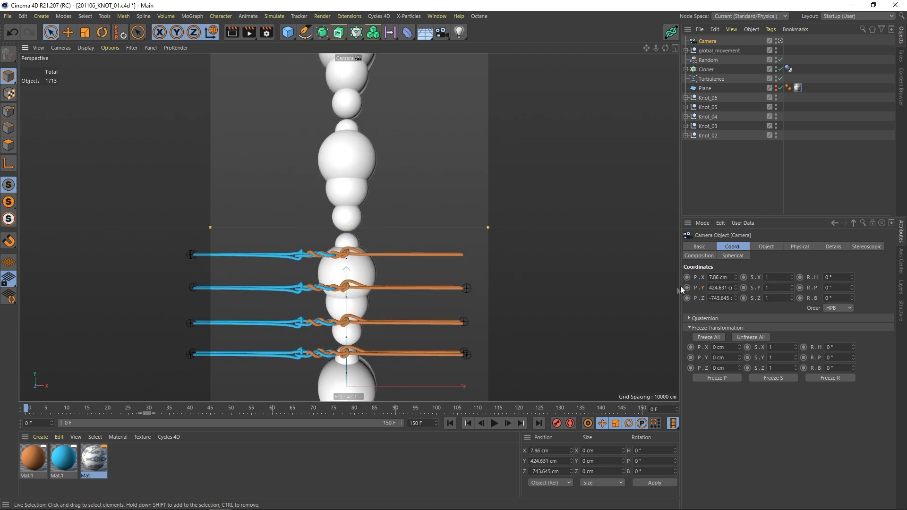
click(719, 278)
text(0)
key(Return)
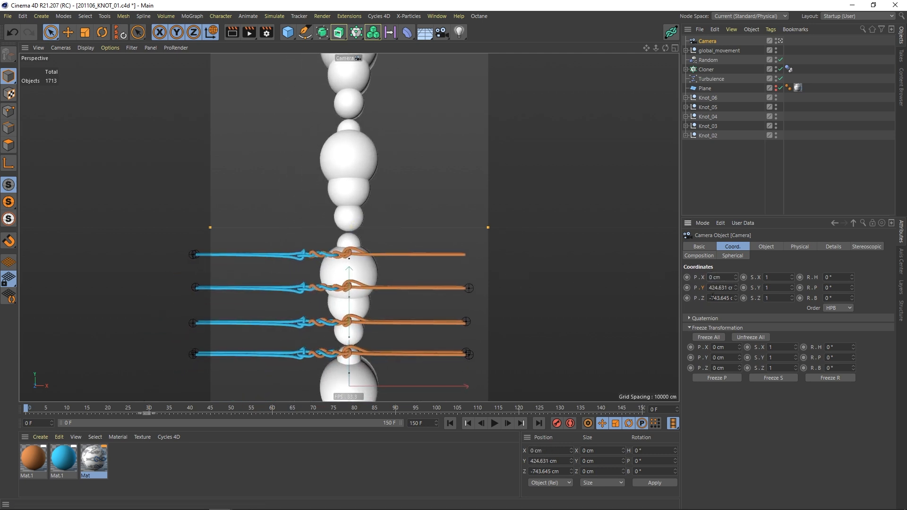
Set the camera's focal length to 70 mm after trying 60 mm.
click(767, 246)
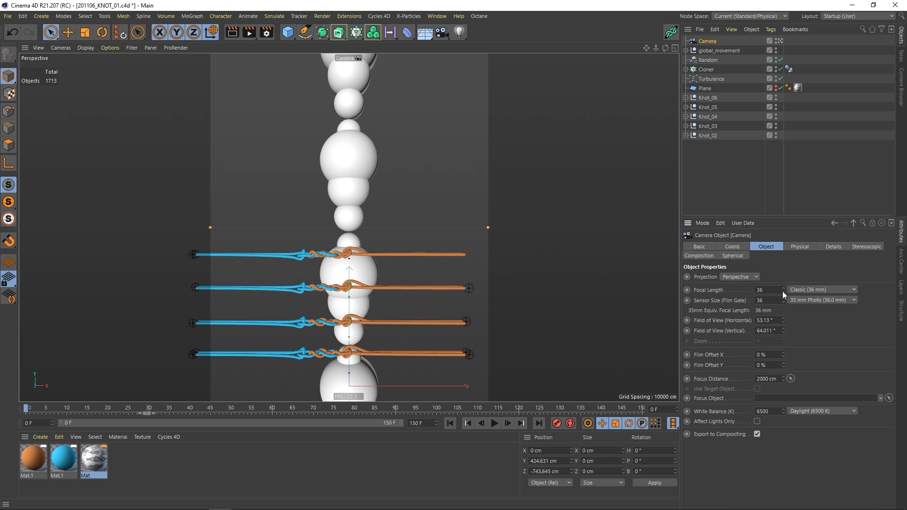
text(355060)
key(Return)
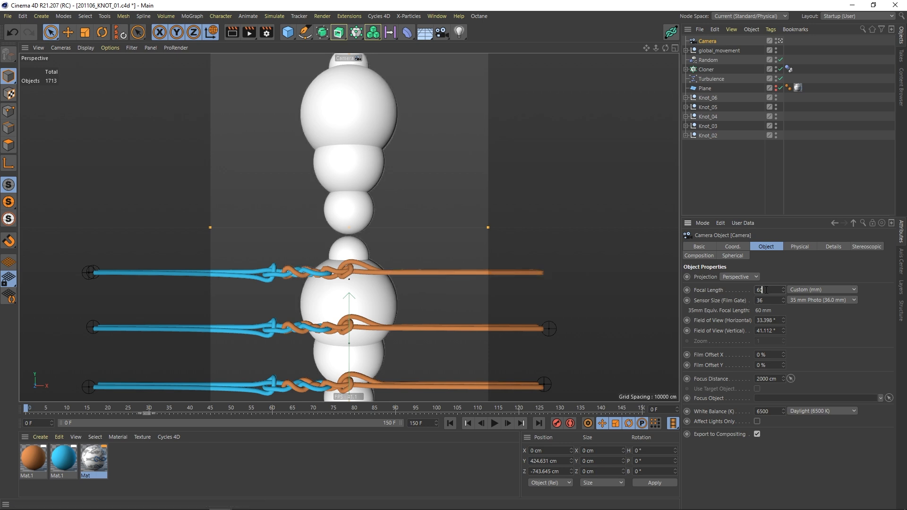
text(70)
key(Return)
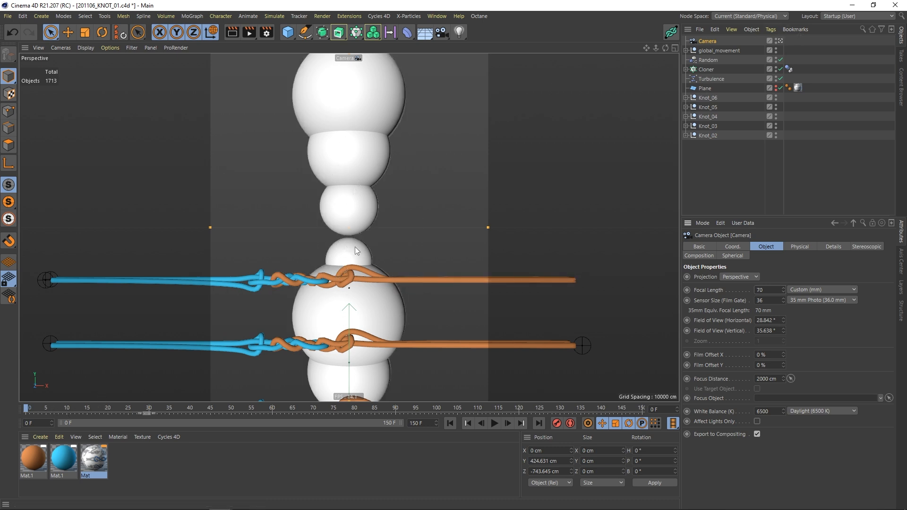
Move to frame 18 and orbit the camera around the knots to a heading of about -10.5°.
click(41, 407)
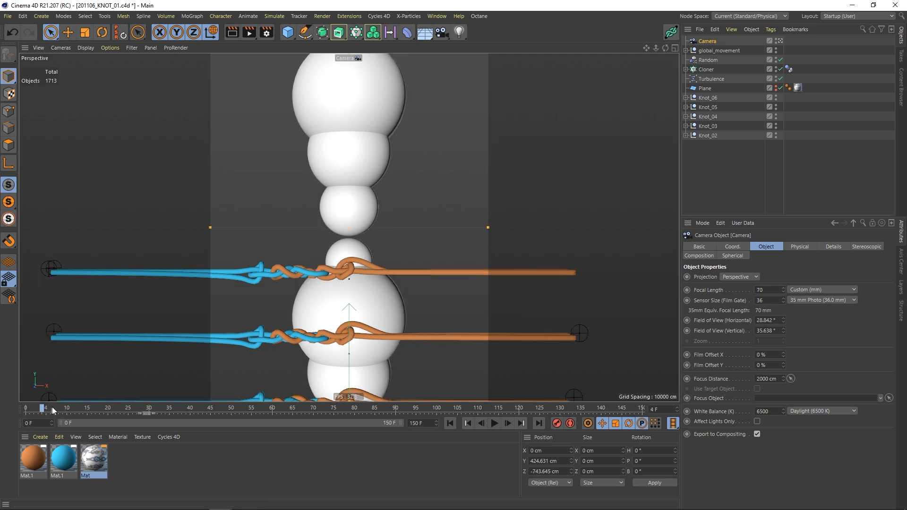
drag(69, 410, 101, 406)
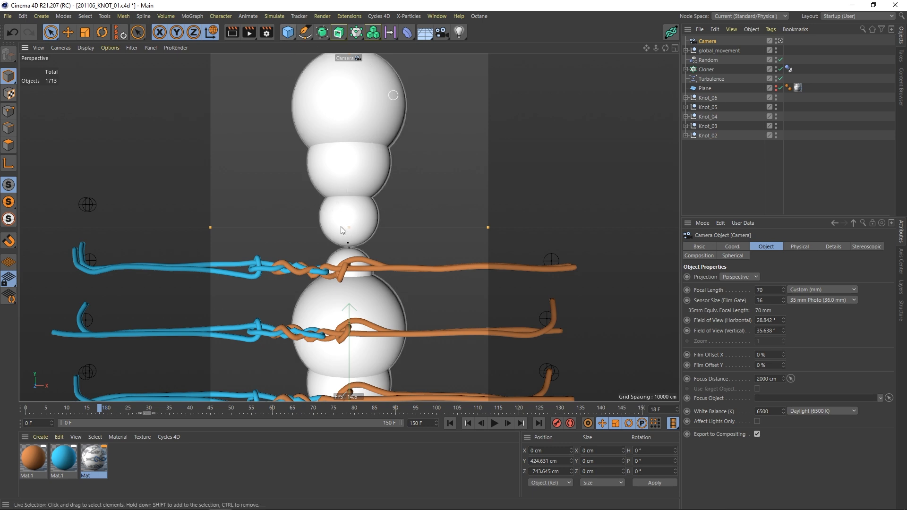
mouse_move(350, 227)
alt+mouse_down()
mouse_move(371, 228)
mouse_move(350, 225)
alt+mouse_up()
alt+middle_drag(353, 216, 359, 203)
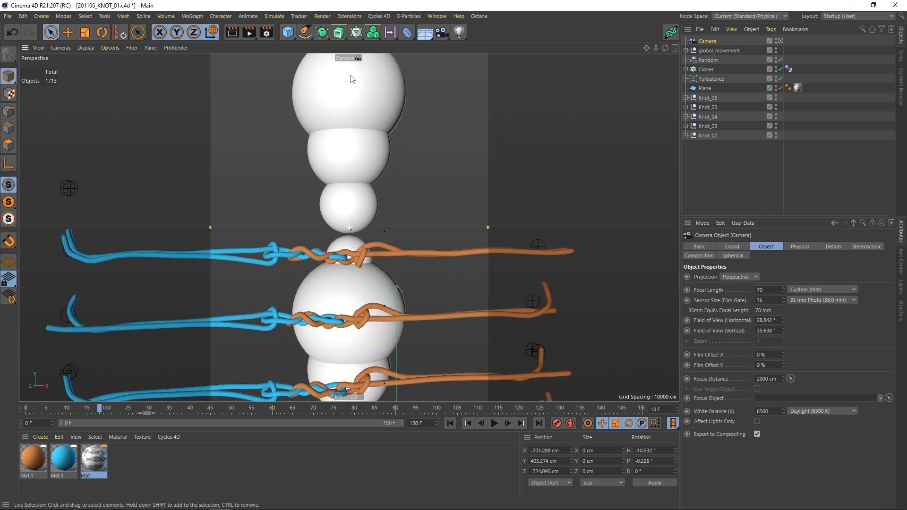
Switch back to the default camera view, hide the Camera object, and orbit around the knots.
click(780, 41)
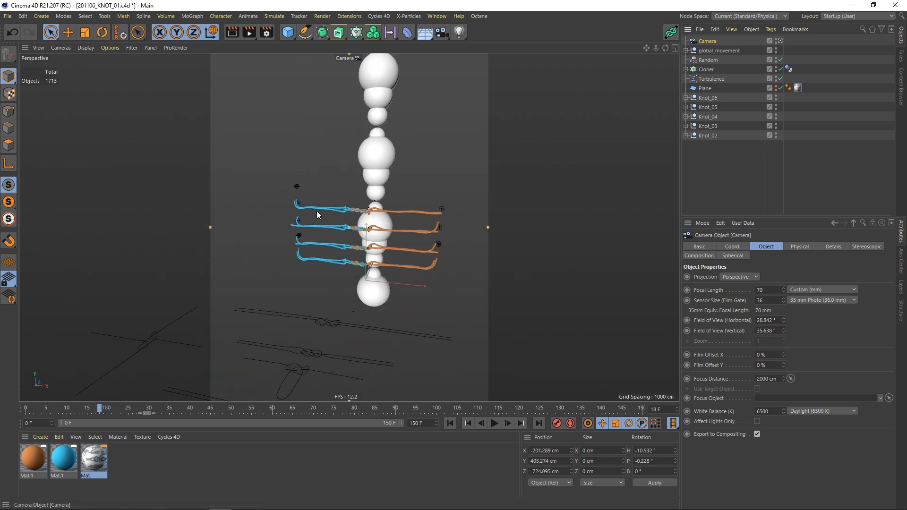
mouse_move(285, 229)
alt+mouse_down()
mouse_move(252, 234)
mouse_move(283, 234)
alt+mouse_up()
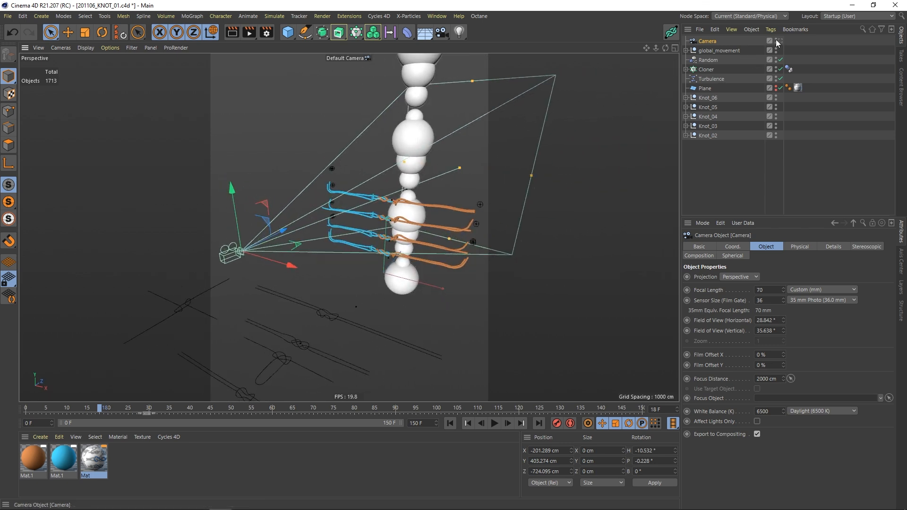
alt+drag(323, 221, 368, 222)
mouse_move(449, 194)
alt+mouse_down()
mouse_move(459, 191)
mouse_move(319, 242)
alt+mouse_up()
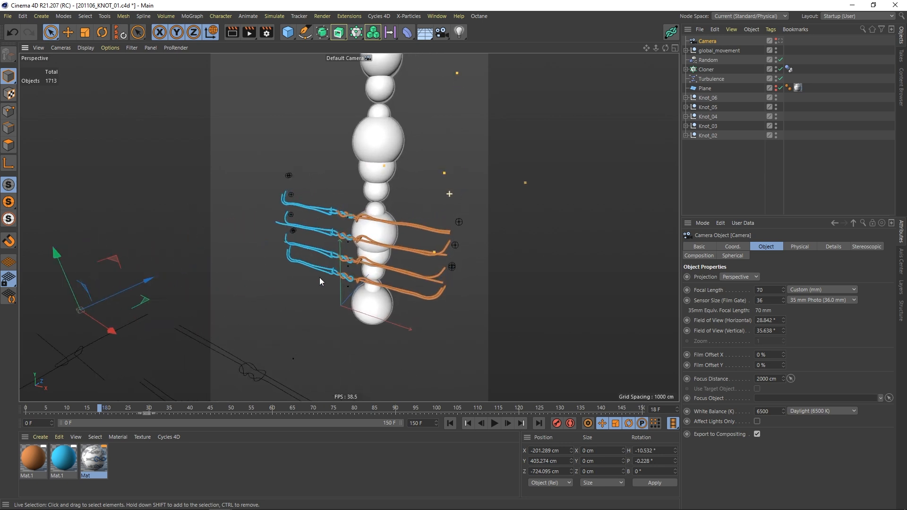
At frame 0, duplicate the bottom knot null 1 inside global_movement and raise the copy above the stack to a Y position of about 455 cm.
click(686, 50)
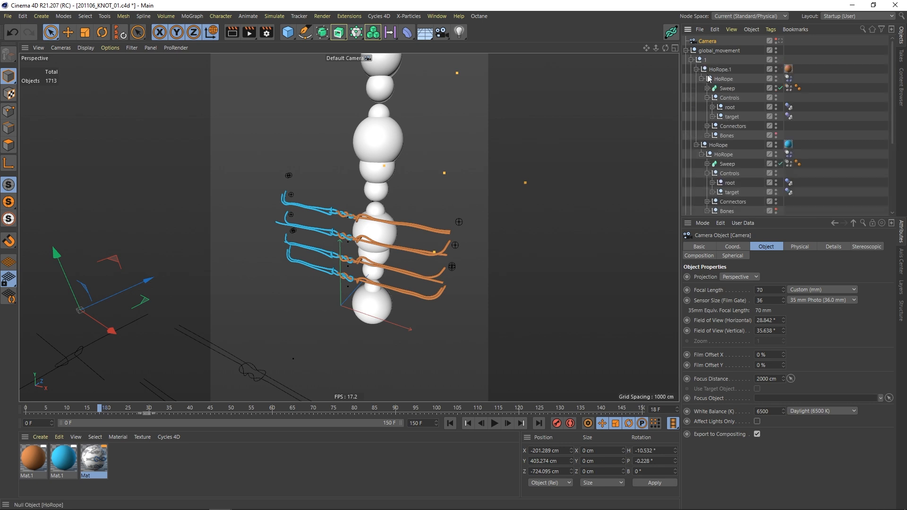
click(691, 60)
click(707, 61)
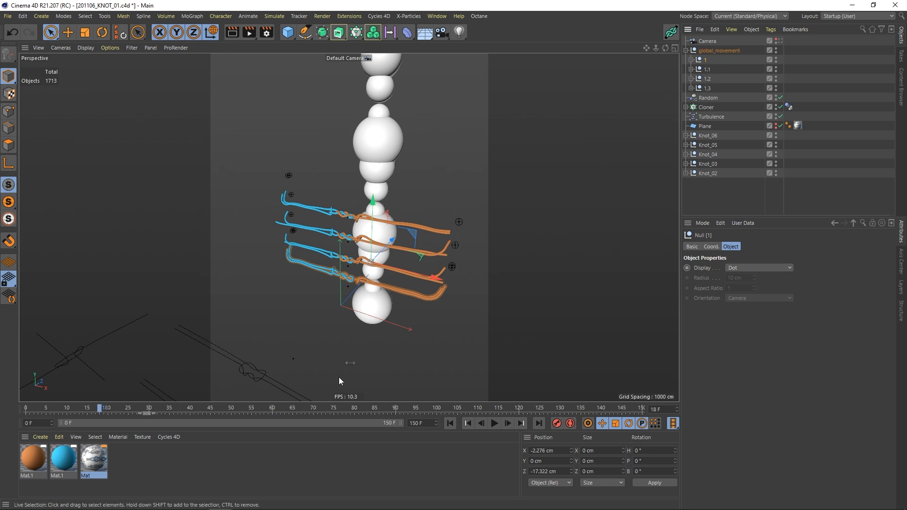
click(450, 424)
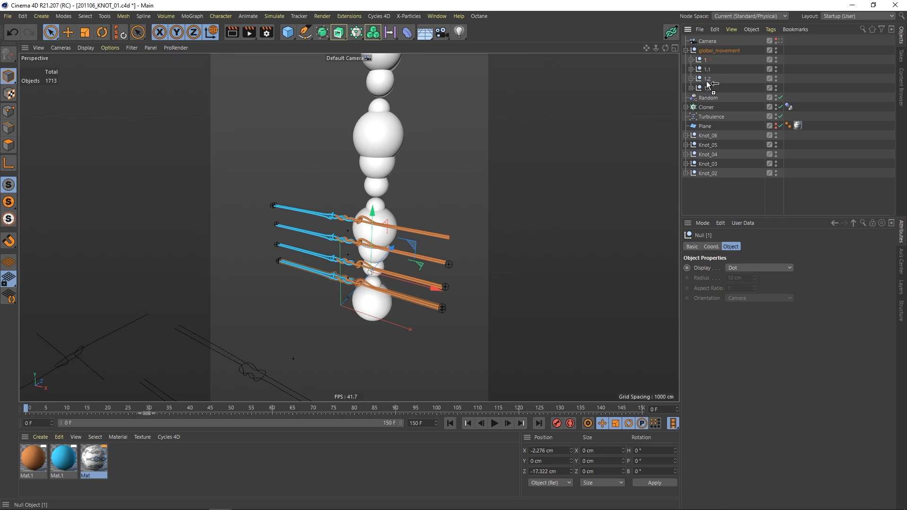
ctrl+drag(709, 93, 708, 98)
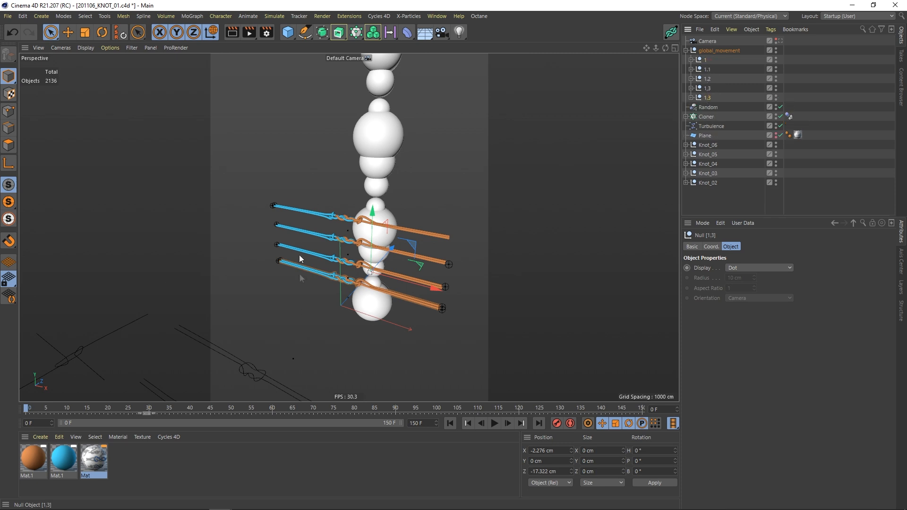
drag(372, 209, 383, 125)
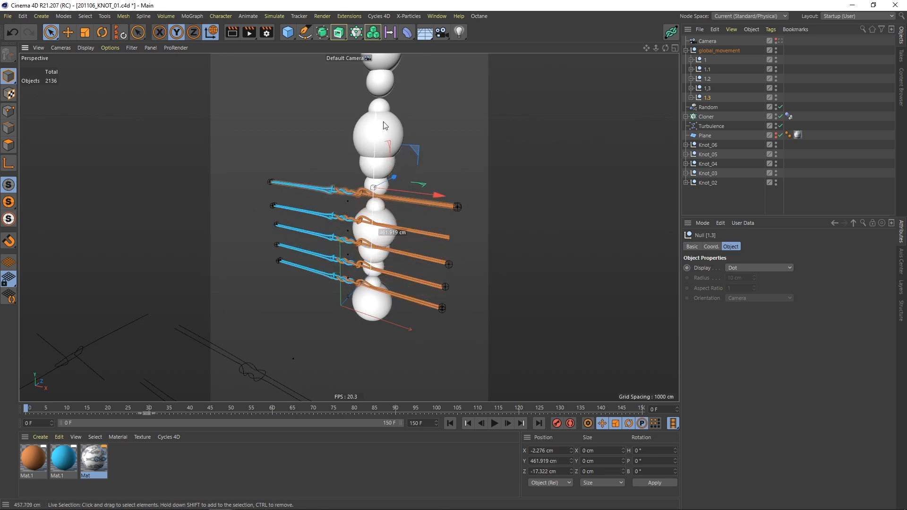
mouse_move(415, 207)
alt+mouse_down()
mouse_move(449, 181)
mouse_move(417, 195)
alt+mouse_up()
drag(372, 132, 373, 133)
mouse_move(379, 211)
alt+mouse_down()
mouse_move(363, 214)
mouse_move(384, 209)
alt+mouse_up()
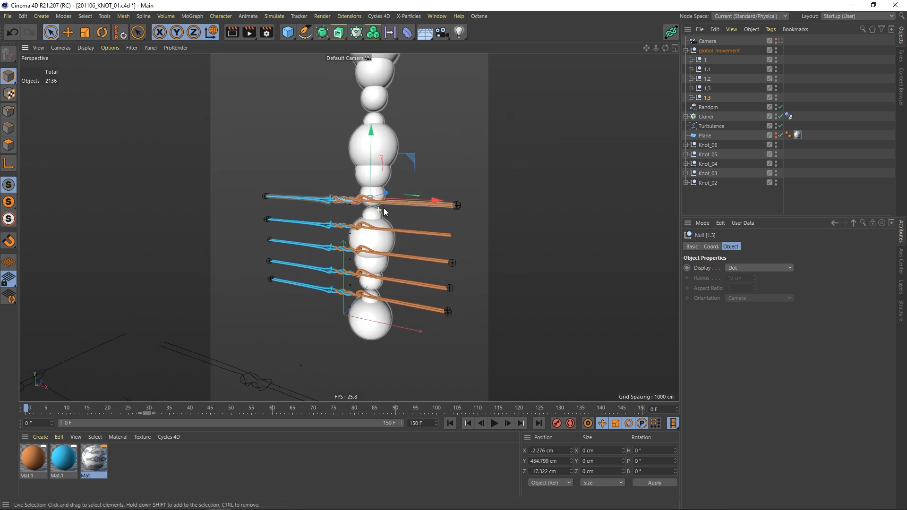
Delete the root and target control objects of the blue rope in the duplicated knot.
click(691, 98)
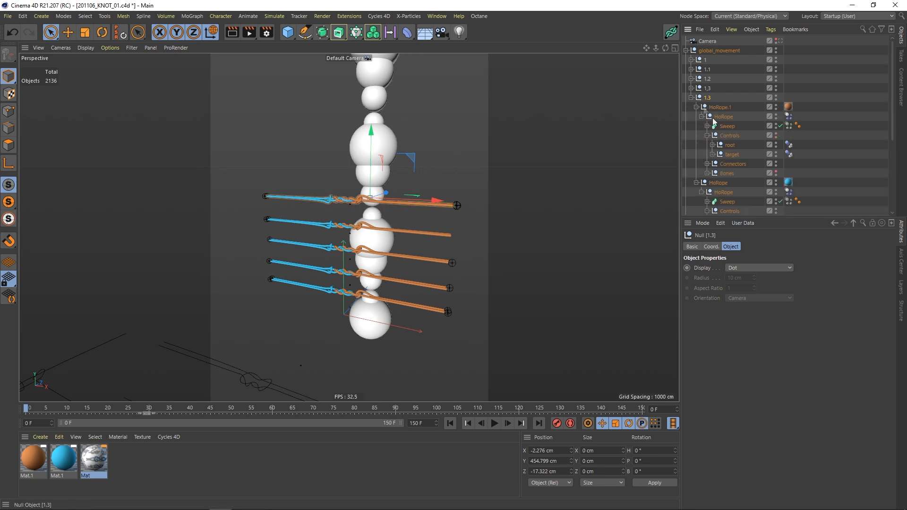
click(457, 205)
click(730, 169)
ctrl+click(732, 179)
key(Delete)
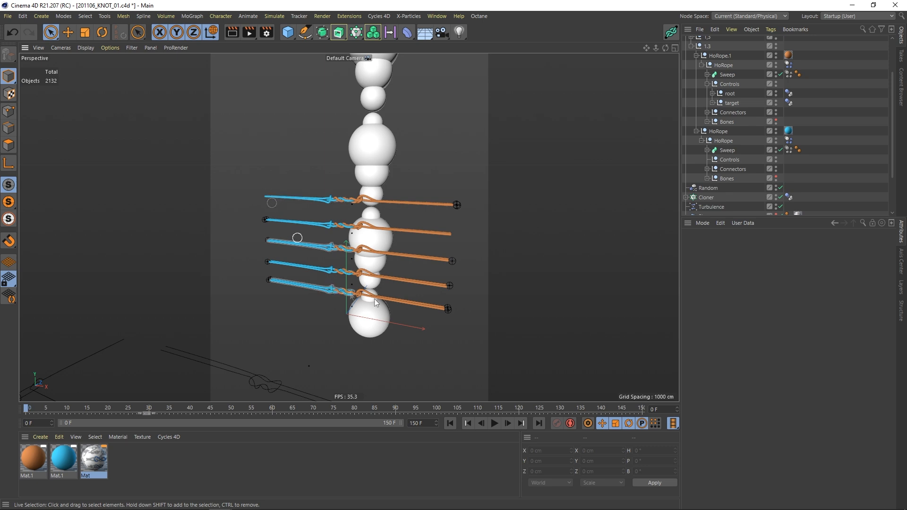
Export the scene as an Alembic Ogawa file covering frames 0 to 150 at a scale of 1 cm.
alt+drag(349, 241, 381, 239)
key(alt+f)
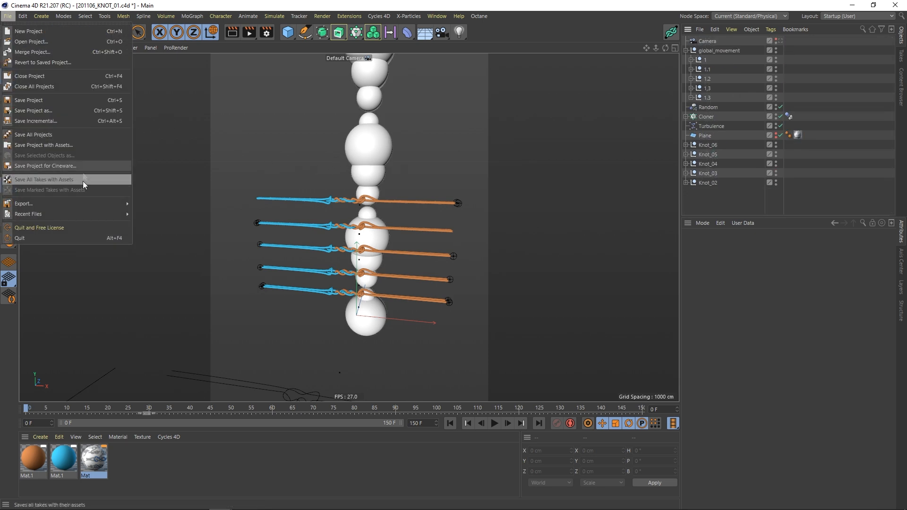
mouse_move(55, 203)
click(147, 214)
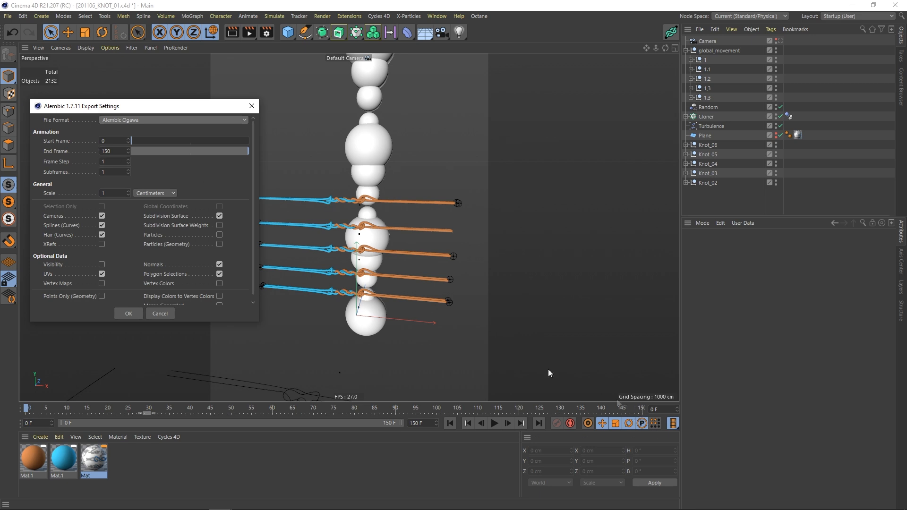
scroll(254, 176, down, 1)
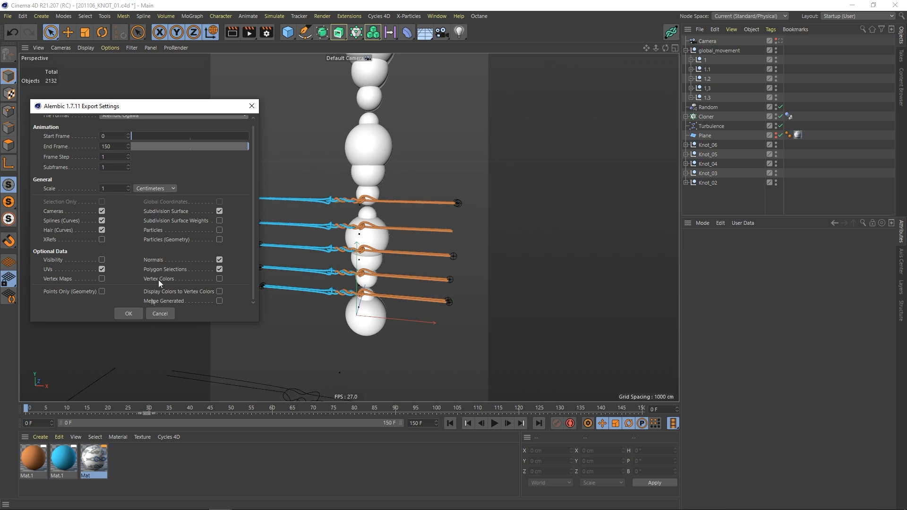
click(128, 313)
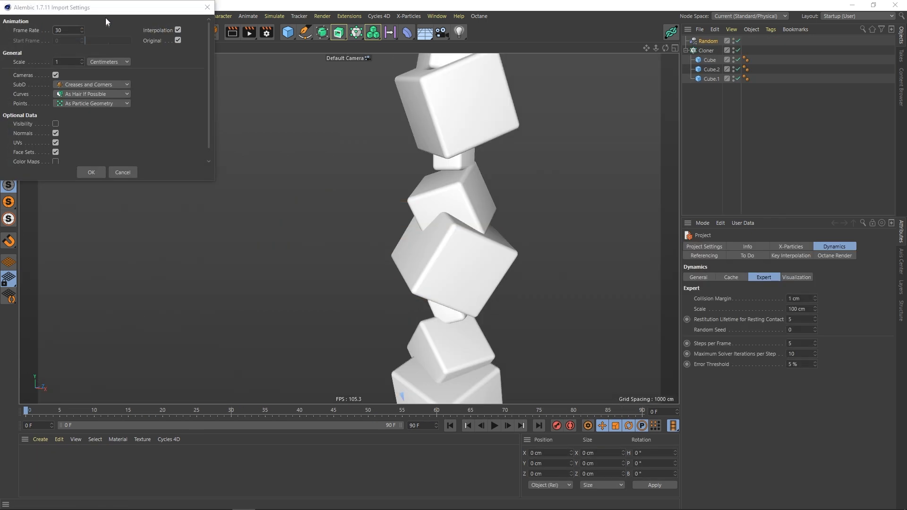
Import the Alembic file at a frame rate of 30 and delete all the imported Hair materials.
drag(106, 18, 160, 71)
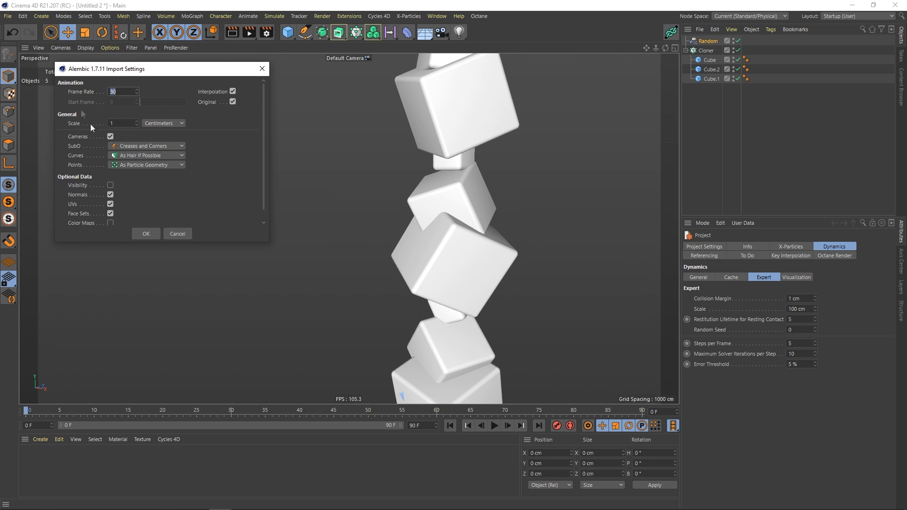
click(146, 234)
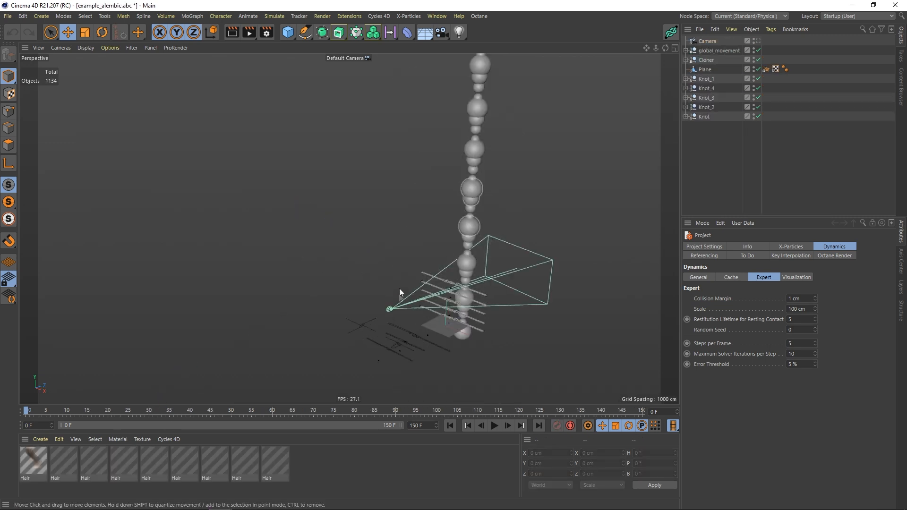
drag(250, 455, 33, 445)
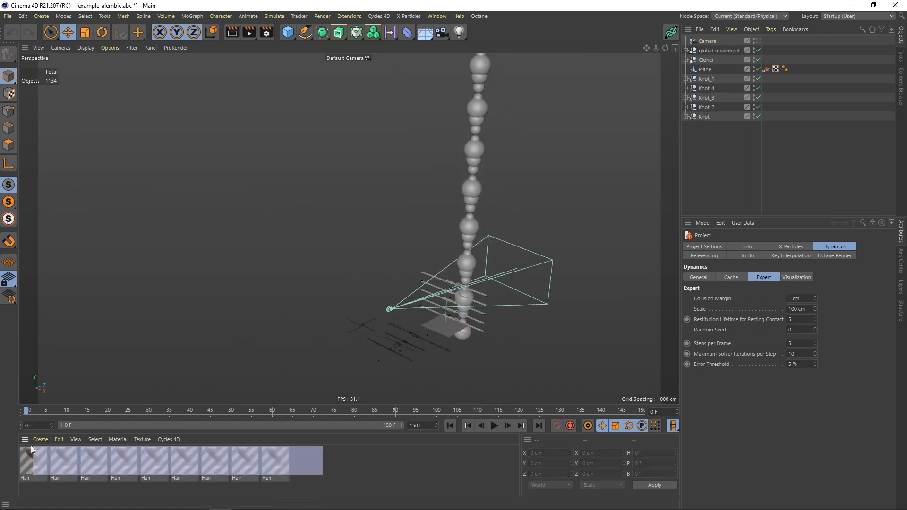
key(Delete)
alt+drag(456, 246, 482, 279)
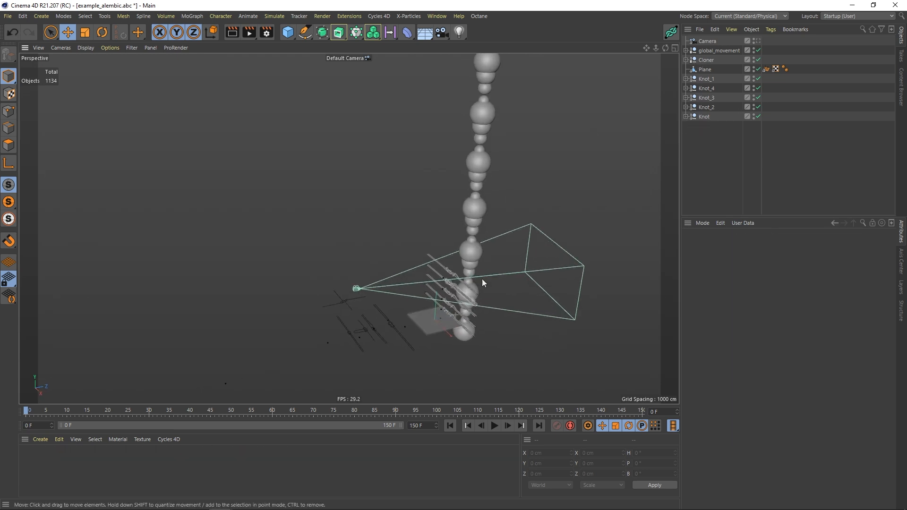
Delete the Plane and all the top-level Knot objects, from Knot_1 to Knot, from the imported scene.
click(707, 79)
shift+click(704, 116)
key(Delete)
click(704, 70)
key(Delete)
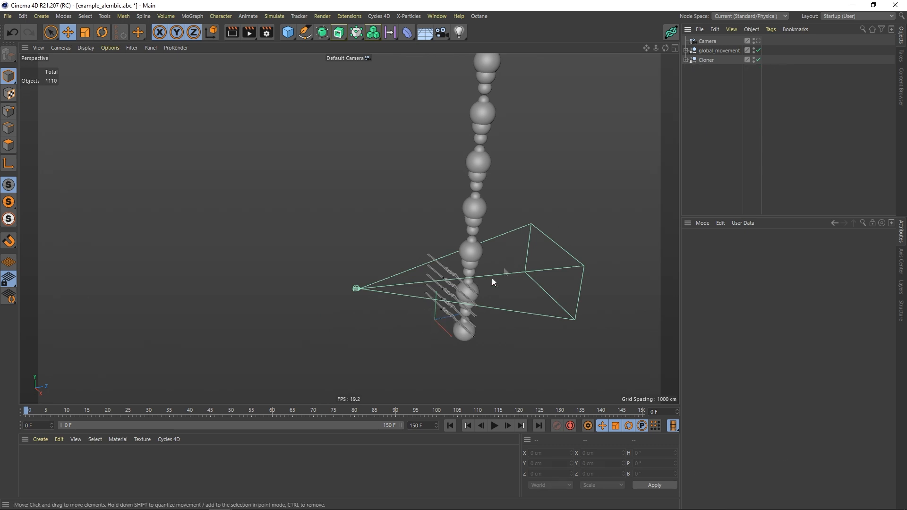
Expand global_movement, filter the objects by "bone" after trying "bone2", and bring the faceted rope knots into close view.
scroll(492, 255, up, 5)
click(686, 51)
click(864, 29)
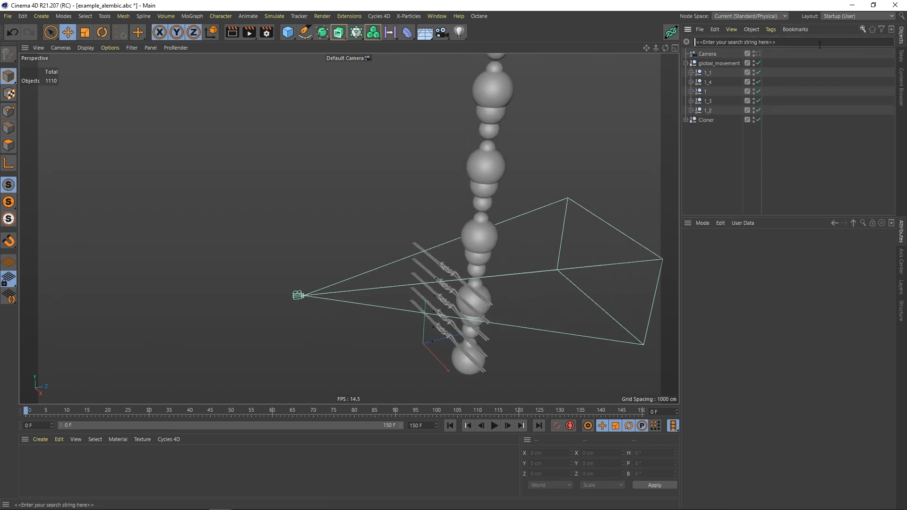
text(bone)
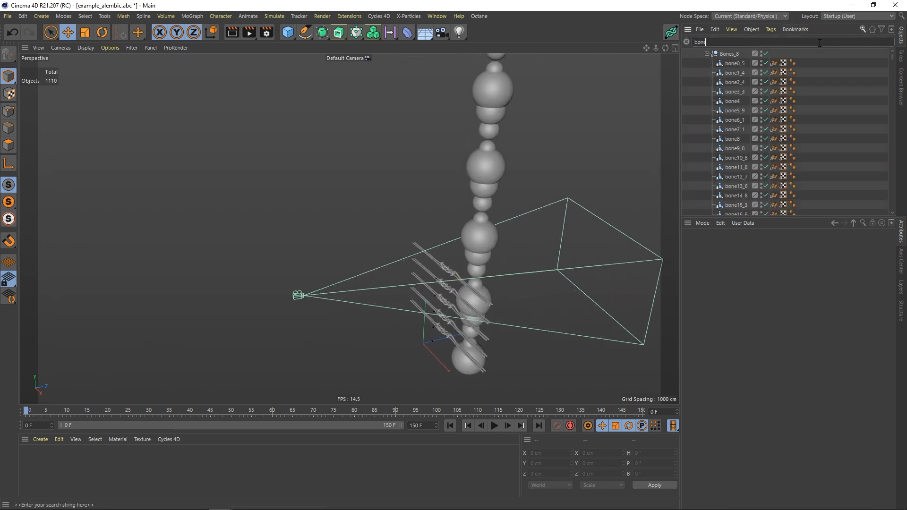
text(2)
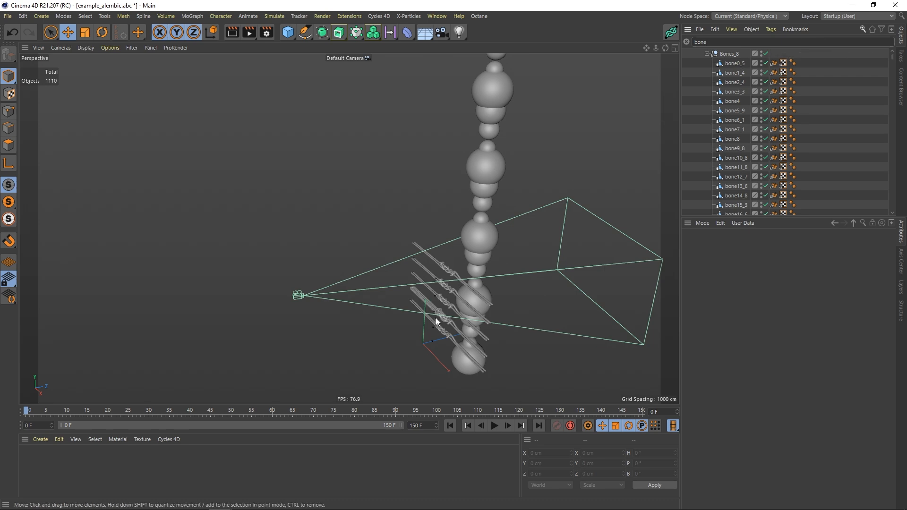
scroll(517, 266, up, 10)
alt+drag(555, 216, 407, 279)
alt+right_drag(406, 277, 446, 272)
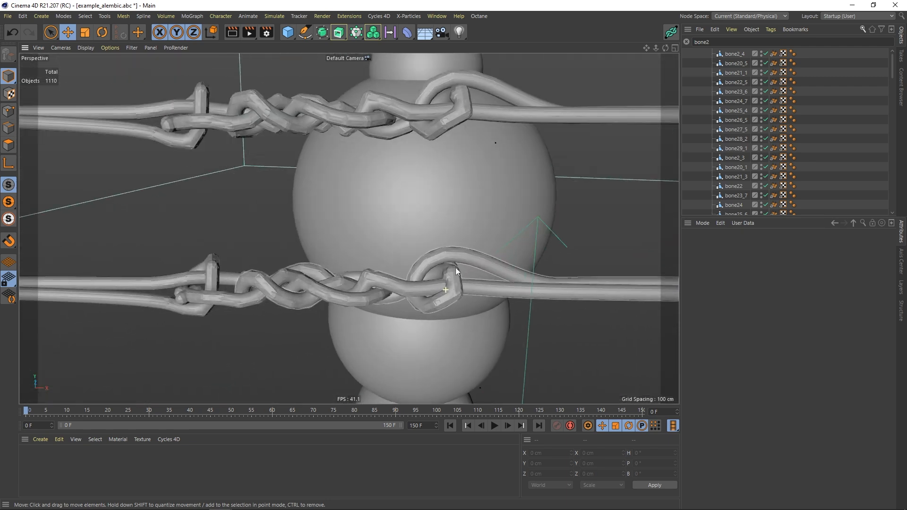
key(BackSpace)
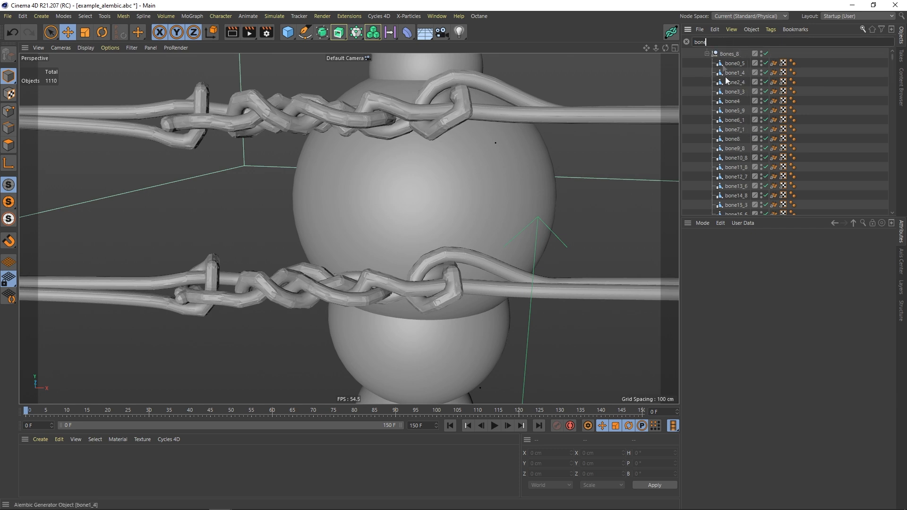
Delete every Bones group from the imported ropes.
click(727, 55)
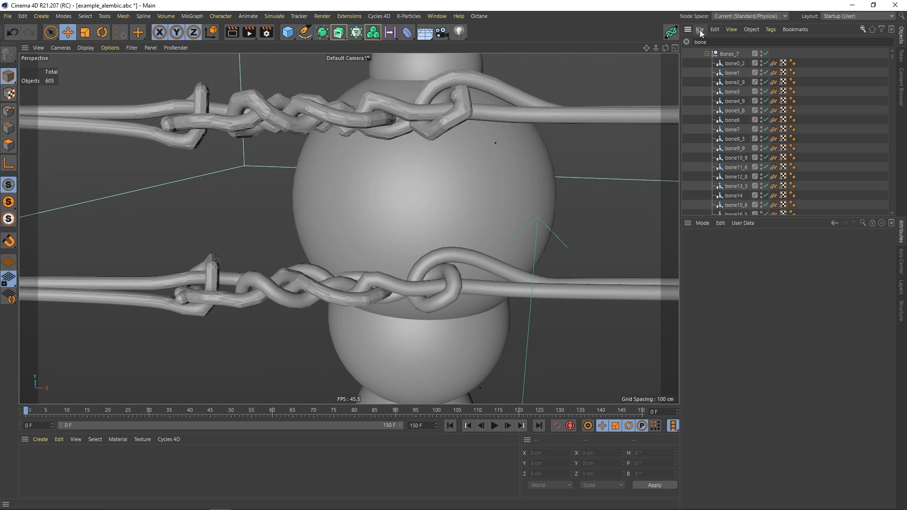
click(728, 54)
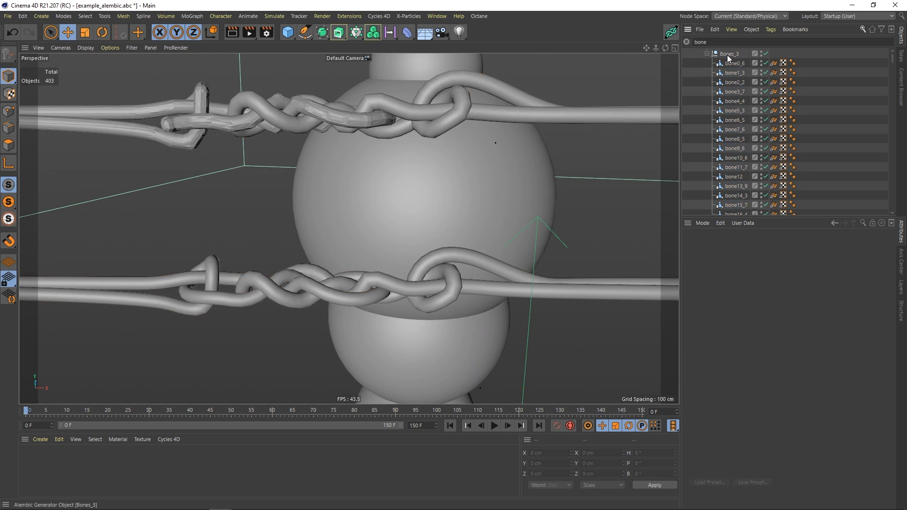
key(Delete)
click(729, 54)
key(Delete)
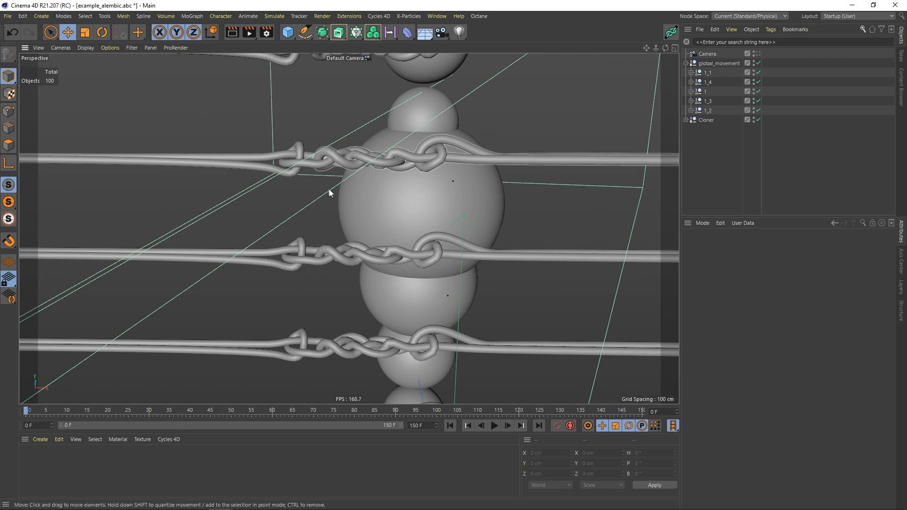
Scrub the imported animation to frame 133 and to frame 115, examining the ropes around the sphere column.
alt+right_drag(381, 179, 408, 222)
alt+drag(407, 222, 387, 219)
alt+right_drag(409, 218, 315, 254)
alt+drag(315, 254, 331, 265)
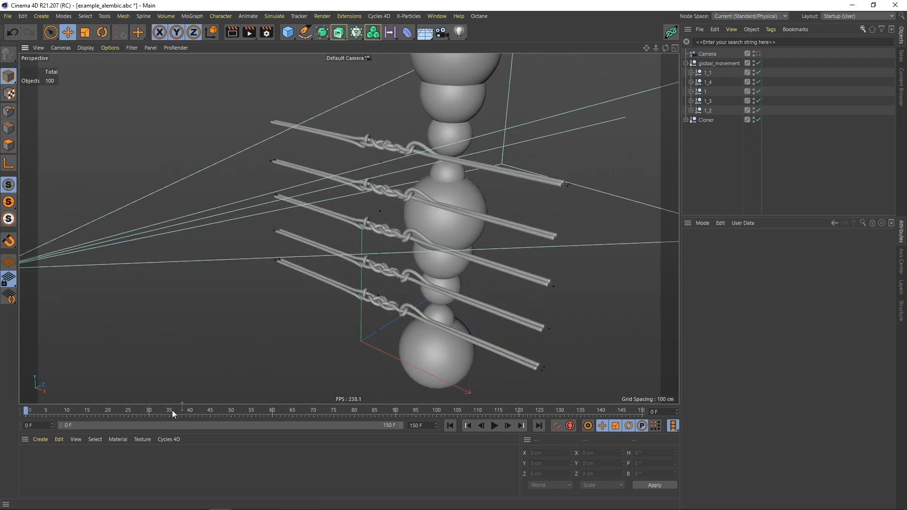
drag(106, 412, 594, 320)
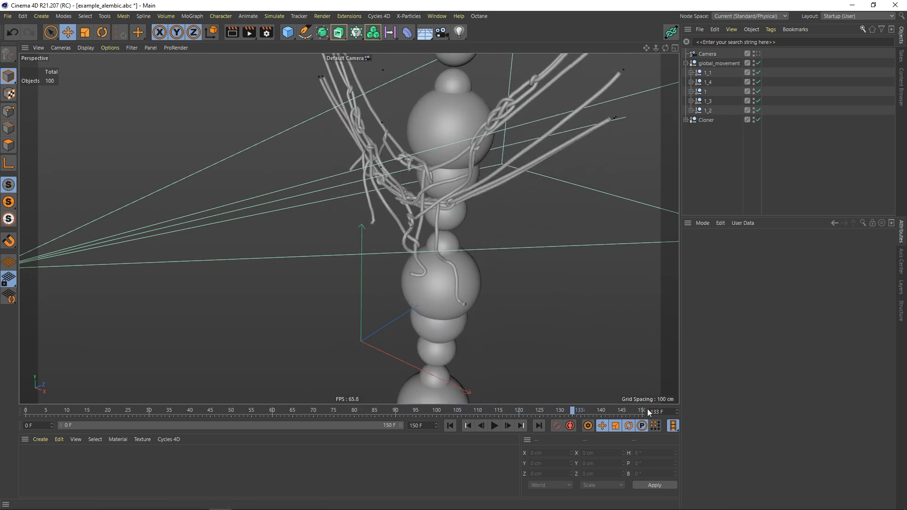
alt+drag(441, 233, 460, 198)
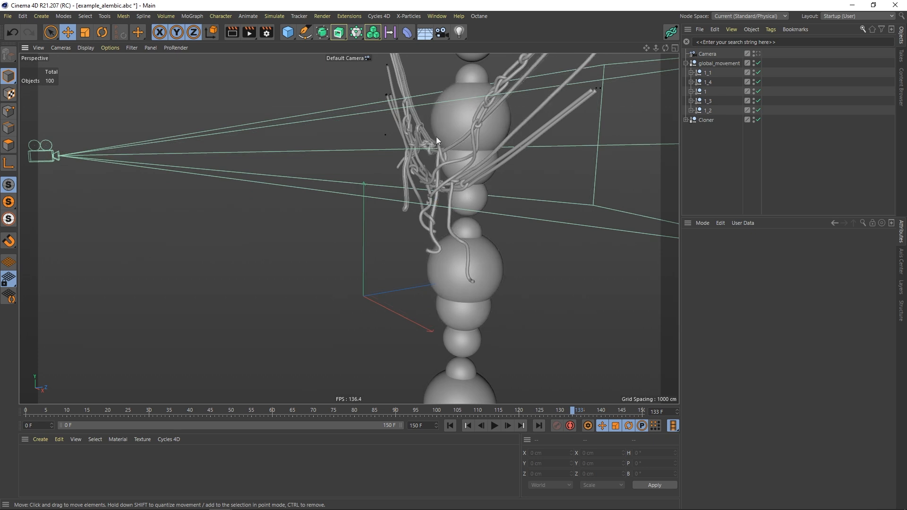
alt+drag(430, 140, 402, 163)
alt+drag(469, 139, 445, 185)
scroll(445, 185, up, 10)
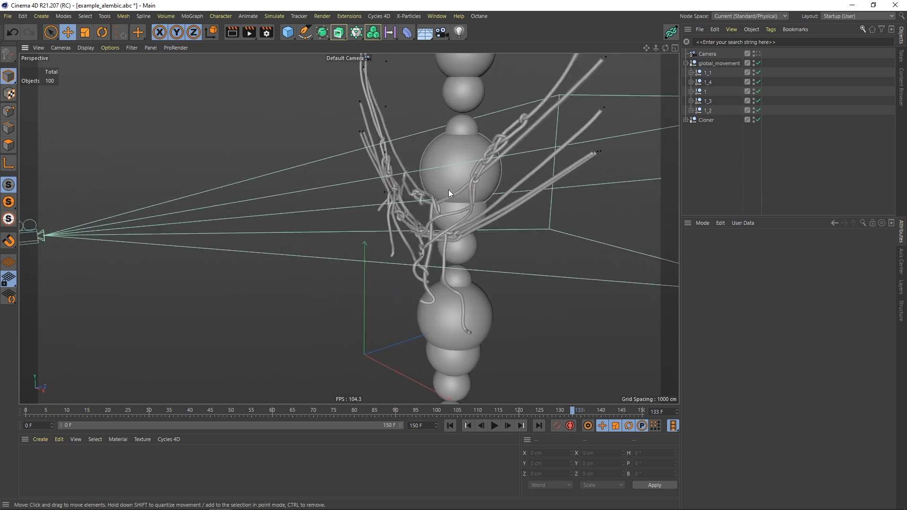
drag(139, 409, 502, 329)
mouse_move(422, 225)
alt+mouse_down()
mouse_move(465, 266)
mouse_move(364, 256)
mouse_move(389, 236)
mouse_move(450, 238)
mouse_move(425, 222)
alt+mouse_up()
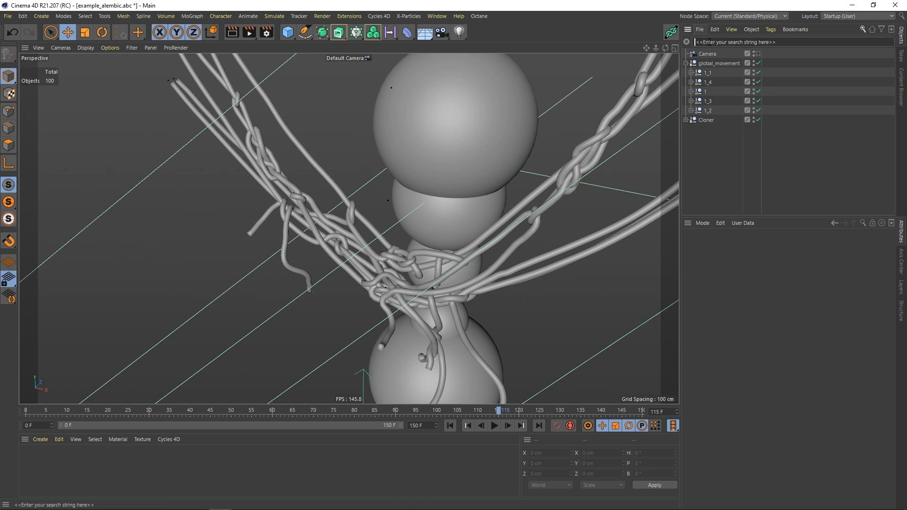
Filter the objects by "sw" and select all the Sweep objects.
text(sw)
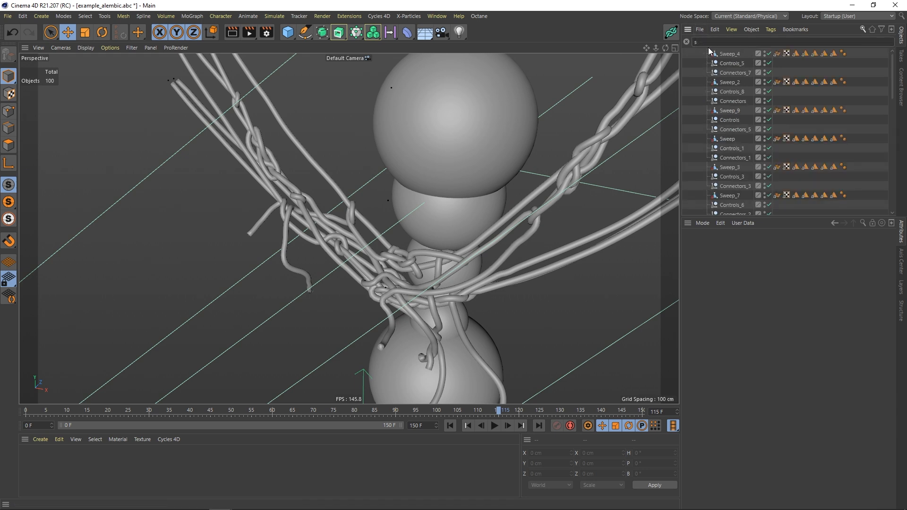
click(725, 56)
shift+click(729, 138)
click(724, 146)
shift+click(724, 139)
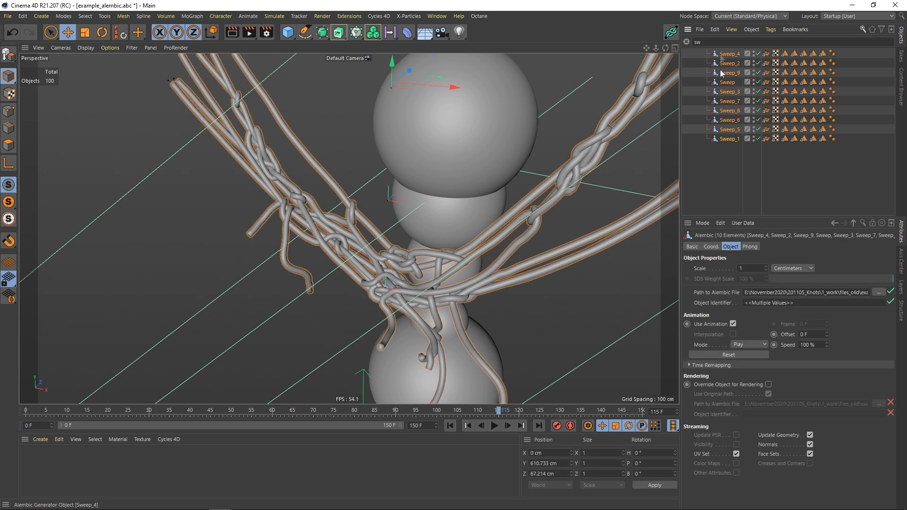
Clear the object filter and move all the selected Sweep objects directly under global_movement, above the numbered rope groups.
key(BackSpace)
key(BackSpace)
click(691, 82)
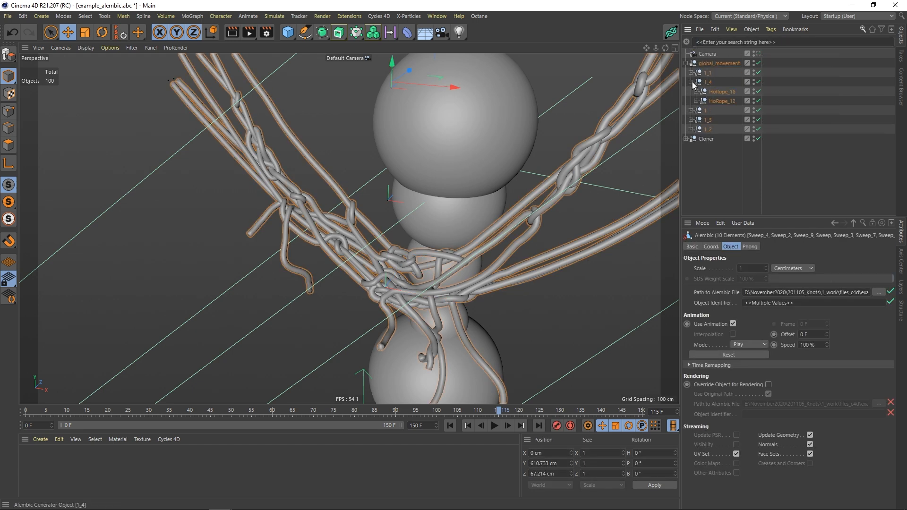
click(691, 120)
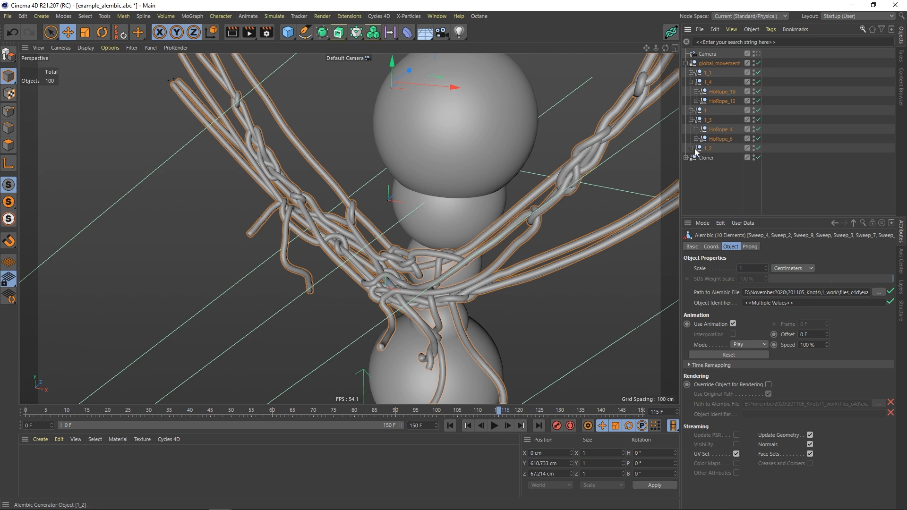
click(691, 149)
click(697, 157)
click(703, 167)
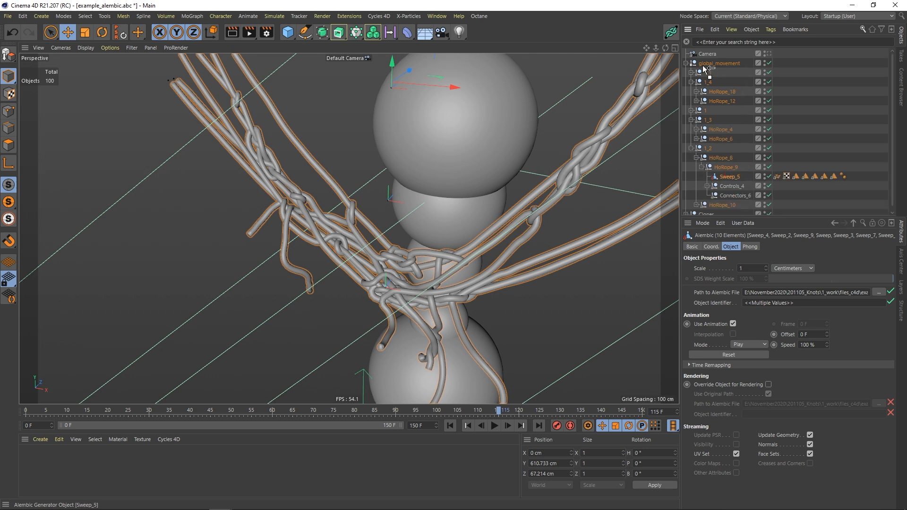
drag(711, 70, 711, 68)
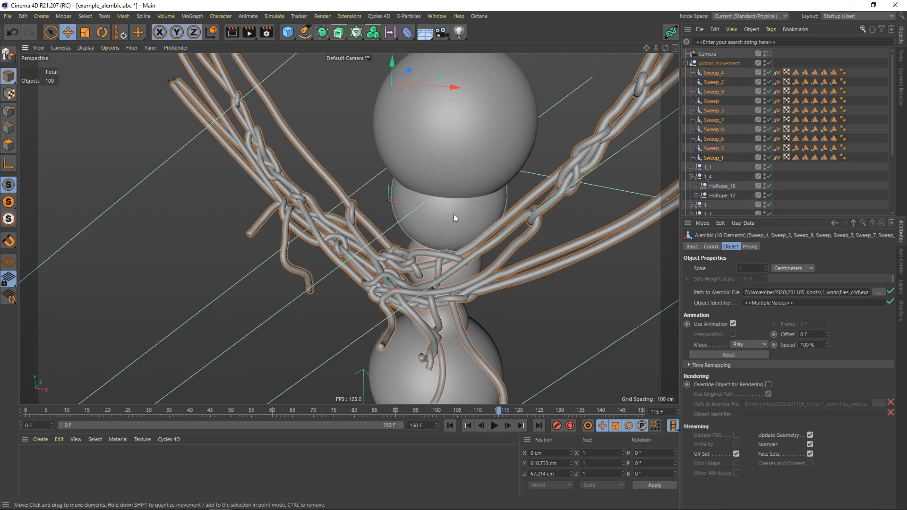
alt+drag(454, 214, 330, 346)
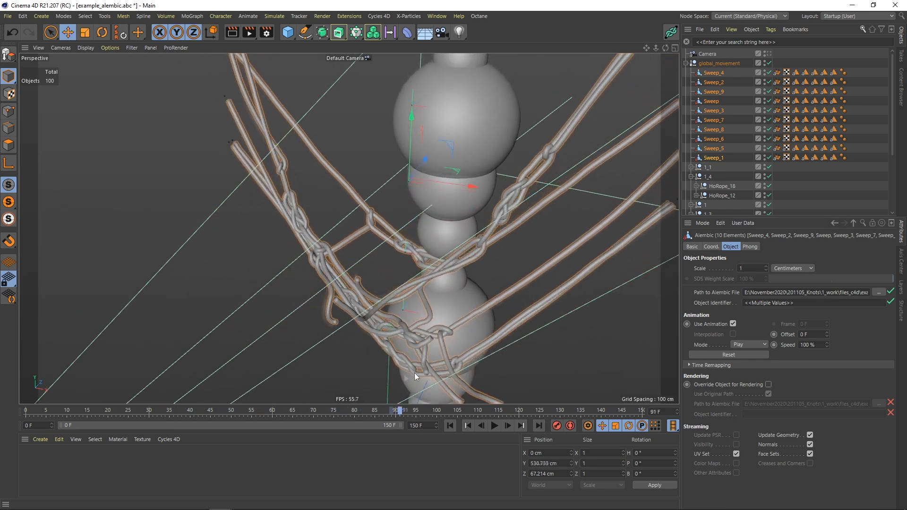
Delete the leftover groups from 1_1 through 1_2 under global_movement and scrub the animation to frame 114.
click(708, 167)
scroll(780, 142, down, 5)
click(692, 155)
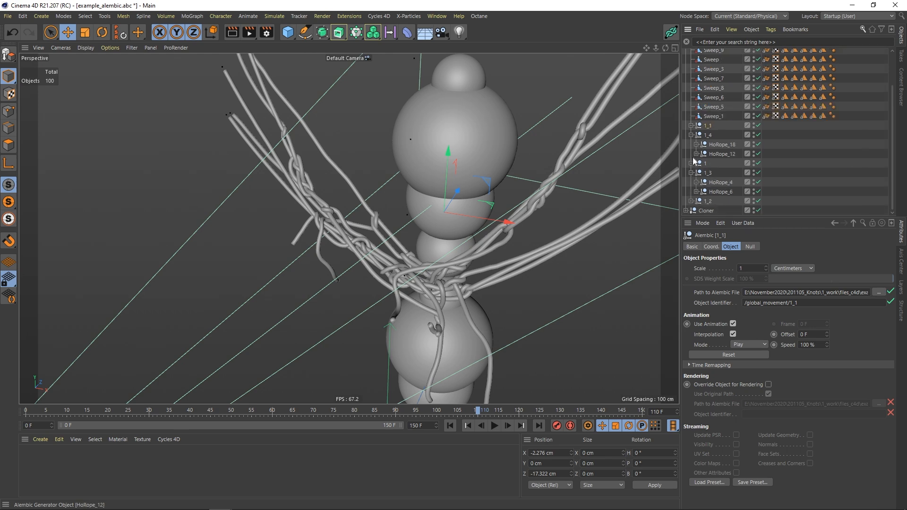
shift+click(708, 201)
key(Delete)
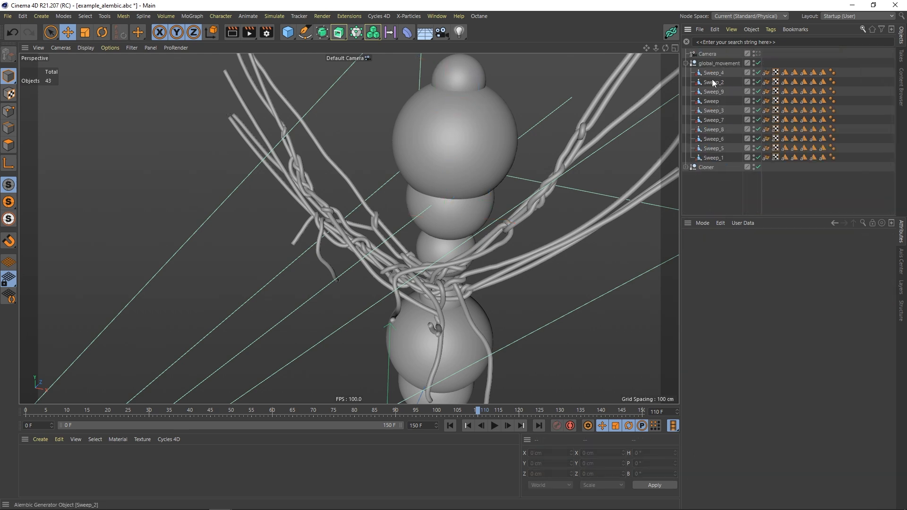
drag(325, 409, 496, 378)
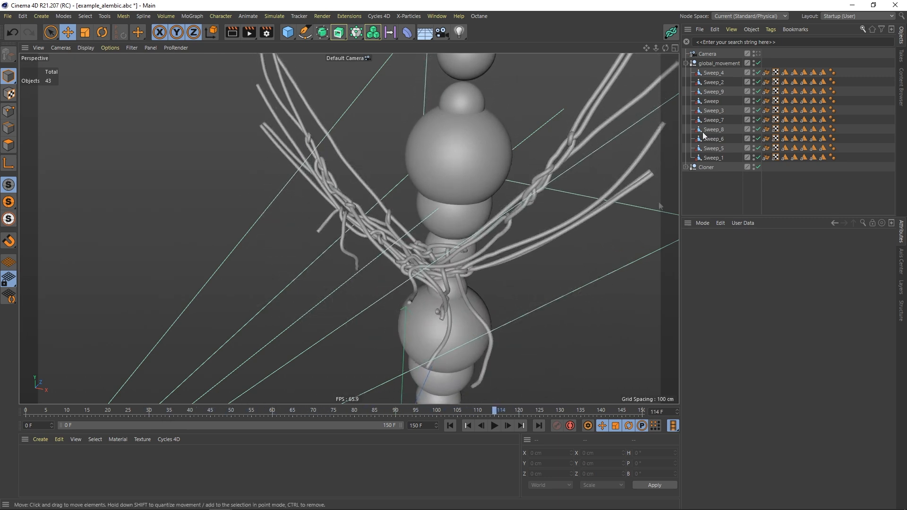
Try moving all the Sweep objects out of global_movement, check the motion at frame 60, and undo the move.
click(716, 73)
shift+click(716, 158)
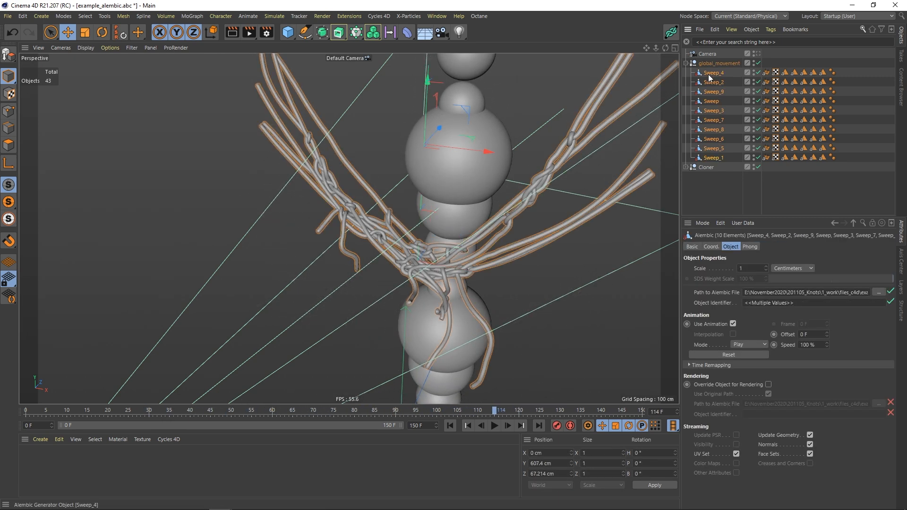
drag(716, 60, 715, 58)
drag(213, 414, 273, 393)
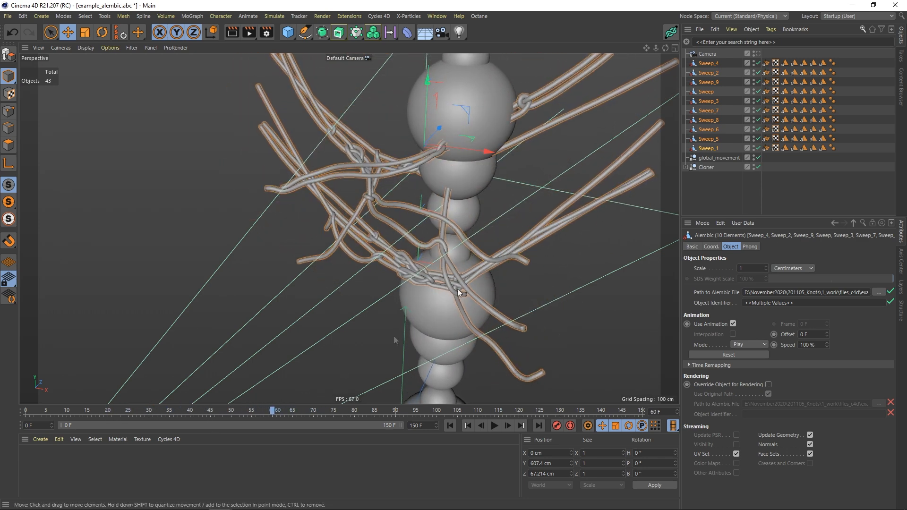
click(12, 32)
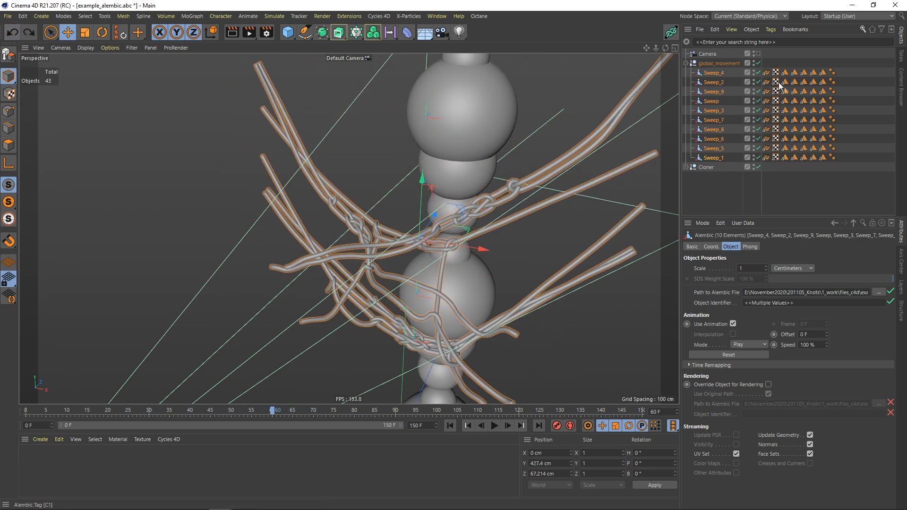
Scrub global_movement's motion to frame 90 and group all its Sweep objects into a null inside it.
click(722, 65)
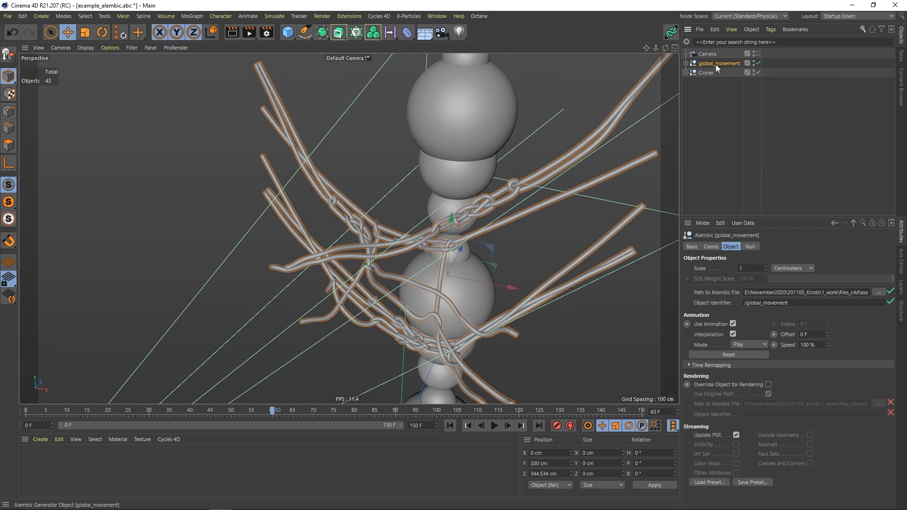
drag(270, 413, 396, 404)
click(686, 63)
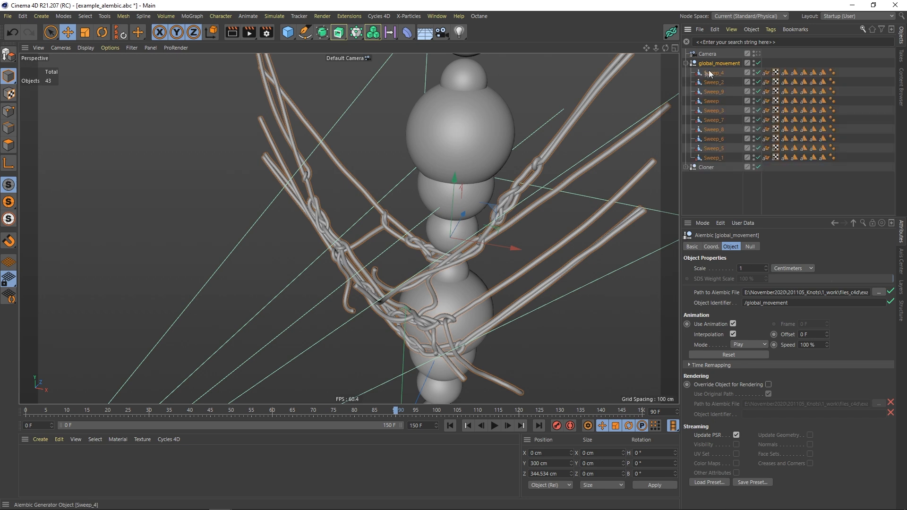
click(706, 73)
shift+click(709, 157)
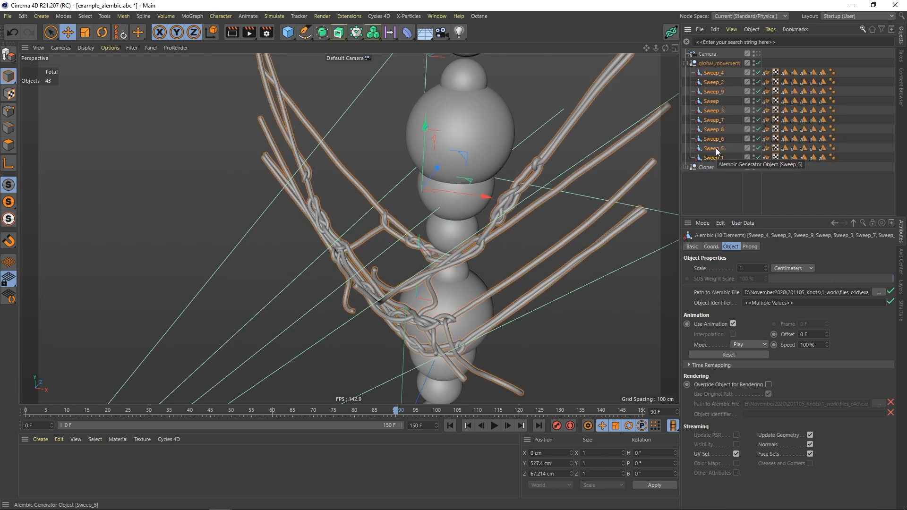
key(alt+g)
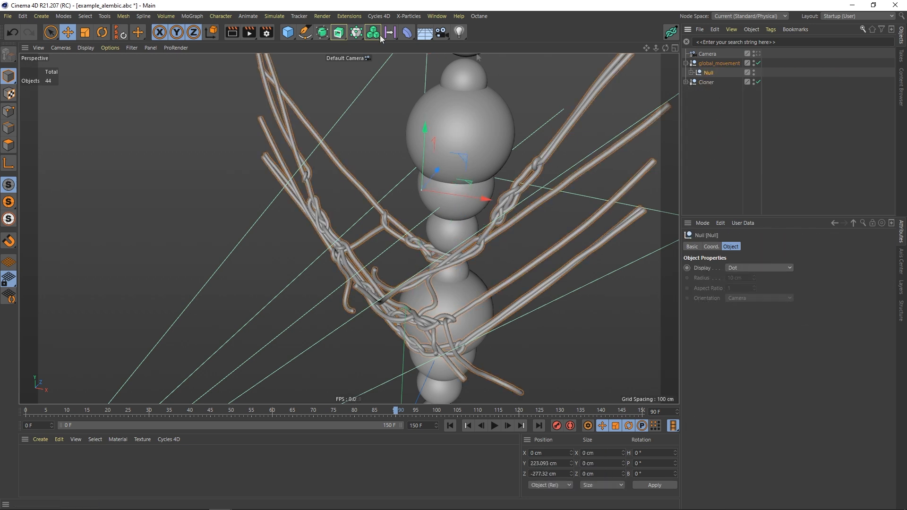
Add a Subdivision Surface as parent of the null holding the ropes, comparing the ropes with it off and on.
click(323, 32)
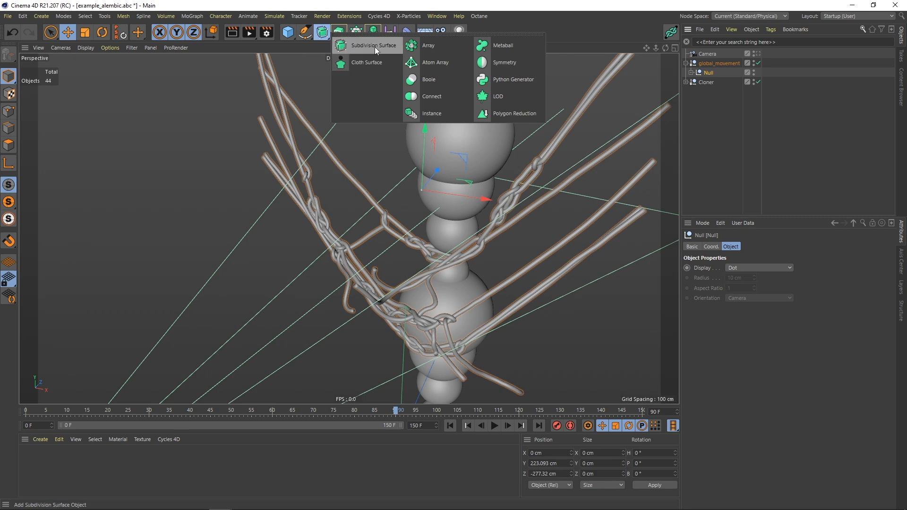
alt+click(375, 47)
scroll(455, 256, up, 5)
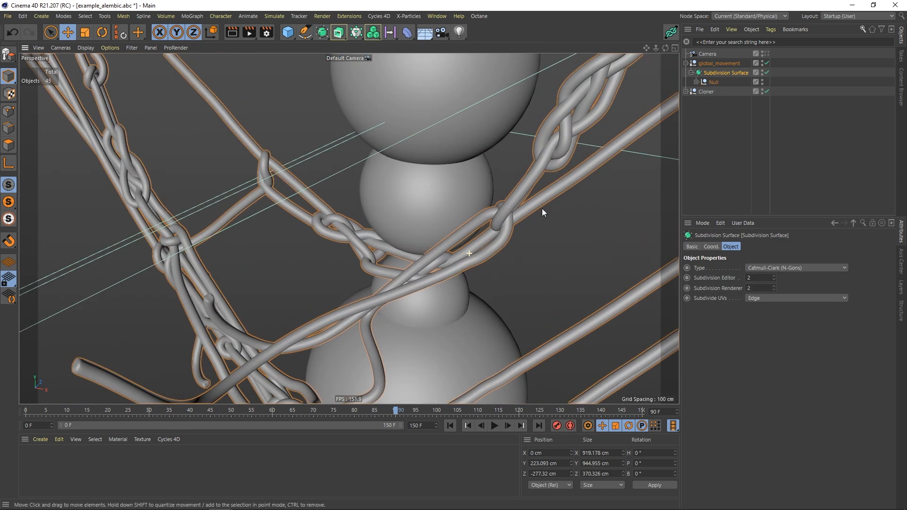
click(766, 72)
click(766, 72)
Delete the imported Camera and pull the view back to show the whole rope structure around the sphere column.
alt+right_drag(468, 227, 390, 261)
alt+drag(390, 261, 413, 243)
alt+middle_drag(413, 243, 398, 231)
alt+right_drag(398, 232, 413, 228)
mouse_move(413, 228)
alt+mouse_down()
mouse_move(427, 223)
mouse_move(387, 230)
mouse_move(421, 217)
mouse_move(398, 219)
alt+mouse_up()
click(711, 55)
key(Delete)
alt+right_drag(399, 219, 441, 208)
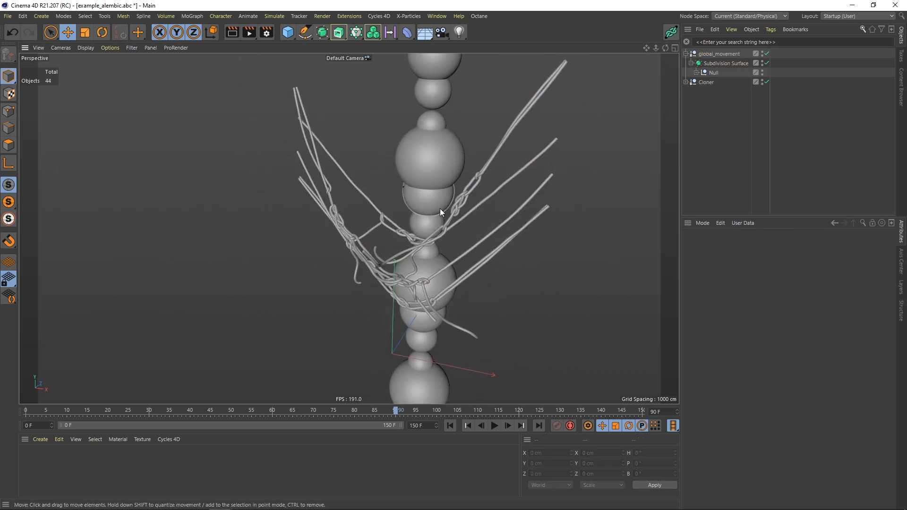
Duplicate subdivision surface 1 inside global_movement and raise the copy along the sphere column to about Y 669 cm.
click(687, 54)
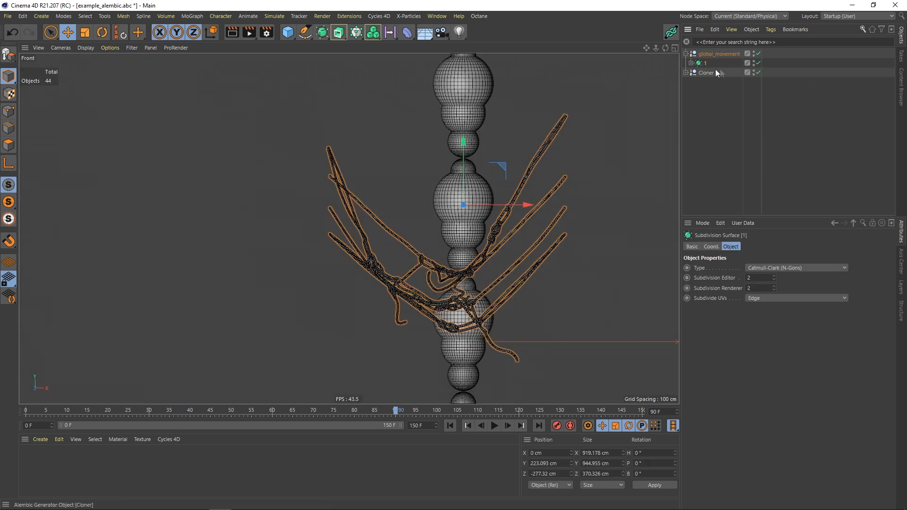
ctrl+drag(707, 67, 705, 70)
key(Delete)
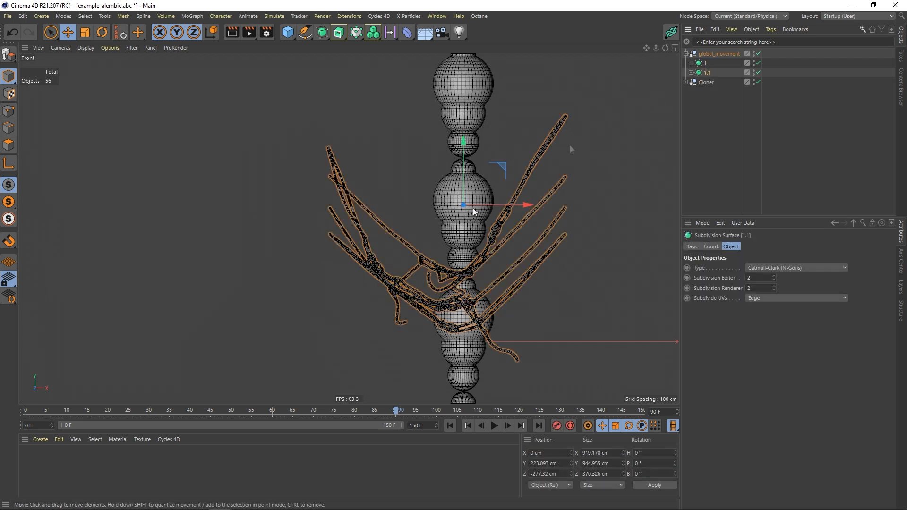
drag(467, 178, 465, 67)
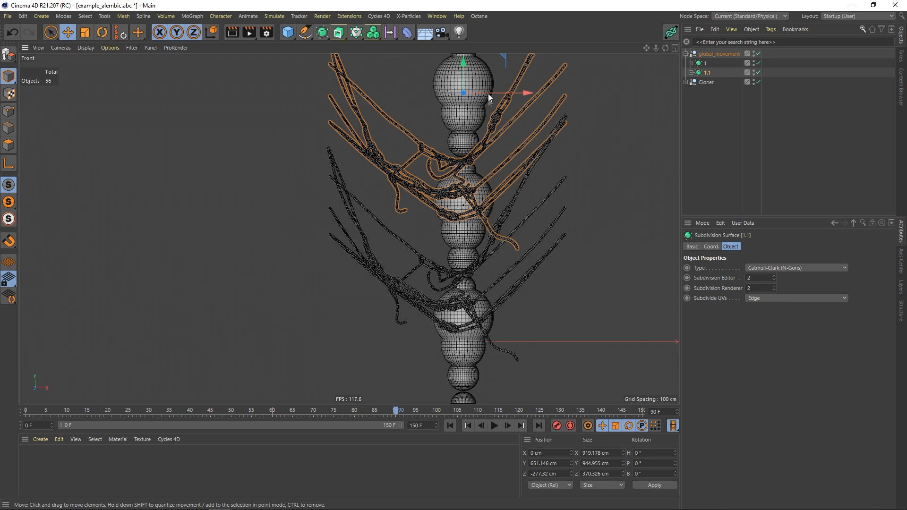
drag(466, 76, 466, 72)
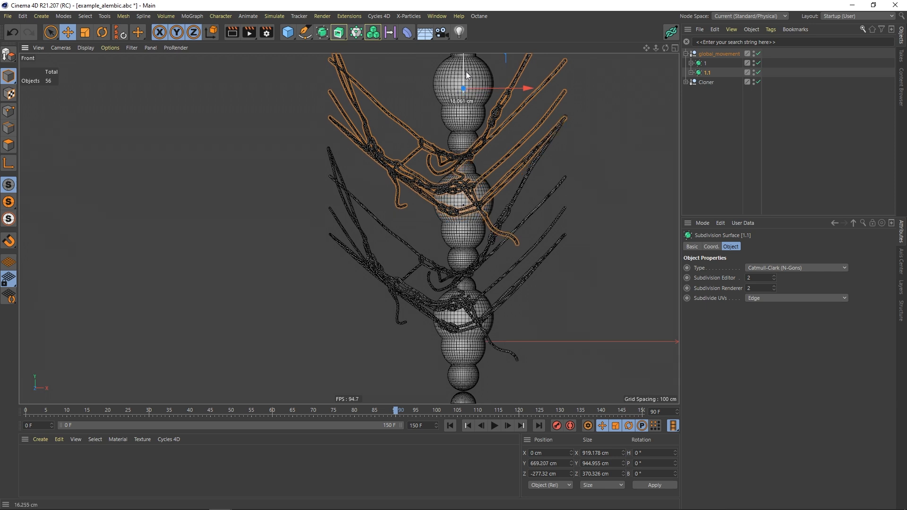
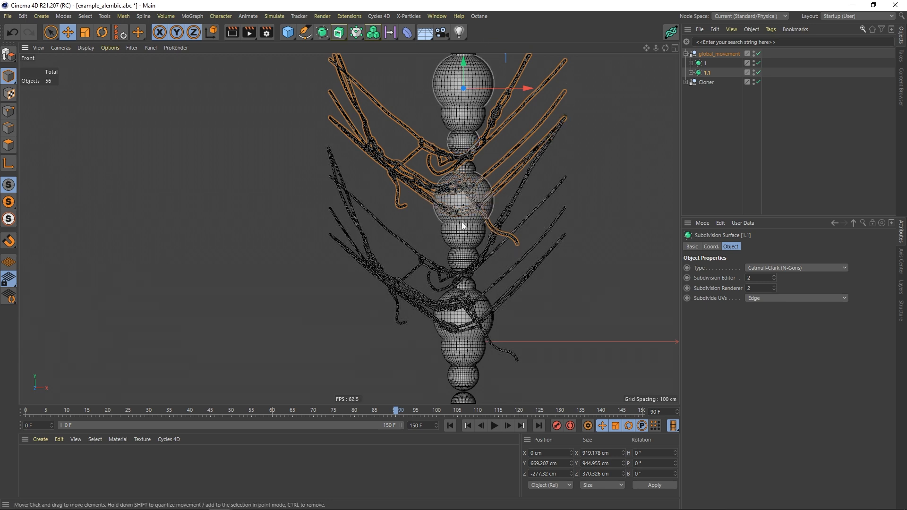
Examine both rope sets in the perspective view while scrubbing the animation to frame 72.
key(F1)
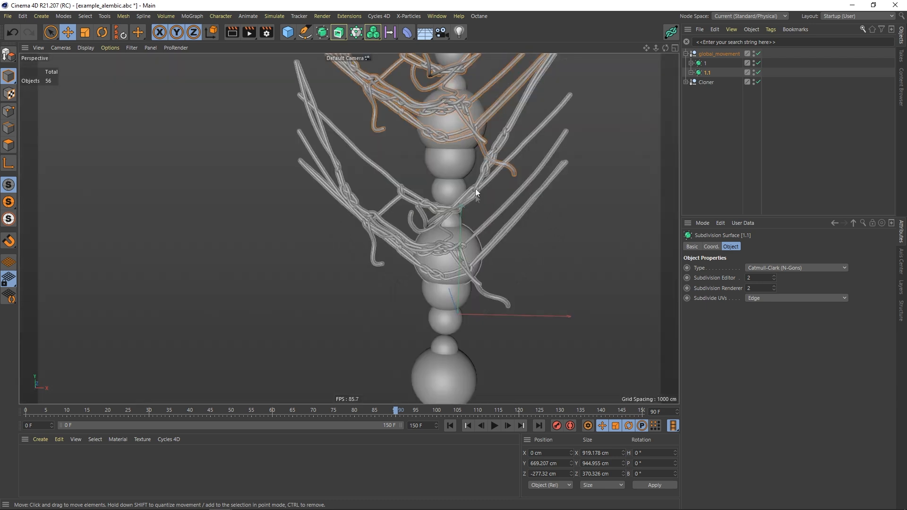
drag(108, 413, 322, 401)
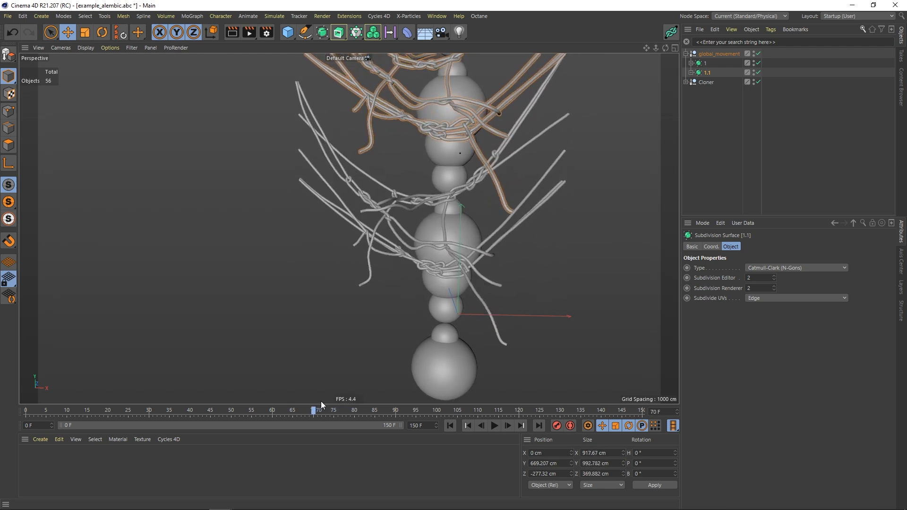
alt+middle_drag(421, 118, 422, 160)
alt+drag(421, 160, 446, 171)
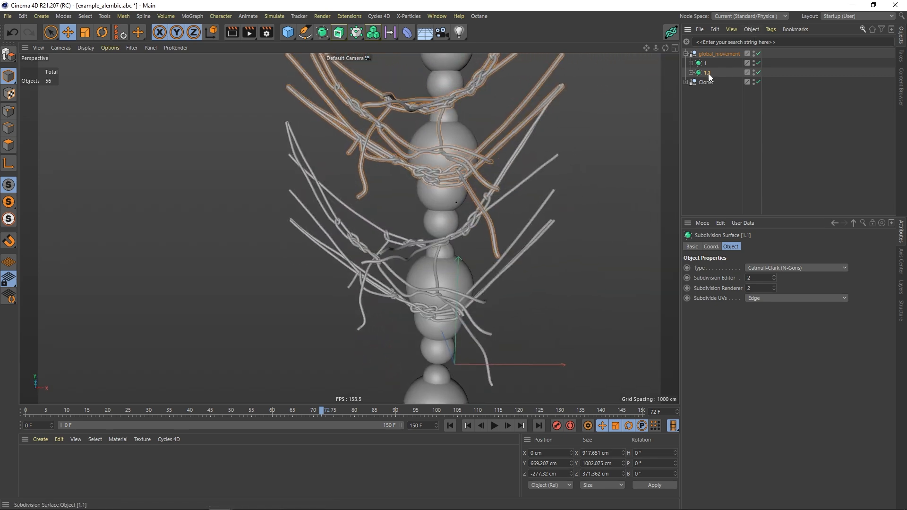
Set the X scale of rope copy 1.1 to -1 to mirror it, and bring the mirrored knots into close view.
click(711, 246)
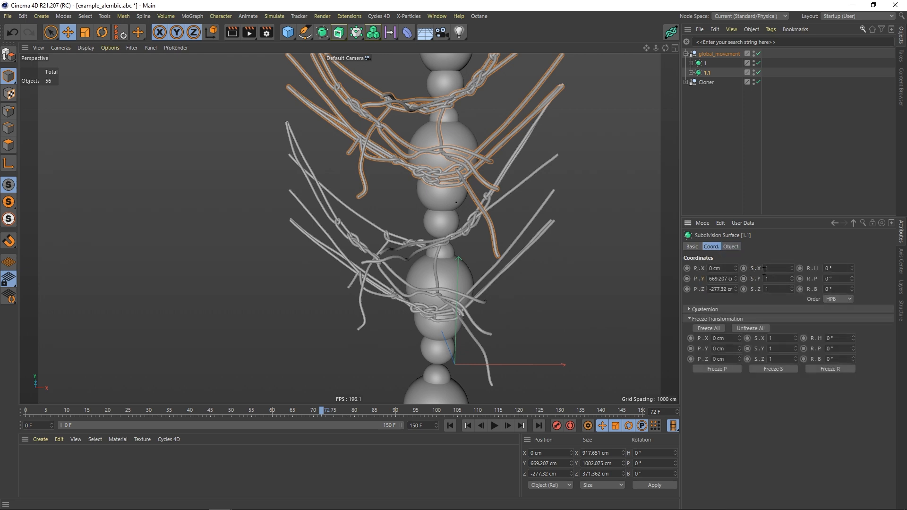
key(Return)
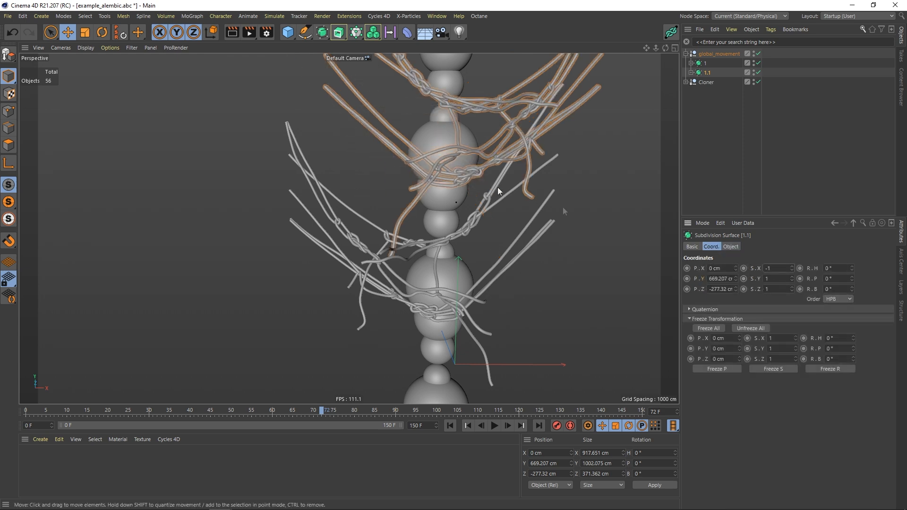
alt+drag(414, 203, 436, 202)
scroll(480, 168, up, 8)
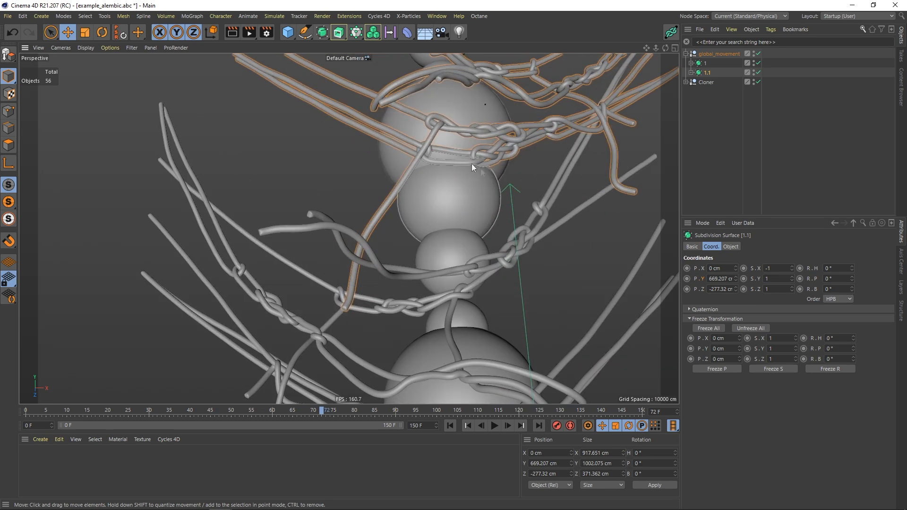
Examine how the mirrored upper ropes meet the lower set from several angles, scrubbing the animation to frame 71.
alt+drag(537, 173, 465, 124)
scroll(464, 121, down, 5)
alt+drag(455, 159, 461, 139)
alt+middle_drag(462, 140, 452, 161)
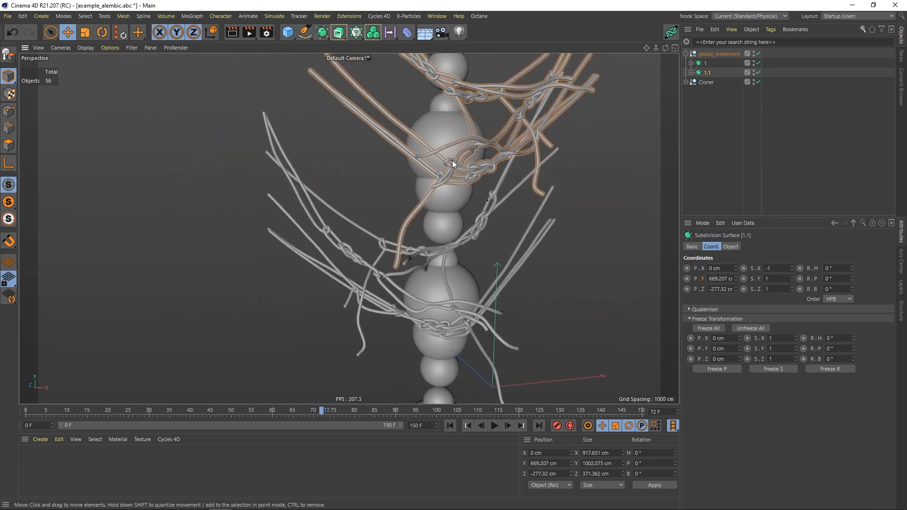
scroll(432, 177, down, 2)
alt+drag(438, 177, 413, 175)
alt+right_drag(360, 353, 386, 342)
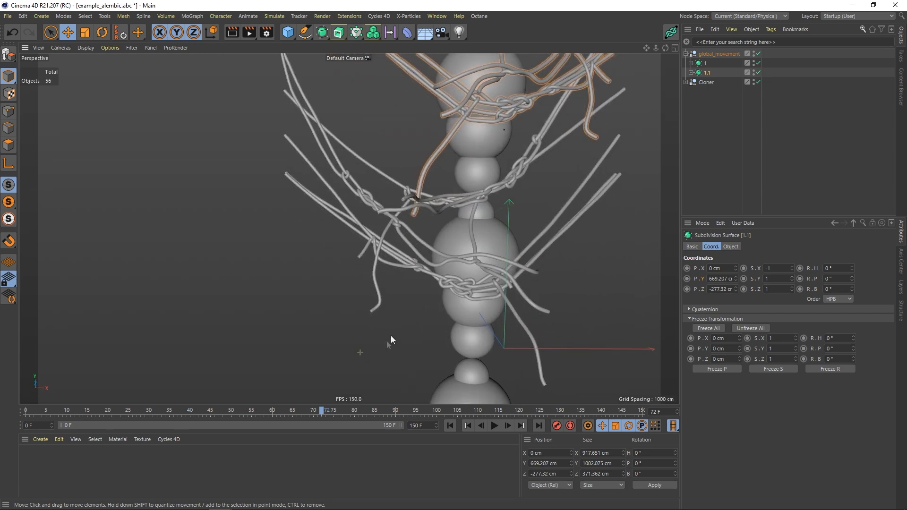
alt+middle_drag(459, 269, 421, 315)
mouse_move(422, 315)
alt+mouse_down()
mouse_move(416, 308)
mouse_move(417, 318)
alt+mouse_up()
drag(293, 409, 318, 407)
alt+drag(452, 219, 429, 195)
scroll(443, 201, up, 1)
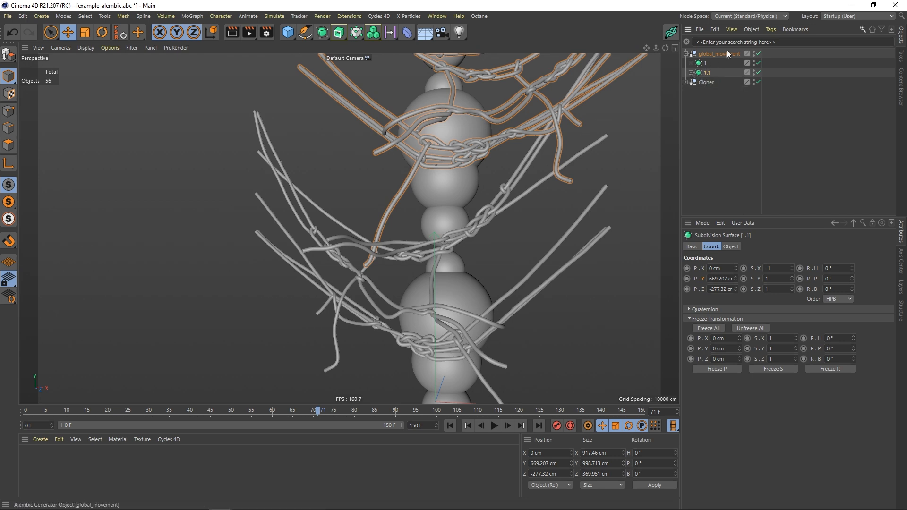
Filter the objects by "sweep", clear the filter, and rename the first sweep inside copy 1.1's null as Sweep_4X.
text(sweep)
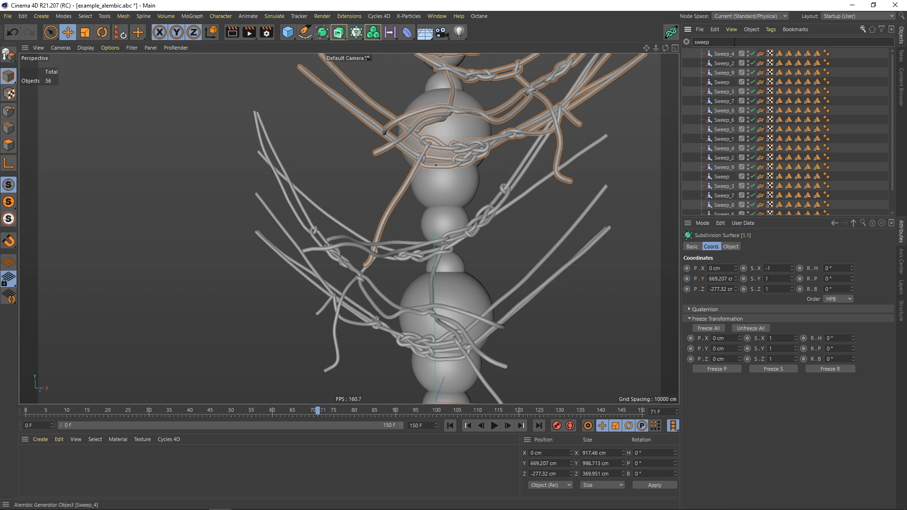
key(BackSpace)
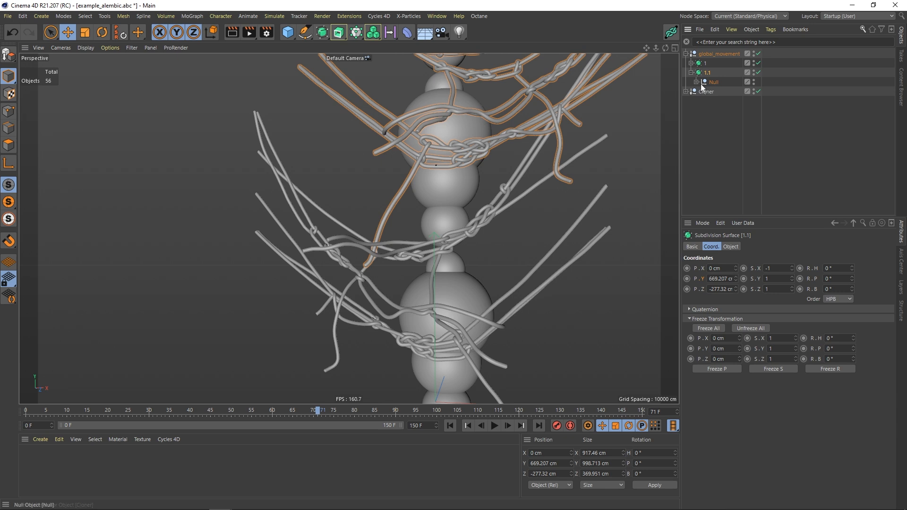
click(696, 82)
double_click(739, 92)
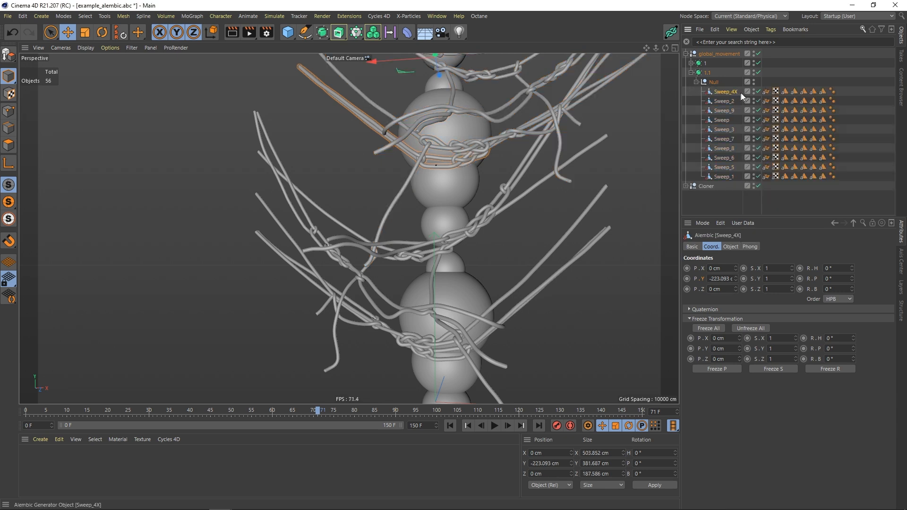
Filter the objects by "sweep" and select all ten rope sweeps of copy 1.1, from Sweep_4X through Sweep_1.
click(735, 41)
text(swwp)
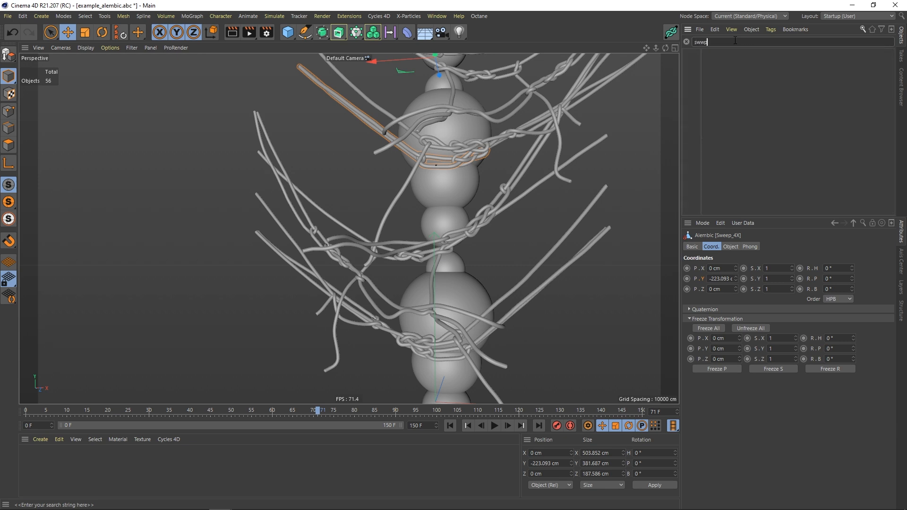
key(BackSpace)
key(BackSpace)
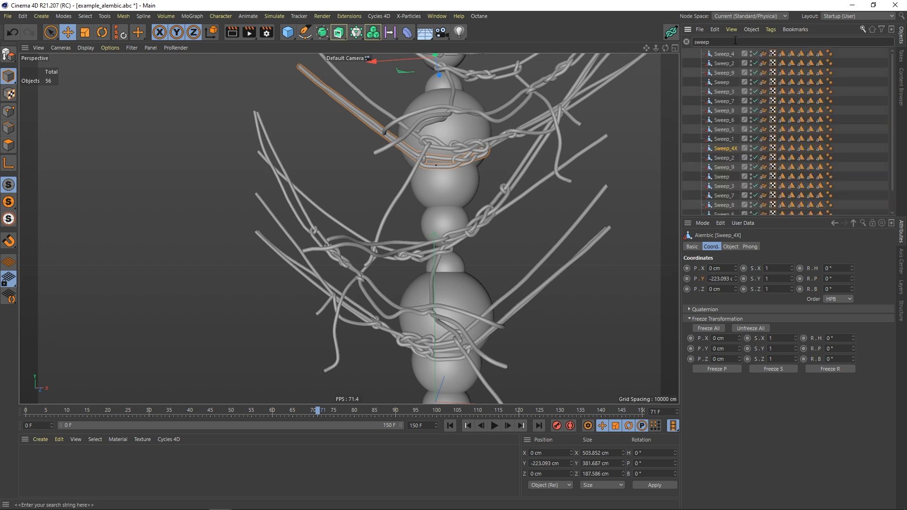
scroll(891, 189, down, 2)
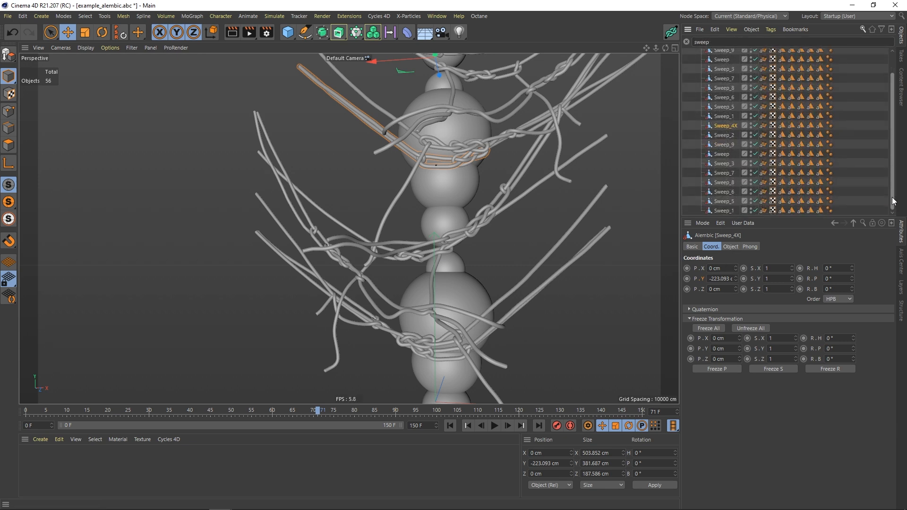
shift+click(724, 211)
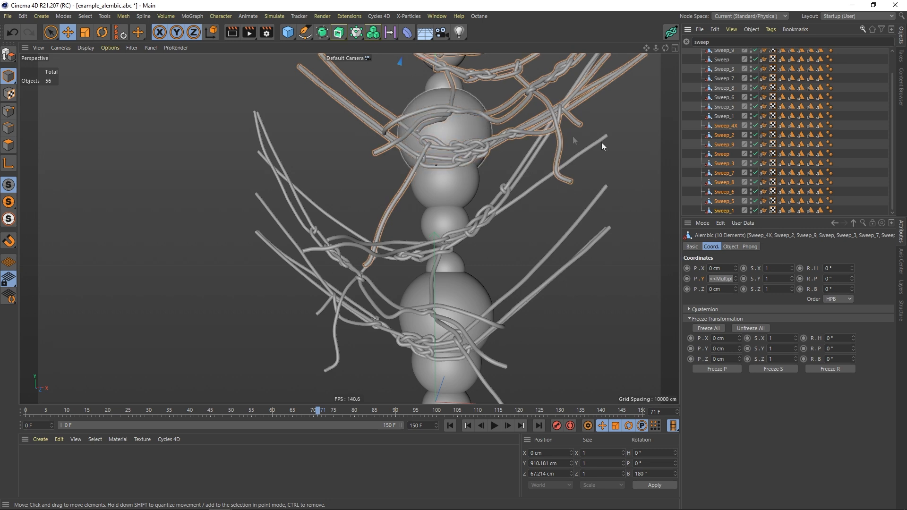
Set the Alembic animation offset of the selected sweeps to 5 F.
click(731, 246)
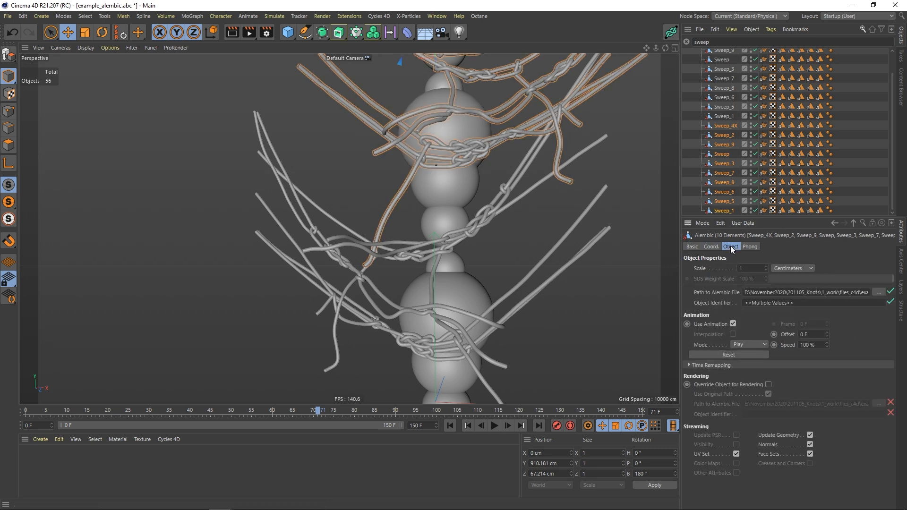
click(827, 332)
click(827, 333)
click(827, 333)
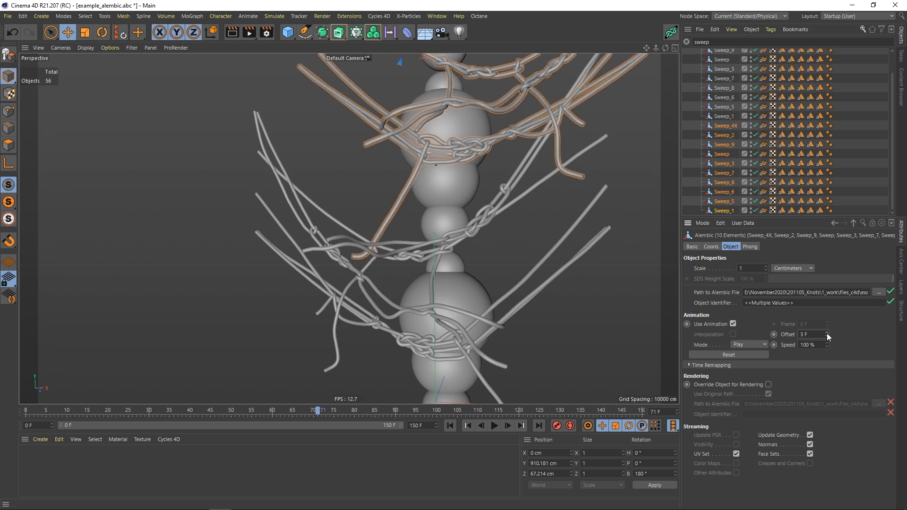
click(827, 333)
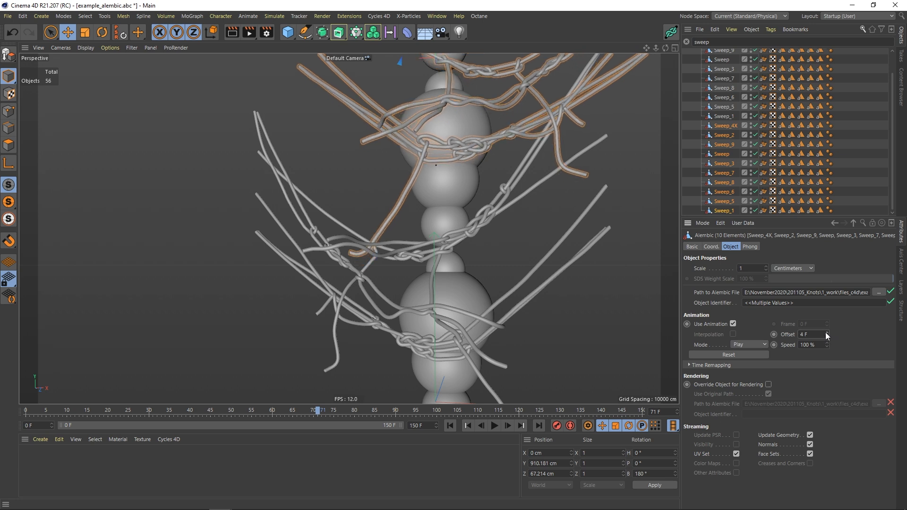
click(826, 332)
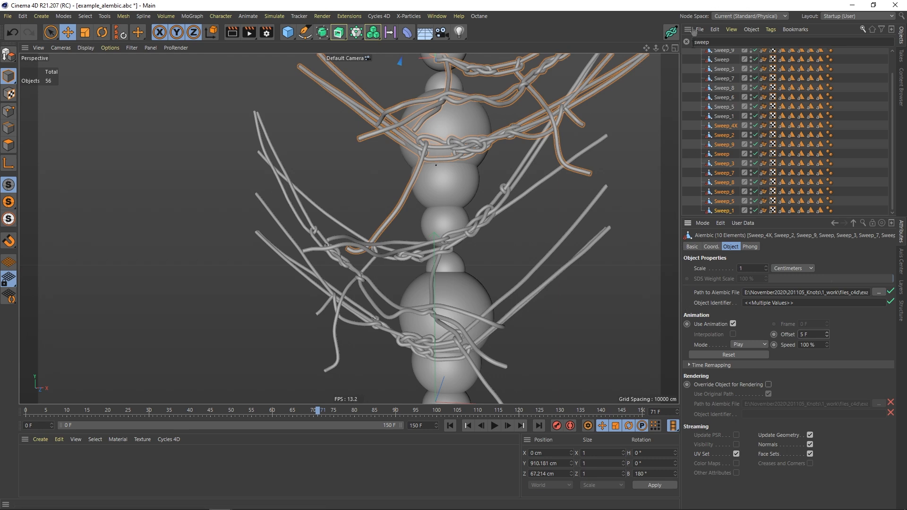
Clear the object filter and select rope copy 1.1 in the collapsed global_movement hierarchy.
key(BackSpace)
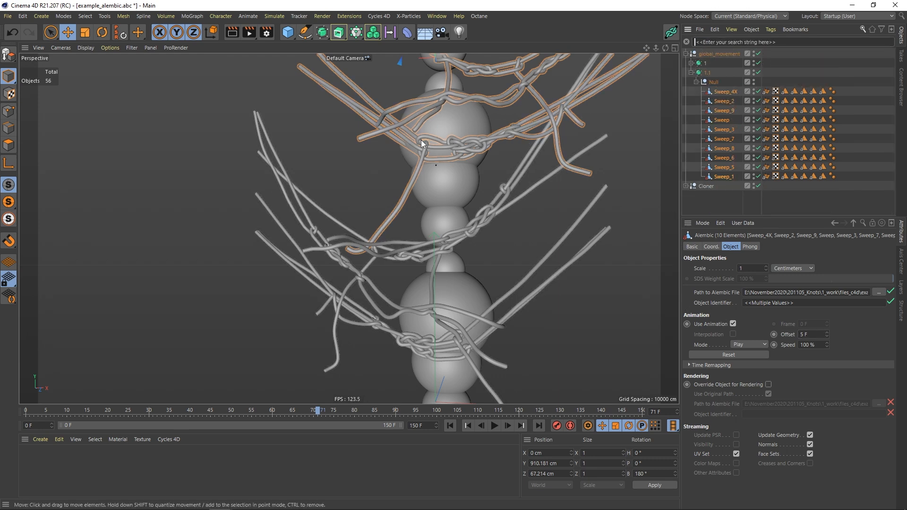
text(1)
alt+drag(445, 164, 455, 197)
alt+right_drag(456, 197, 469, 179)
alt+middle_drag(469, 180, 493, 213)
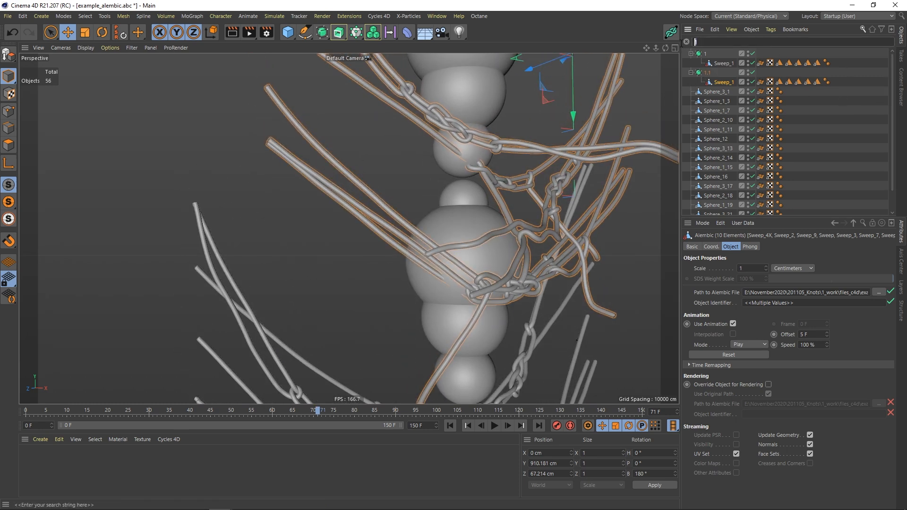
key(BackSpace)
click(707, 72)
Examine the time-offset upper ropes against the lower set, scrubbing the animation to frame 93.
alt+drag(526, 101, 601, 71)
alt+drag(518, 211, 453, 269)
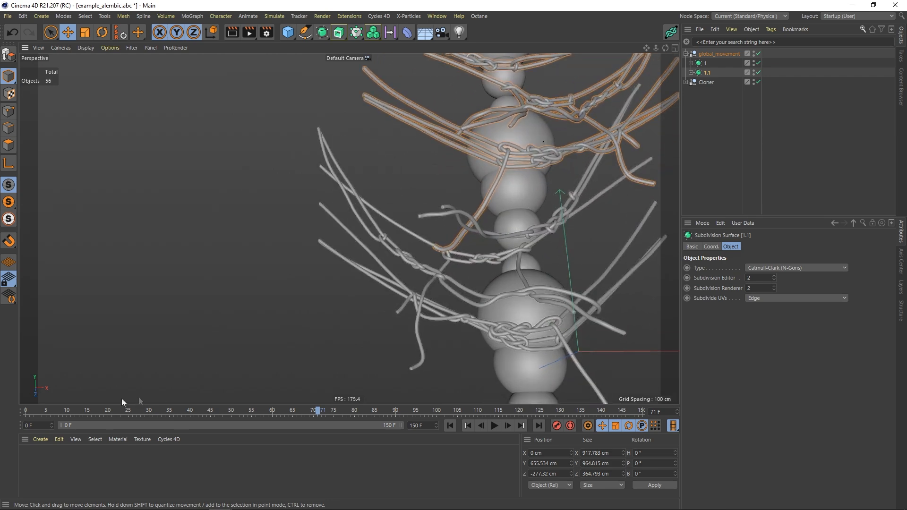
drag(53, 415, 407, 427)
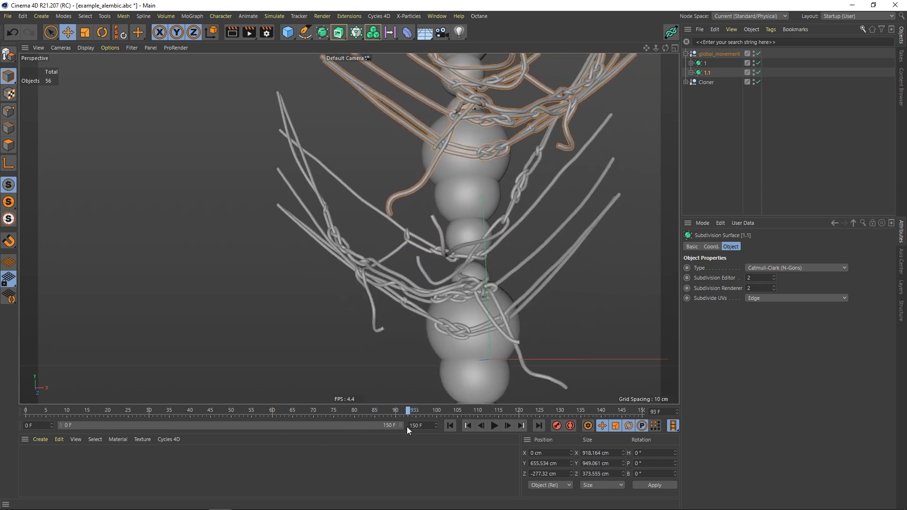
alt+drag(429, 210, 463, 231)
Duplicate rope sets 1 and 1.1 inside global_movement and rotate the copies to a heading of 180°.
click(705, 64)
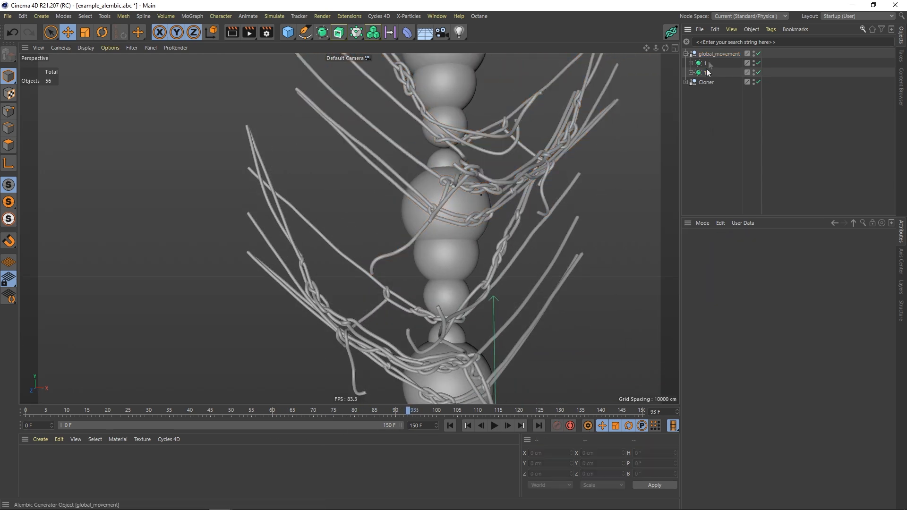
ctrl+click(707, 72)
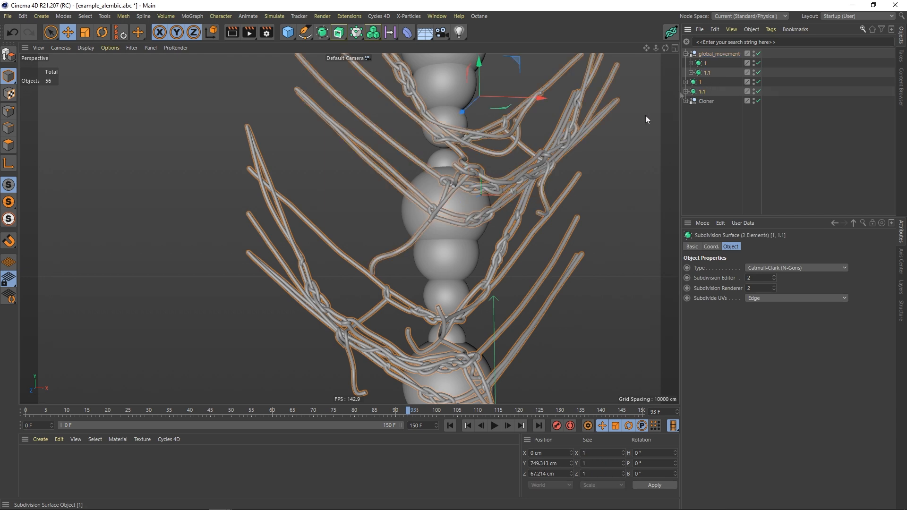
drag(699, 82, 708, 77)
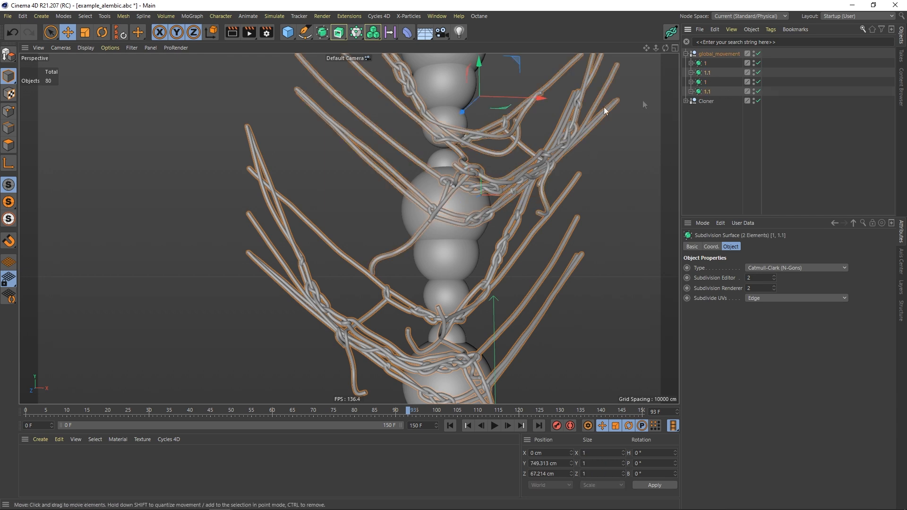
alt+drag(496, 149, 392, 152)
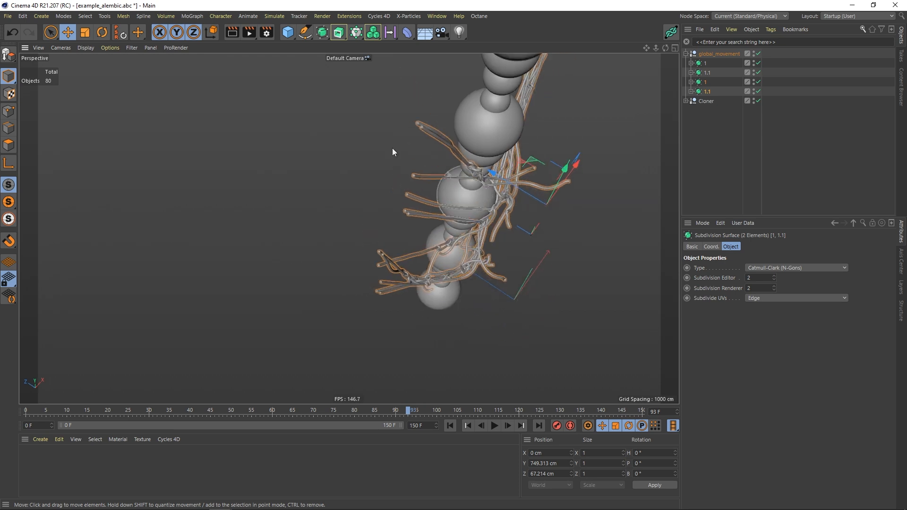
click(103, 32)
drag(555, 237, 537, 117)
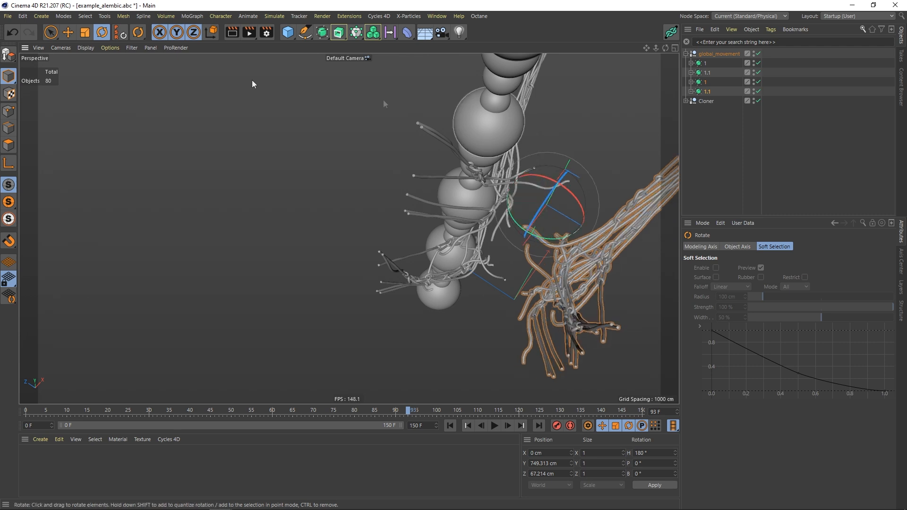
Move the rotated rope copies along Z to about 675 cm so they wrap the far side of the sphere column.
drag(47, 32, 72, 47)
click(72, 48)
drag(602, 235, 364, 198)
scroll(448, 138, up, 3)
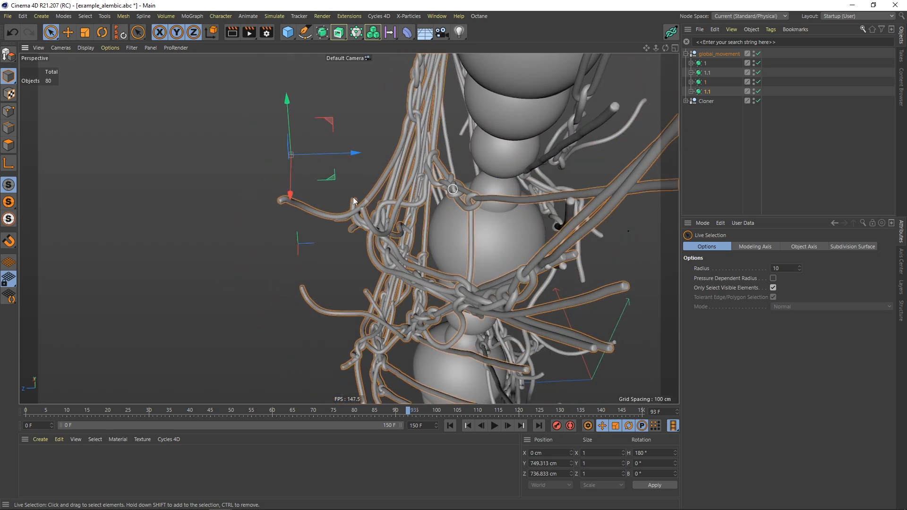
drag(351, 158, 397, 152)
alt+drag(509, 209, 378, 191)
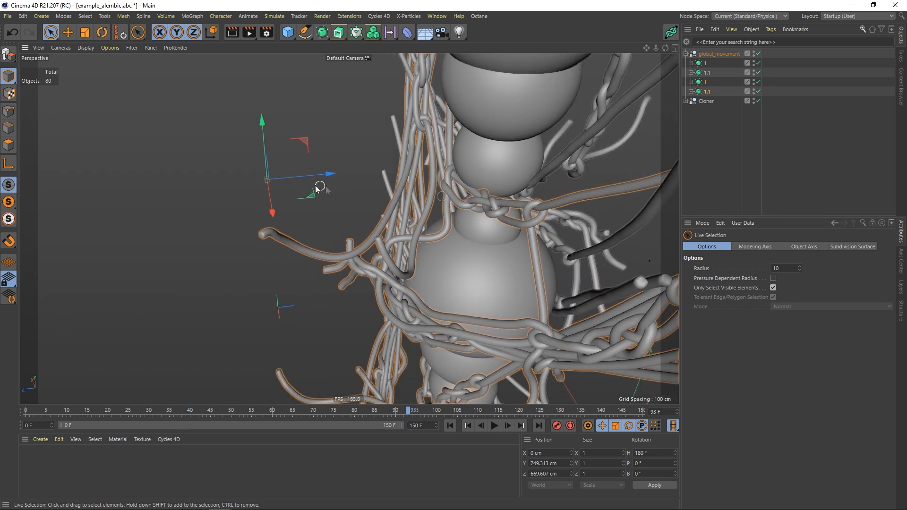
drag(323, 179, 468, 174)
alt+drag(433, 250, 449, 209)
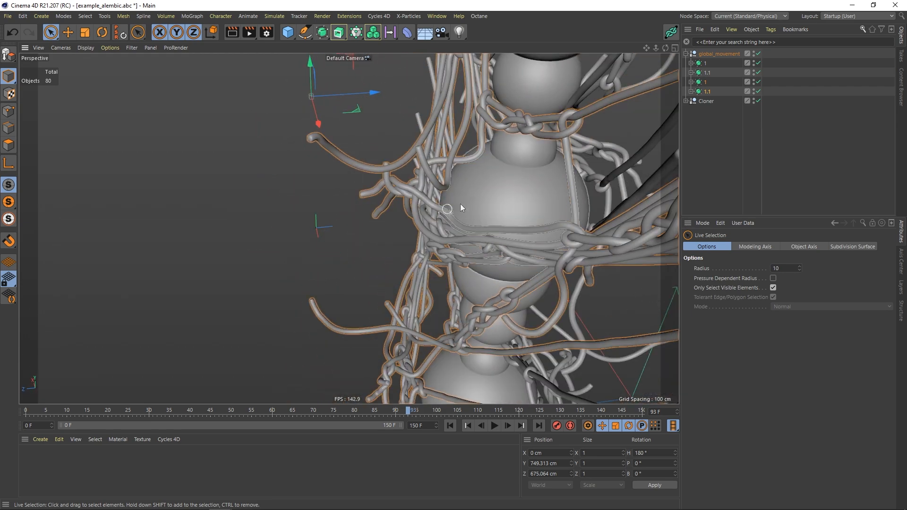
Examine the front and back rope sets together from the front, scrubbing the animation to frame 121.
alt+right_drag(449, 208, 399, 242)
alt+drag(399, 242, 559, 237)
alt+middle_drag(559, 237, 448, 237)
alt+drag(449, 237, 398, 228)
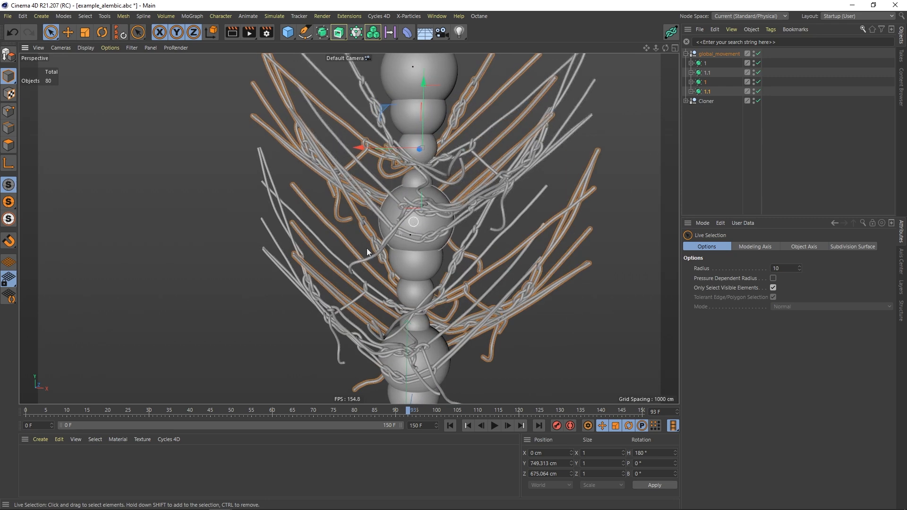
mouse_move(165, 413)
mouse_down()
mouse_move(86, 410)
mouse_move(157, 411)
mouse_up()
drag(237, 420, 523, 413)
alt+drag(405, 243, 431, 265)
Try duplicating all four rope sets inside global_movement and rotating the copies to a heading of 90°.
click(705, 91)
shift+click(706, 91)
ctrl+drag(712, 92, 705, 99)
click(101, 33)
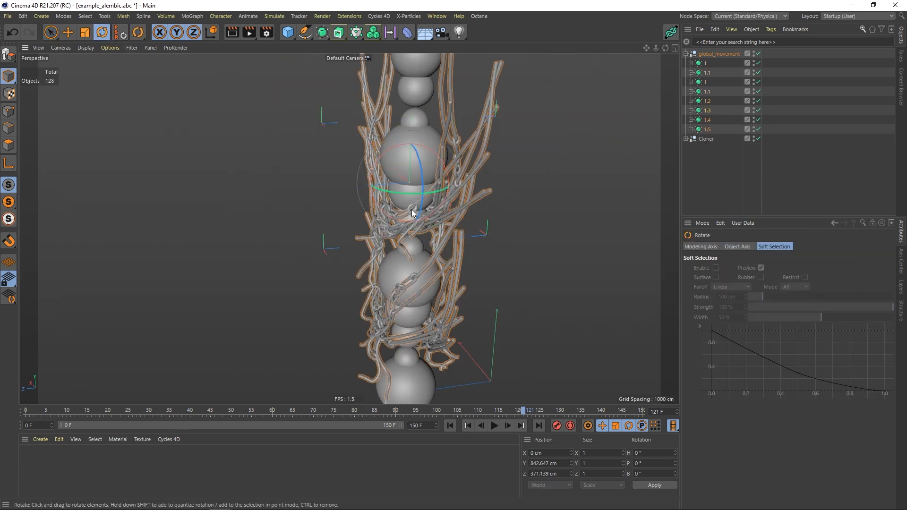
alt+middle_drag(412, 210, 365, 209)
drag(364, 209, 328, 253)
scroll(345, 219, up, 5)
alt+drag(344, 219, 377, 196)
Examine the denser rope network around the spheres from several angles, scrubbing the animation to frame 78.
click(51, 33)
scroll(393, 261, up, 1)
alt+drag(393, 262, 379, 246)
alt+drag(444, 194, 401, 266)
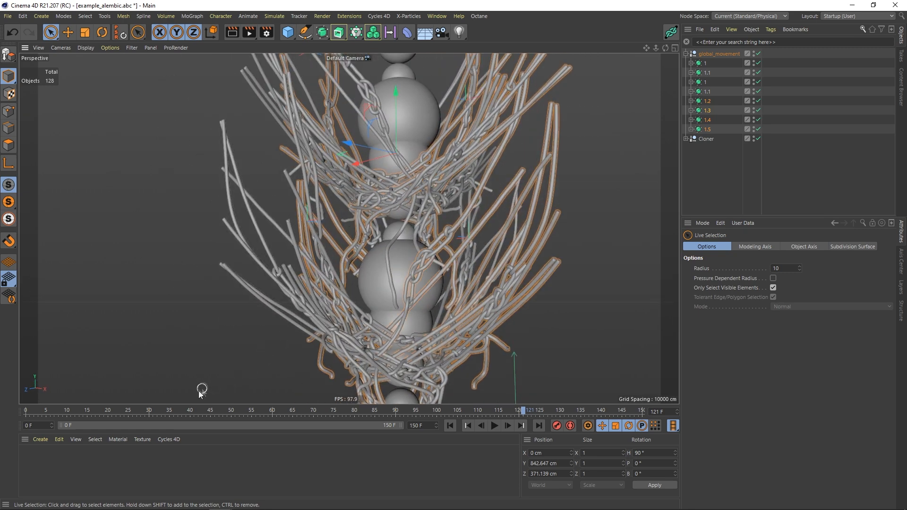
drag(202, 408, 344, 416)
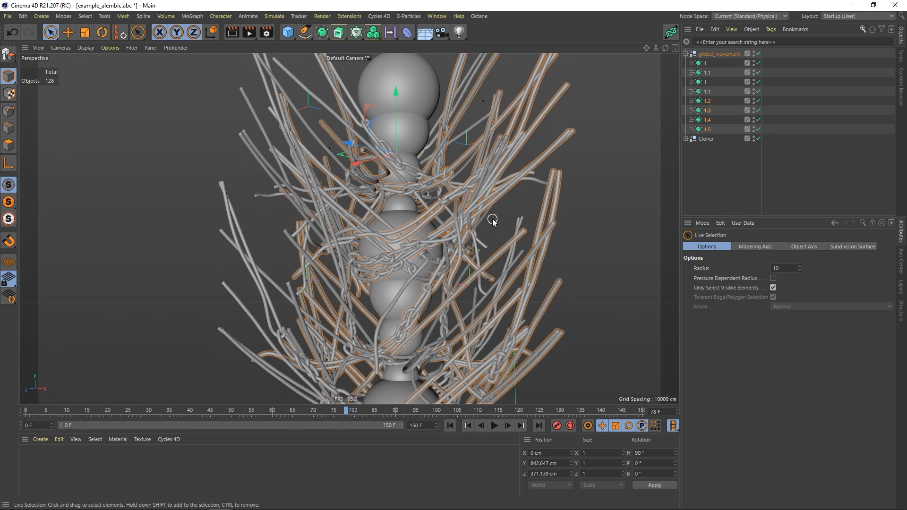
alt+middle_drag(387, 296, 391, 263)
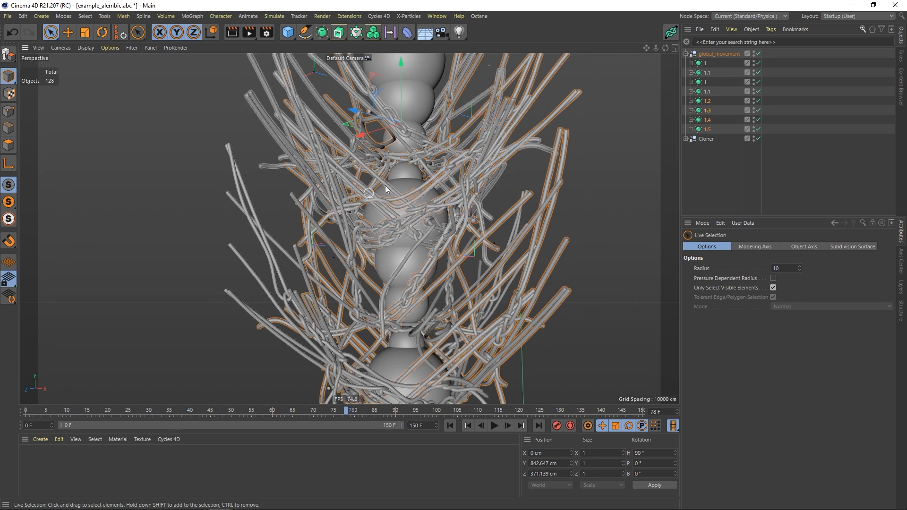
alt+drag(409, 192, 339, 180)
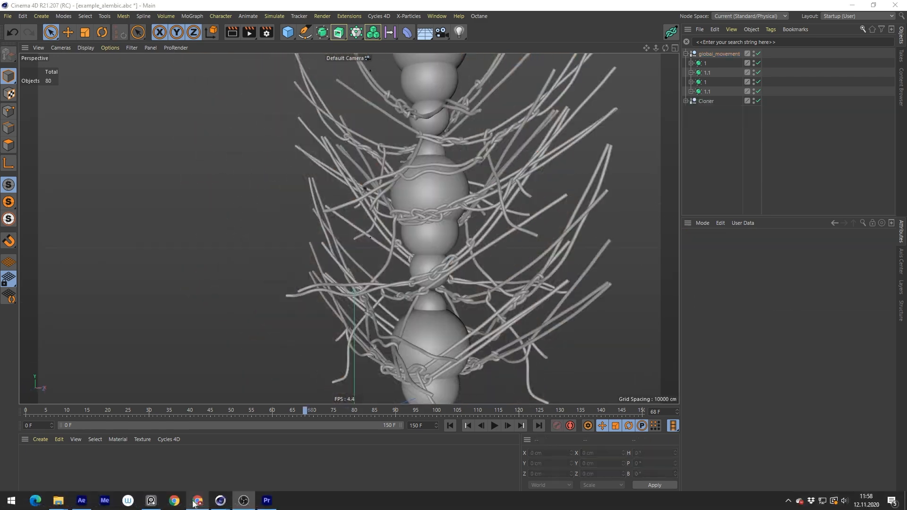
Switch to After Effects and review the finished rope renders in compositions 4, 2 and 1, scrubbing through composition 2.
click(88, 500)
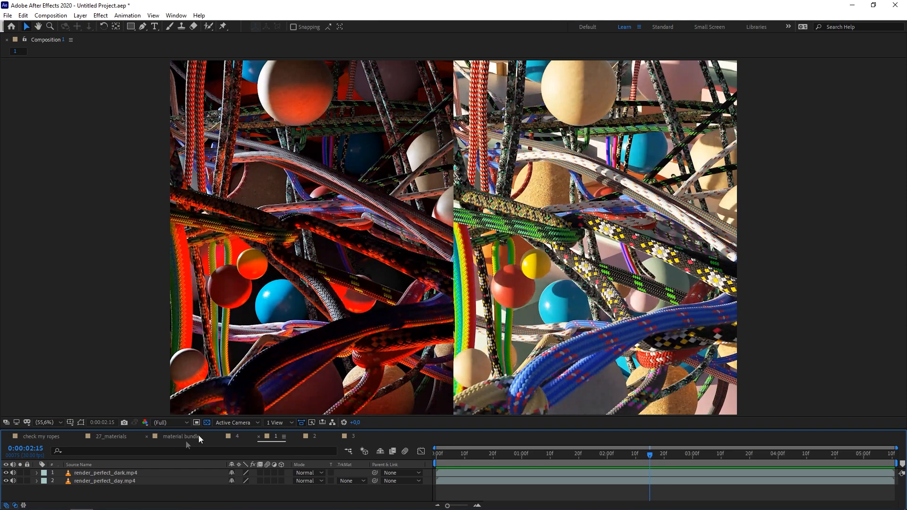
click(238, 438)
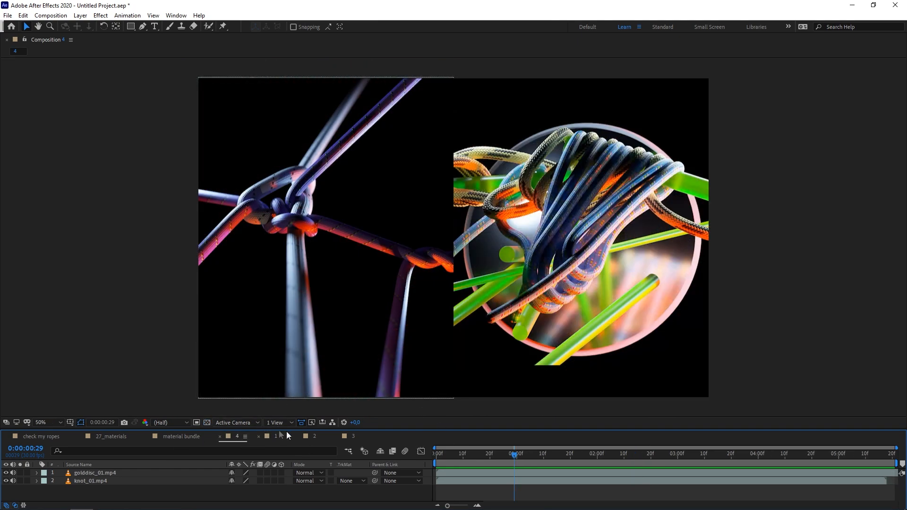
click(315, 437)
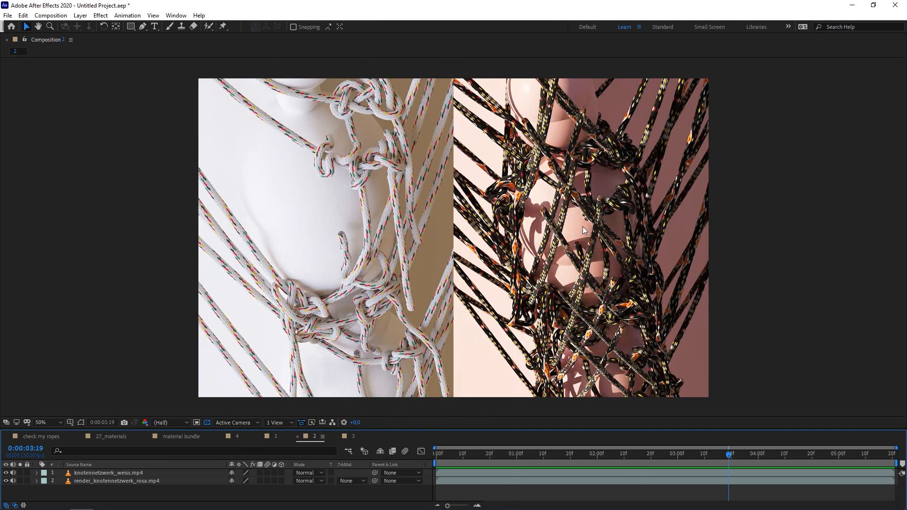
drag(485, 455, 463, 455)
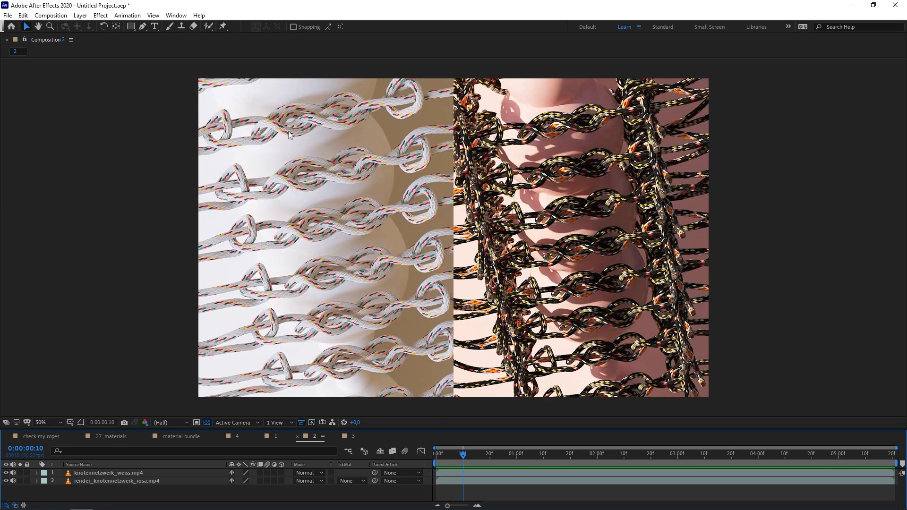
drag(462, 456, 498, 456)
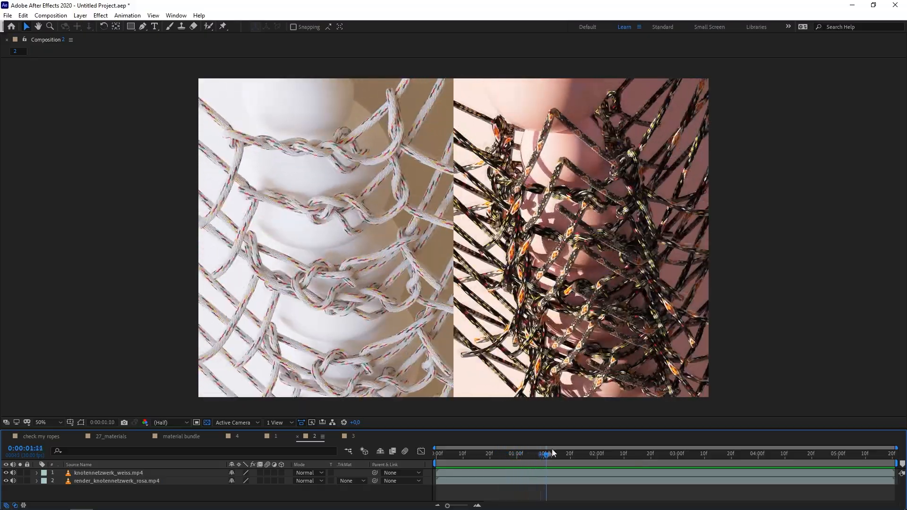
drag(676, 432, 614, 442)
click(278, 436)
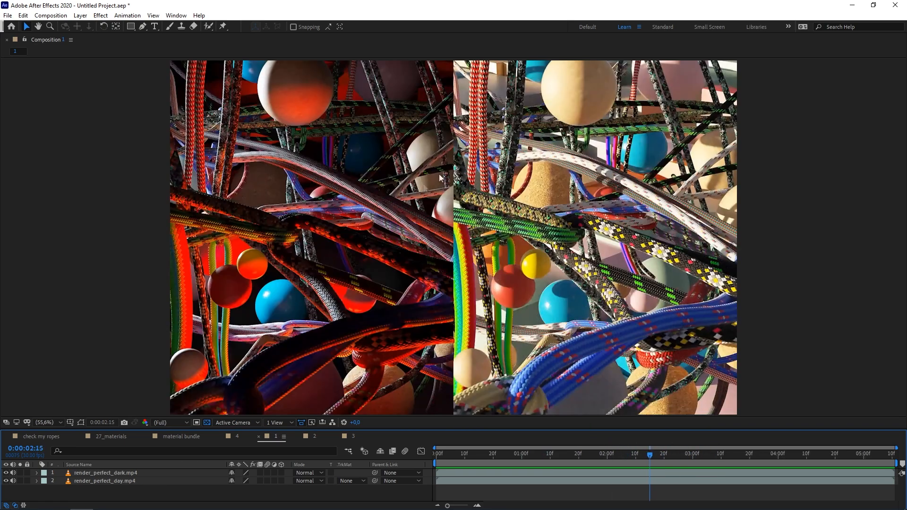
mouse_move(543, 452)
mouse_down()
mouse_move(701, 450)
mouse_move(535, 449)
mouse_move(552, 448)
mouse_up()
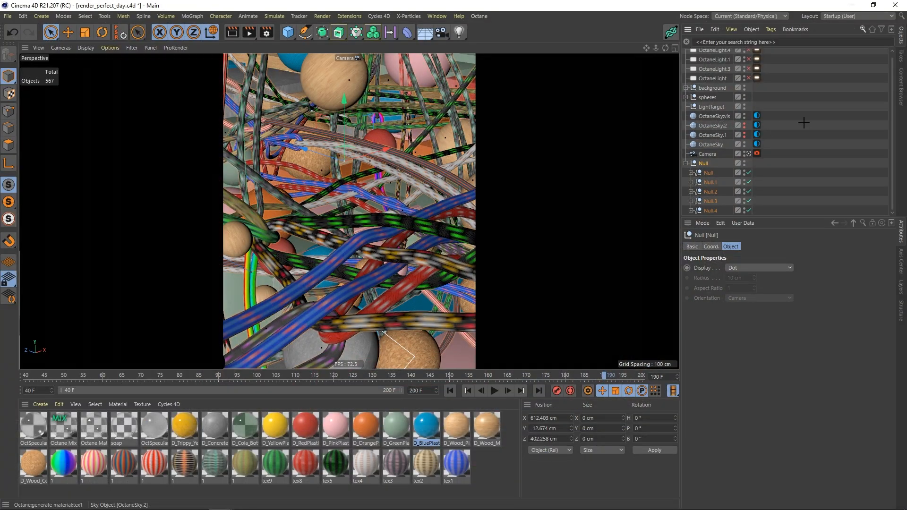
Deselect all objects in render_perfect_day.c4d and review the rope animation, scrubbing to frame 113.
click(804, 122)
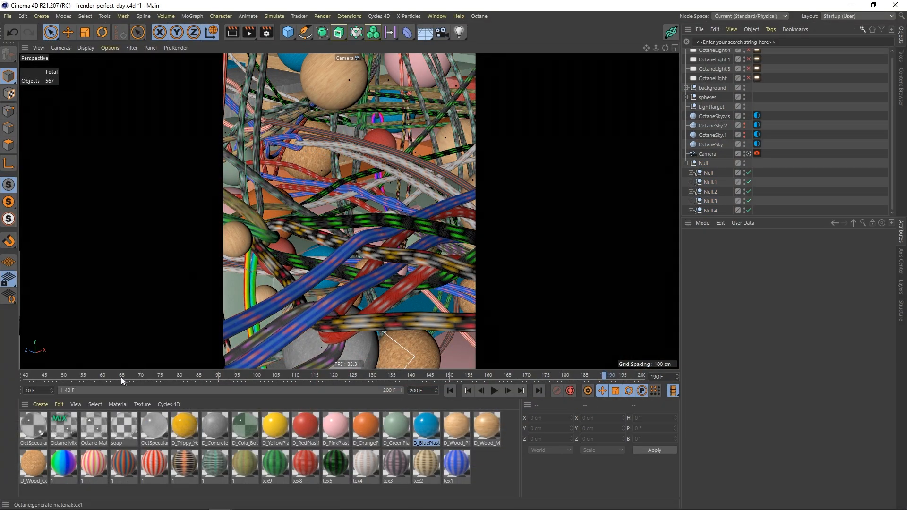
drag(129, 376, 307, 380)
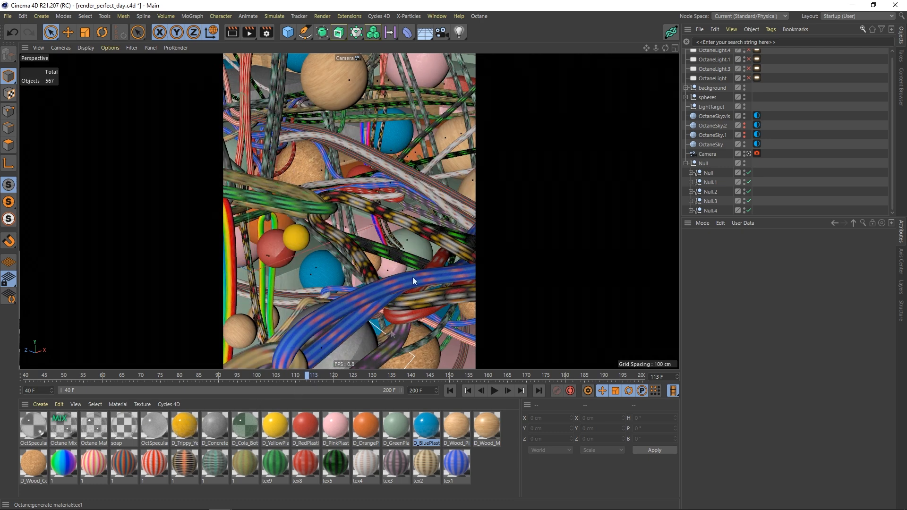
Delete the four OctaneLight objects and all four OctaneSky objects from the scene.
drag(893, 96, 893, 85)
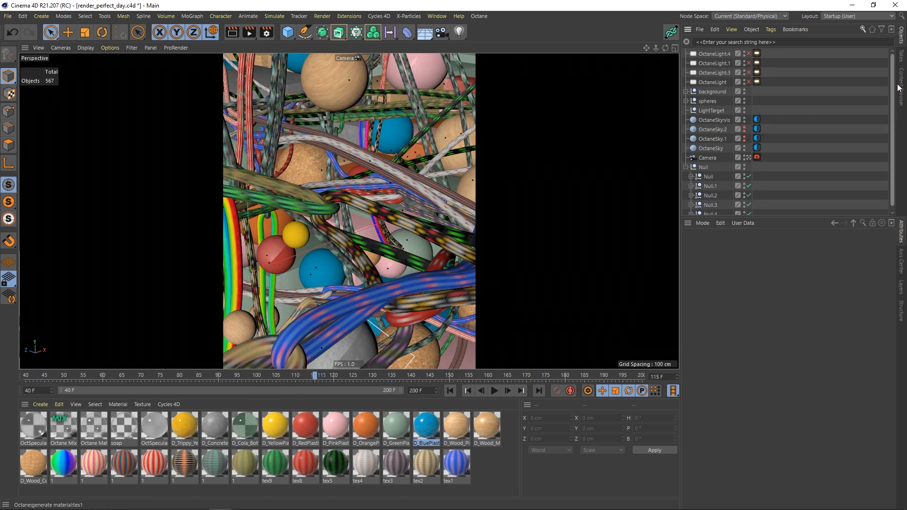
click(720, 81)
shift+click(723, 54)
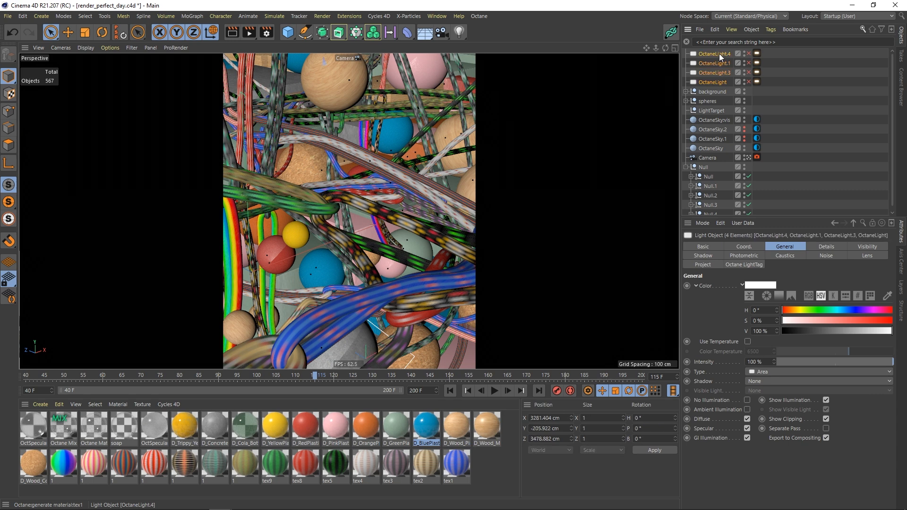
key(Delete)
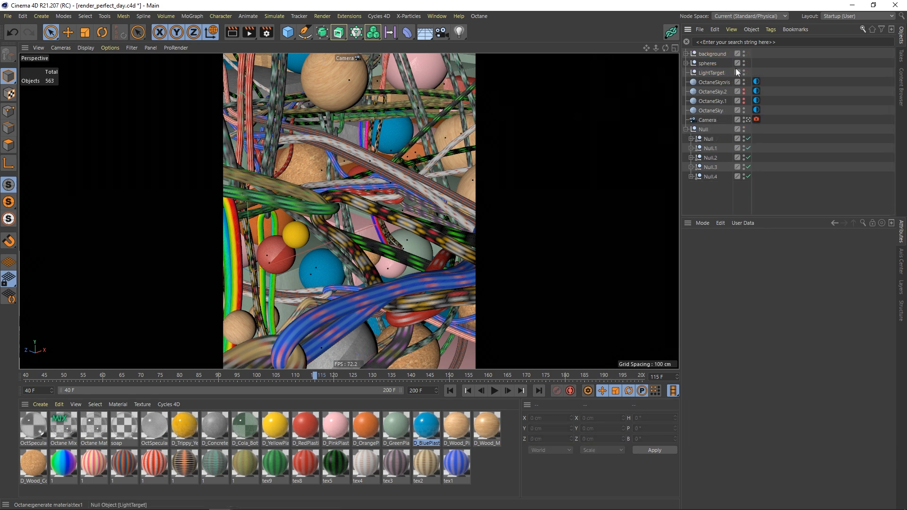
click(721, 83)
shift+click(710, 109)
key(Delete)
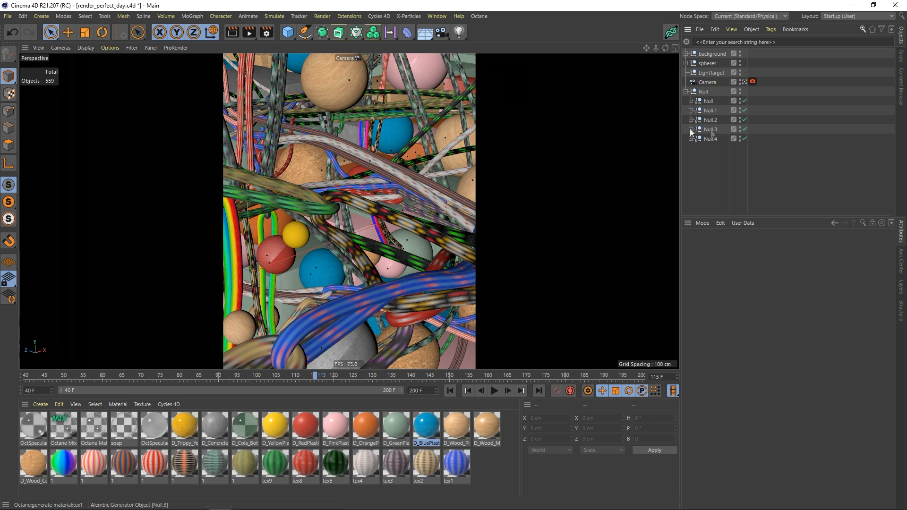
Assign the background group to the green layer and solo that layer briefly to preview only the background.
click(711, 74)
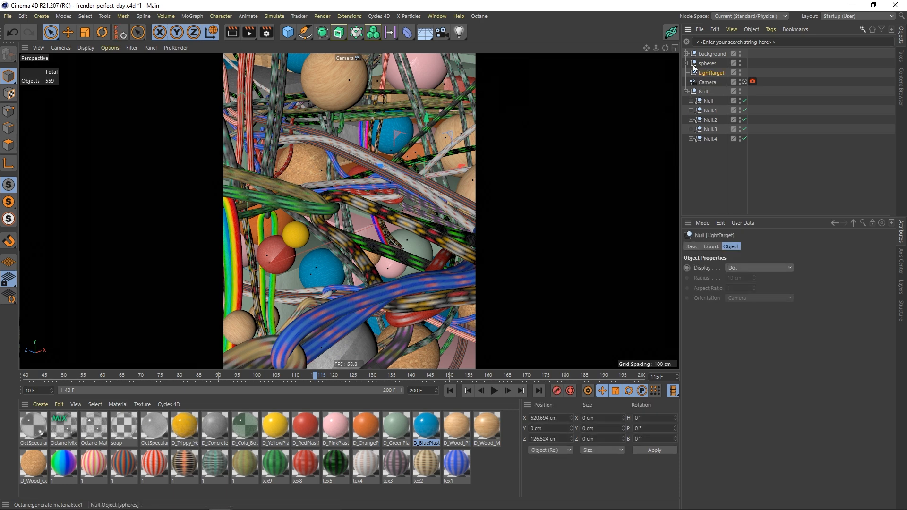
click(721, 156)
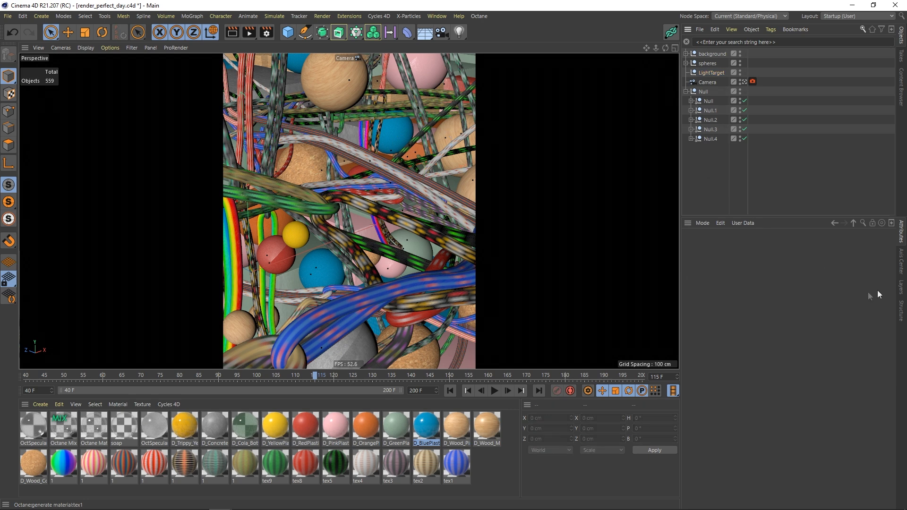
click(902, 292)
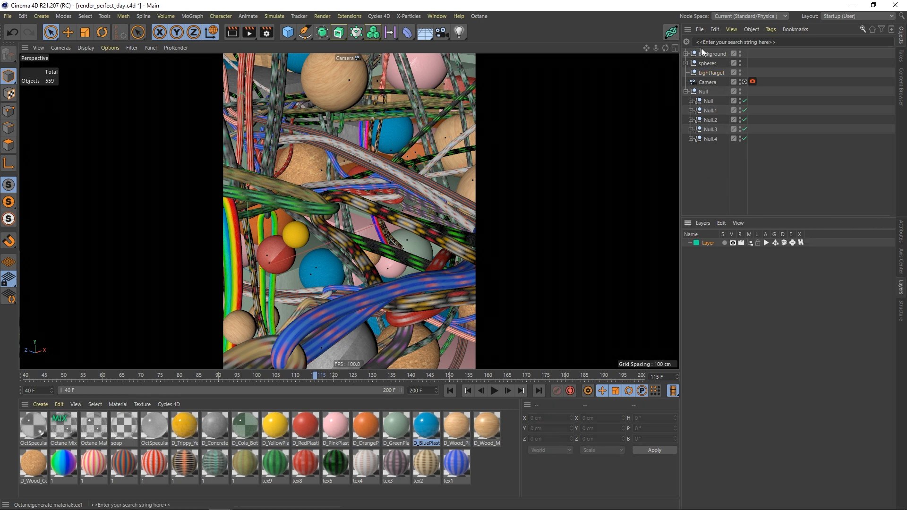
drag(705, 241, 707, 242)
click(725, 243)
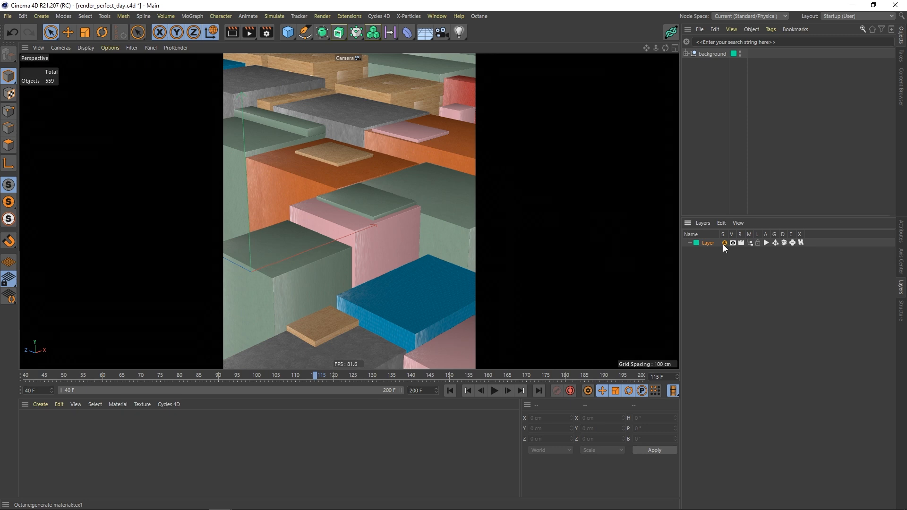
click(724, 243)
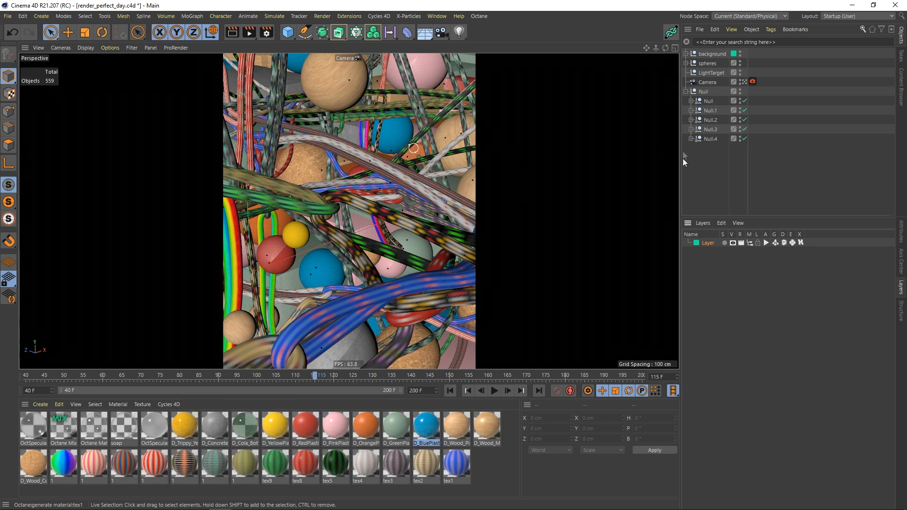
Create a second layer, assign the spheres group to it and solo that layer.
click(716, 66)
double_click(718, 299)
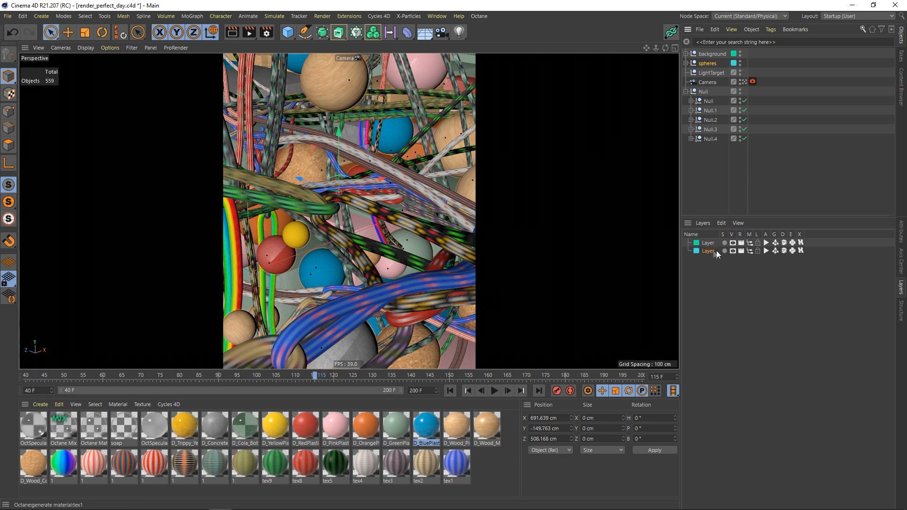
click(725, 251)
Play back the isolated spheres animation and return to frame 40.
drag(50, 371, 145, 376)
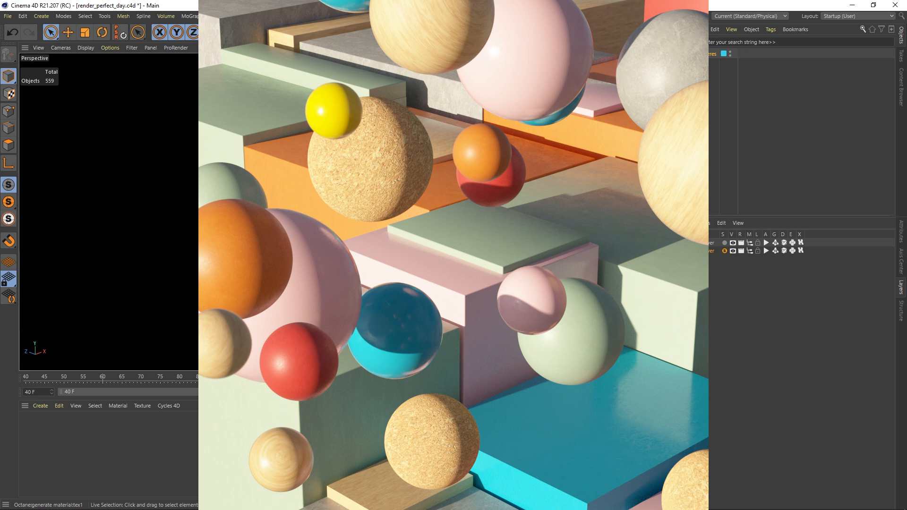
click(494, 392)
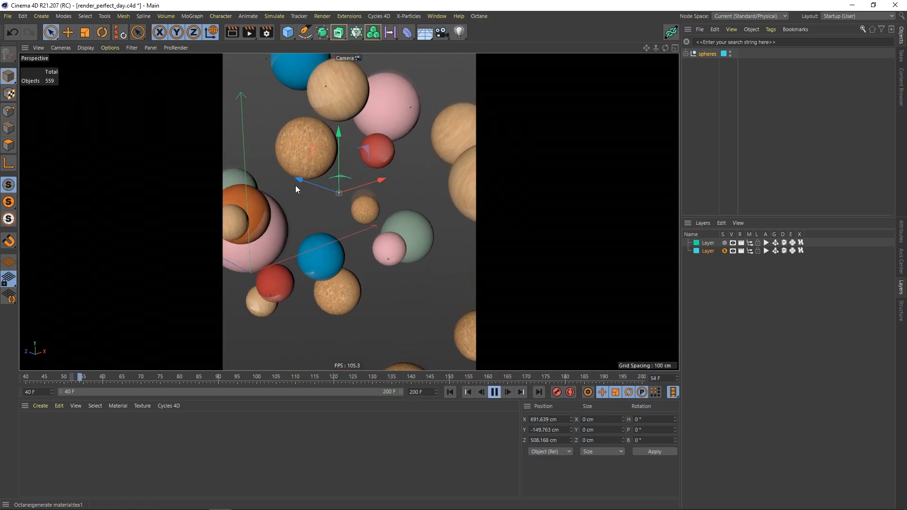
click(495, 394)
click(451, 392)
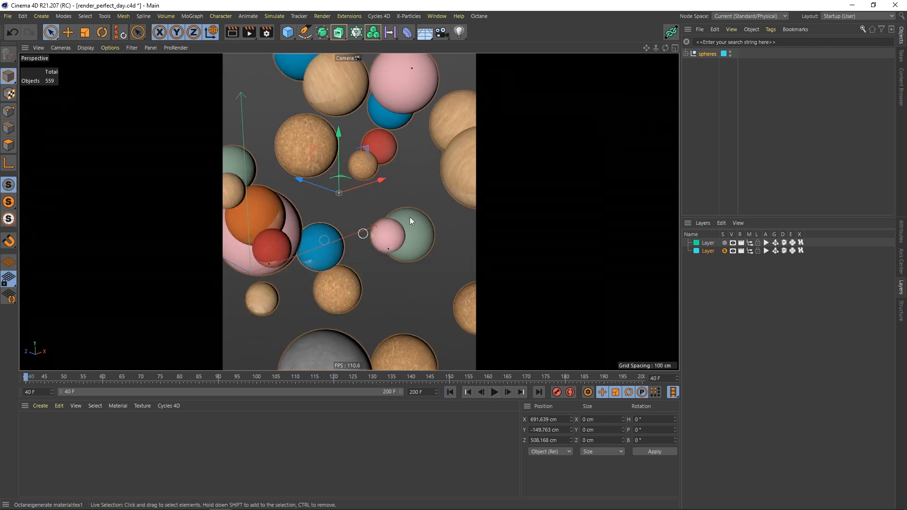
Expand the spheres group and its Null.24, select that null and play back its motion to frame 111.
click(686, 53)
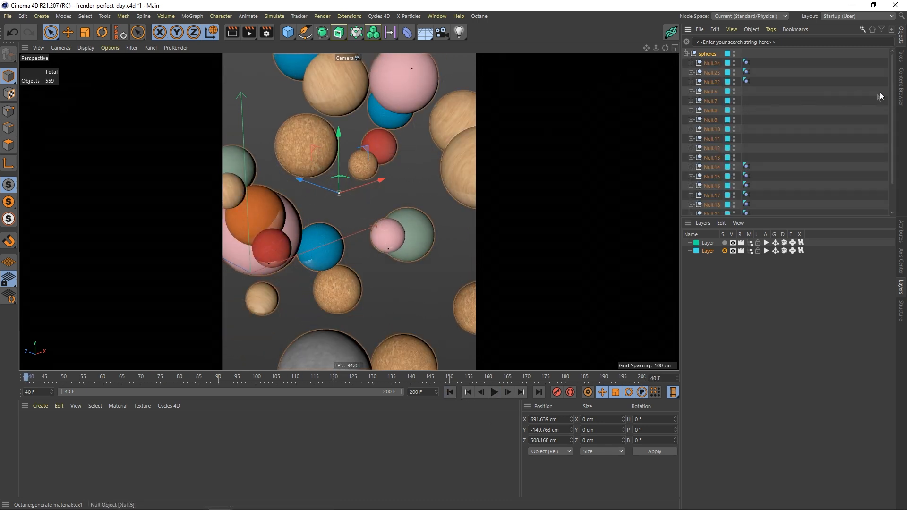
scroll(883, 152, down, 1)
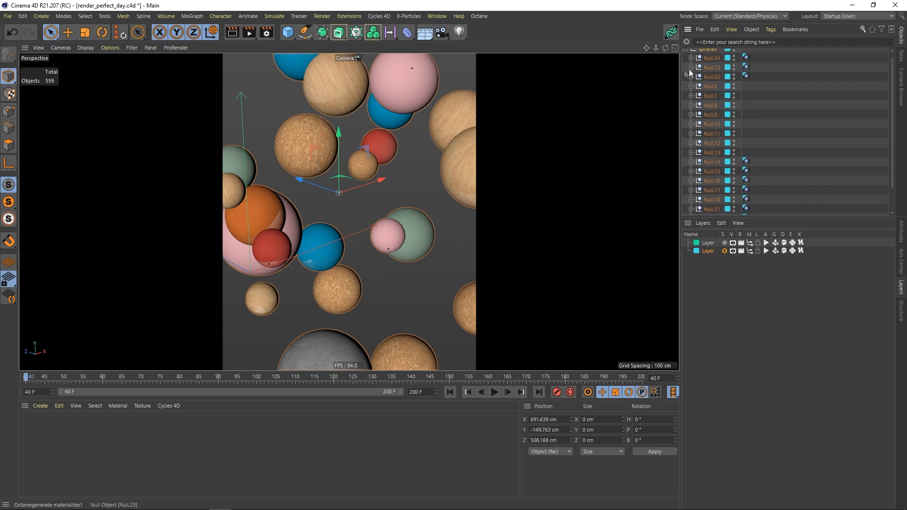
click(712, 58)
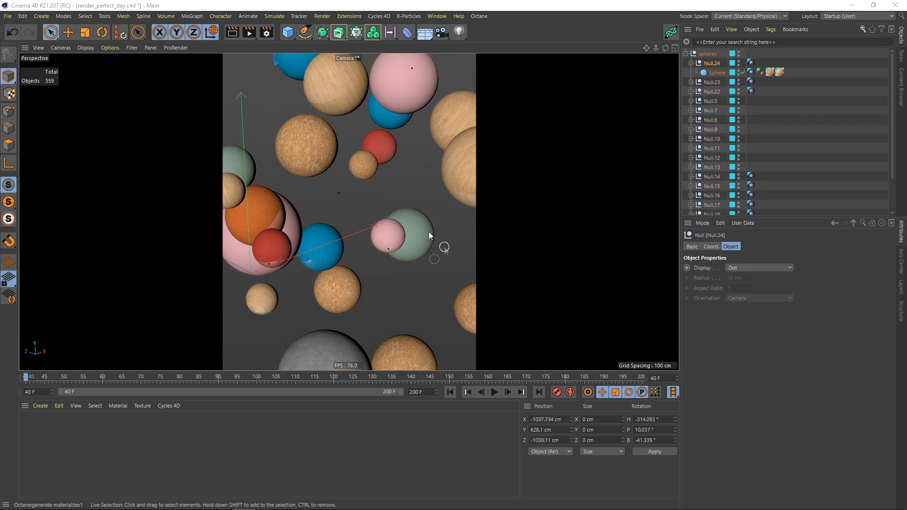
click(495, 392)
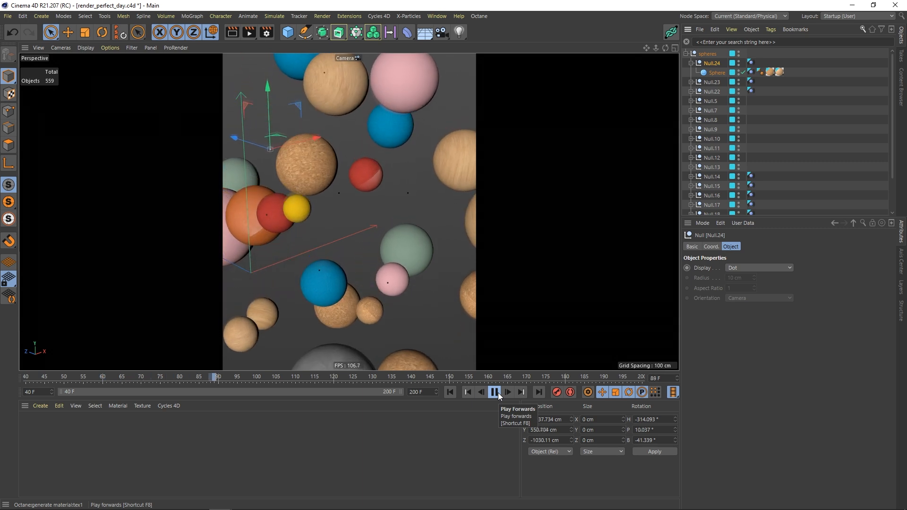
click(495, 392)
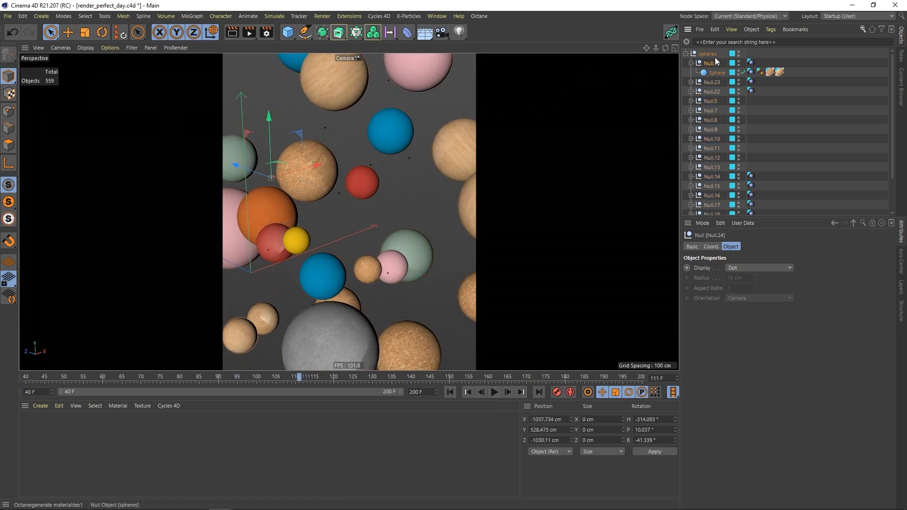
Inspect the Vibrate tags on Null.24 and its child Sphere, scrubbing and playing the animation to frame 132.
click(752, 62)
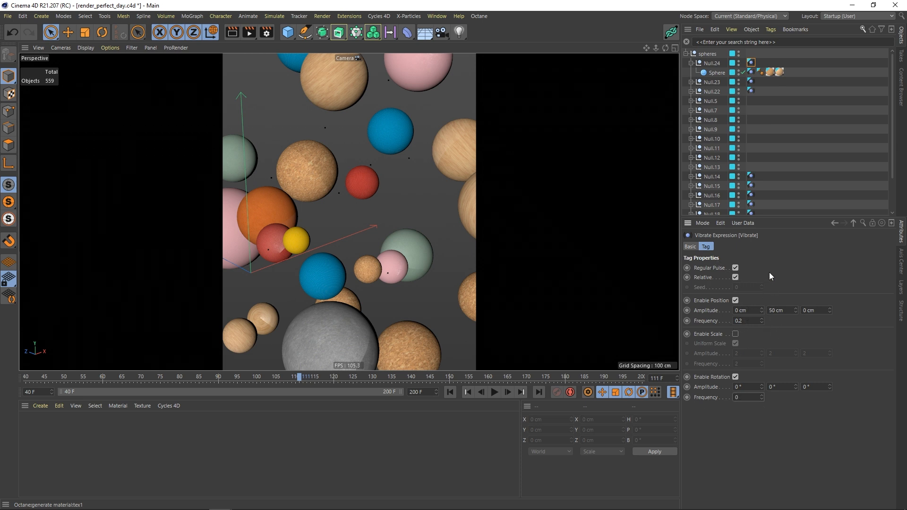
click(717, 73)
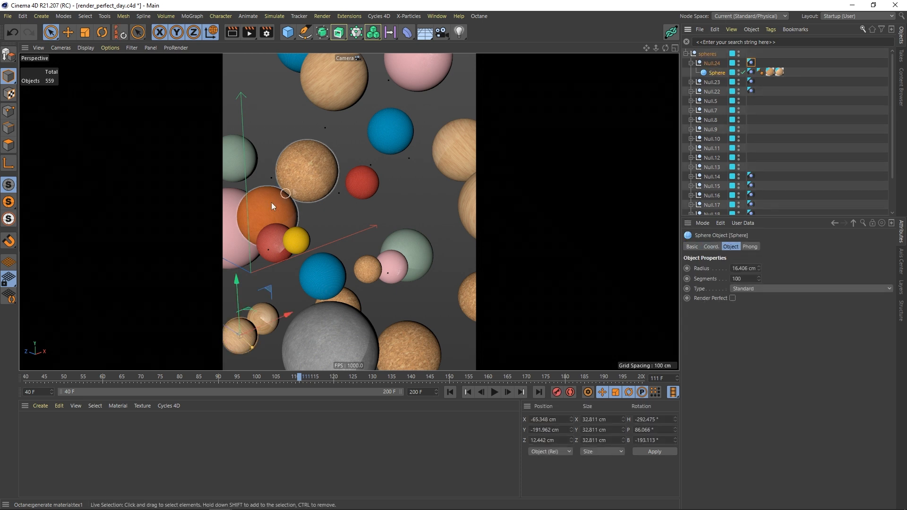
drag(175, 378, 280, 372)
click(751, 72)
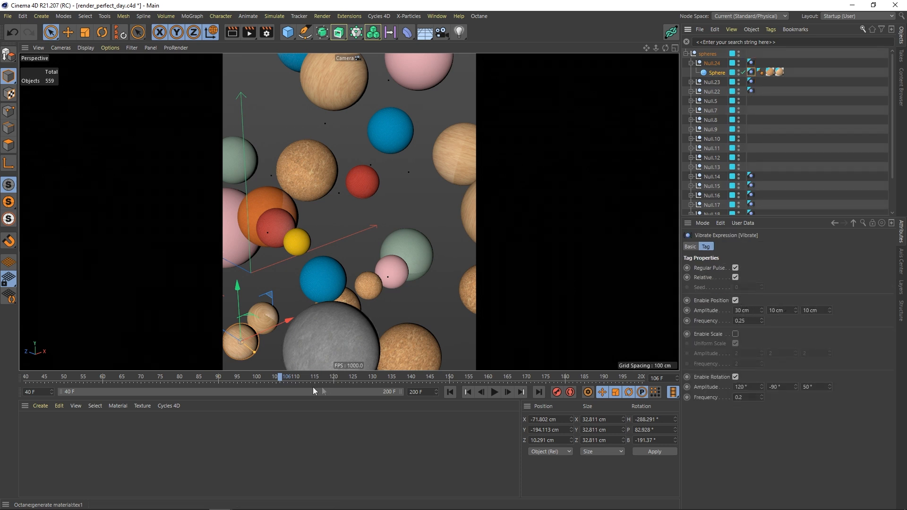
drag(277, 378, 103, 358)
key(F8)
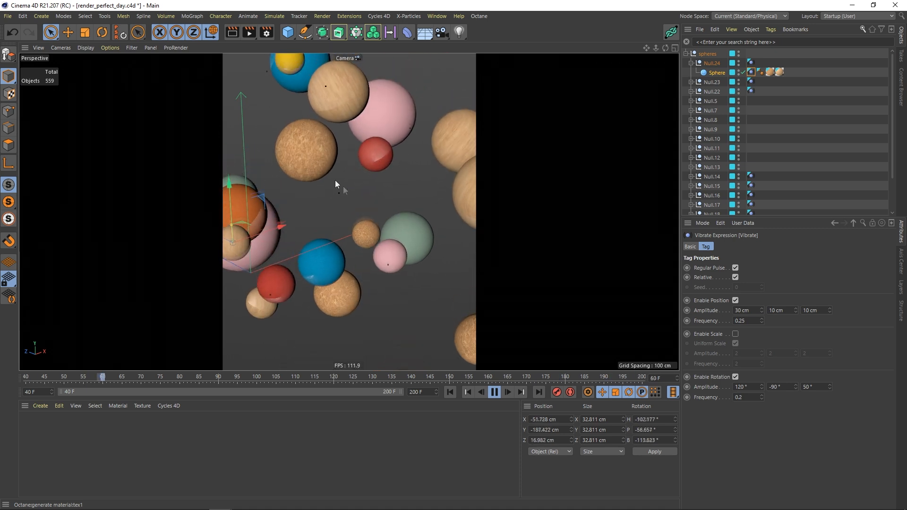
click(494, 392)
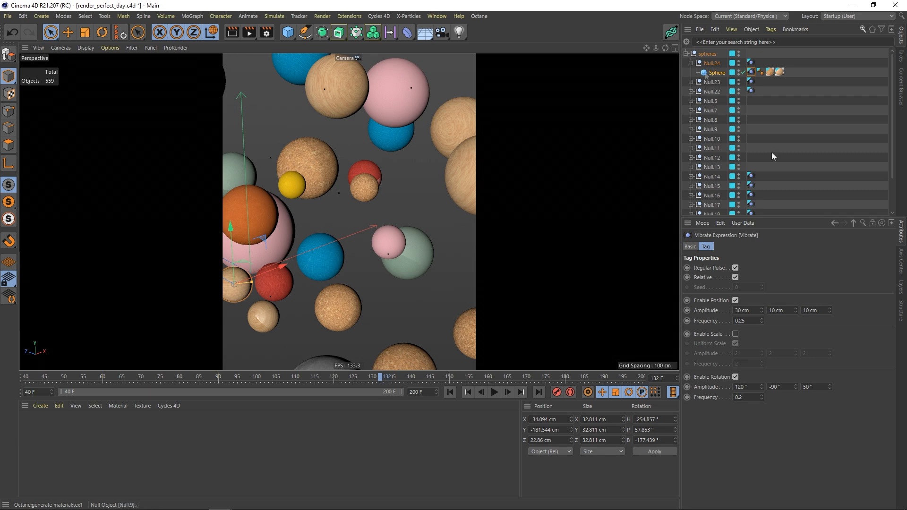
Turn off solo for the spheres layer and collapse the spheres group.
click(901, 289)
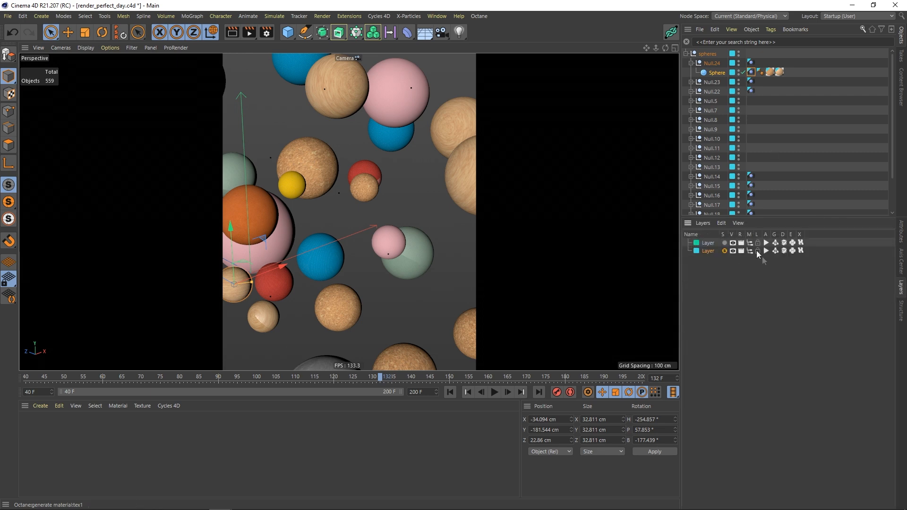
click(725, 251)
click(686, 63)
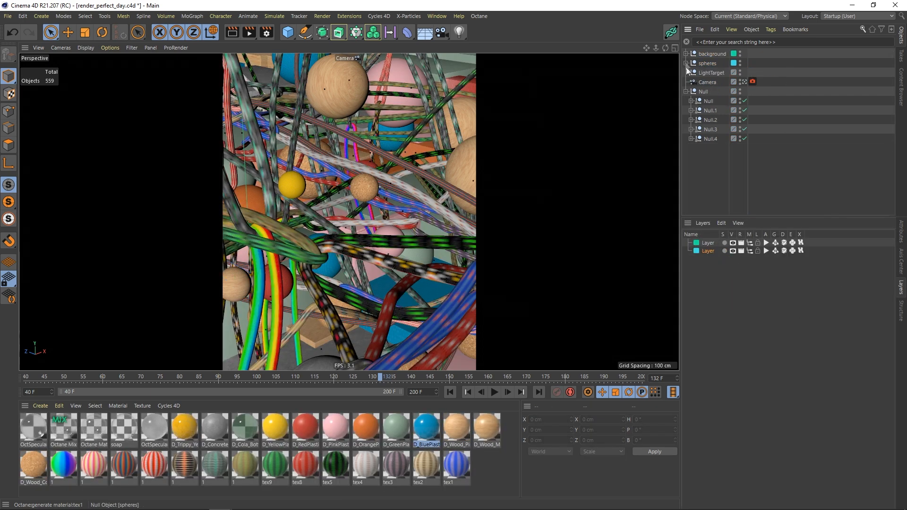
Create a third layer, assign the first rope set inside the main Null to it and solo that layer.
click(716, 75)
click(709, 83)
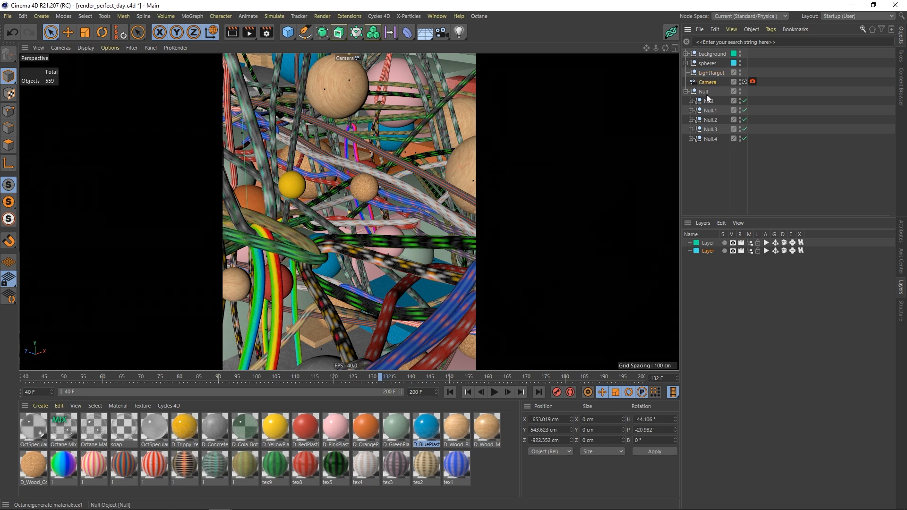
click(705, 91)
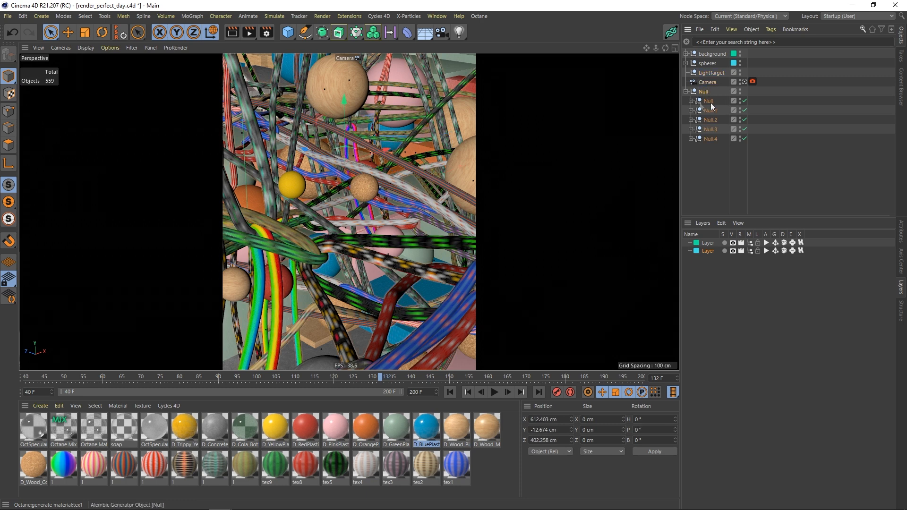
double_click(709, 284)
drag(708, 259, 718, 97)
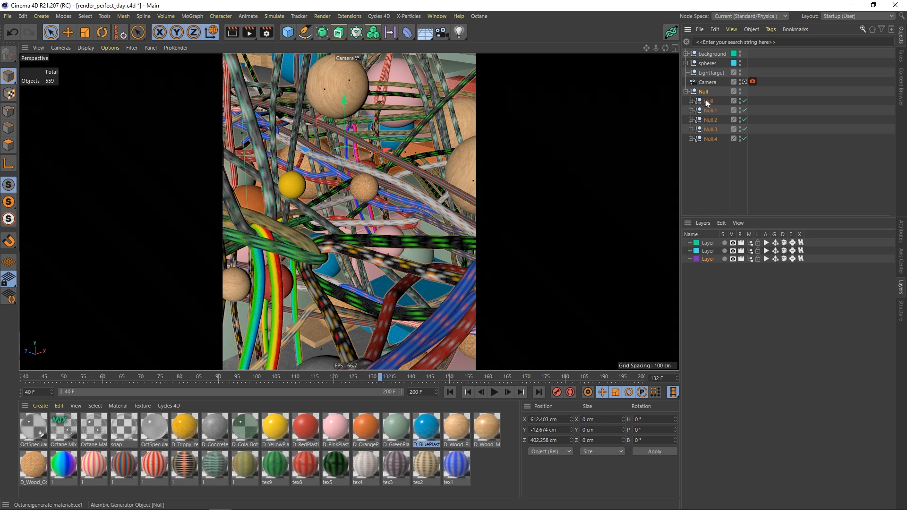
drag(707, 259, 707, 259)
click(724, 259)
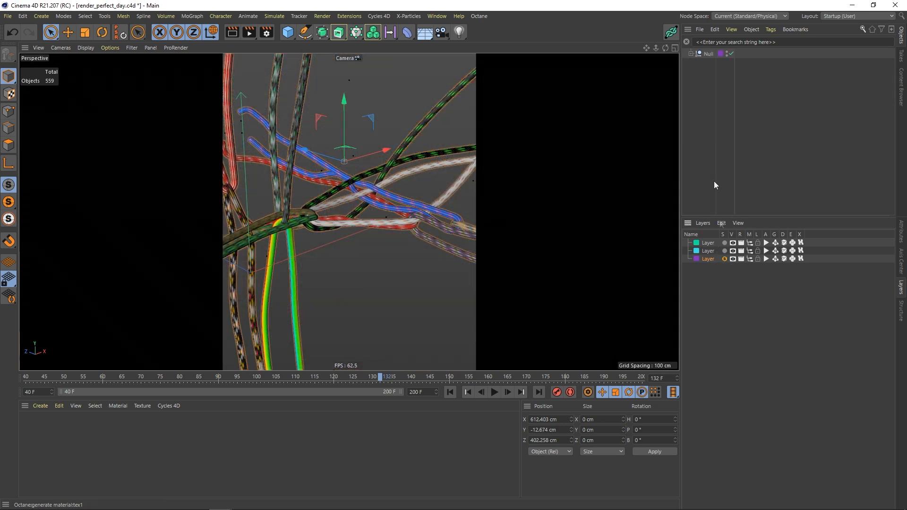
Expand the soloed rope set's hierarchy and extend the timeline preview range to start at frame 0, rewinding to that frame.
click(690, 54)
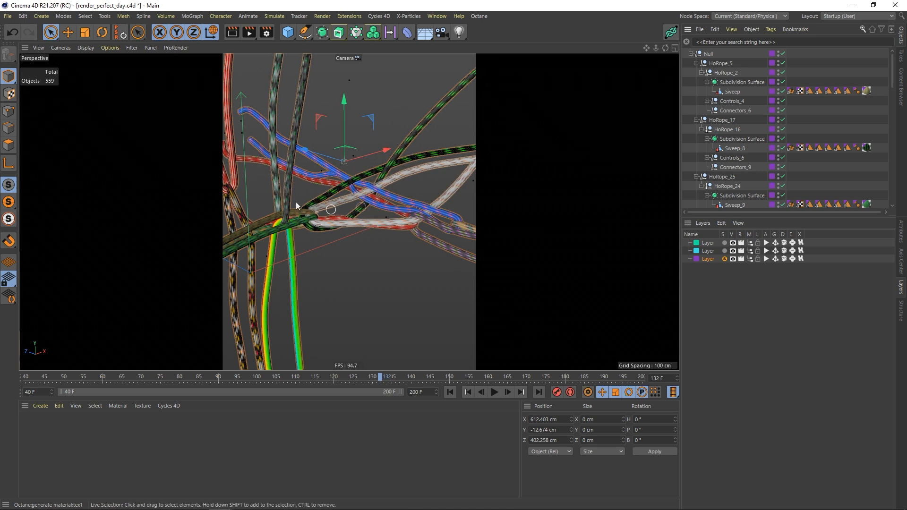
drag(284, 376, 1, 371)
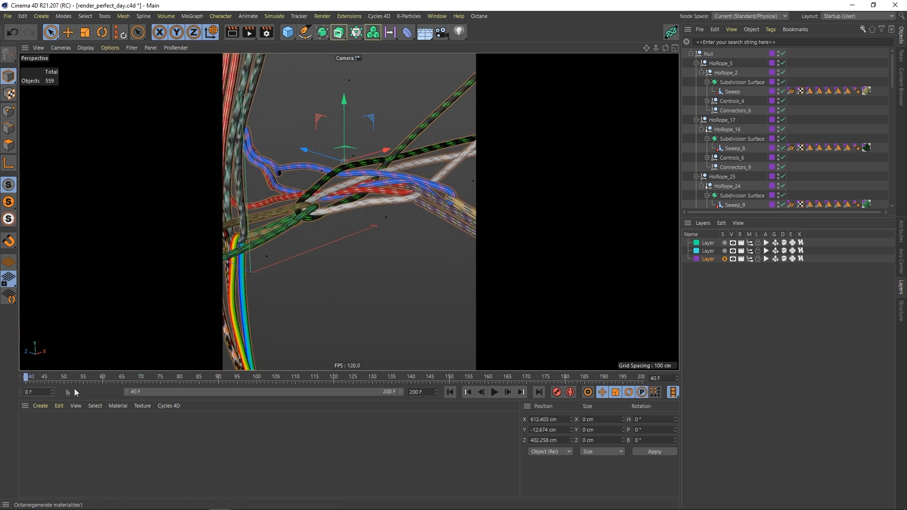
double_click(178, 391)
drag(89, 380, 13, 377)
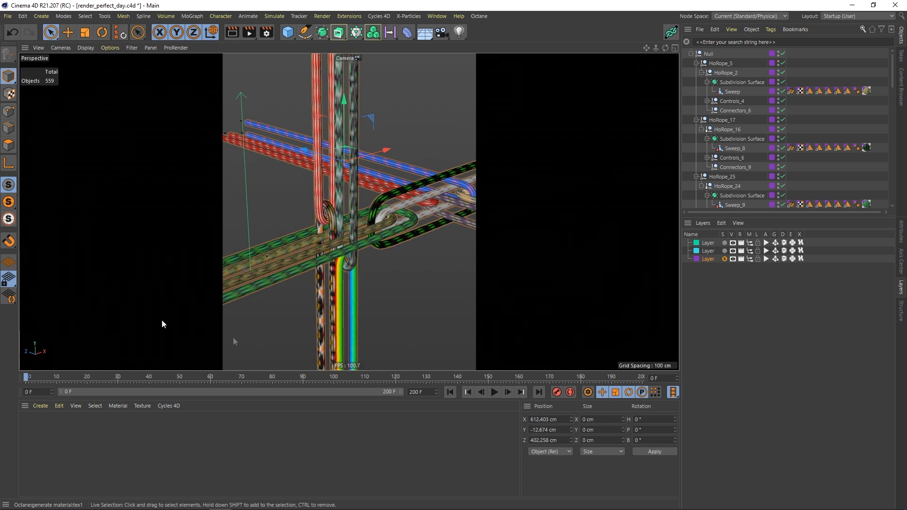
Review the isolated rope animation by scrubbing to frame 116, and turn off solo for the rope layer.
drag(42, 377, 214, 380)
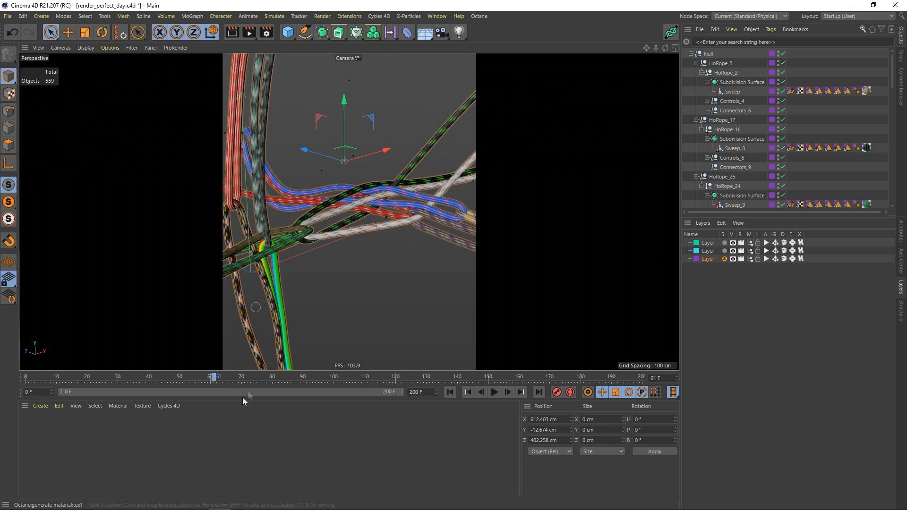
drag(213, 373, 394, 366)
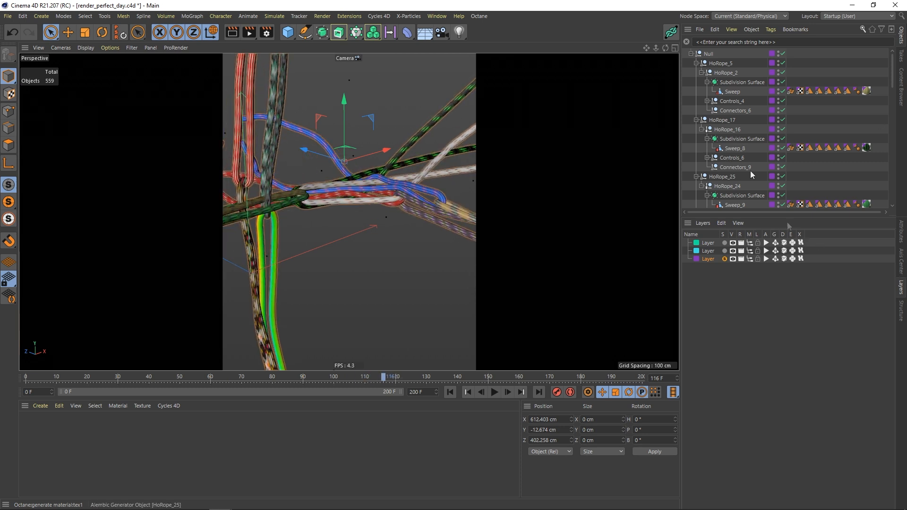
click(724, 259)
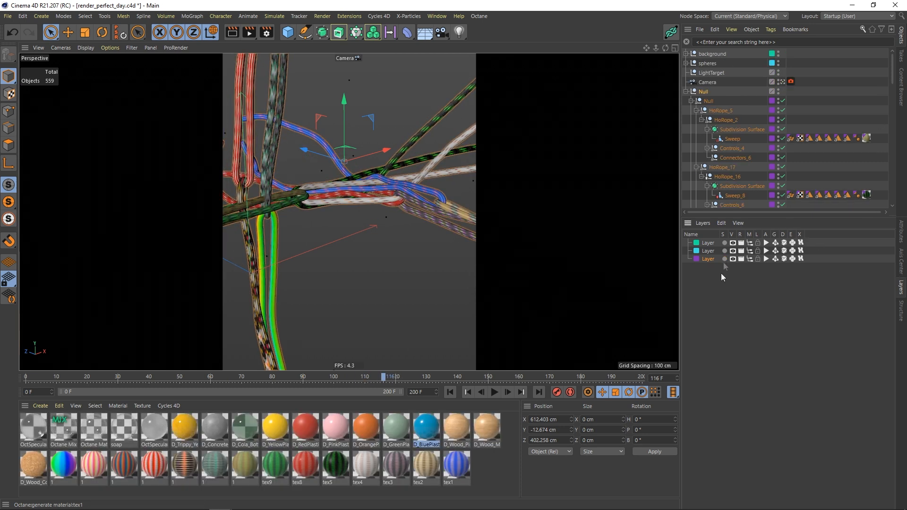
Collapse the first rope set, select and expand Null.1, and undo the accidental move of it.
click(691, 101)
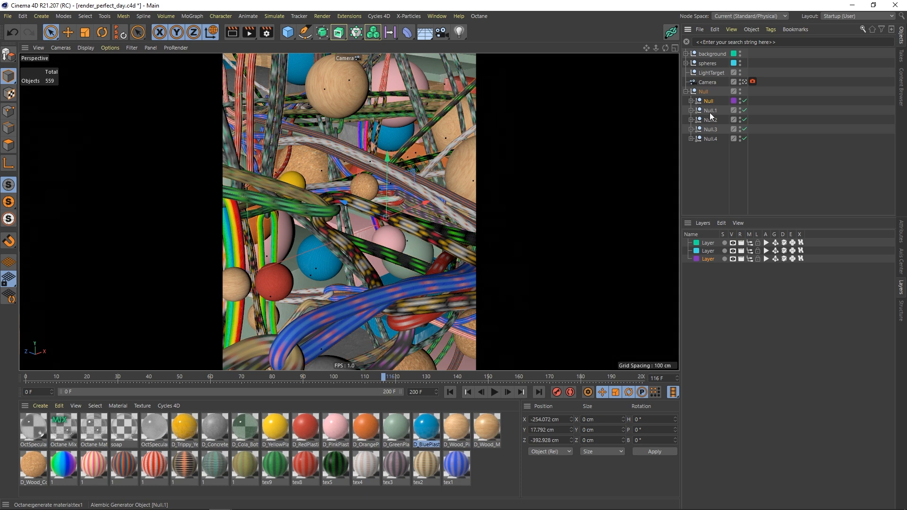
click(710, 111)
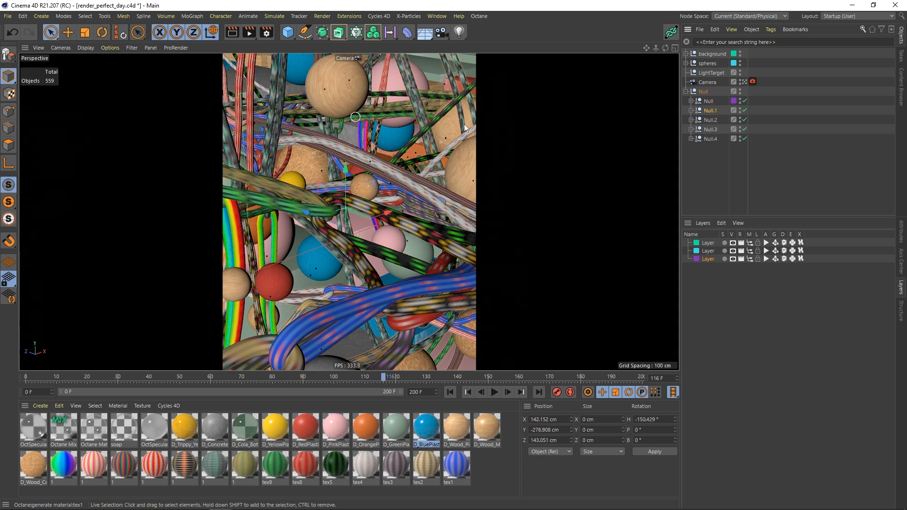
click(691, 110)
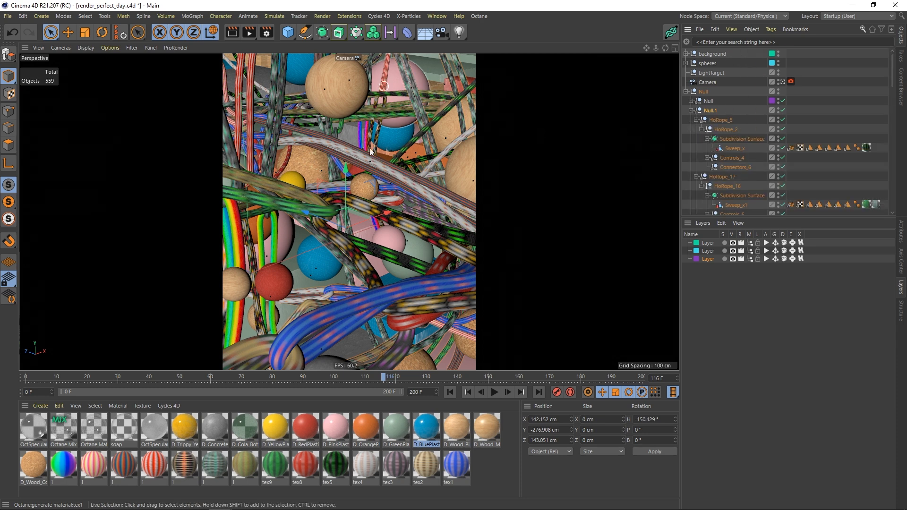
drag(347, 208, 288, 198)
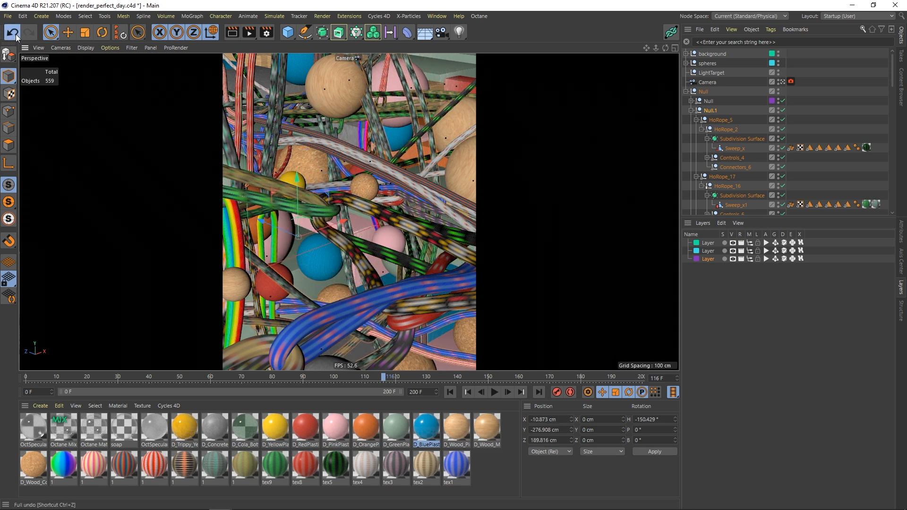
click(15, 34)
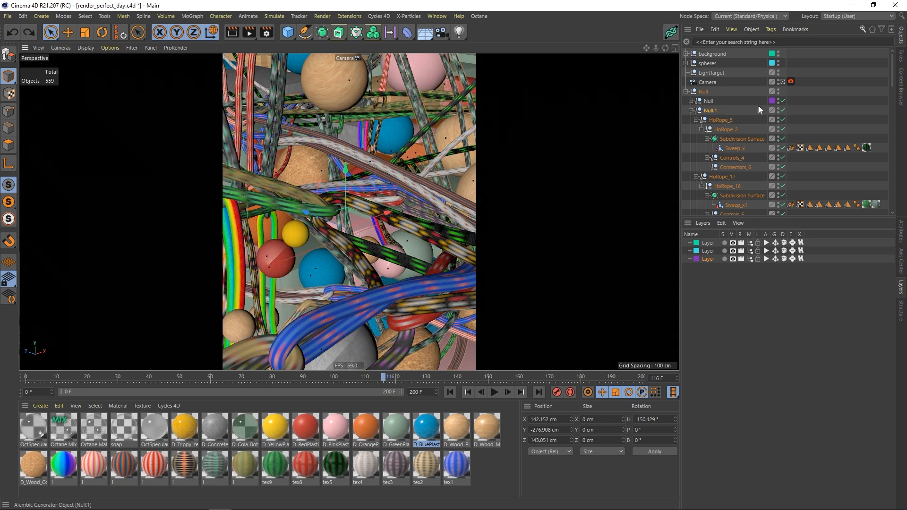
Inspect the rope setup from outside through the default camera, scrub to frame 68, and return to the scene camera.
click(782, 82)
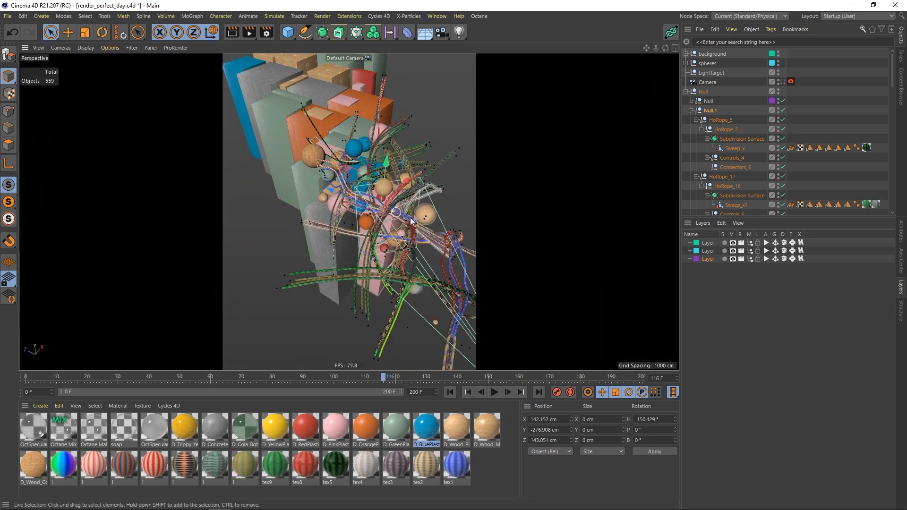
alt+drag(355, 263, 422, 176)
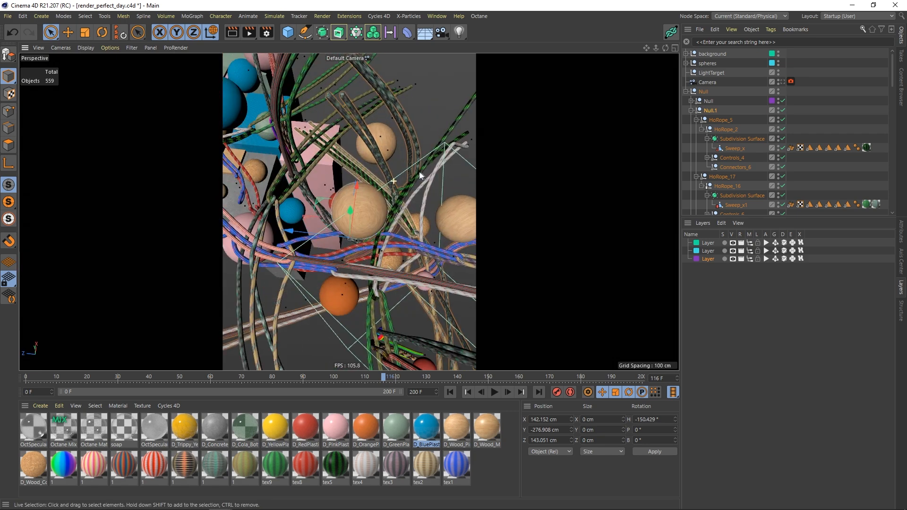
drag(166, 374, 232, 386)
key(g)
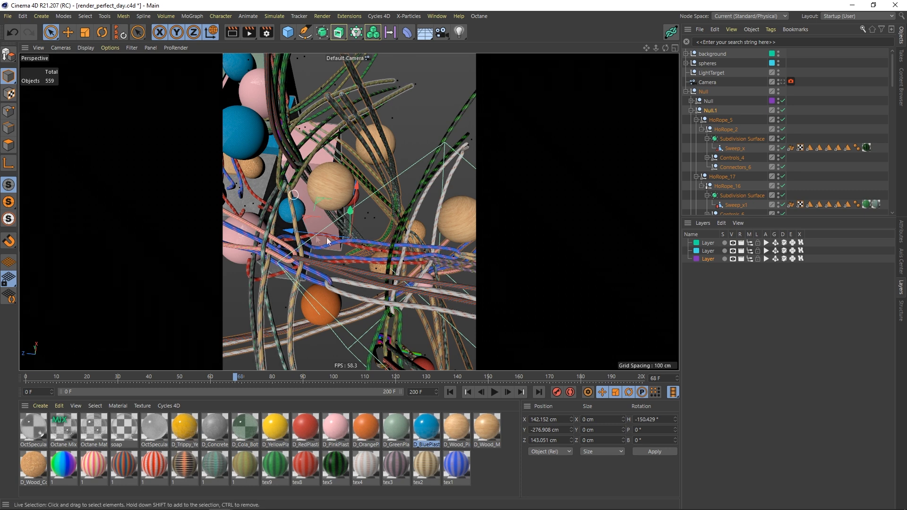
click(783, 83)
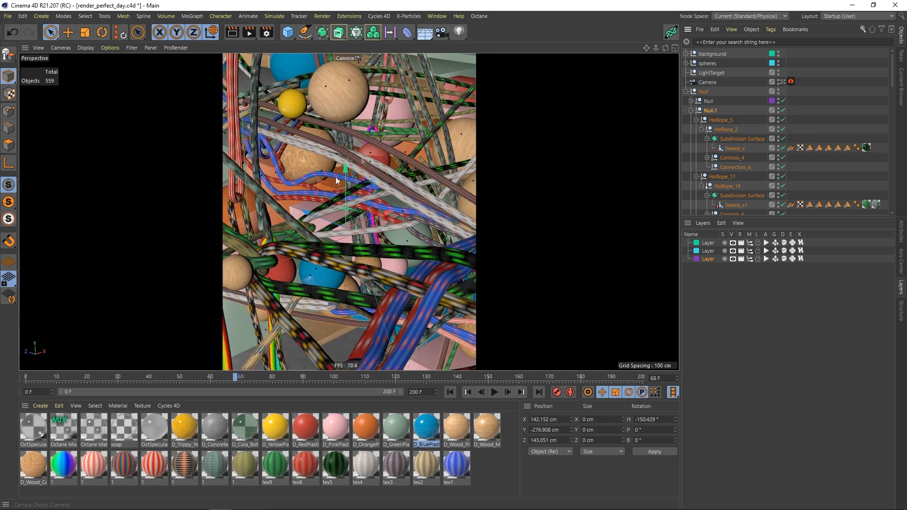
Switch to After Effects and scrub composition 1 with the dark and day renders to 0:00:02:21.
mouse_move(169, 507)
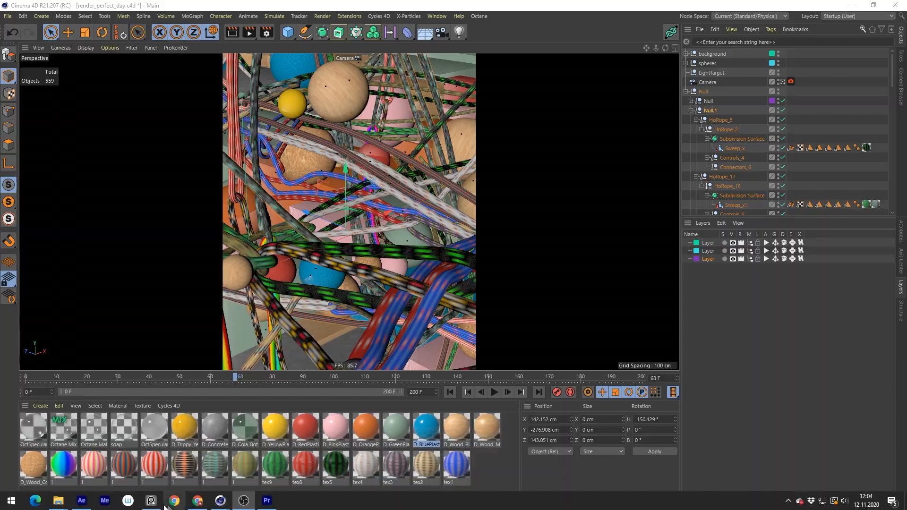
click(82, 501)
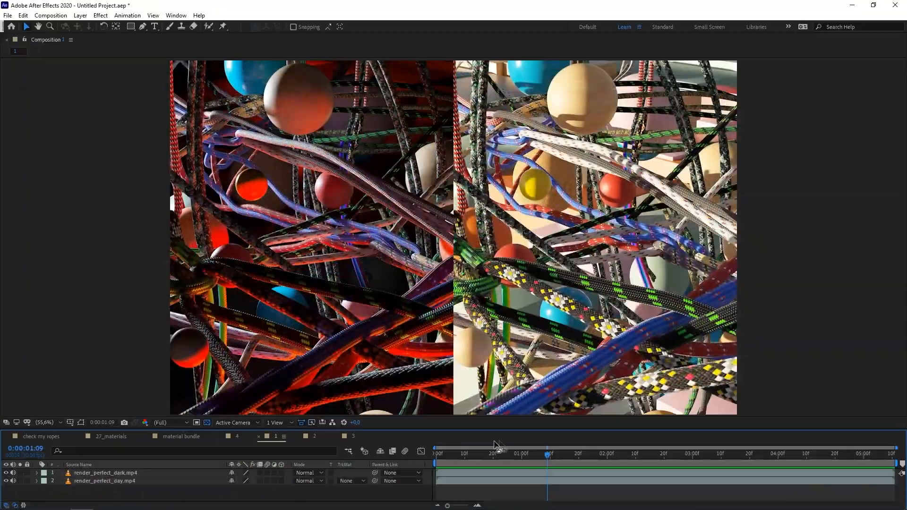
drag(476, 458, 667, 438)
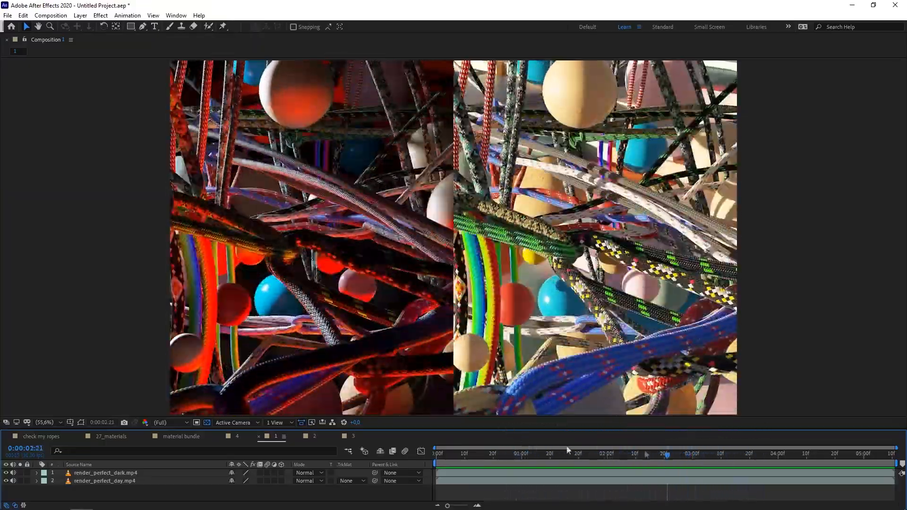
Review the renders in compositions 4, 1, 2 and 3.
click(237, 436)
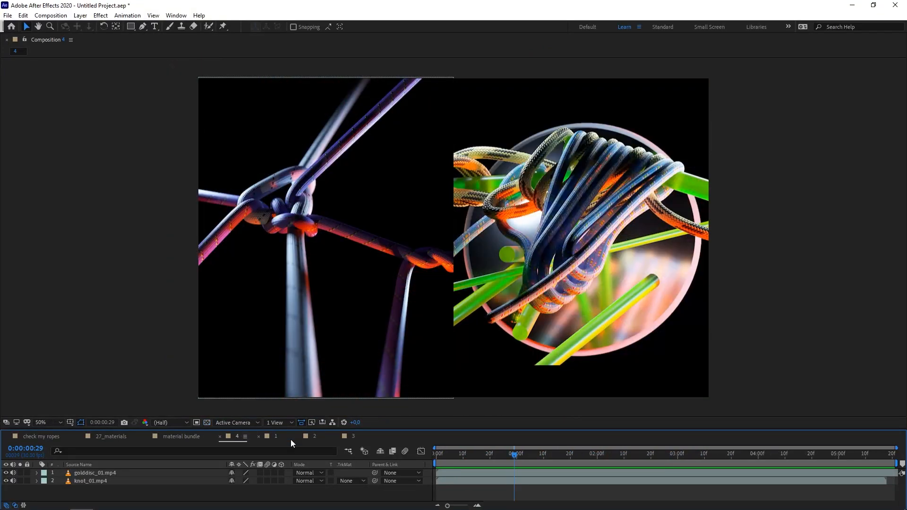
click(277, 436)
click(314, 437)
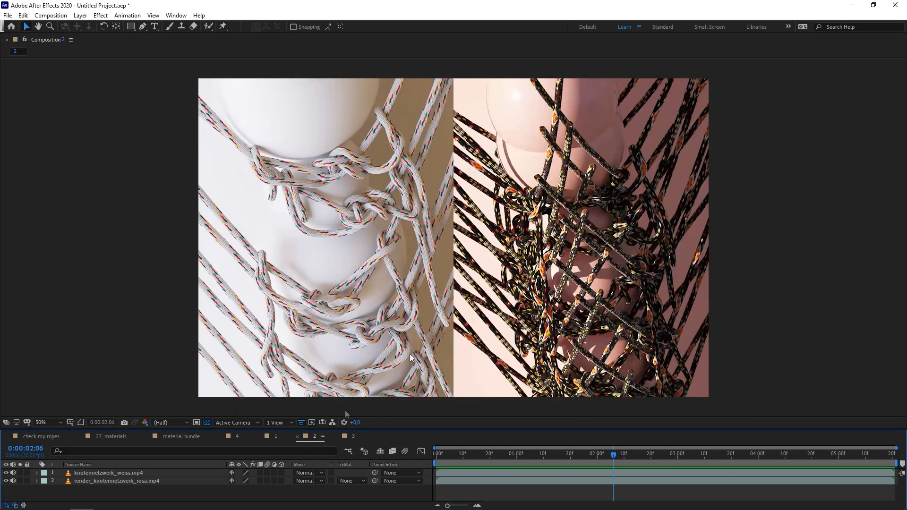
click(352, 437)
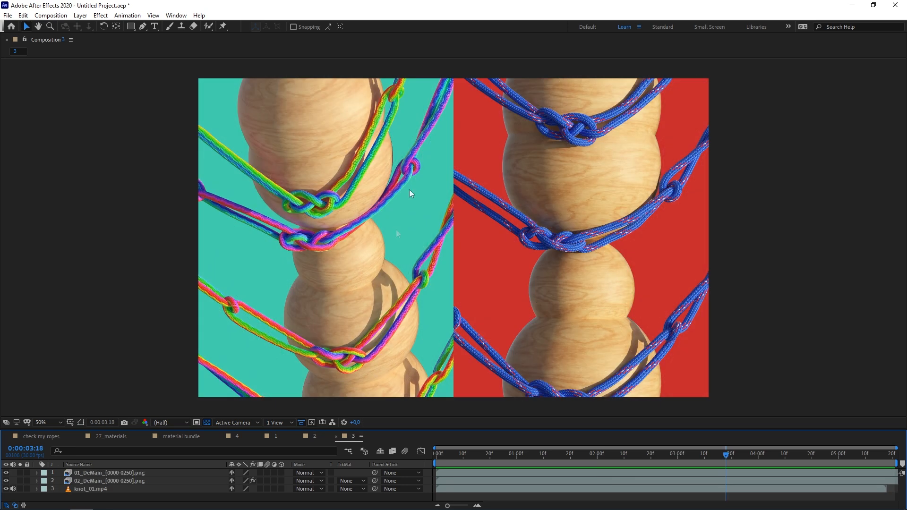
Return to composition 4 and scrub back and forth through its knot and gold disc renders.
click(241, 437)
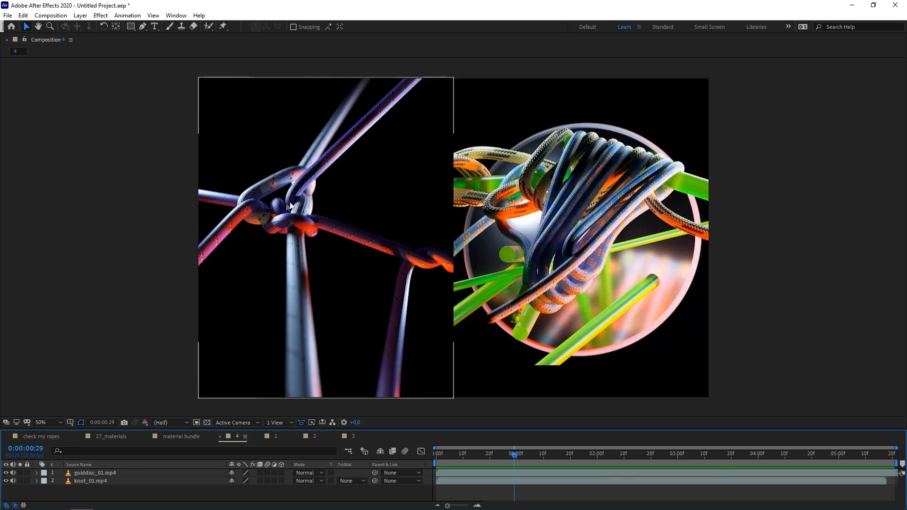
mouse_move(489, 455)
mouse_down()
mouse_move(464, 454)
mouse_move(537, 454)
mouse_move(476, 452)
mouse_move(497, 448)
mouse_up()
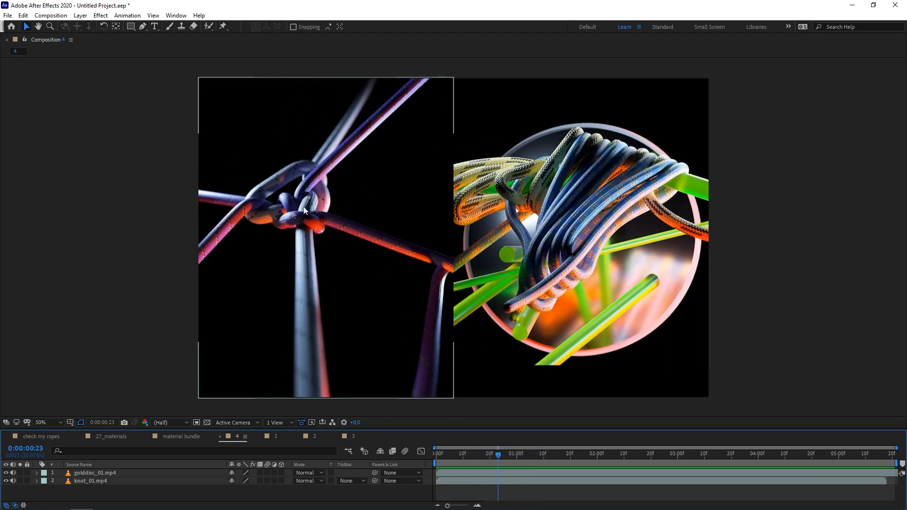
mouse_move(526, 455)
mouse_down()
mouse_move(576, 459)
mouse_move(533, 454)
mouse_up()
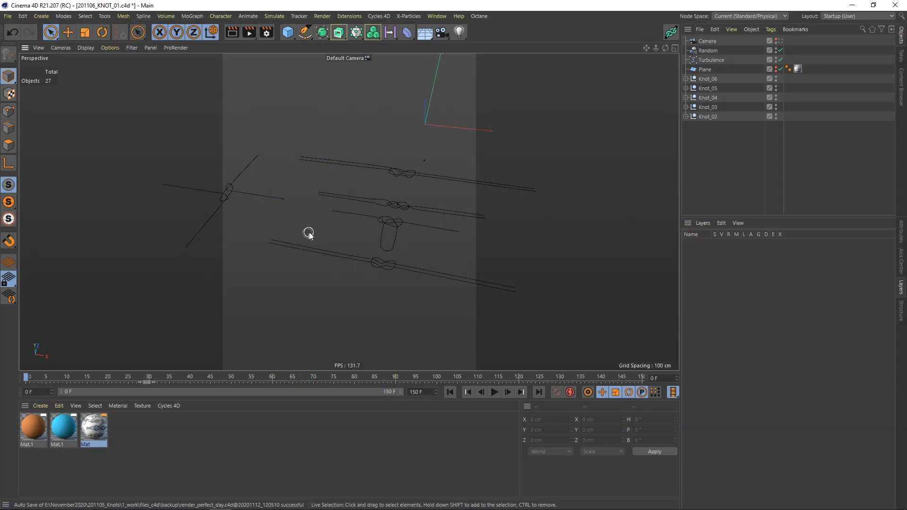
In Cinema 4D's 201106_KNOT_01.c4d, select Knot_06 and move it to about X -1249 cm, Z 326 cm.
mouse_move(308, 233)
alt+mouse_down()
mouse_move(265, 219)
mouse_move(316, 220)
alt+mouse_up()
click(272, 185)
alt+drag(222, 189, 302, 215)
scroll(303, 211, down, 5)
alt+drag(405, 256, 15, 168)
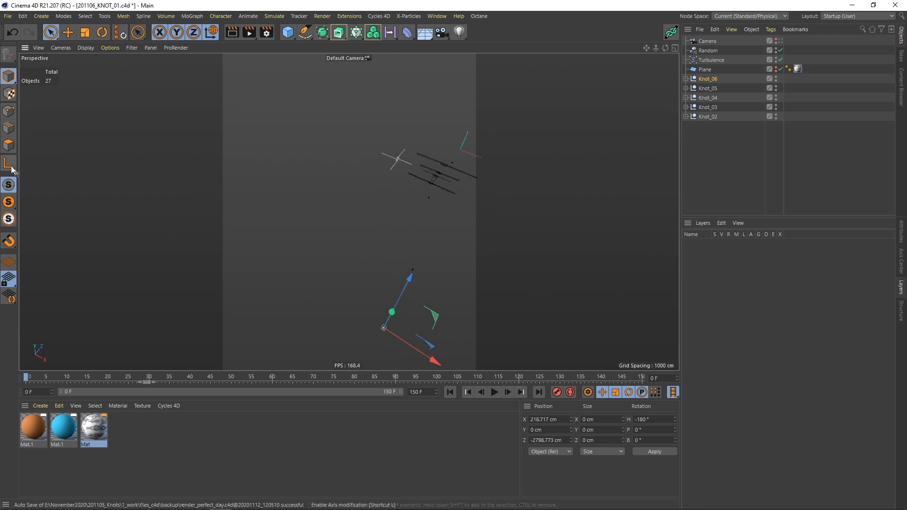
drag(429, 318, 445, 154)
alt+drag(380, 150, 401, 211)
drag(435, 187, 402, 161)
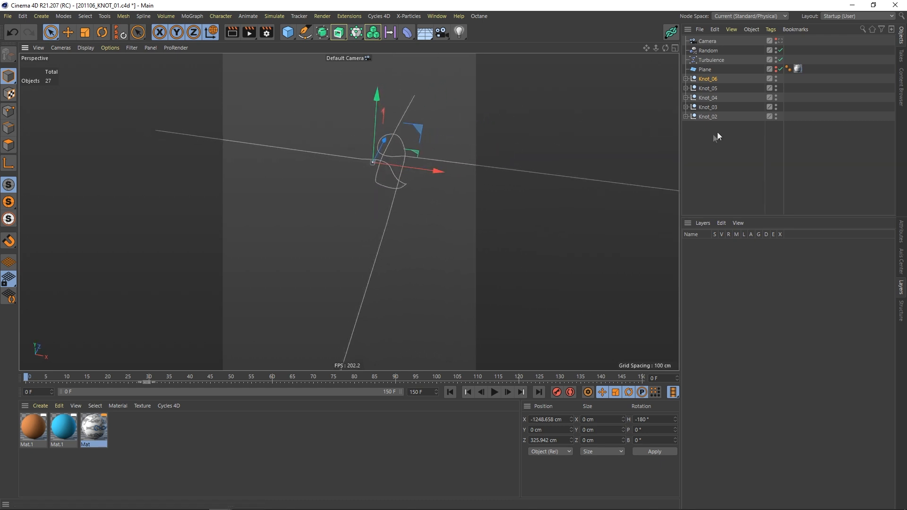
Expand Knot_06 and enable its HoRope and HoRope.1 generators.
click(686, 78)
click(709, 89)
click(710, 97)
click(690, 98)
click(691, 88)
click(780, 88)
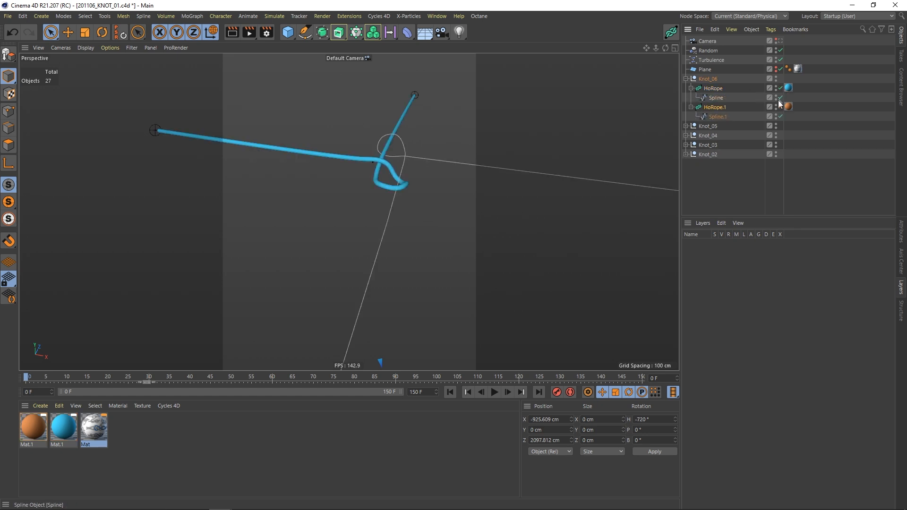
click(780, 108)
Inspect the Knot_06 ropes, then move Knot_04 close to them, to about X -1183 cm, Z -82 cm.
alt+drag(348, 210, 372, 186)
alt+right_drag(373, 169, 379, 214)
alt+drag(378, 213, 231, 180)
alt+right_drag(231, 179, 383, 223)
scroll(429, 239, up, 3)
click(440, 255)
scroll(452, 243, up, 2)
click(714, 137)
scroll(515, 211, down, 5)
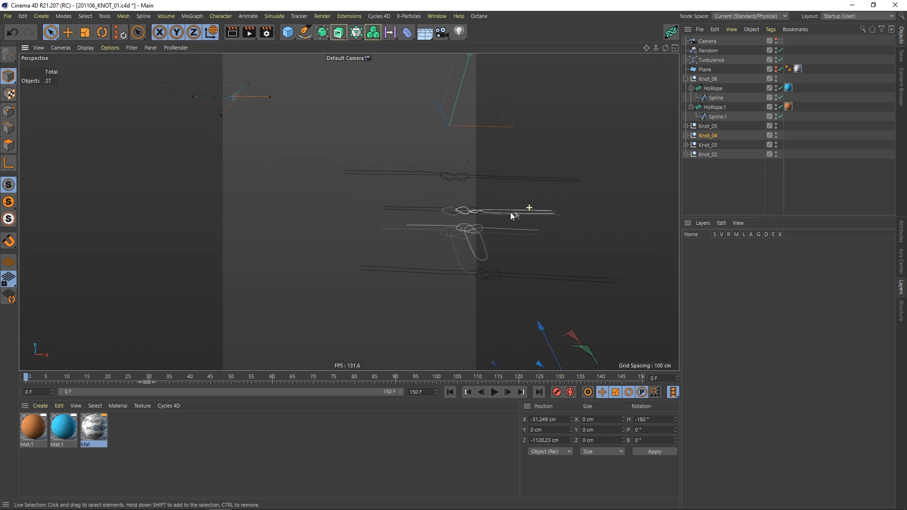
drag(562, 246, 398, 116)
scroll(346, 112, up, 3)
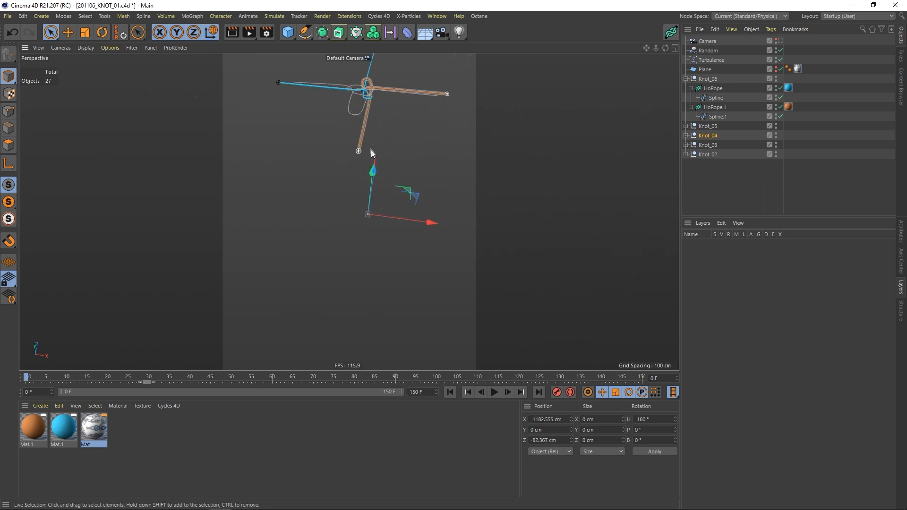
scroll(381, 87, up, 2)
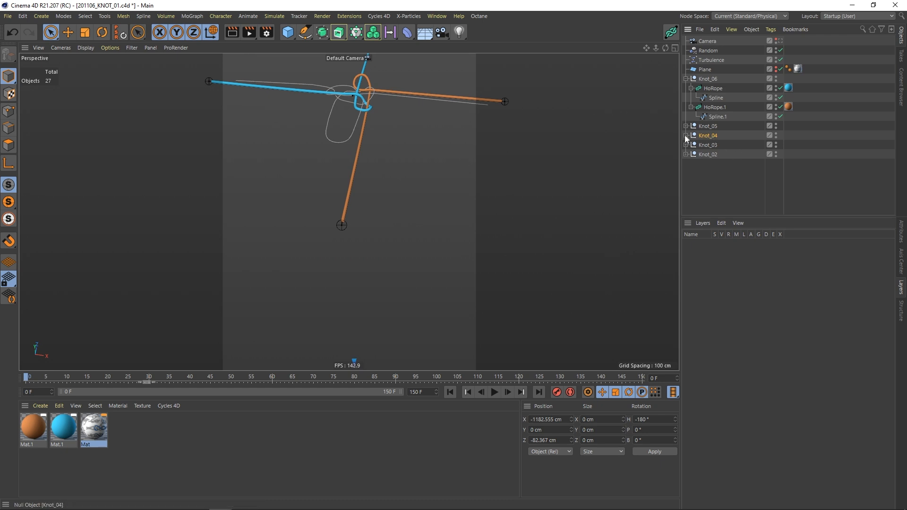
Enable Knot_04's HoRope and shift Knot_04 onto the center of Knot_06, to about X -1210 cm, Z 284 cm.
click(780, 144)
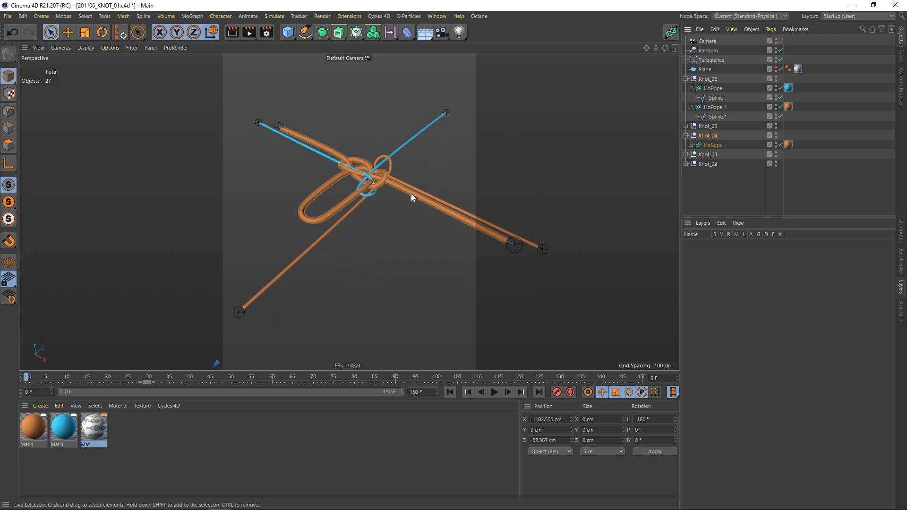
scroll(410, 195, down, 4)
drag(378, 263, 428, 195)
alt+right_drag(404, 183, 457, 163)
Create a new material with a saturated green color and apply it to Knot_04's HoRope in place of the orange one.
double_click(117, 429)
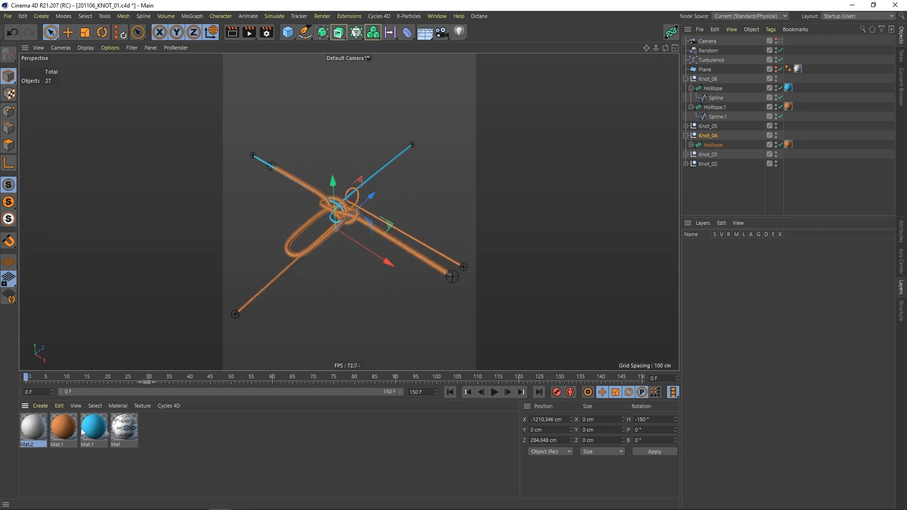
double_click(30, 429)
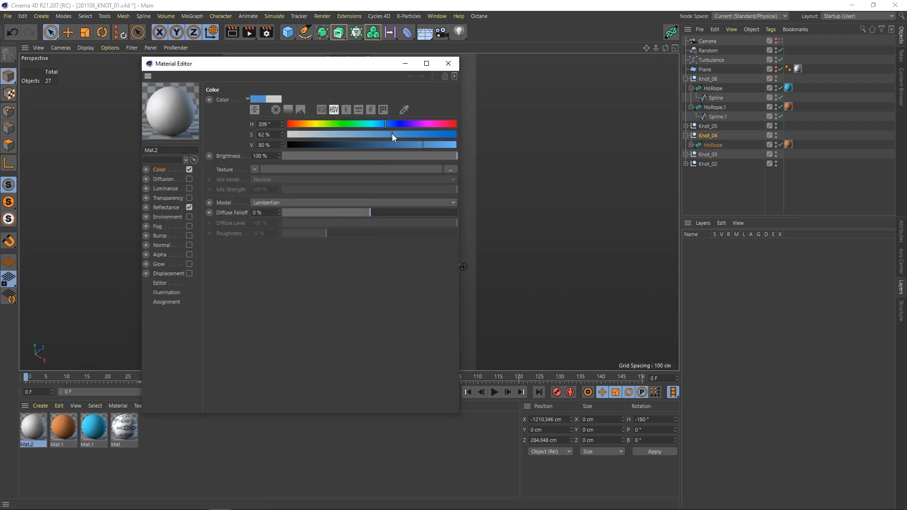
drag(392, 135, 394, 135)
click(429, 144)
click(428, 136)
click(449, 64)
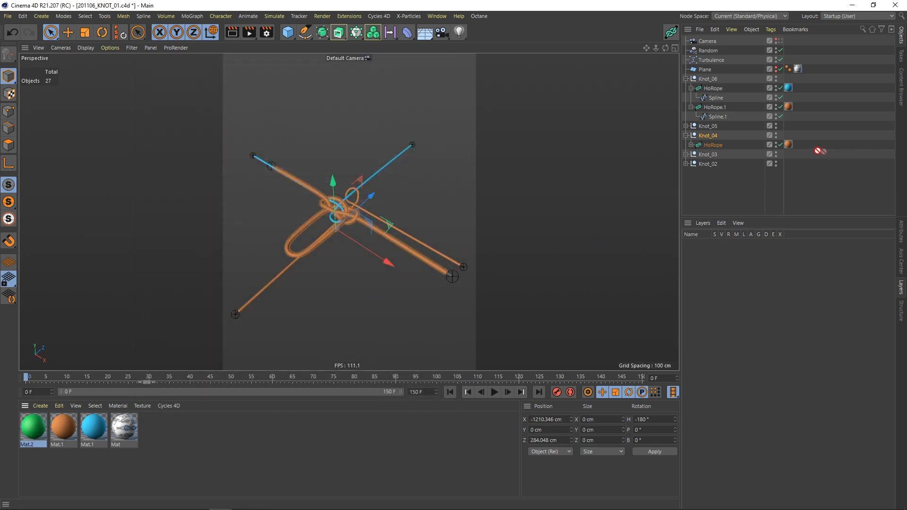
drag(786, 143, 787, 145)
Set the viewport's tinted border opacity to 0%.
alt+drag(452, 275, 364, 192)
key(shift+v)
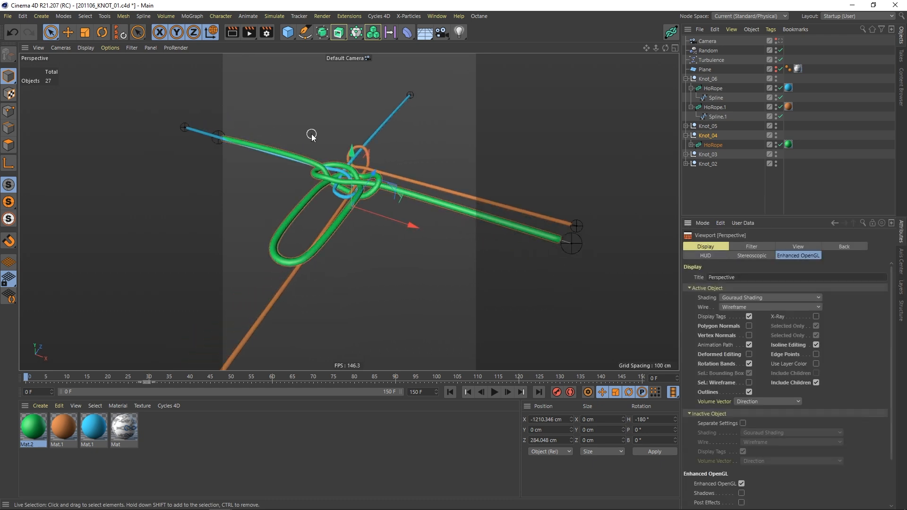
click(798, 246)
double_click(790, 354)
text(0)
key(Return)
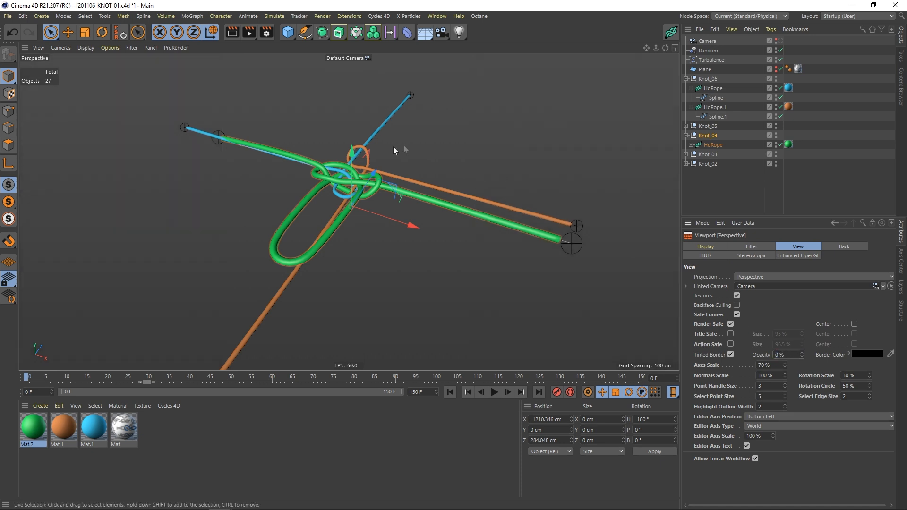
Delete the unused Knot_05, Knot_03 and Knot_02 groups.
alt+drag(368, 191, 552, 191)
click(732, 181)
click(712, 127)
key(Delete)
click(709, 145)
key(Delete)
click(709, 146)
key(Delete)
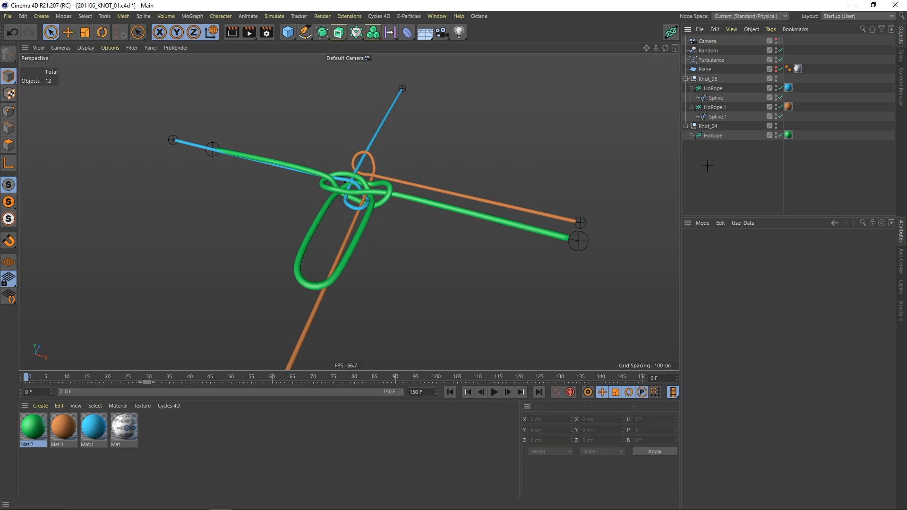
Select Knot_06 and raise it slightly above the green knot along the vertical axis.
click(708, 51)
click(709, 79)
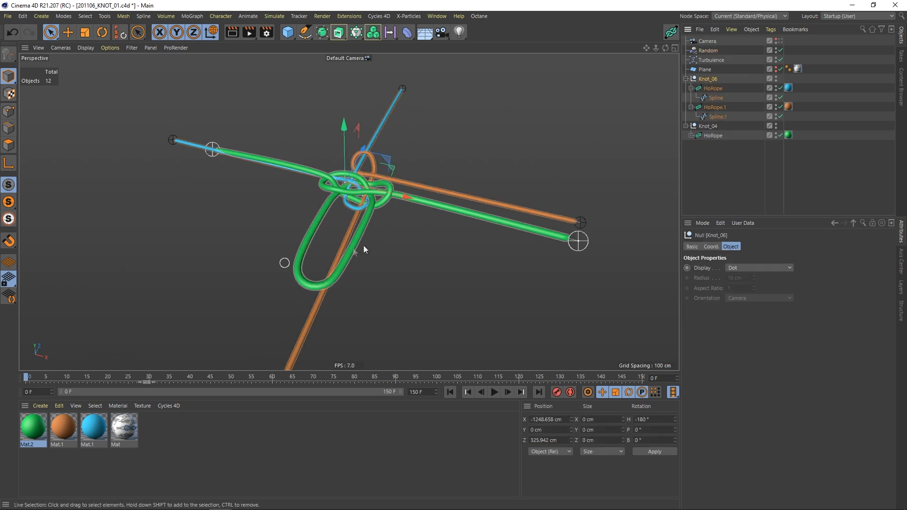
drag(347, 132, 356, 105)
Make both HoRope objects in Knot_06 editable and play the simulation up to frame 19.
click(713, 90)
ctrl+click(714, 107)
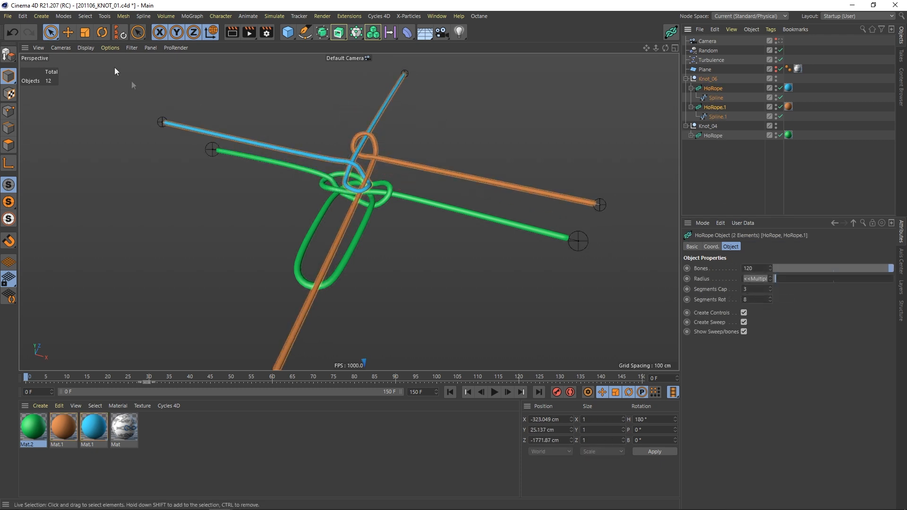
click(11, 55)
click(494, 395)
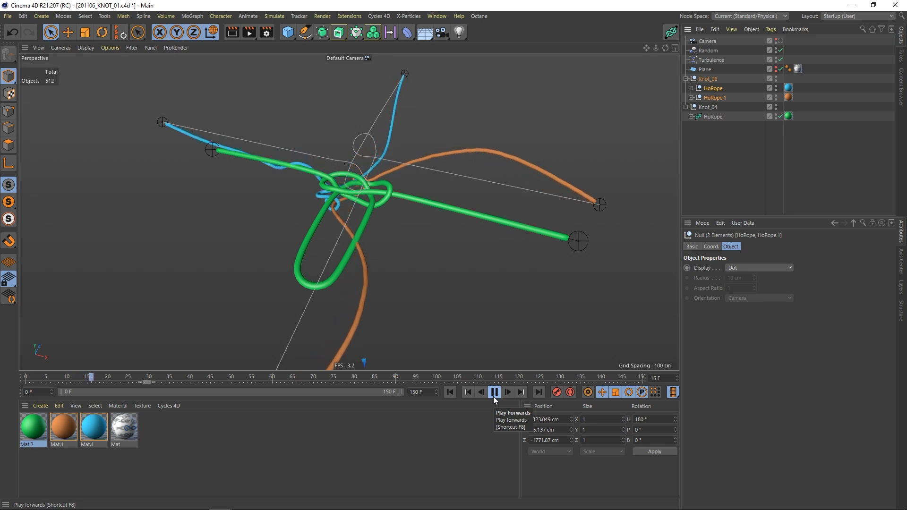
click(493, 396)
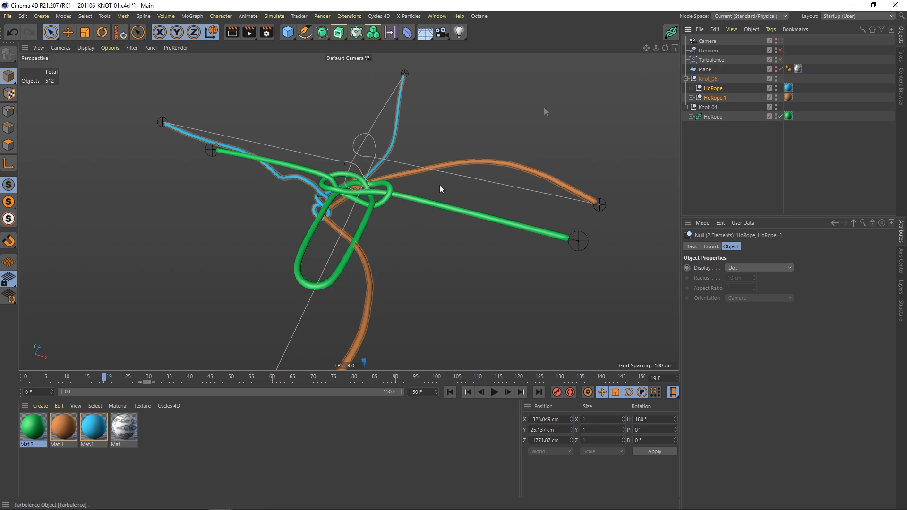
Play the rope simulation to check how the Knot_06 ropes react, then return to frame 0.
click(493, 392)
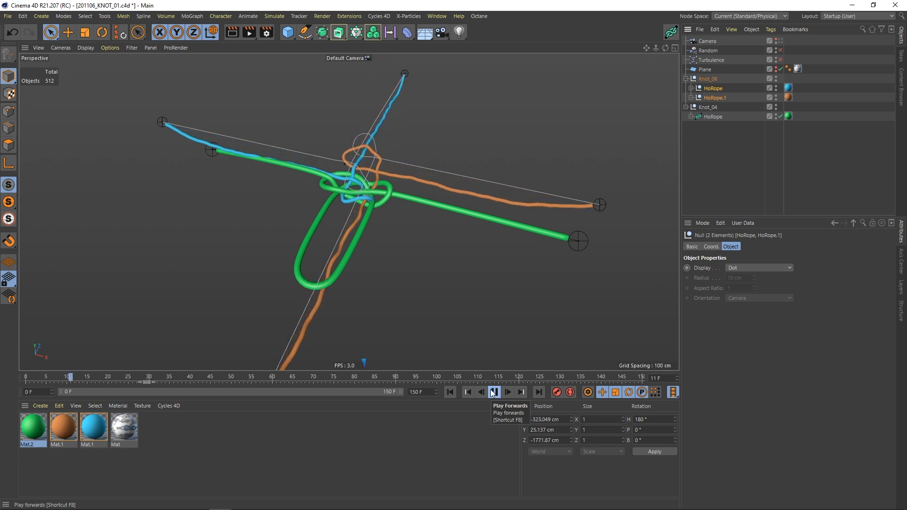
click(492, 392)
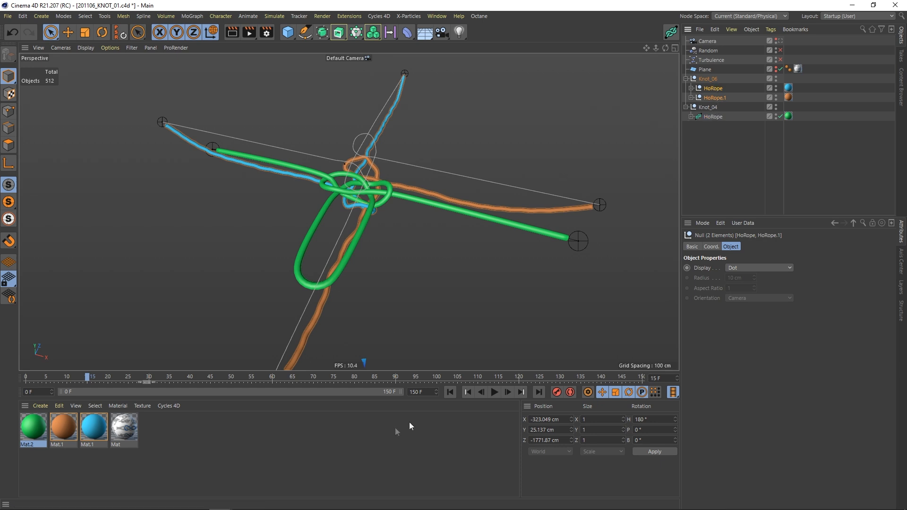
click(450, 392)
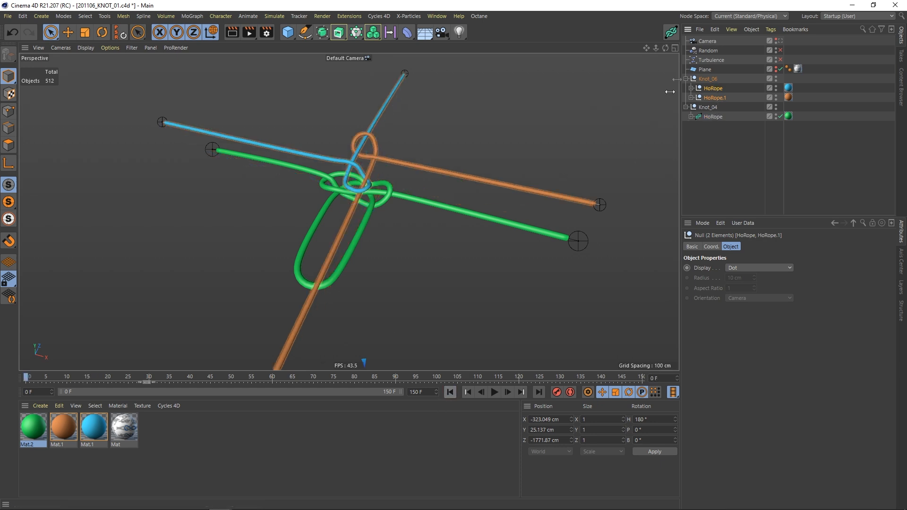
Undo the conversion of the two Knot_06 ropes and set Bones to 60 for both HoRope objects.
click(16, 33)
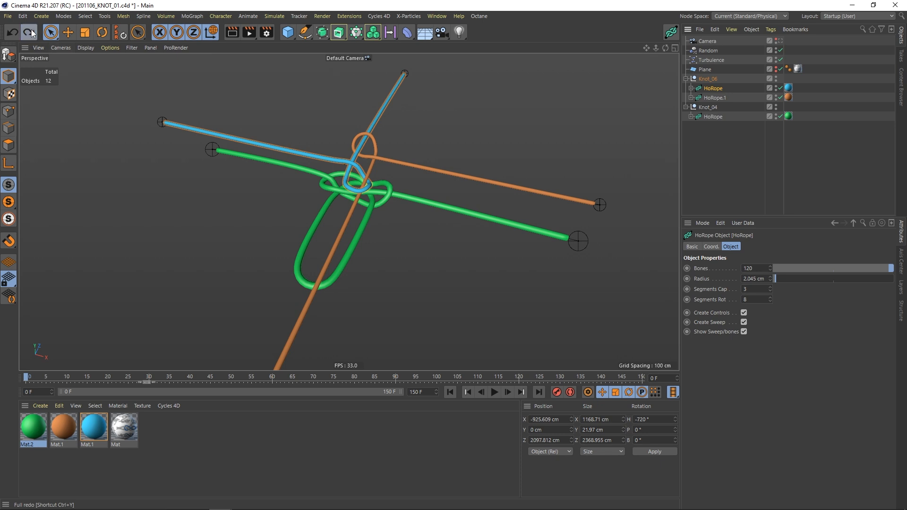
click(31, 33)
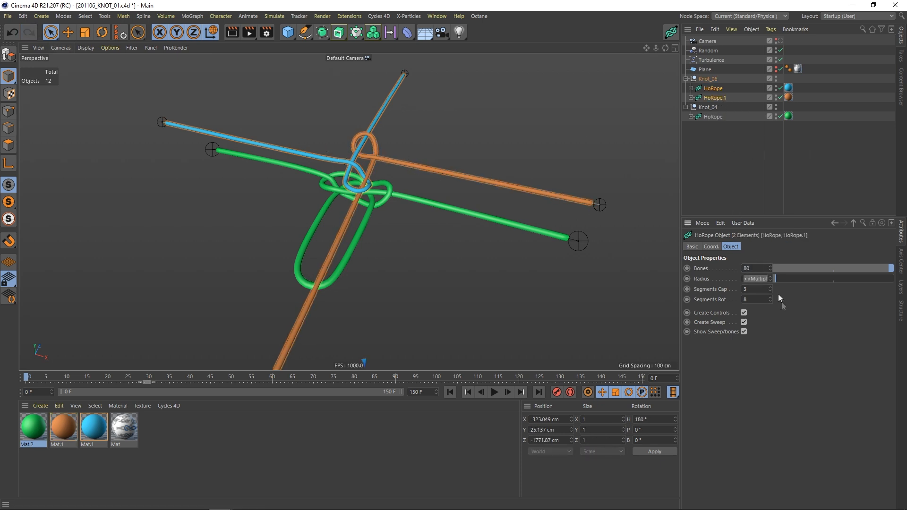
scroll(345, 173, up, 2)
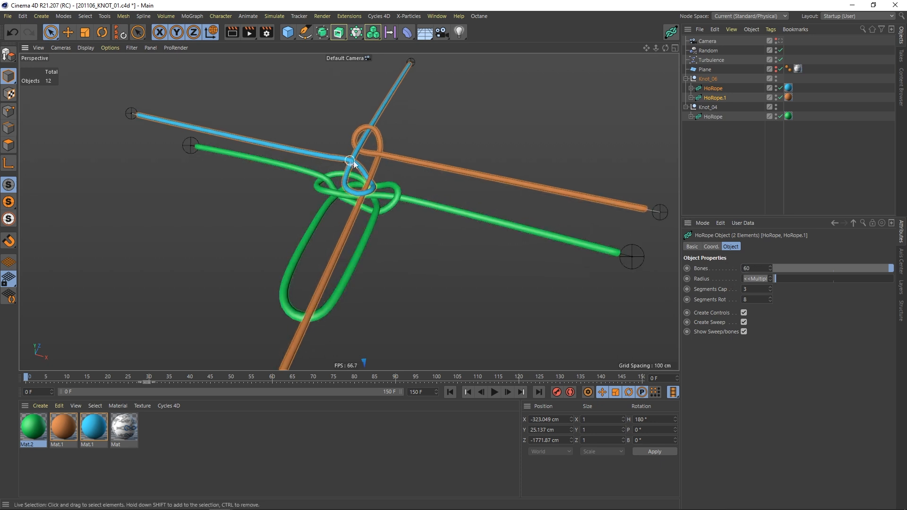
scroll(354, 163, down, 1)
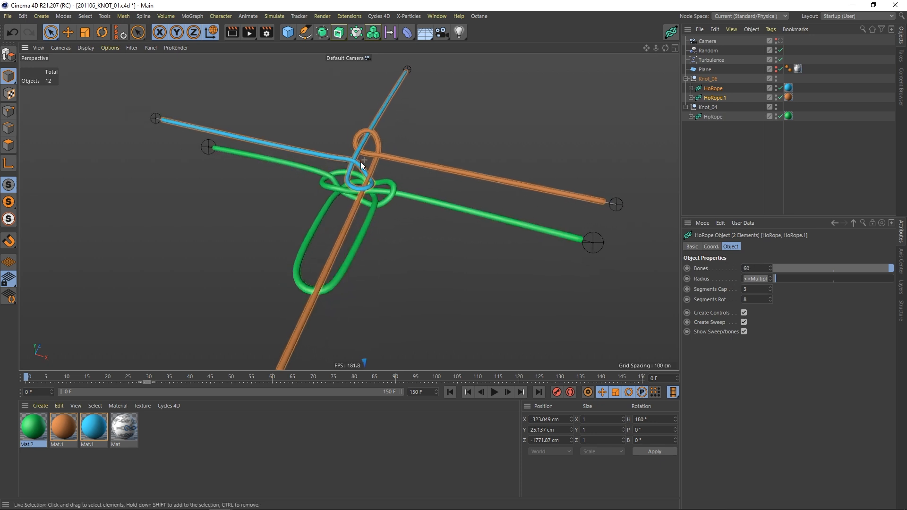
Make both HoRope objects in Knot_06 editable again, test the simulation, and rewind to frame 0.
click(8, 53)
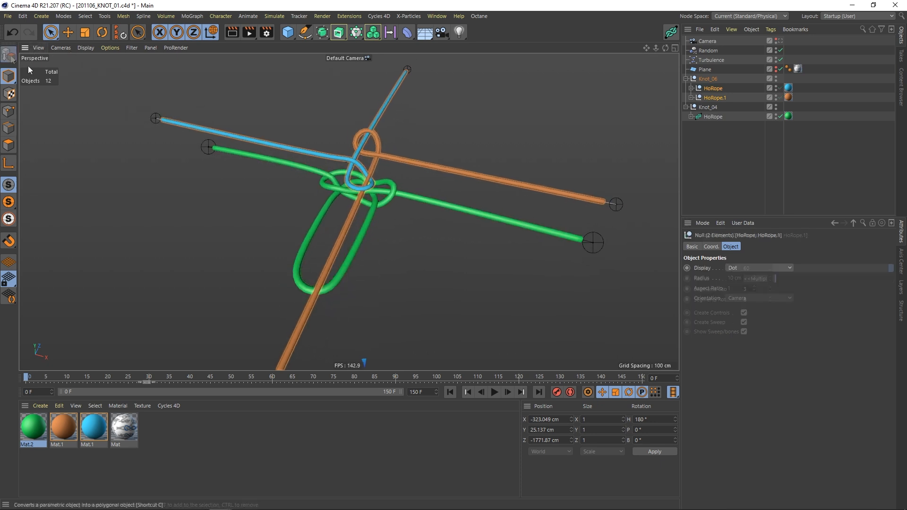
click(493, 393)
click(449, 392)
Select the Knot_04 group and raise it along the vertical axis to about 43.5 cm.
click(711, 116)
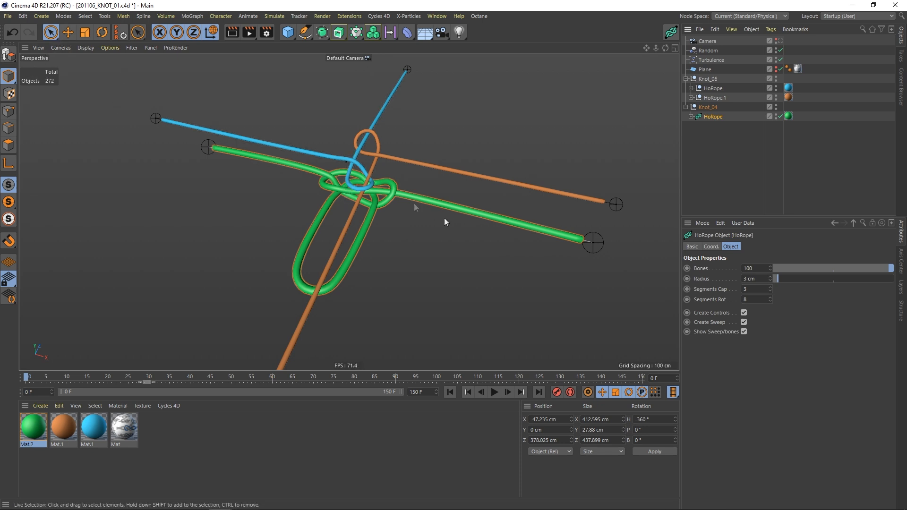
click(713, 108)
alt+drag(373, 213, 321, 195)
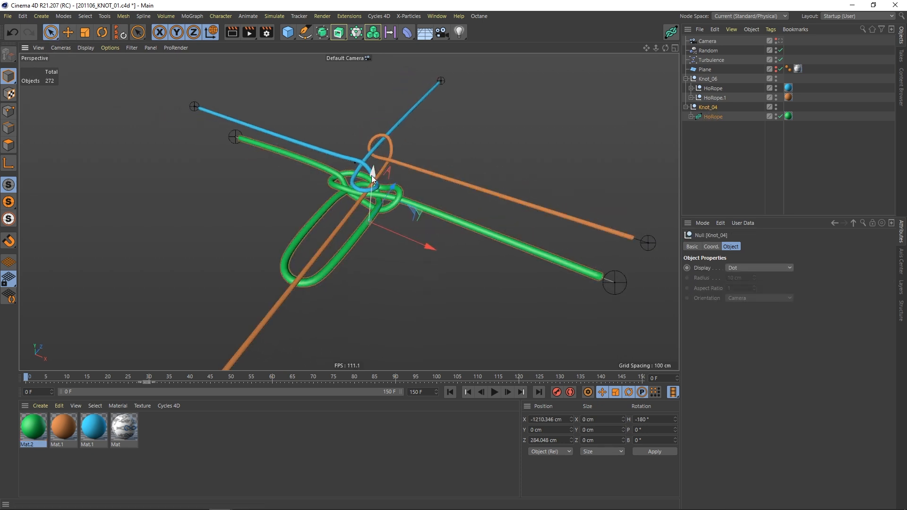
drag(372, 175, 371, 132)
Rotate Knot_04 to about H -125.8°, P -73.1° and B 84.3° so its loop hangs downward.
key(r)
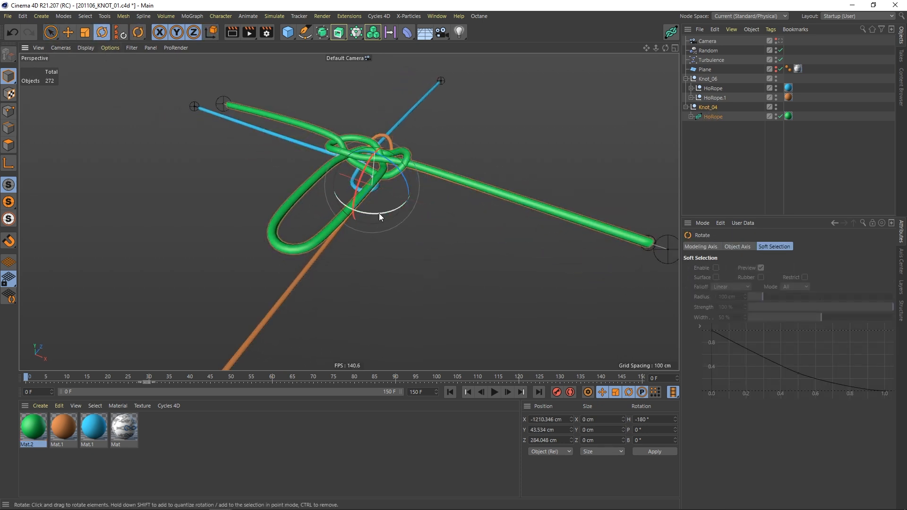
drag(342, 169, 390, 183)
alt+drag(336, 166, 389, 148)
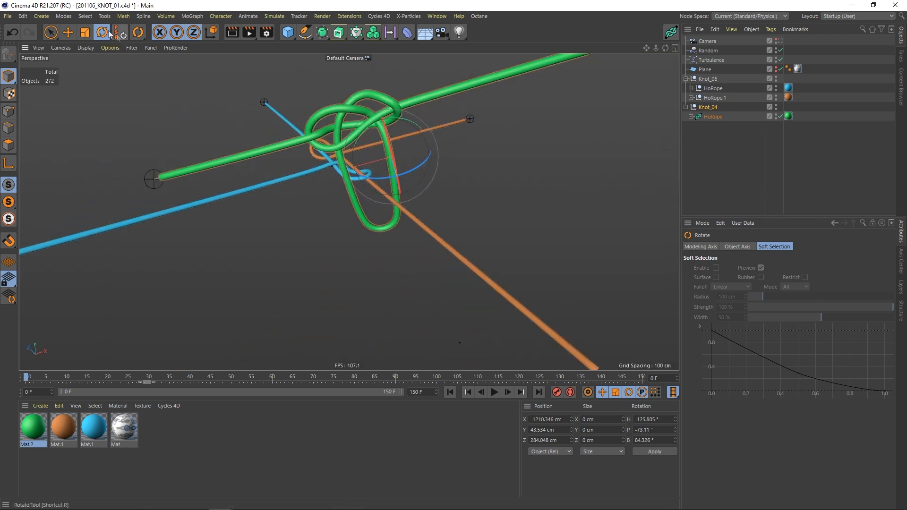
Move Knot_04 to about X -1210.2, Y 35.5 and Z 333.4 cm so its loop lines up with the blue and orange ropes.
click(54, 32)
alt+drag(239, 132, 263, 144)
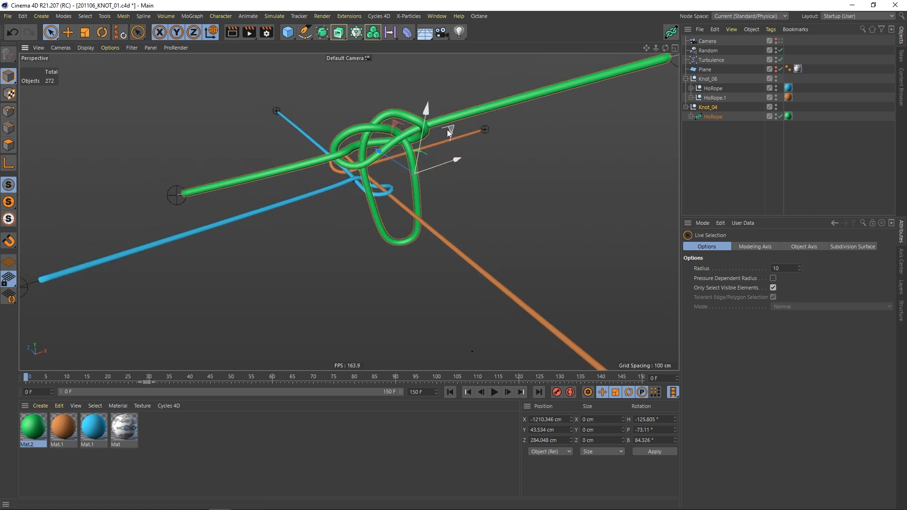
drag(451, 131, 436, 138)
alt+drag(367, 147, 256, 136)
alt+right_drag(256, 136, 332, 184)
mouse_move(401, 123)
mouse_down()
mouse_move(424, 124)
mouse_move(418, 122)
mouse_up()
alt+drag(372, 142, 329, 193)
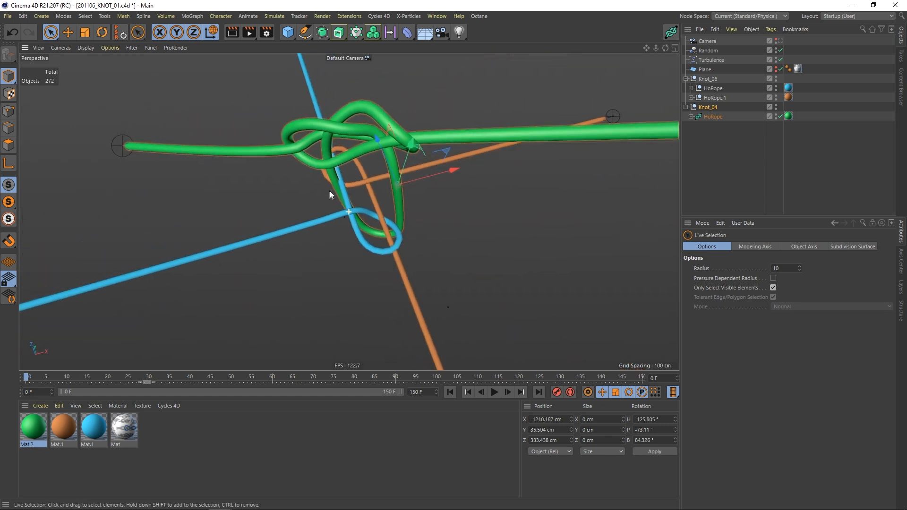
Rotate Knot_04 to about H -154.6°, P -86.3° and B 45.7°, and lower it to about Y 30.6 cm.
click(102, 32)
drag(378, 176, 303, 142)
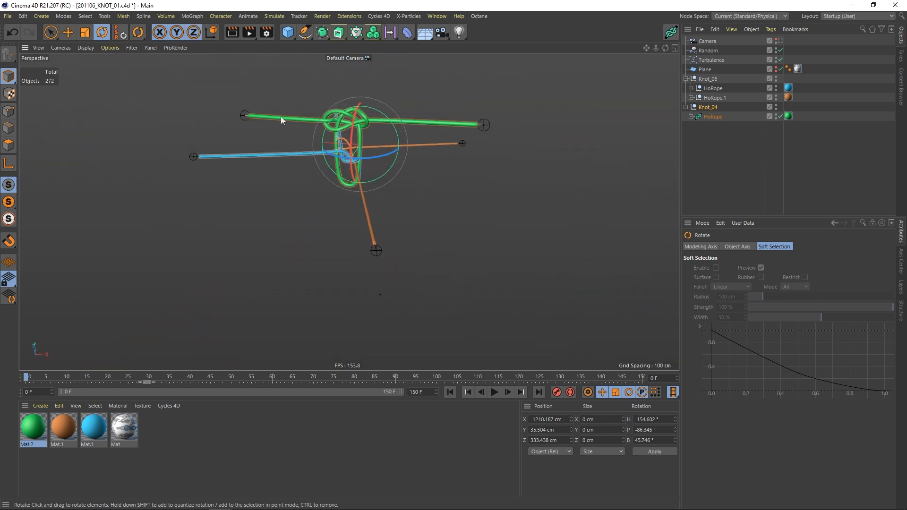
click(50, 32)
click(83, 44)
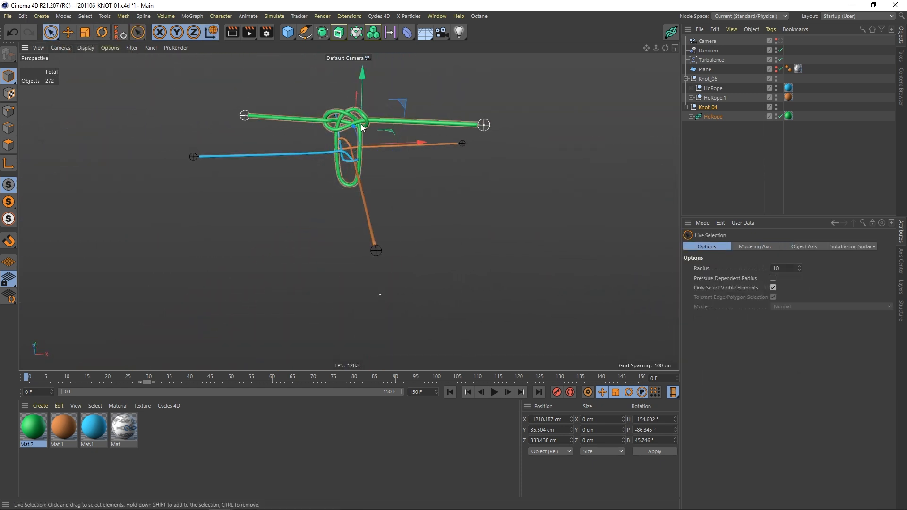
mouse_move(360, 107)
mouse_down()
mouse_move(363, 77)
mouse_move(362, 101)
mouse_up()
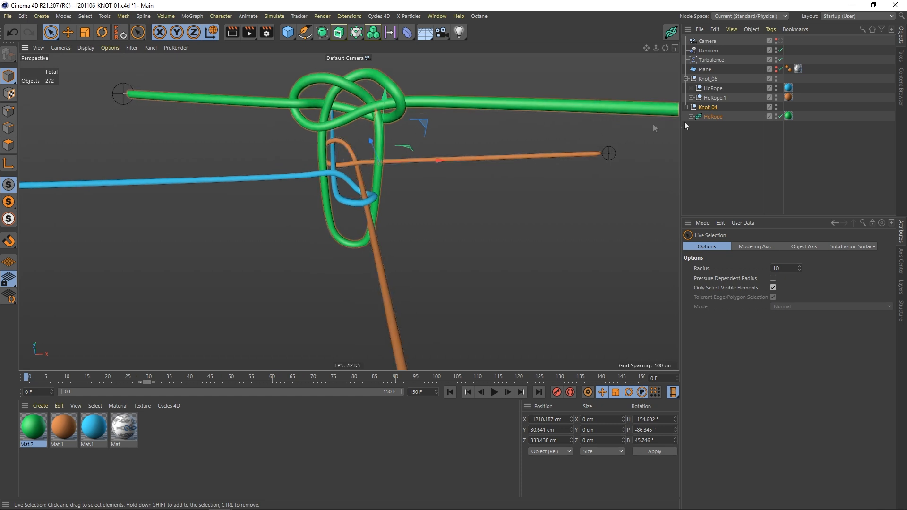
Set the Knot_04 HoRope's Radius to 2 cm and Bones to 80.
click(713, 116)
click(762, 278)
text(2)
key(Return)
key(h)
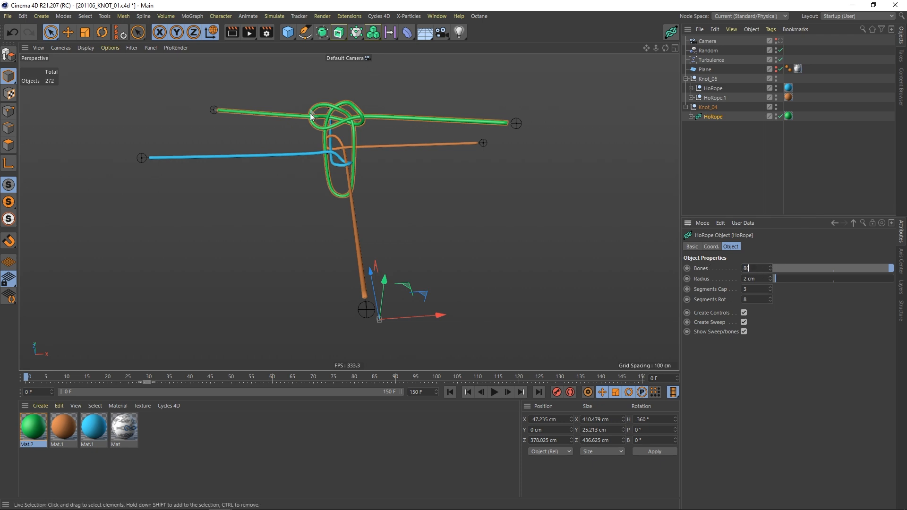
scroll(332, 122, up, 6)
alt+drag(359, 120, 500, 129)
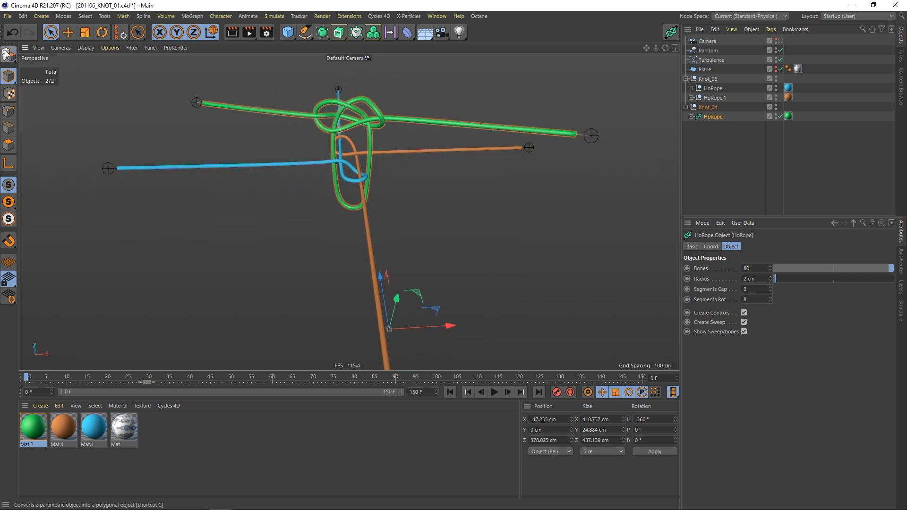
Make the green HoRope in Knot_04 editable and play the combined simulation up to frame 63.
click(6, 53)
click(494, 392)
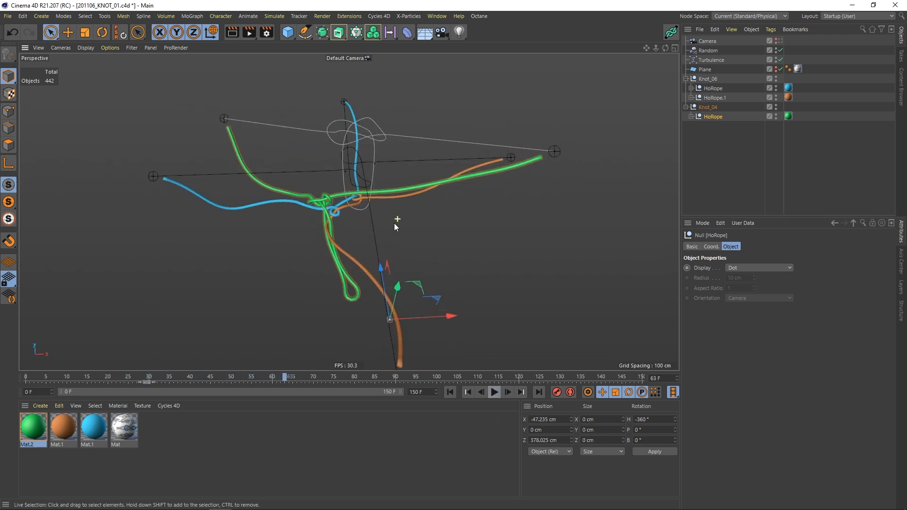
Delete the leftover source splines inside all three HoRope groups and return to frame 0.
click(691, 116)
click(691, 98)
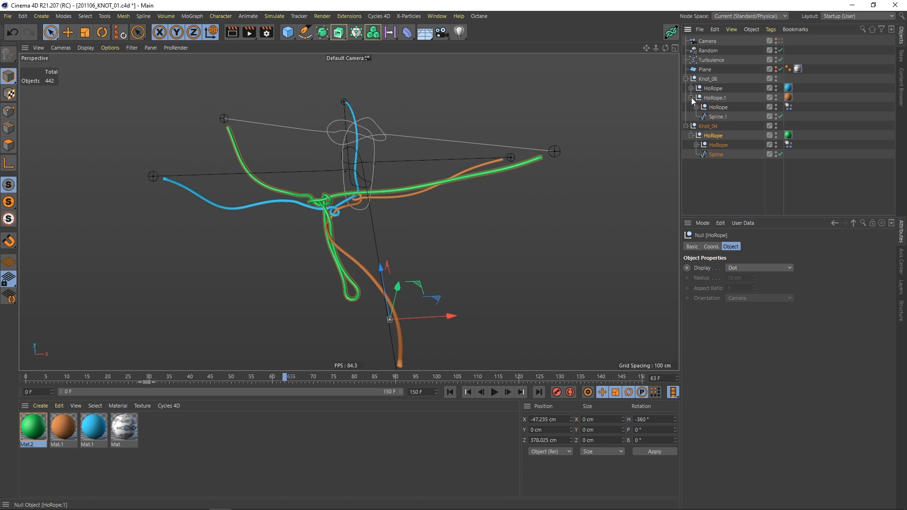
click(691, 87)
click(716, 106)
ctrl+click(718, 135)
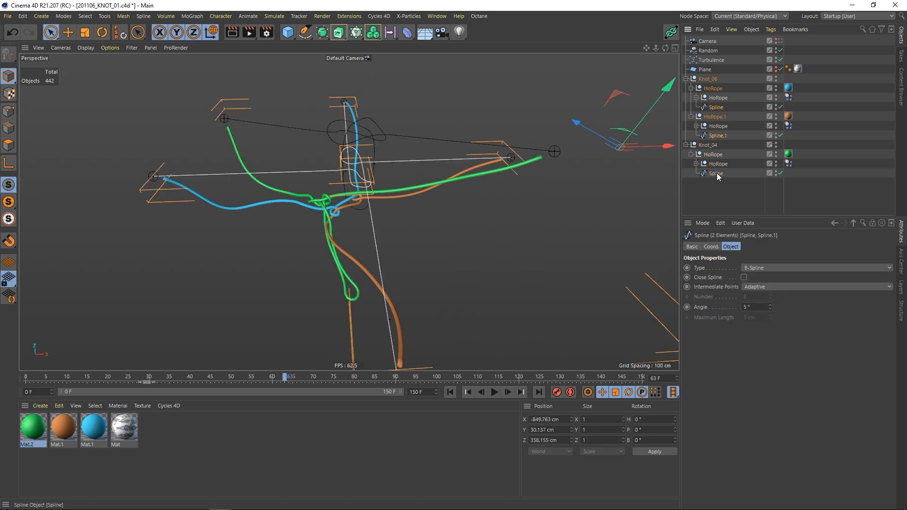
ctrl+click(716, 173)
key(Delete)
key(shift+f)
Set collision Inherit Tag to None and Individual Elements to Off on the Dynamics Body tags of the blue rope's root and target controls.
click(696, 98)
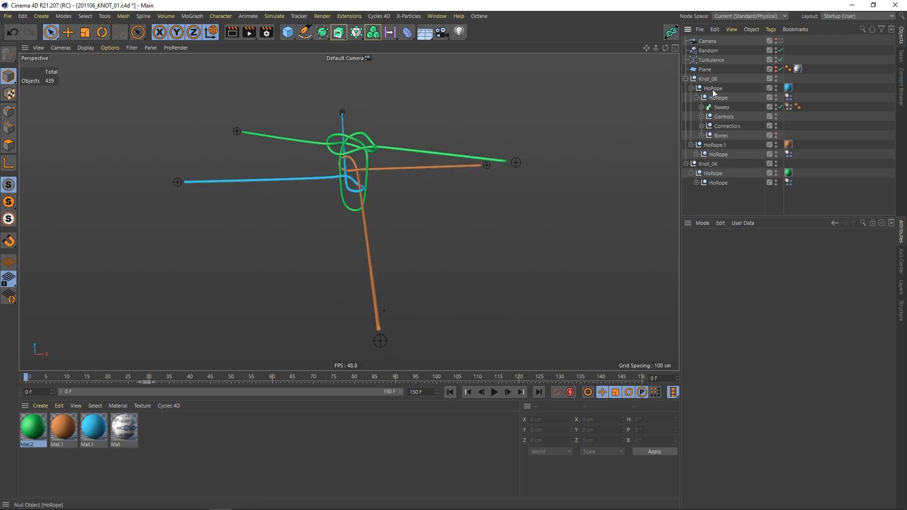
click(714, 89)
click(701, 117)
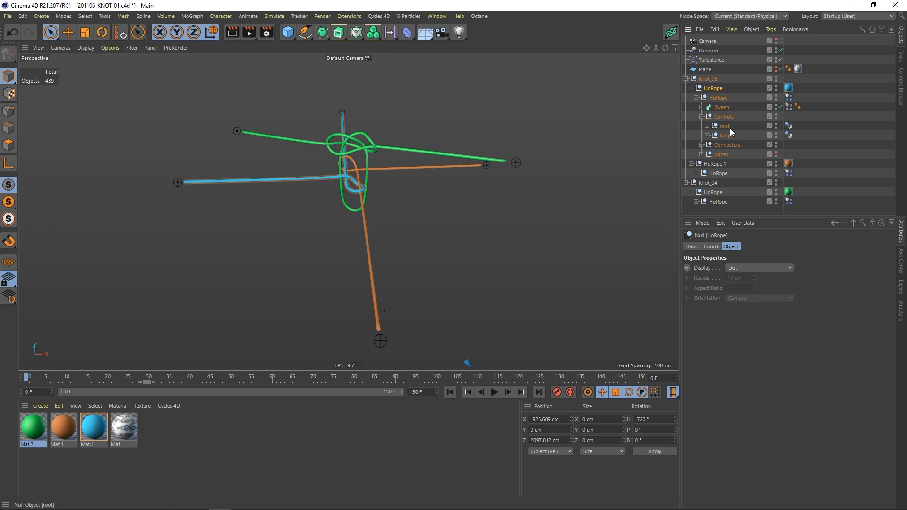
click(789, 135)
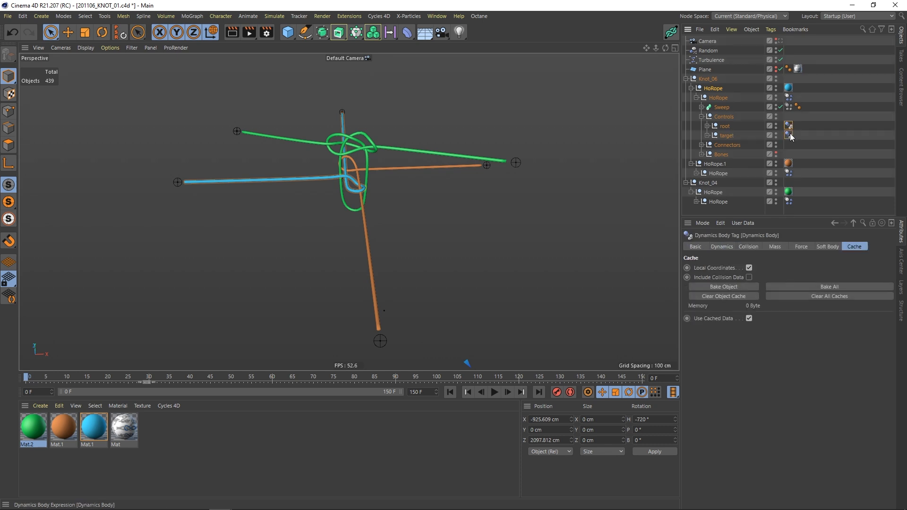
click(721, 246)
click(774, 309)
click(780, 274)
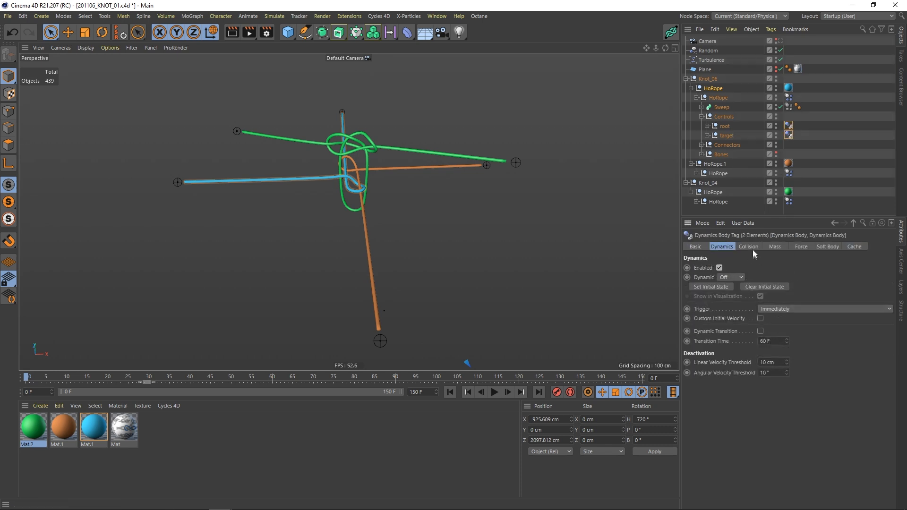
click(748, 246)
click(769, 267)
click(764, 279)
click(760, 277)
click(764, 287)
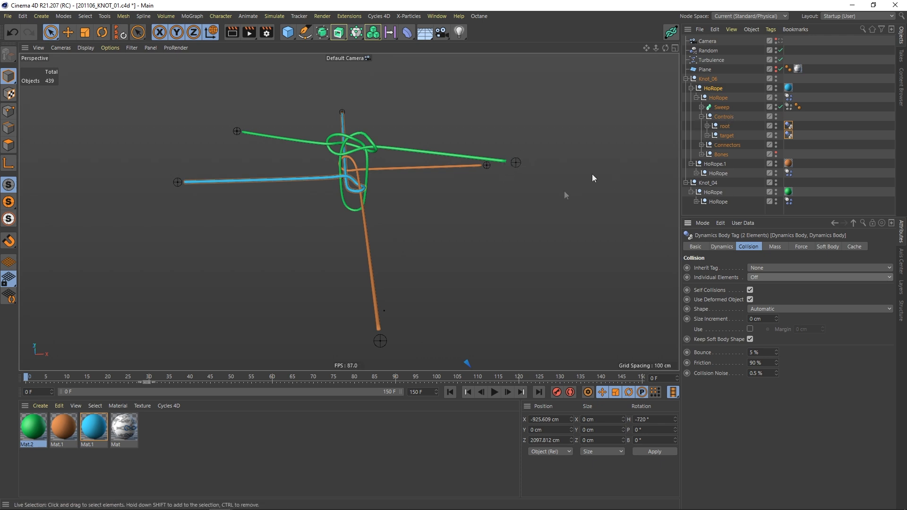
Select the blue rope's root and target controls, play the simulation, and return to the start.
shift+click(716, 134)
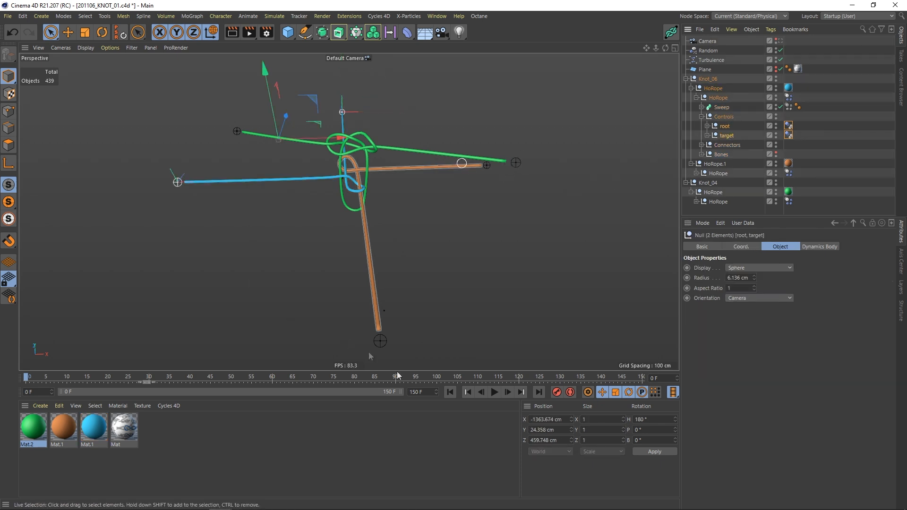
click(494, 393)
click(450, 392)
Select the blue rope's root control and keyframe its position at frame 0.
alt+middle_drag(253, 178, 293, 199)
alt+drag(293, 198, 322, 214)
click(724, 128)
alt+middle_drag(338, 122, 348, 136)
alt+drag(346, 136, 388, 178)
alt+drag(396, 208, 407, 211)
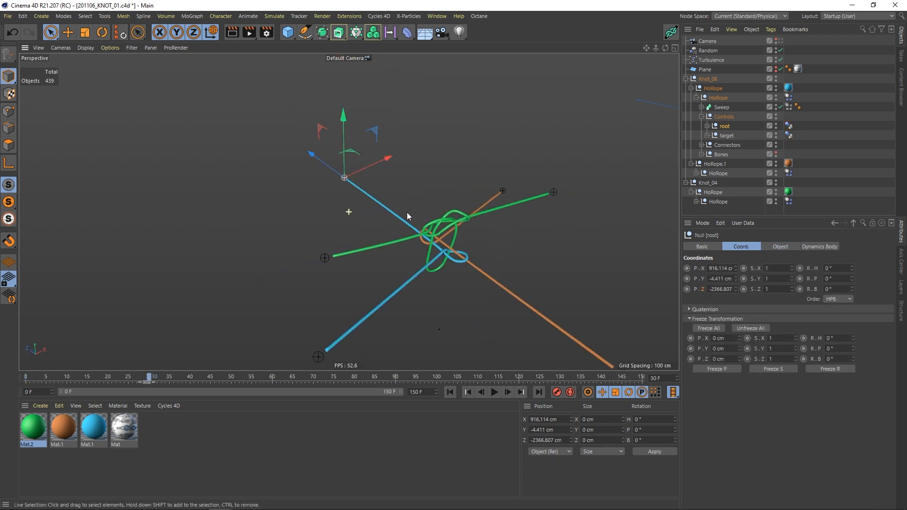
alt+middle_drag(407, 212, 411, 203)
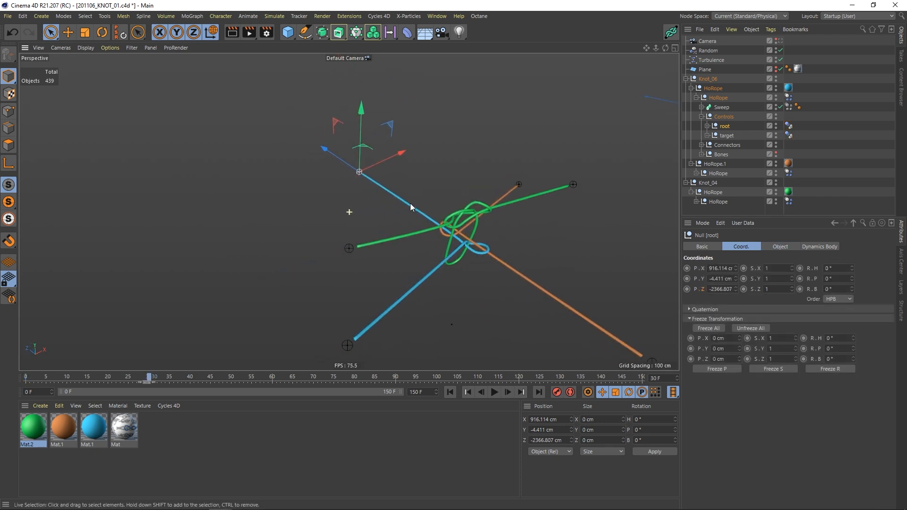
alt+right_drag(411, 203, 588, 164)
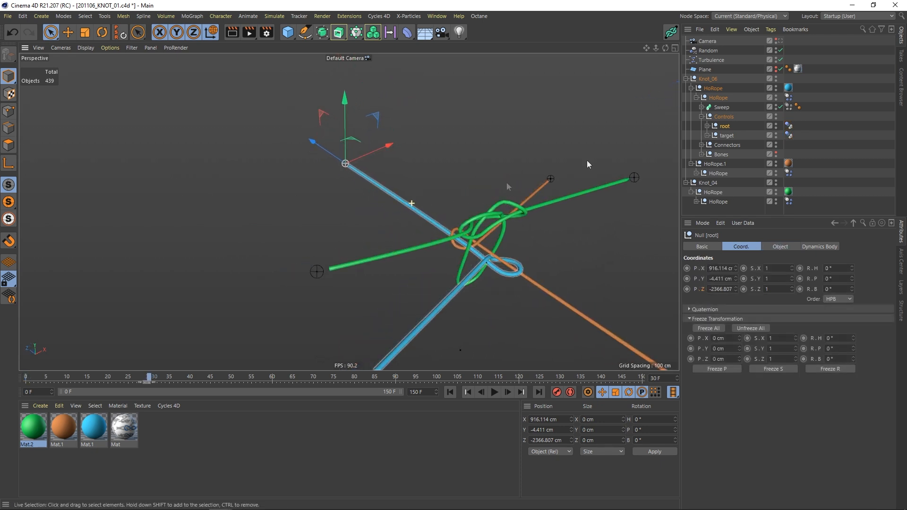
click(451, 392)
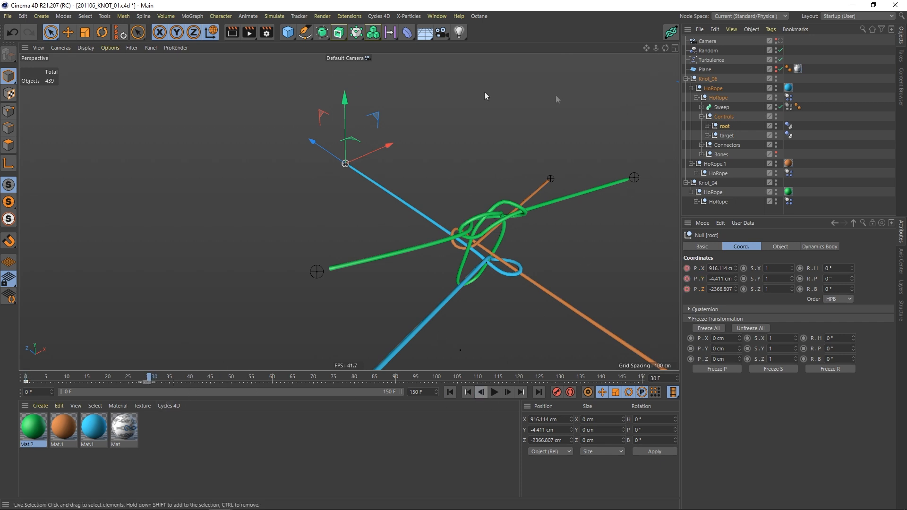
Raise the blue rope's root control along the vertical axis at frame 30 and keyframe its new position.
drag(349, 126, 352, 96)
click(725, 126)
drag(345, 137, 345, 74)
Keyframe the position of the blue rope's target control at frame 0 and advance to frame 30.
click(727, 135)
click(450, 392)
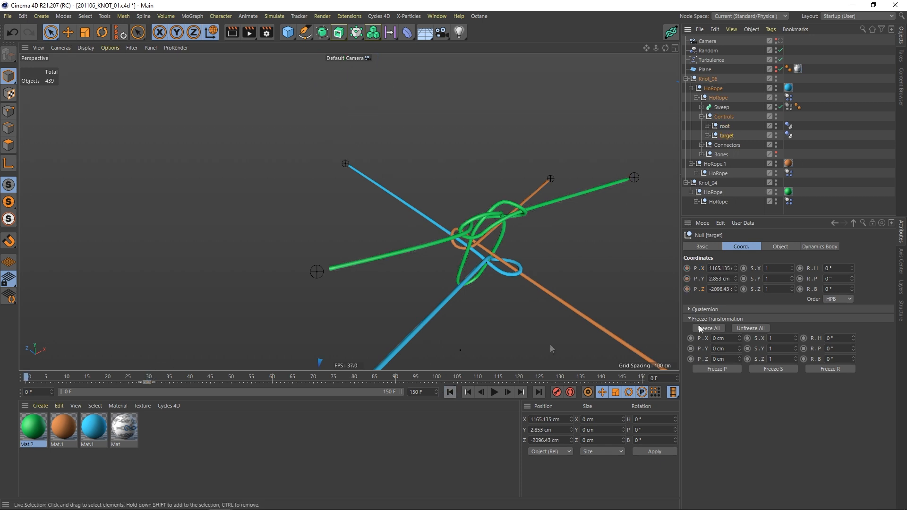
click(150, 376)
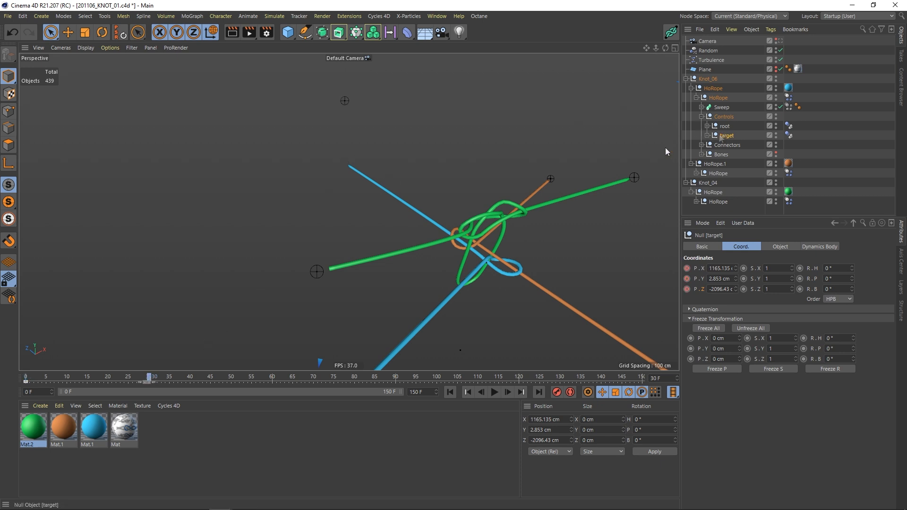
Move the blue rope's target control at frame 30 to about X 1102.4 cm and Z -1965.8 cm.
alt+right_drag(364, 247, 341, 251)
alt+middle_drag(345, 224, 348, 211)
alt+drag(380, 236, 425, 285)
alt+drag(438, 275, 375, 246)
alt+middle_drag(378, 282, 387, 180)
alt+drag(387, 180, 358, 245)
alt+middle_drag(324, 261, 349, 211)
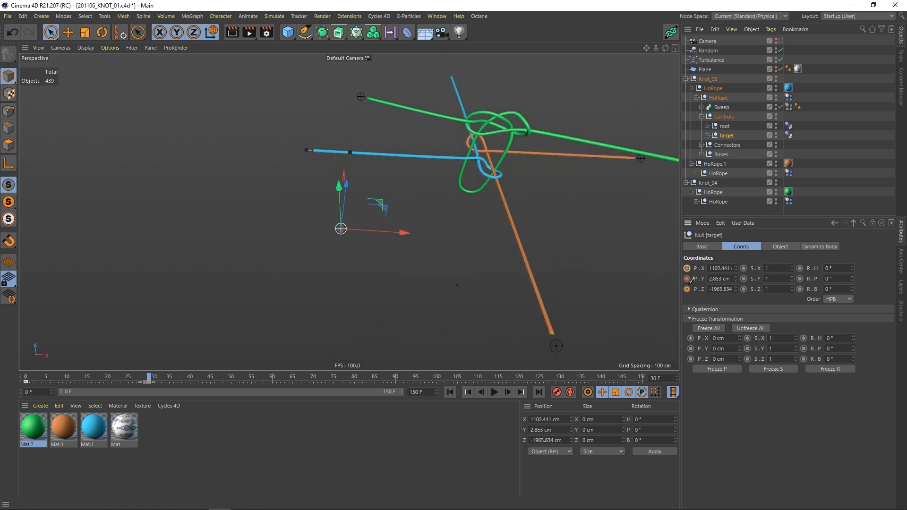
Play back the knot simulation briefly to check the blue rope's motion and rewind to frame 0.
click(495, 393)
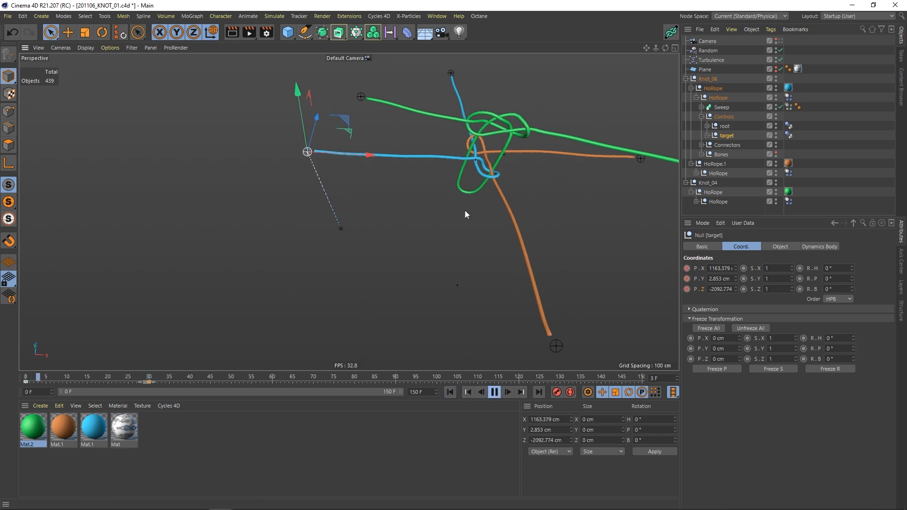
click(495, 392)
click(450, 392)
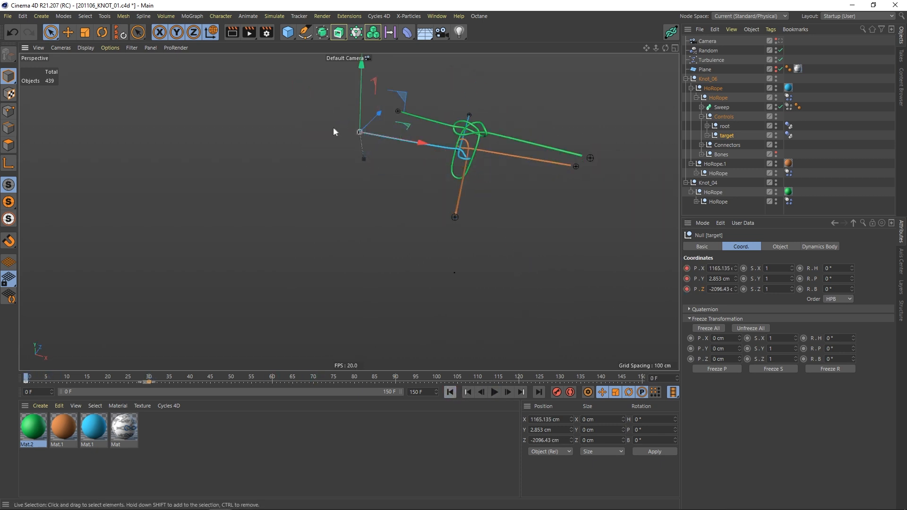
Move the blue rope's target control at frame 30 to about X 1149.9 cm and Z -1817.6 cm and keyframe its position.
click(149, 374)
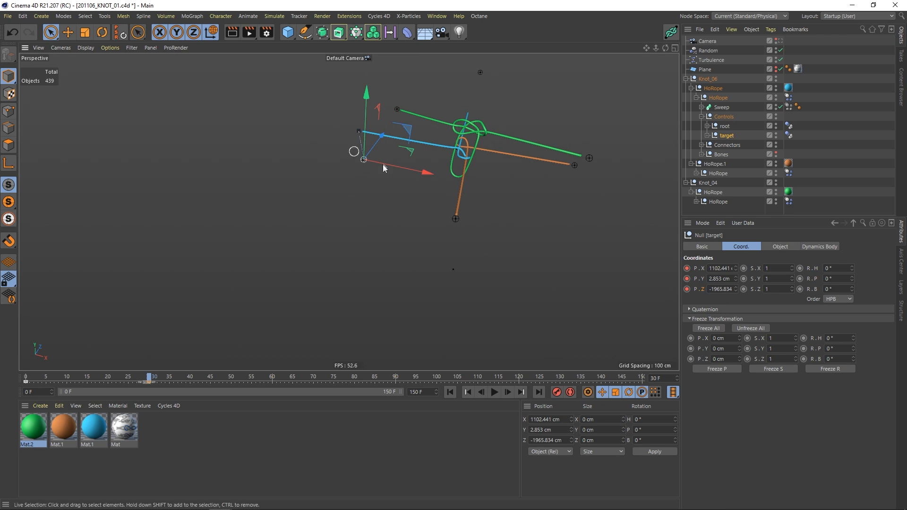
alt+drag(383, 165, 392, 220)
drag(411, 161, 359, 224)
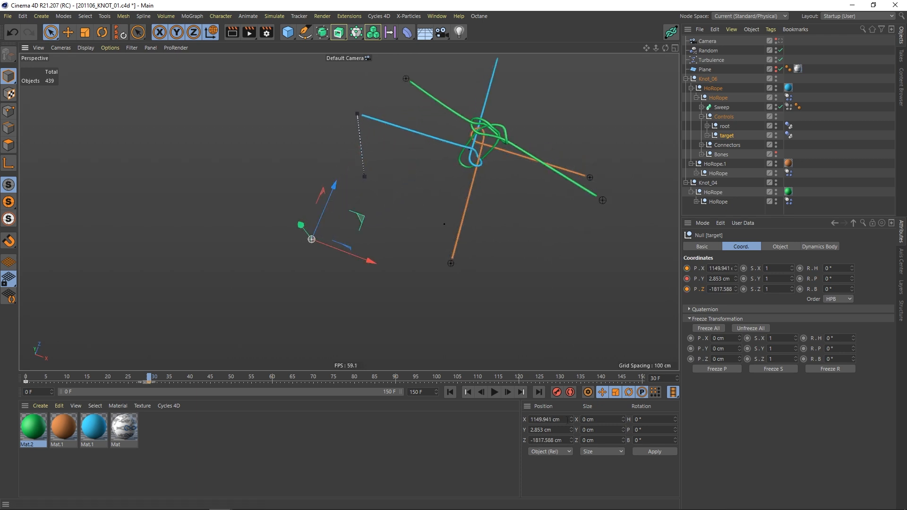
click(687, 269)
Play the simulation from frame 0 and inspect how the blue rope pulls the knot tight.
click(450, 392)
click(494, 393)
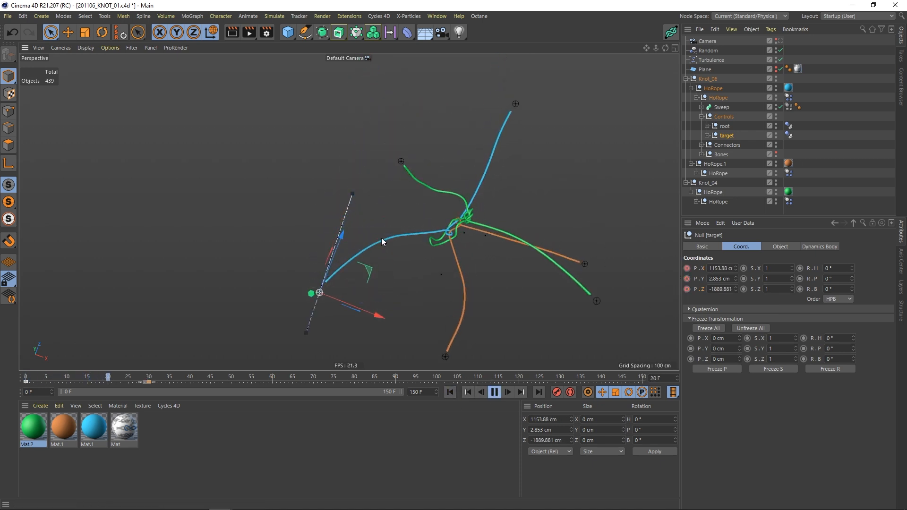
click(496, 396)
alt+drag(434, 263, 447, 168)
Expand the green rope's controls in Knot_04 and adjust the Dynamics Body tags of its root and target.
click(706, 202)
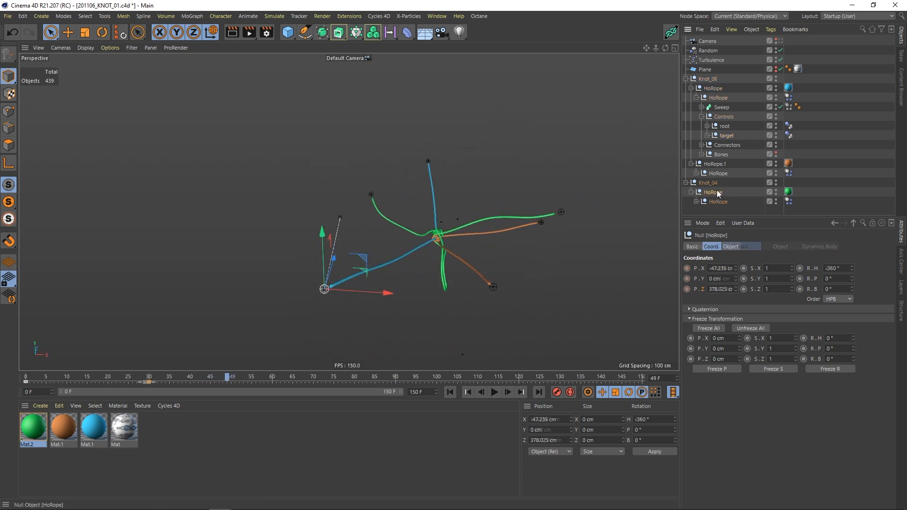
click(697, 201)
scroll(851, 123, down, 3)
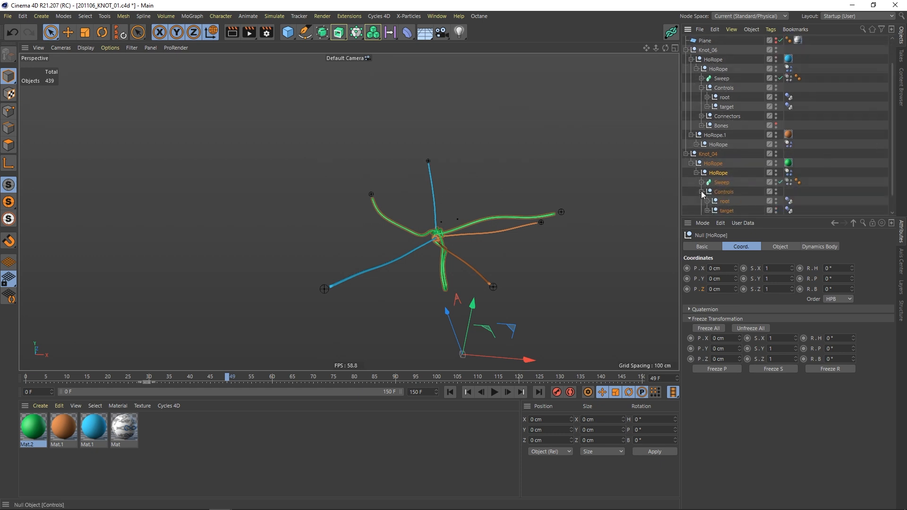
scroll(886, 166, down, 2)
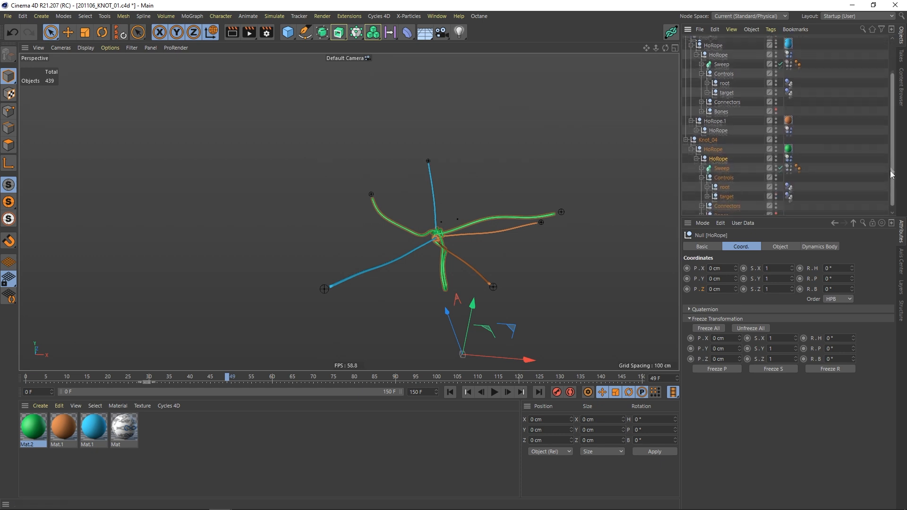
click(789, 183)
click(764, 266)
click(763, 278)
click(762, 279)
click(764, 288)
Keyframe the green rope's root control at frame 0 and at about X 311.9, Y 278.8, Z -411 cm at frame 30.
click(724, 183)
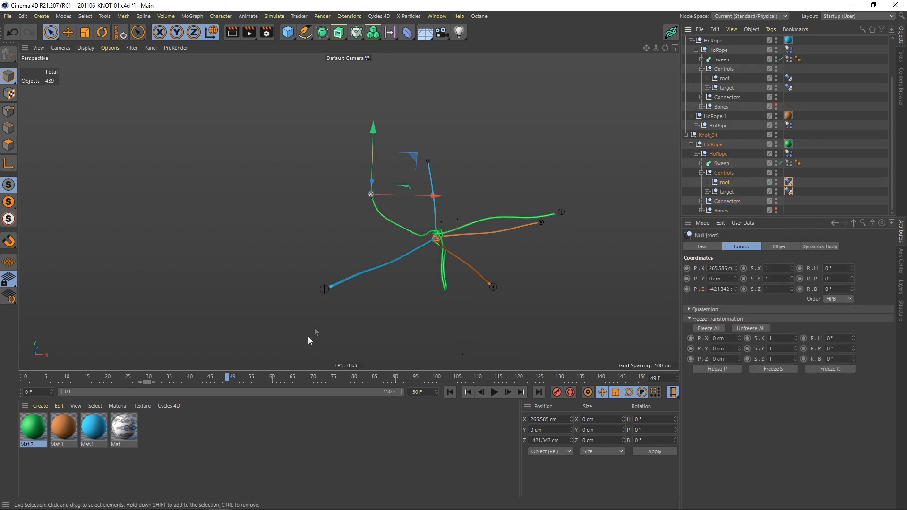
click(449, 392)
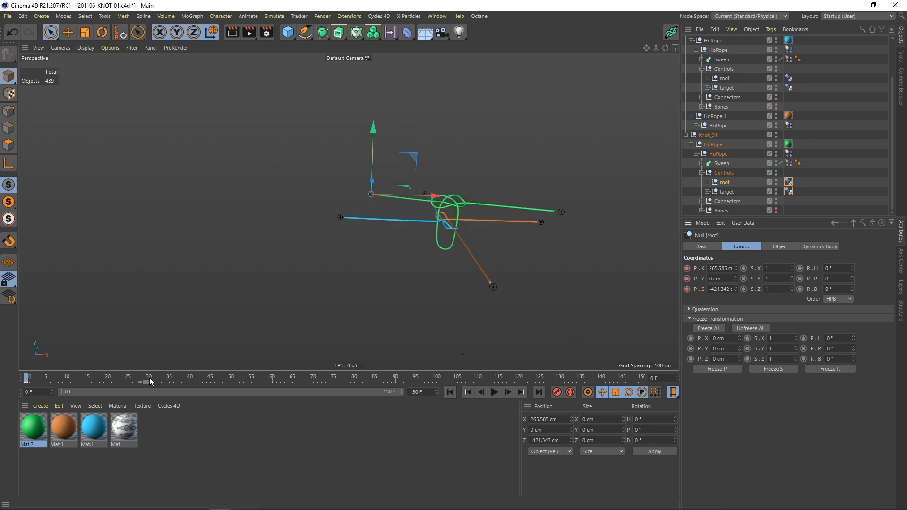
alt+drag(397, 200, 344, 238)
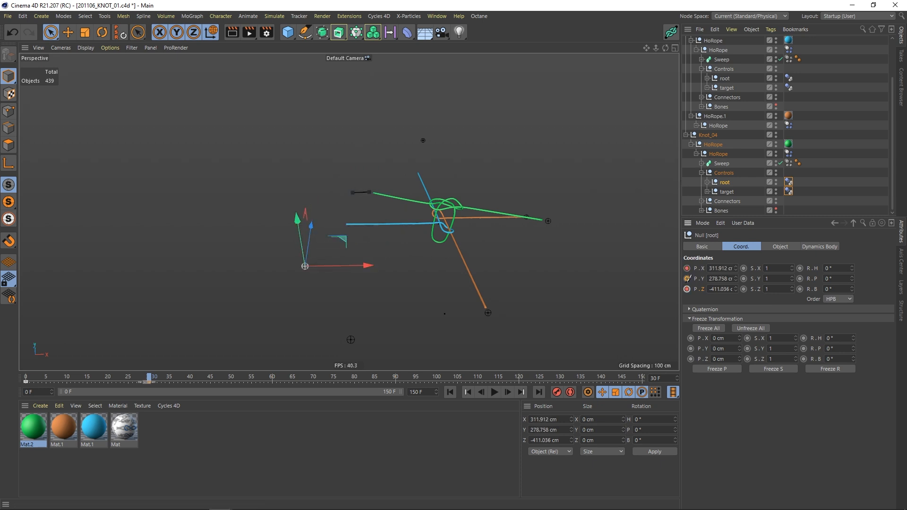
Keyframe the green rope's target control at frame 0 and at about X -129.8, Y -10.8, Z -174.5 cm at frame 30.
click(727, 191)
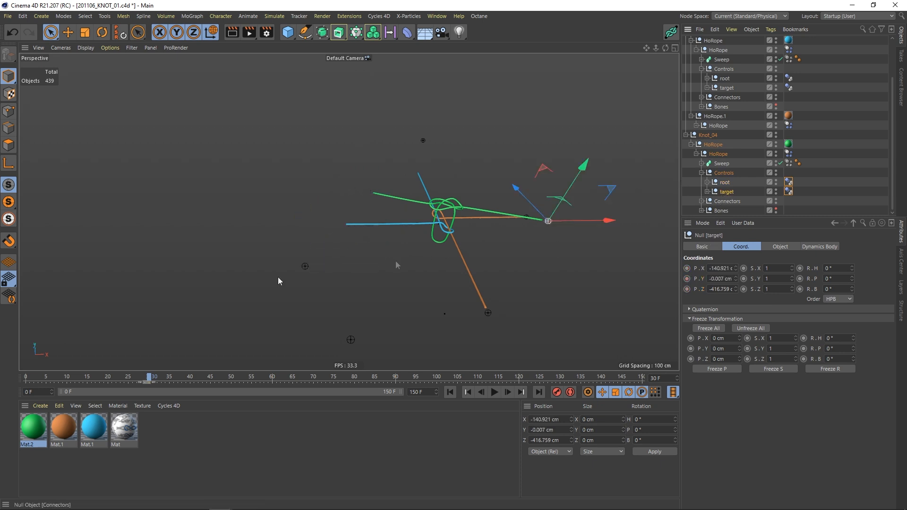
click(26, 379)
alt+drag(467, 228, 469, 197)
drag(560, 143, 528, 264)
alt+drag(486, 225, 482, 144)
alt+drag(479, 151, 519, 154)
alt+drag(485, 132, 466, 142)
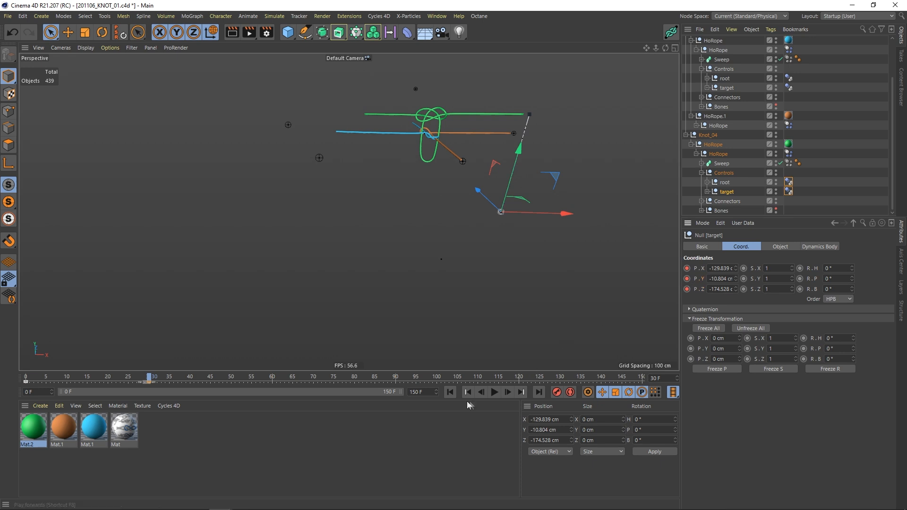
Play the simulation from the start to check the green rope's pull and rewind to frame 0.
click(451, 392)
click(494, 392)
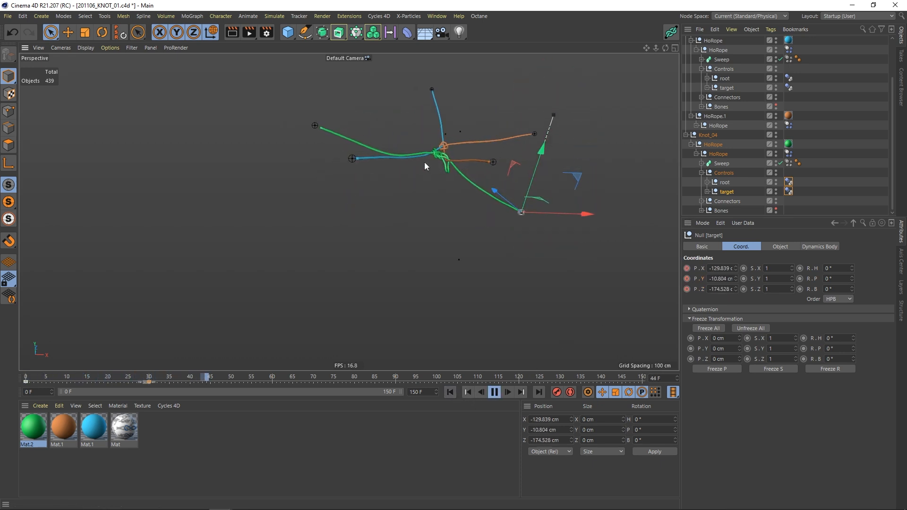
click(450, 392)
Move the green rope's target control at frame 30 to about X 144.8, Y 122.1, Z -683.1 cm and keyframe it.
click(149, 380)
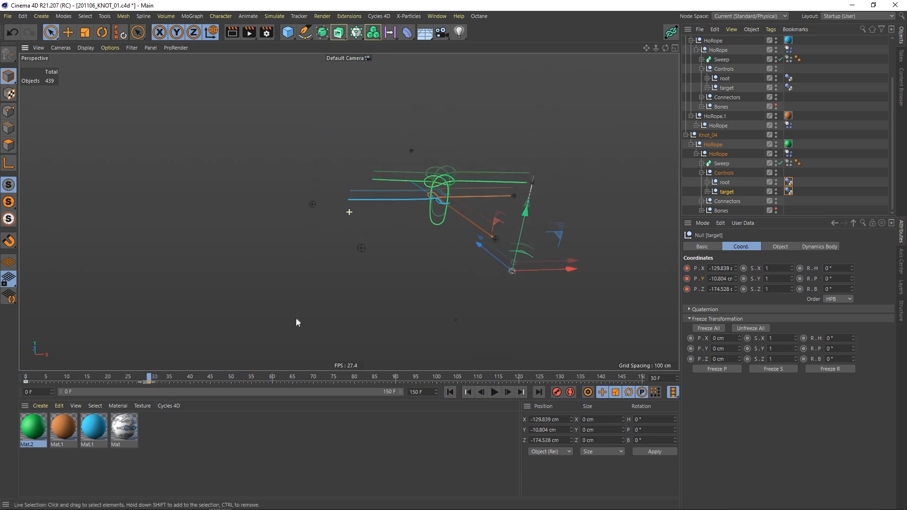
drag(561, 244, 501, 44)
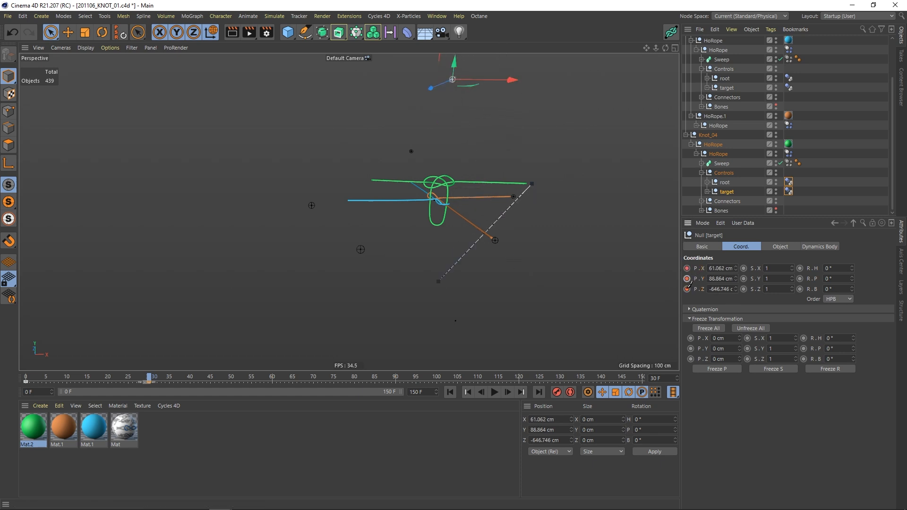
alt+drag(477, 235, 491, 259)
alt+drag(459, 219, 483, 217)
drag(542, 83, 513, 63)
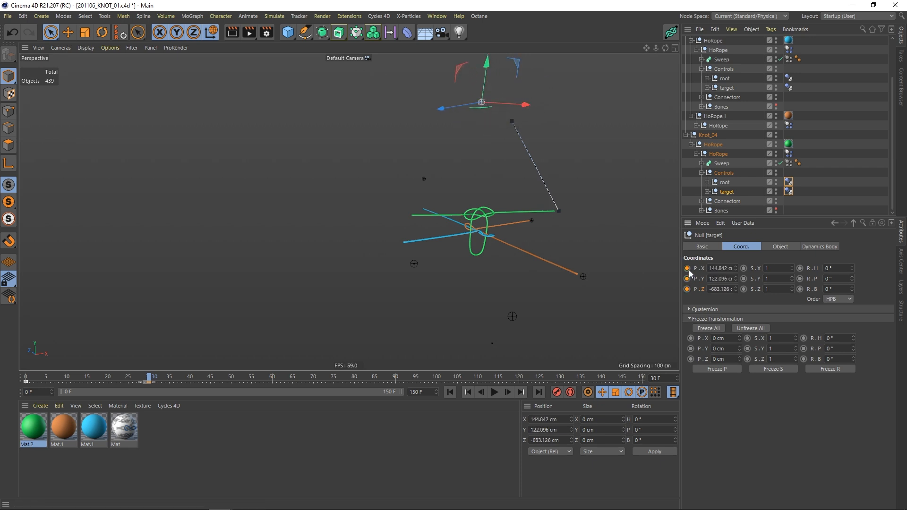
Play back the simulation to check the green rope's raised target end and rewind to frame 0.
click(450, 392)
click(495, 392)
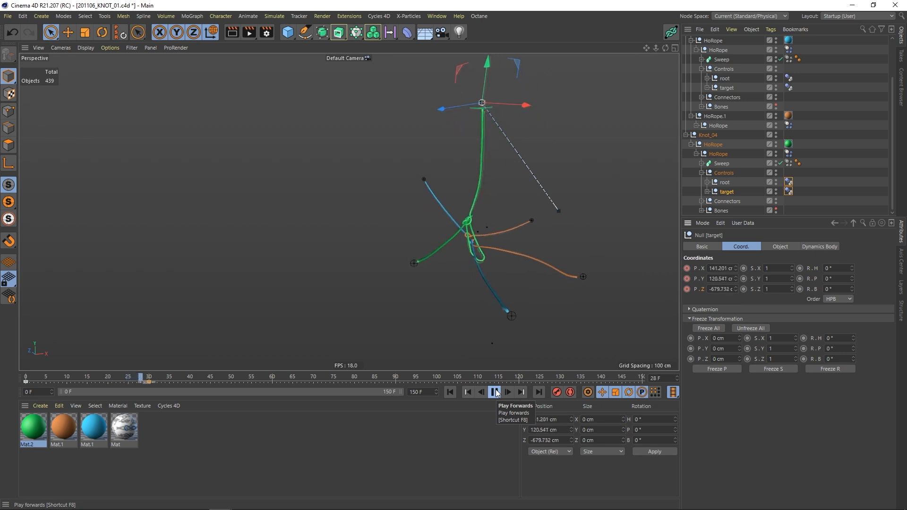
click(495, 392)
click(450, 392)
Raise the green rope's target control at frame 30 to about X 151.4, Y 132.5, Z -812.3 cm.
click(153, 377)
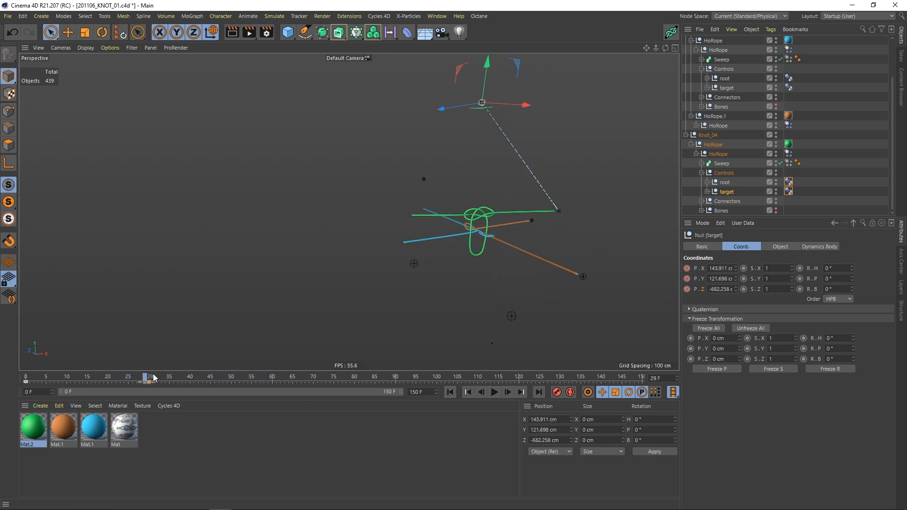
alt+drag(356, 228, 397, 251)
drag(483, 127, 485, 54)
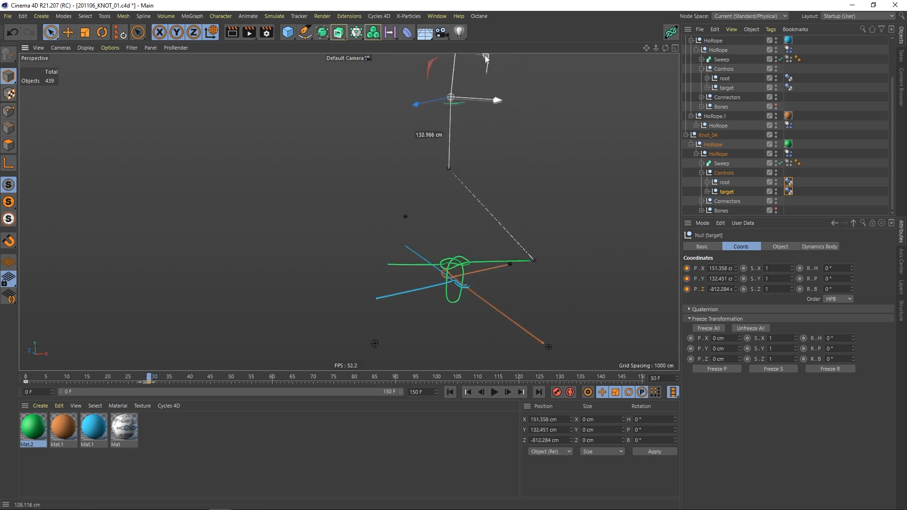
Keyframe the green rope's root control at frame 30 at about X 303.6, Y 286.9, Z -593.7 cm and preview the simulation.
click(725, 182)
alt+drag(373, 293, 349, 172)
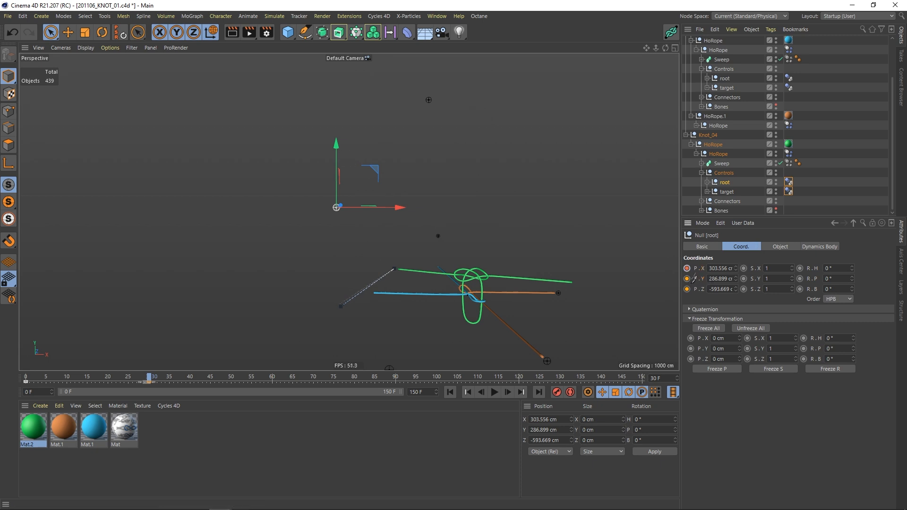
click(453, 392)
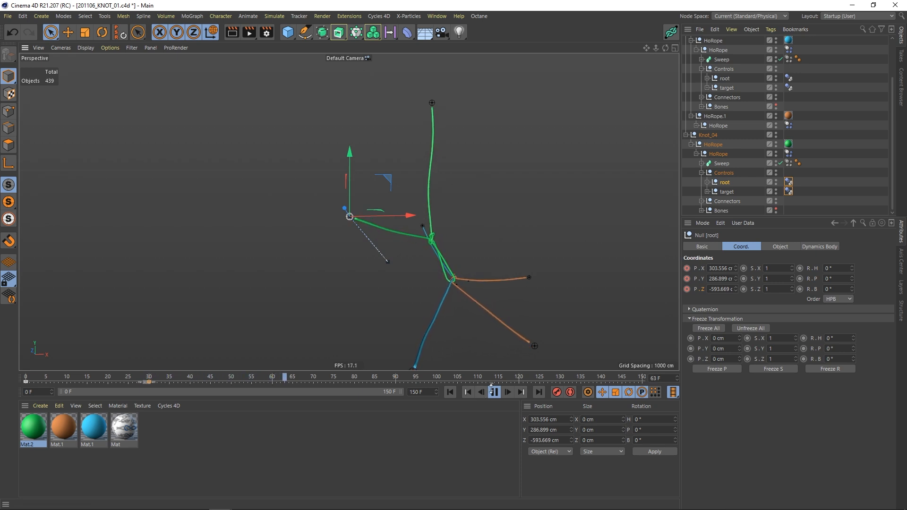
click(450, 392)
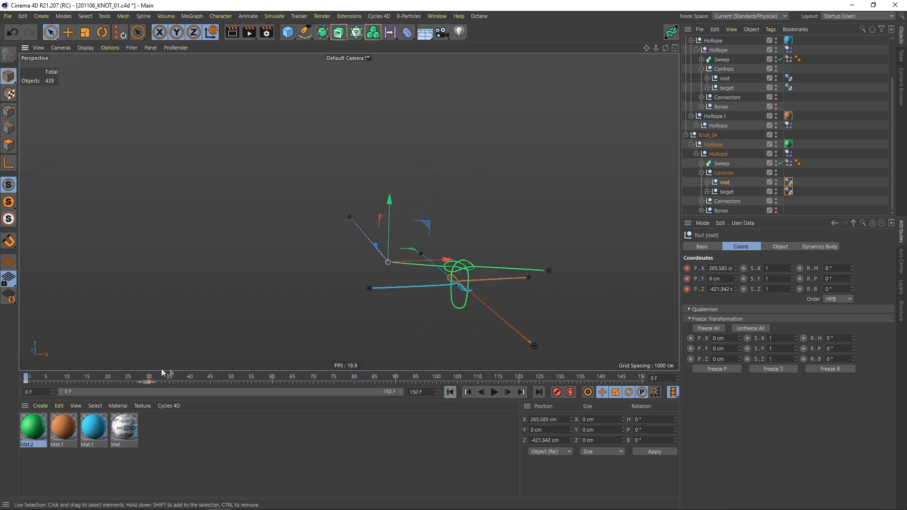
Move the green root's frame 30 keyframe to about X 354.9, Y 310.1, Z -662.2 cm and play back the simulation.
click(149, 376)
drag(387, 179, 353, 142)
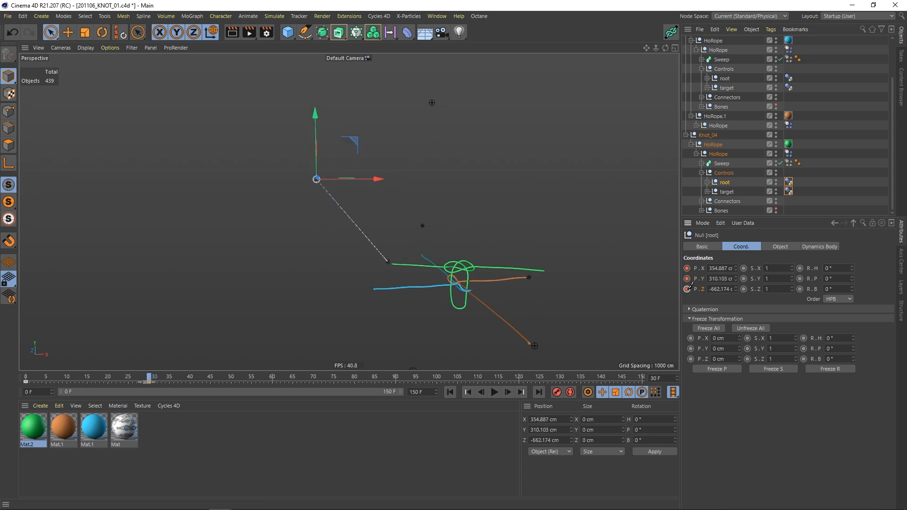
click(450, 392)
click(494, 392)
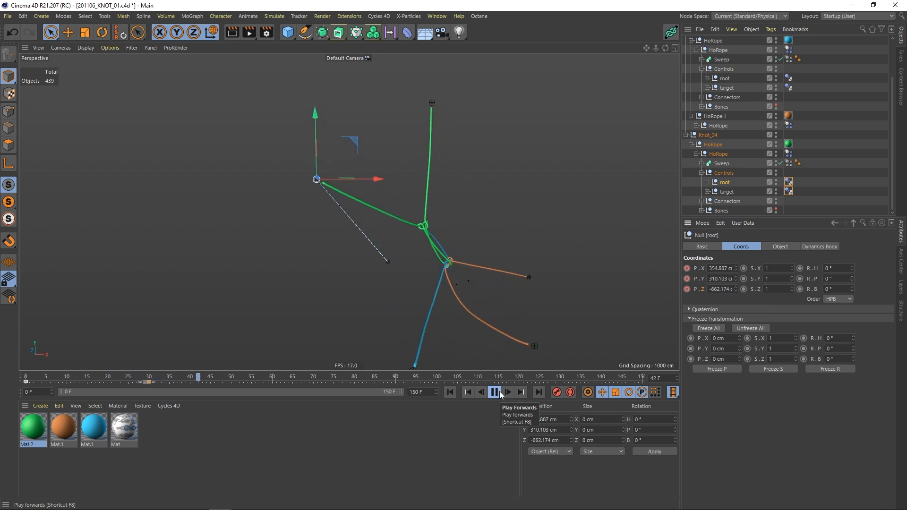
click(494, 392)
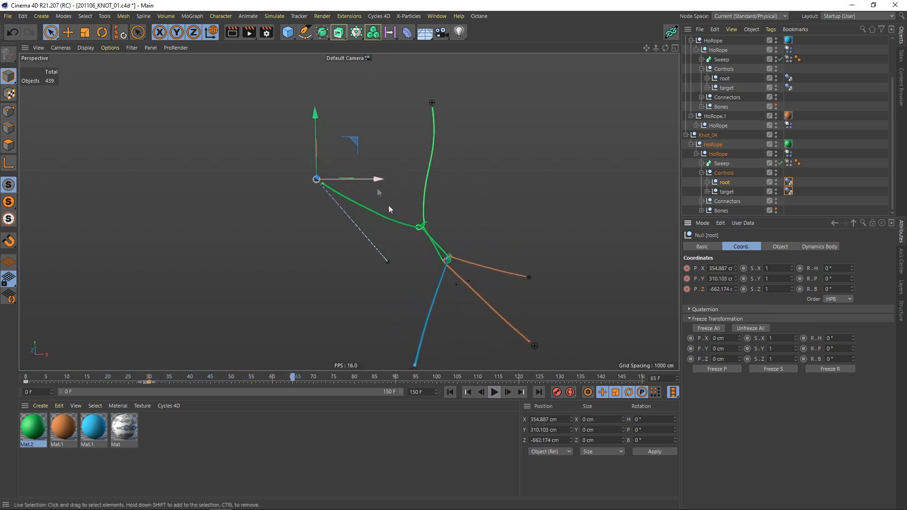
Pull the green root control farther at frame 30 to about X 404.3, Y 333.1, Z -738.6 cm, keyframe it and preview.
click(150, 380)
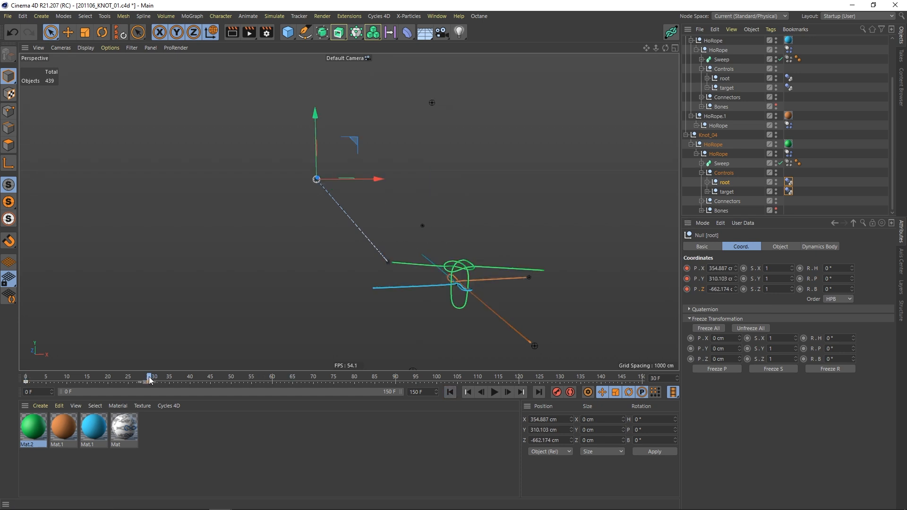
drag(352, 139, 316, 96)
click(450, 392)
click(494, 392)
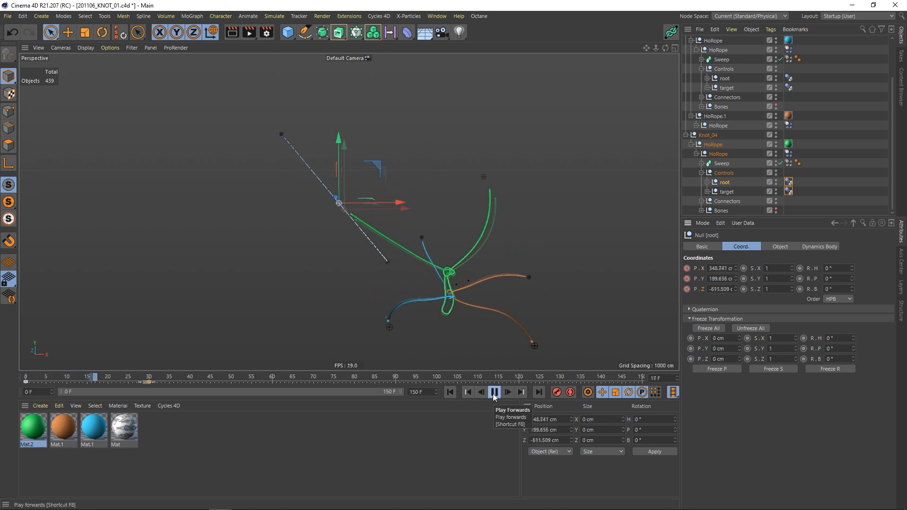
click(494, 392)
click(452, 392)
Bring the green root control back at frame 30 to about X 378, Y 320.8, Z -696.6 cm and keyframe its position.
click(151, 378)
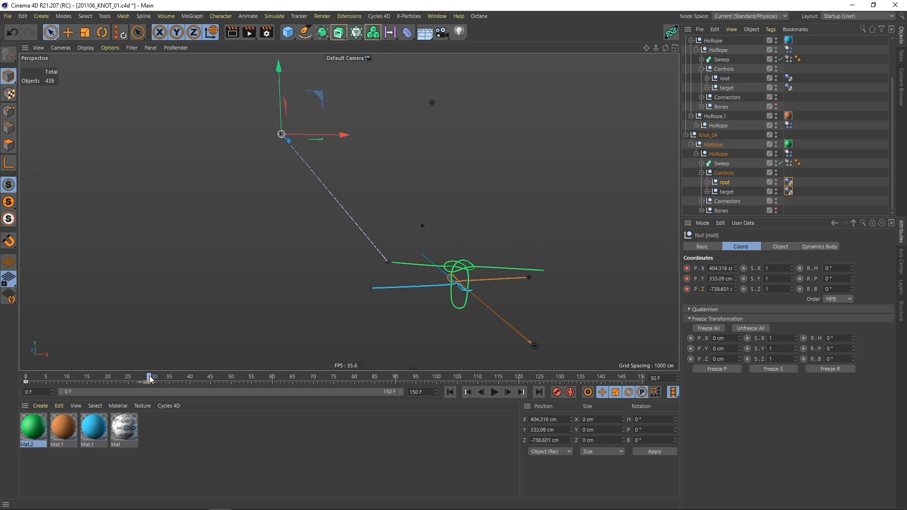
drag(322, 94, 331, 114)
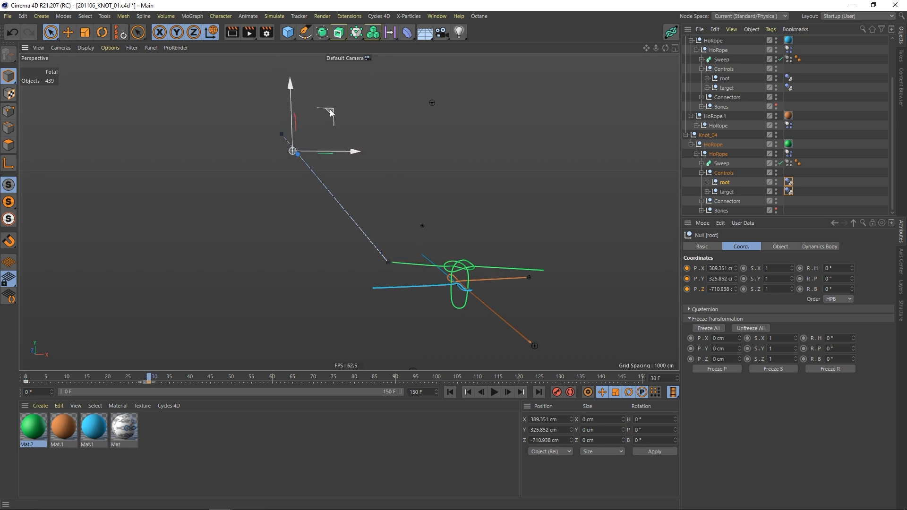
key(ctrl+d)
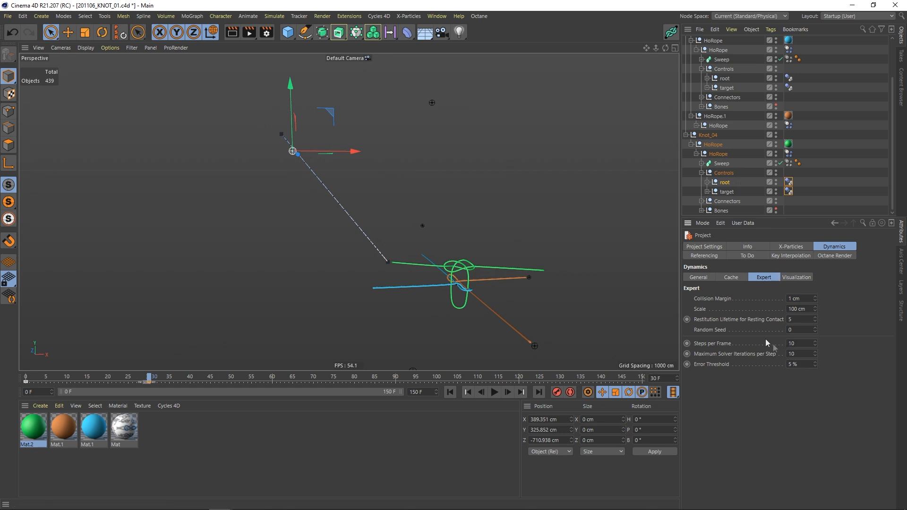
drag(318, 123, 326, 131)
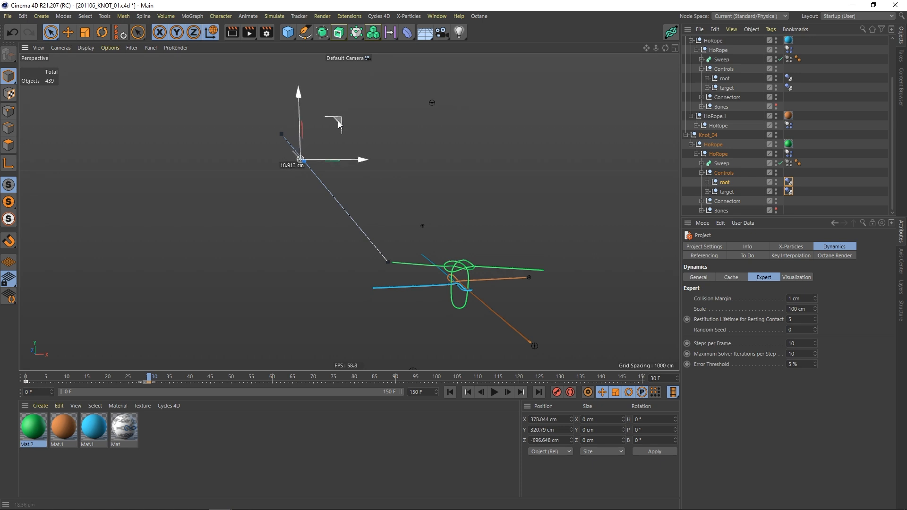
click(730, 187)
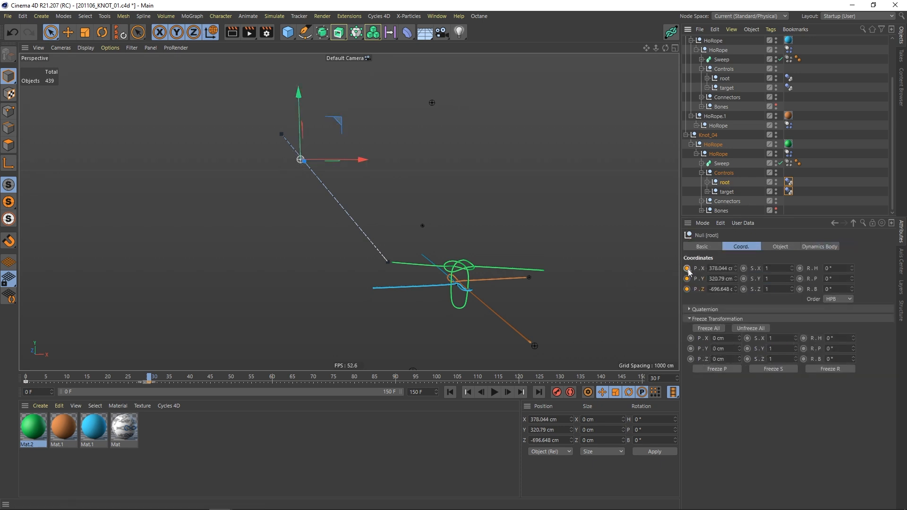
Play the simulation from frame 0 to check how the green and blue knots tighten, and stop playback.
click(450, 391)
click(495, 392)
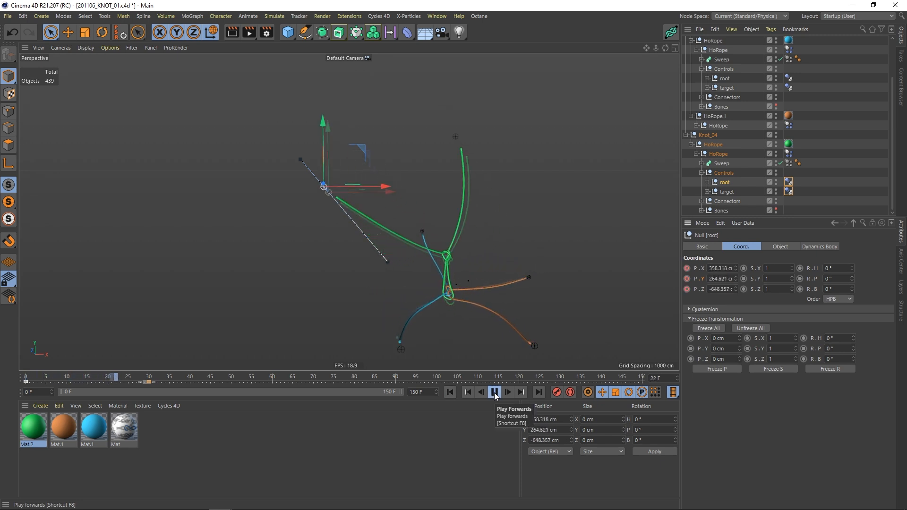
click(494, 392)
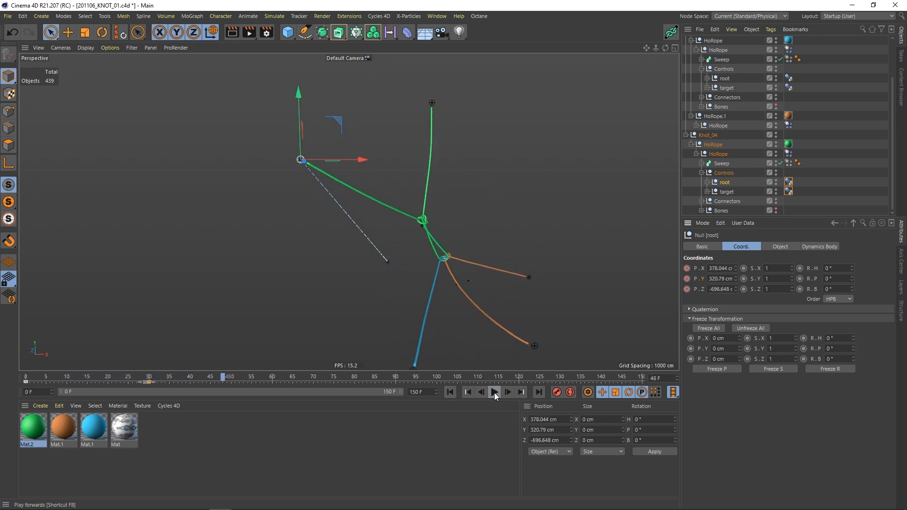
Add a new camera, activate its view and frame the interlocked green, blue and orange knots in close-up.
scroll(453, 260, up, 5)
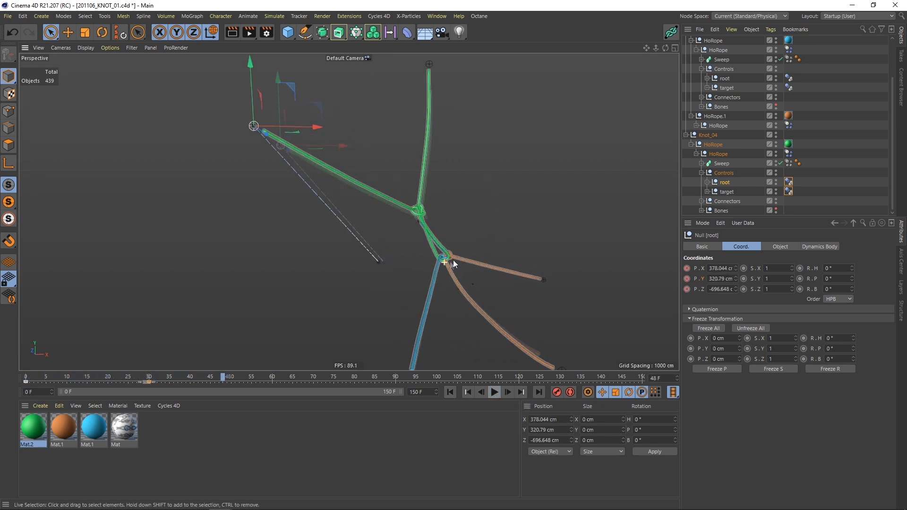
click(441, 32)
scroll(423, 226, up, 3)
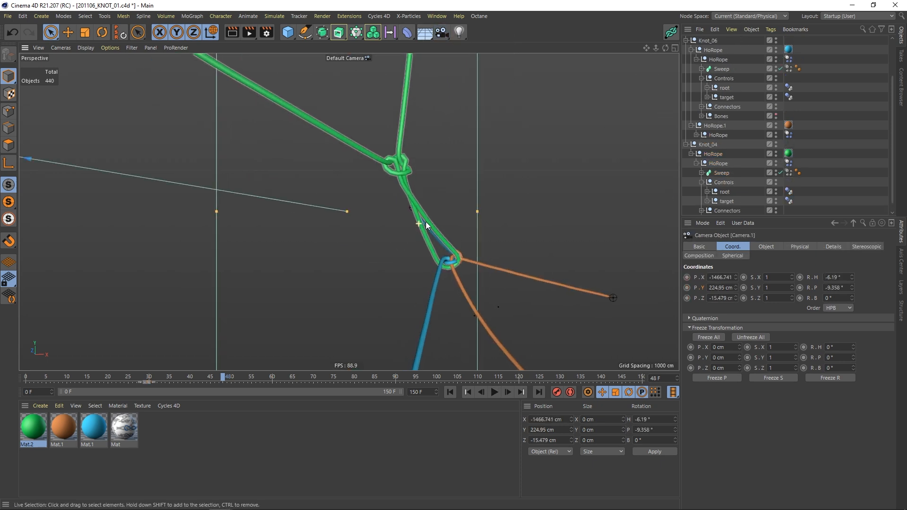
scroll(891, 92, up, 3)
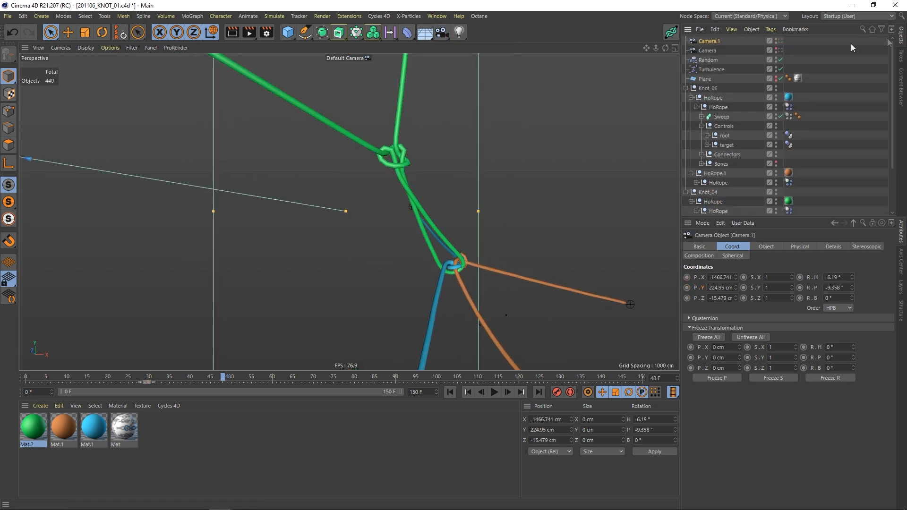
click(780, 42)
scroll(412, 247, up, 3)
alt+drag(445, 236, 415, 220)
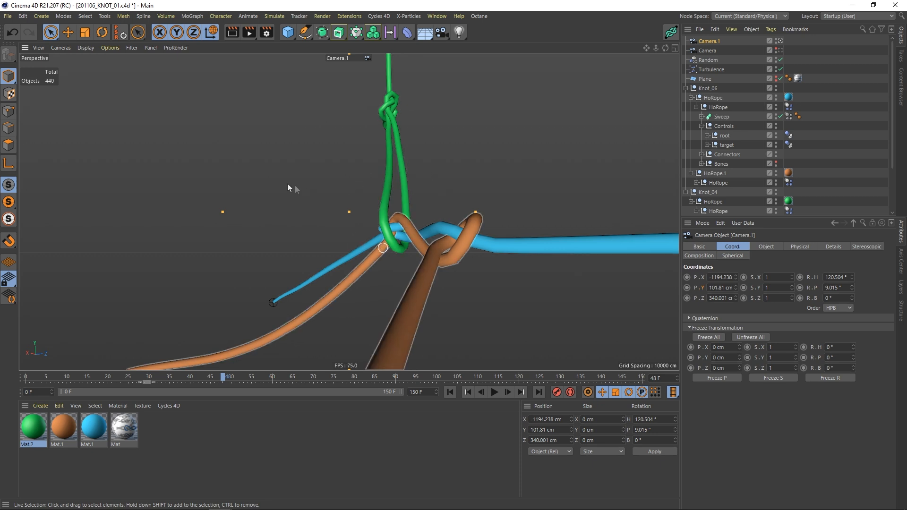
alt+drag(364, 194, 387, 246)
Switch to After Effects to view the reference renders in composition 4, and return to Cinema 4D.
mouse_move(279, 509)
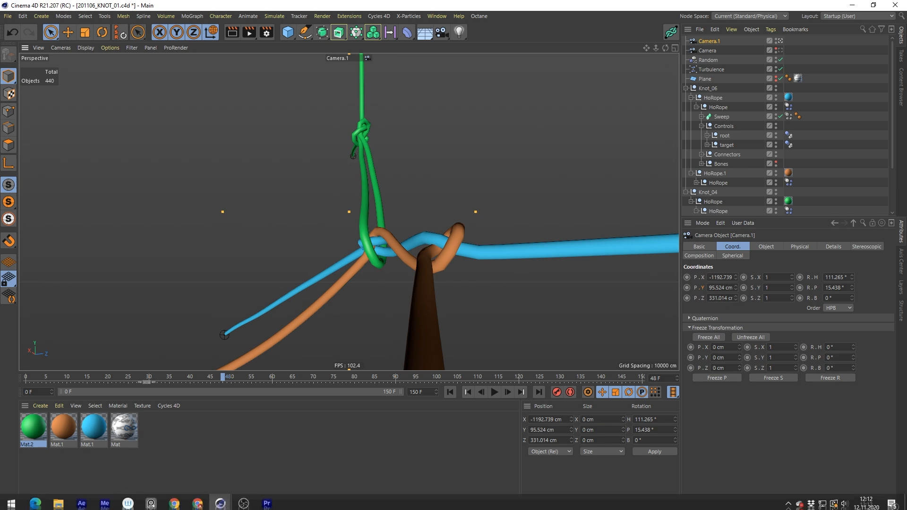
click(82, 501)
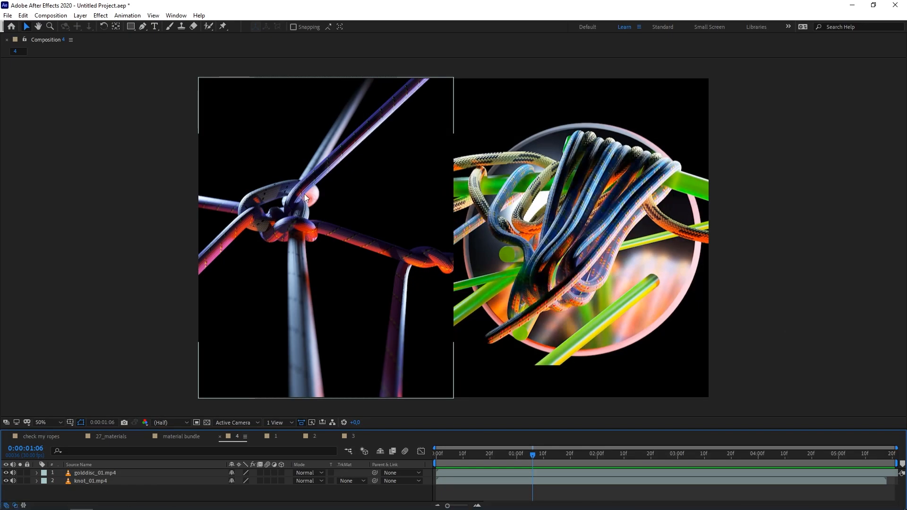
click(685, 178)
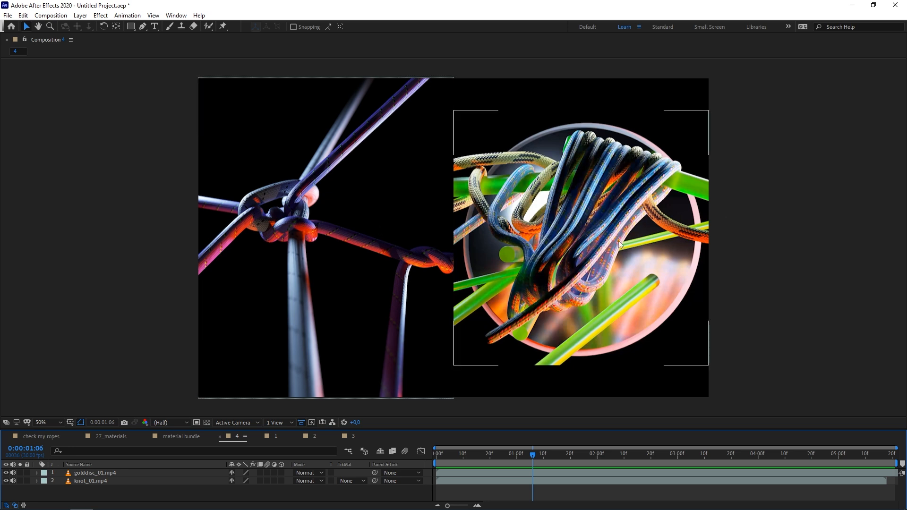
click(630, 184)
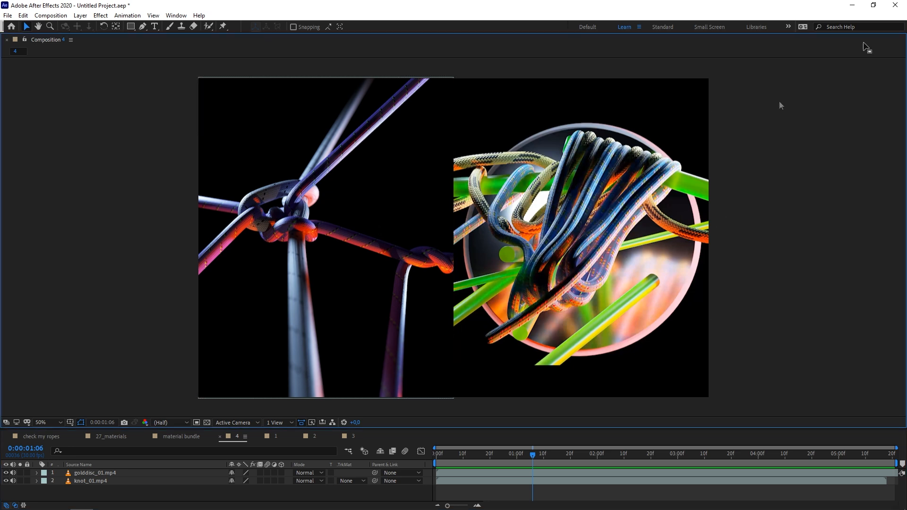
click(853, 6)
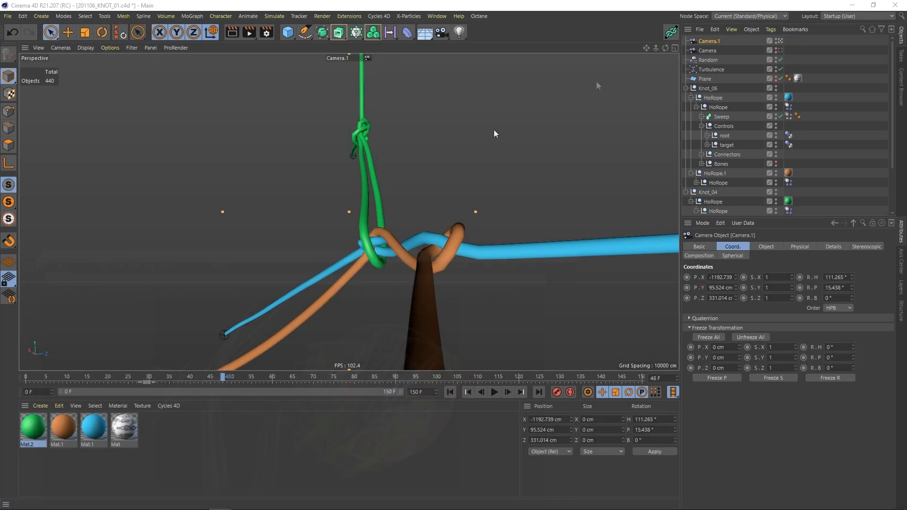
Create a new project and add a Helix spline.
click(8, 17)
click(18, 31)
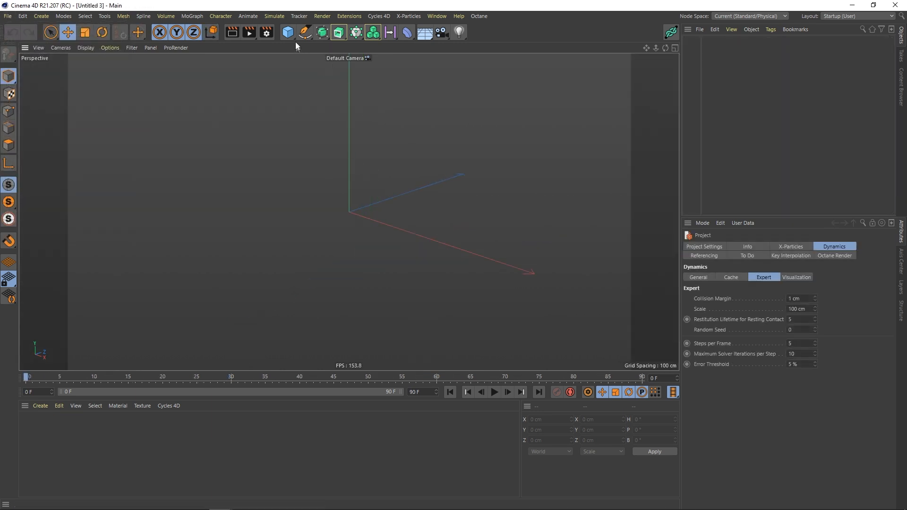
click(312, 36)
click(396, 90)
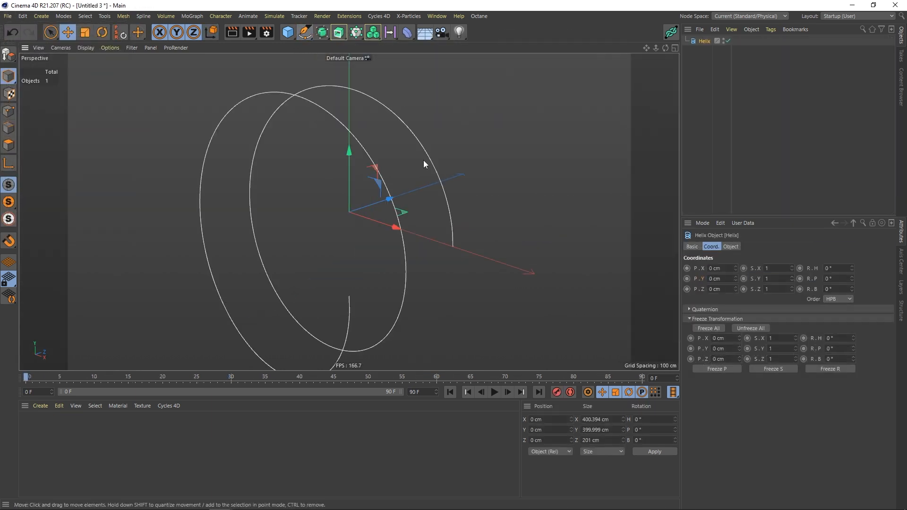
alt+right_drag(364, 174, 348, 211)
alt+drag(348, 210, 390, 170)
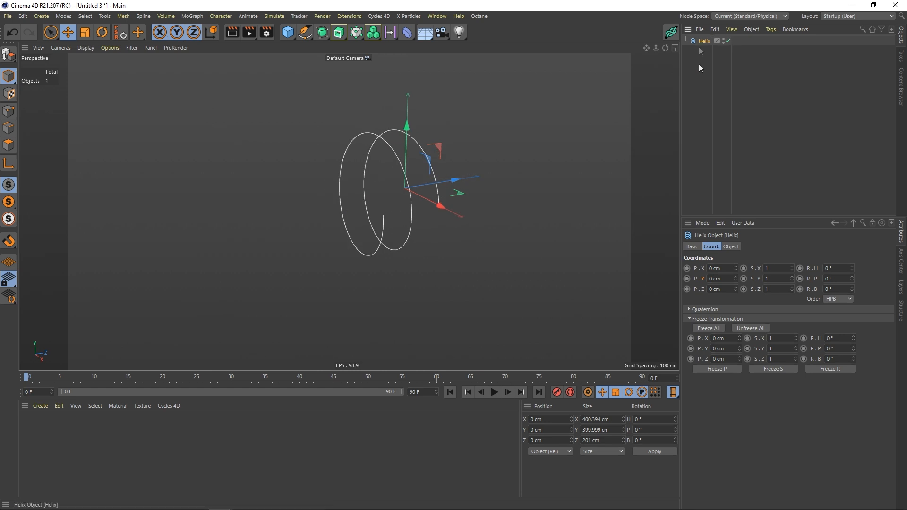
Set the helix height to 516 cm, end angle to 1430° and start radius to 60 cm.
click(731, 247)
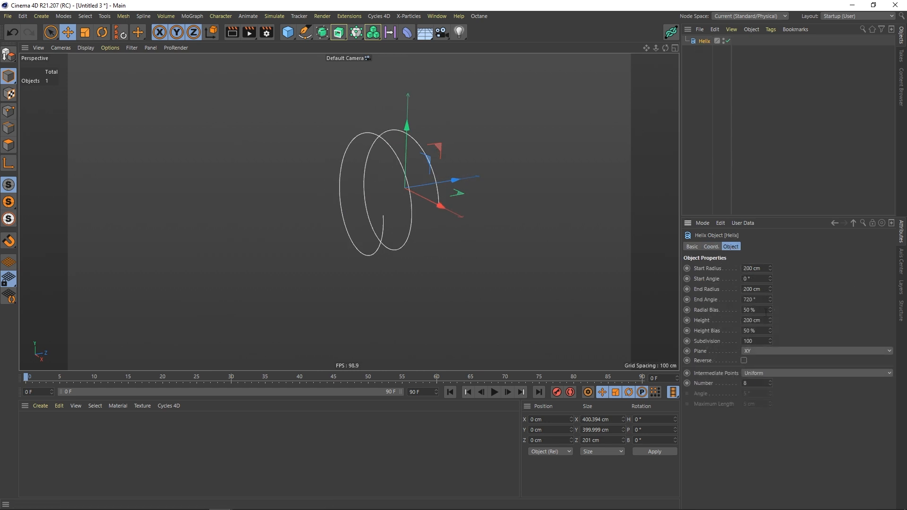
drag(769, 322, 755, 171)
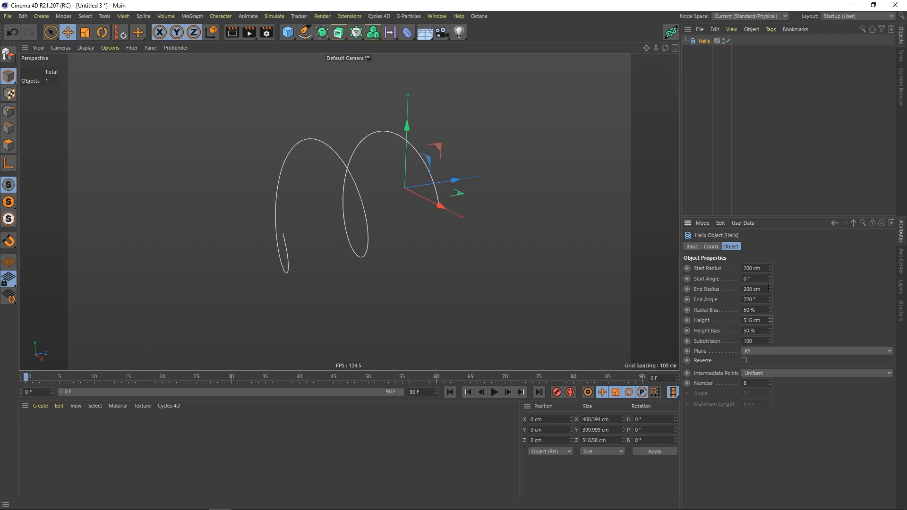
drag(769, 299, 769, 279)
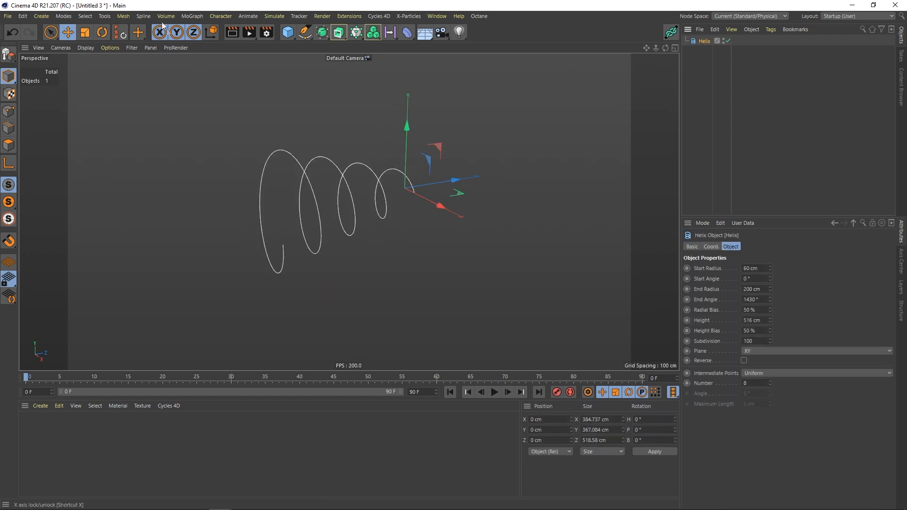
Tilt the helix around its X axis with the Rotate tool and deselect it.
click(102, 34)
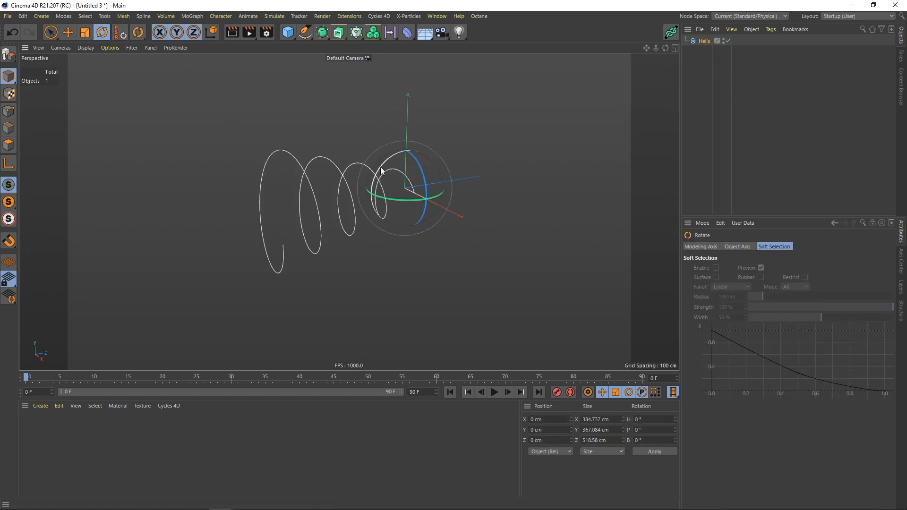
drag(381, 166, 392, 157)
click(726, 118)
Add a Cylinder and resize it to about 711 cm high with a radius of about 30 cm.
drag(288, 32, 310, 44)
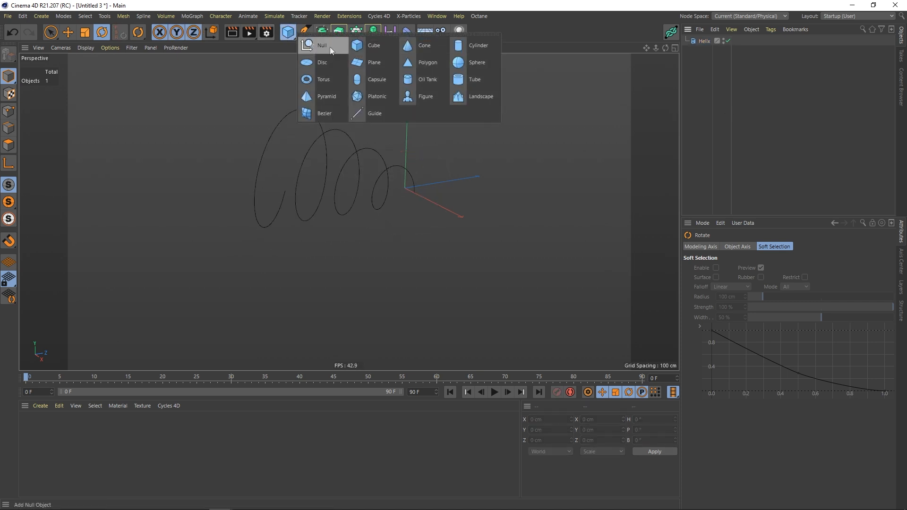
click(479, 46)
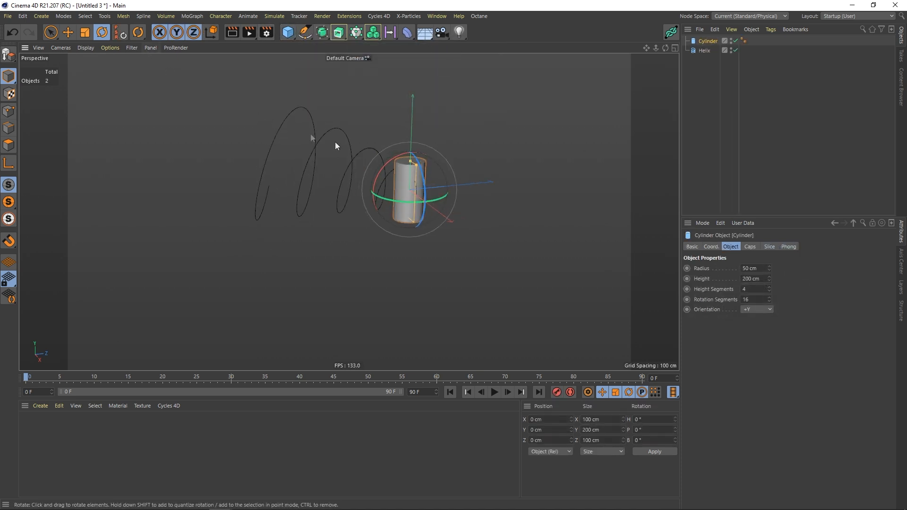
drag(411, 159, 422, 84)
alt+drag(415, 125, 445, 131)
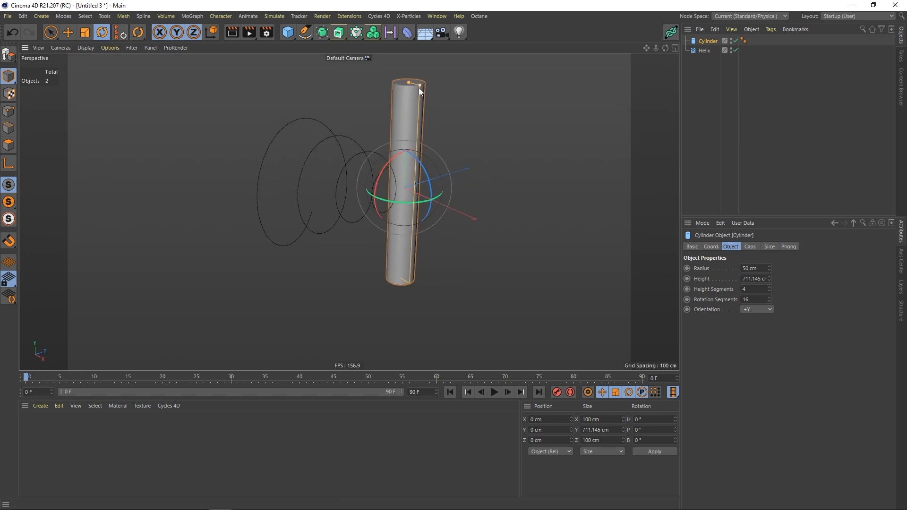
drag(420, 85, 415, 85)
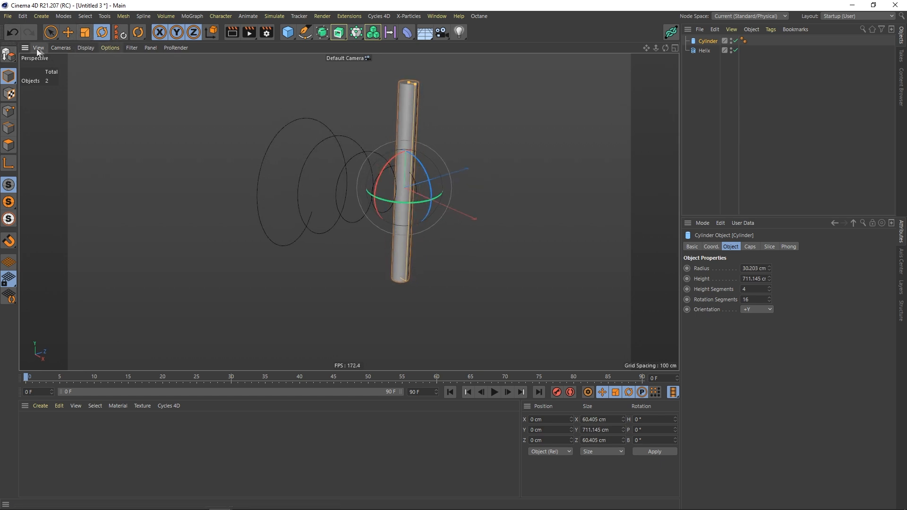
Pitch the cylinder to about 75.4° and position it through the helix at about Y 90, Z -232 cm.
drag(374, 151, 358, 213)
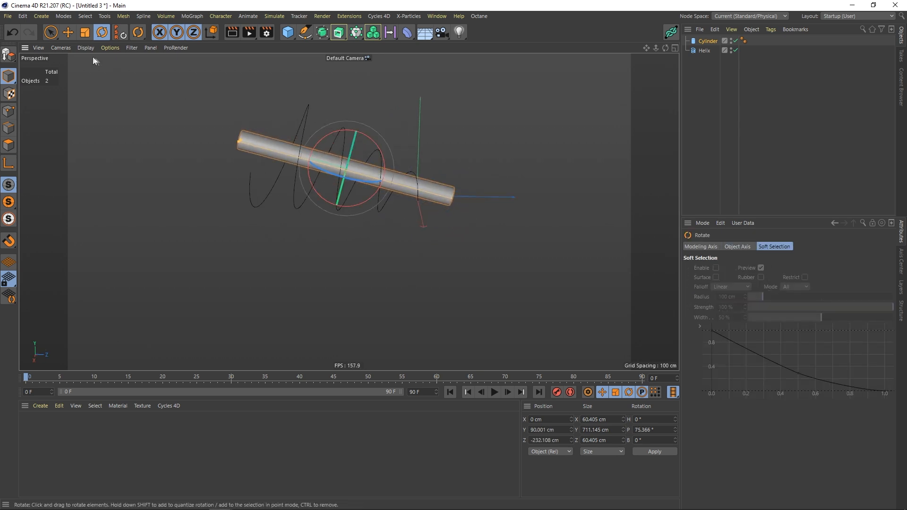
click(51, 32)
click(97, 41)
click(316, 124)
alt+drag(318, 128, 337, 151)
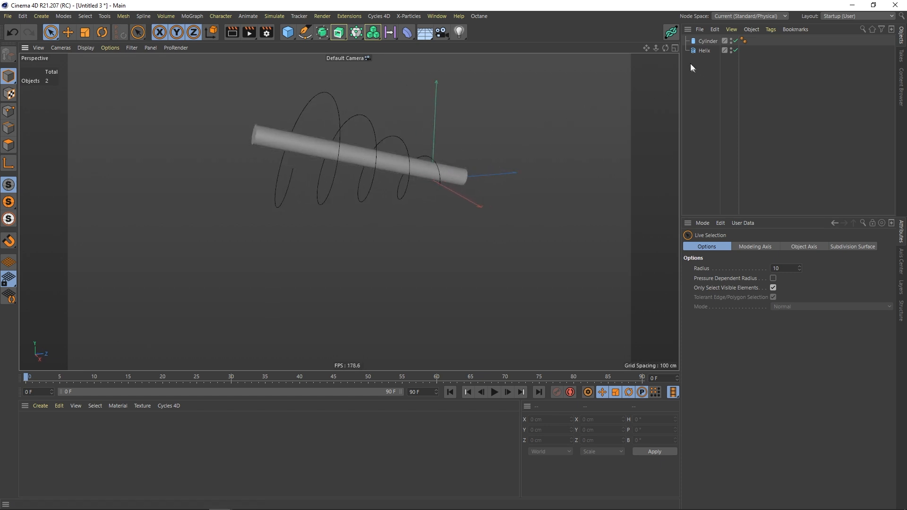
Duplicate the cylinder, move the copy toward the helix's wide end and rotate it to about H 38.6°, P 74.8°, B -78.2°.
double_click(708, 41)
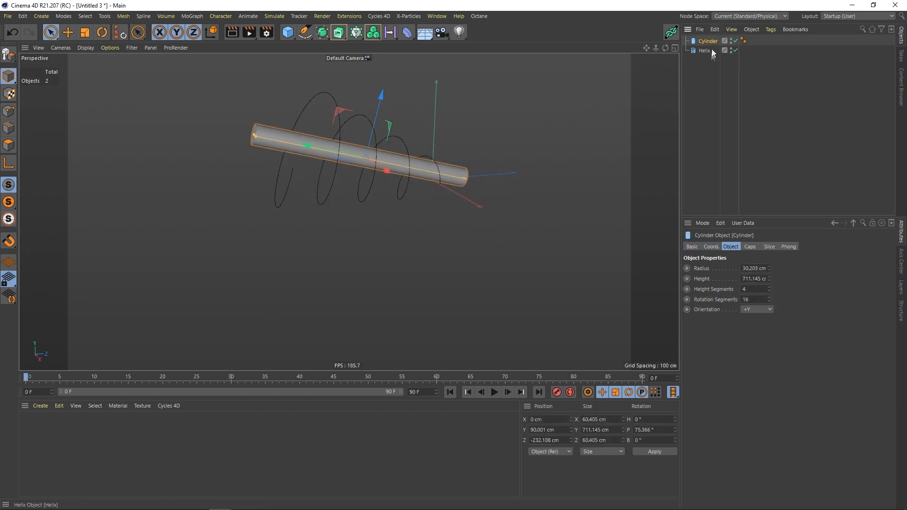
ctrl+drag(712, 44, 713, 46)
drag(336, 113, 207, 105)
click(101, 33)
mouse_move(191, 147)
mouse_down()
mouse_move(206, 136)
mouse_move(197, 133)
mouse_up()
click(50, 32)
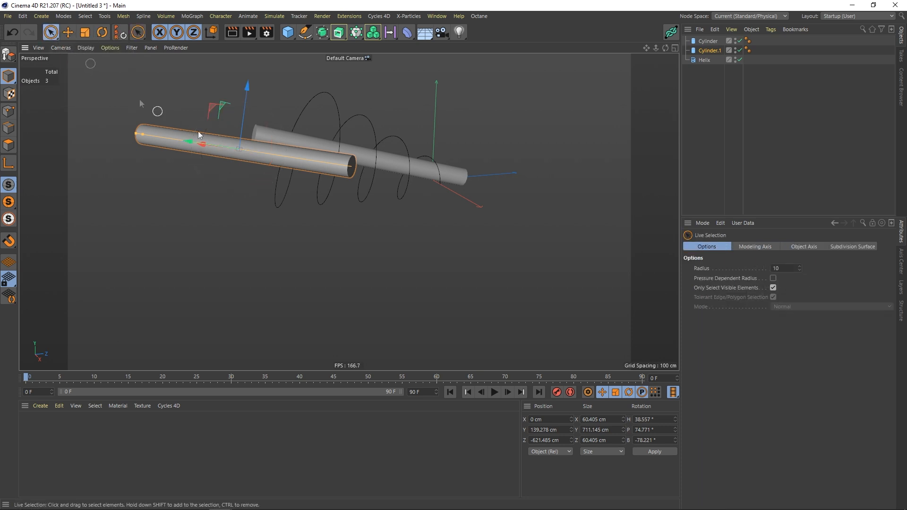
alt+drag(140, 101, 268, 127)
drag(238, 87, 239, 116)
alt+drag(240, 118, 199, 113)
Build a HoRope from the helix with 100 bones and a radius of about 13.2 cm.
click(671, 33)
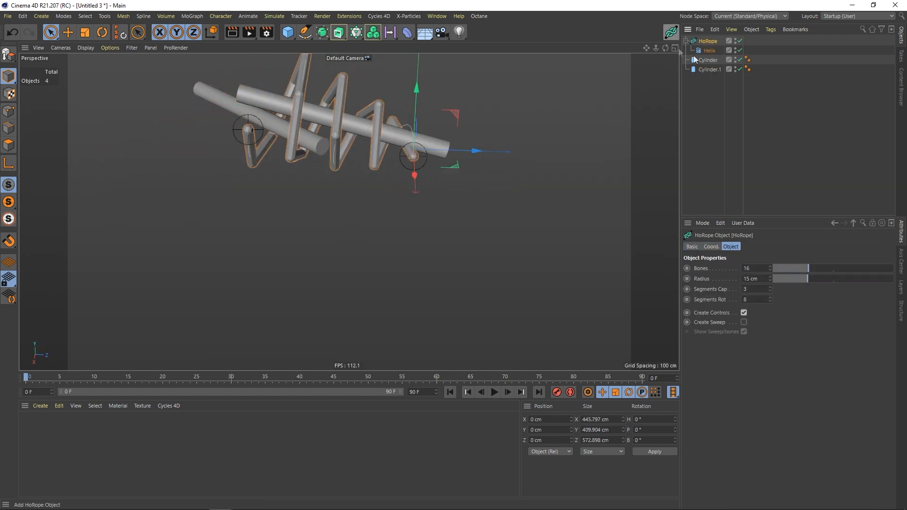
click(708, 51)
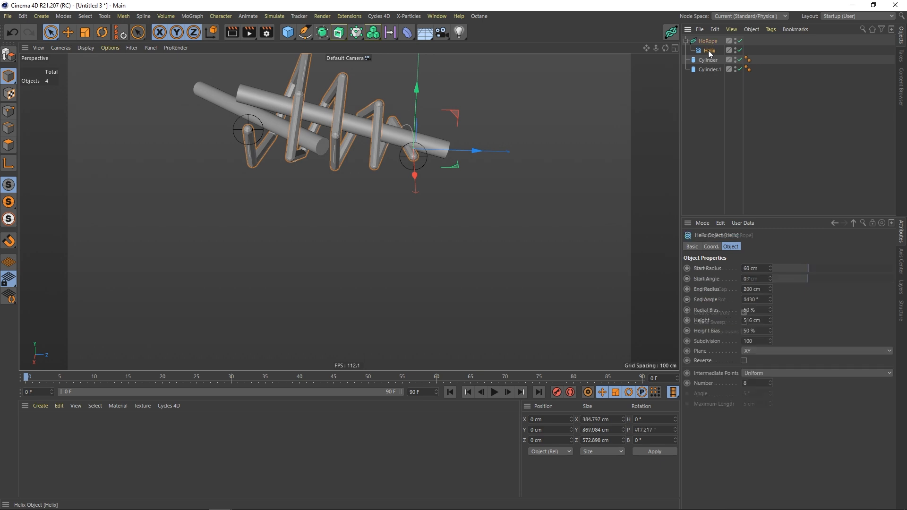
click(716, 42)
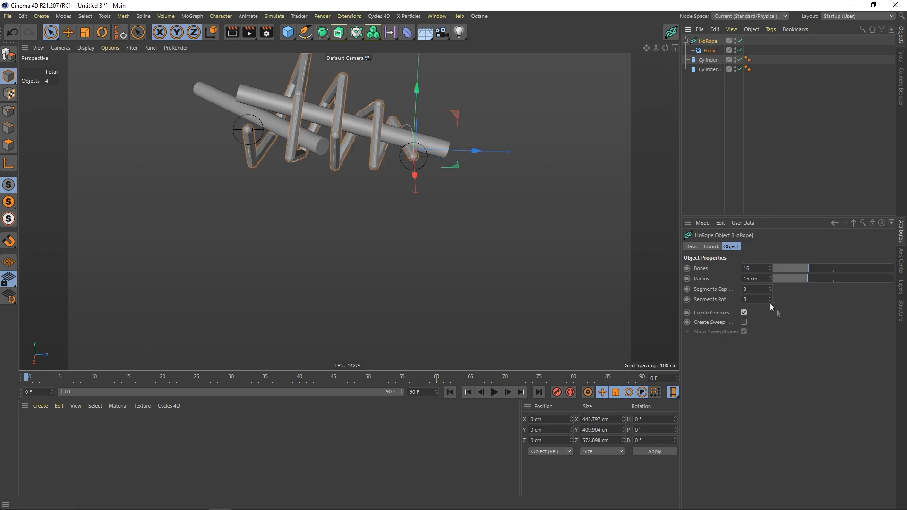
key(Return)
text(100)
key(Return)
drag(808, 279, 803, 279)
mouse_move(283, 126)
alt+mouse_down()
mouse_move(274, 126)
mouse_move(294, 122)
alt+mouse_up()
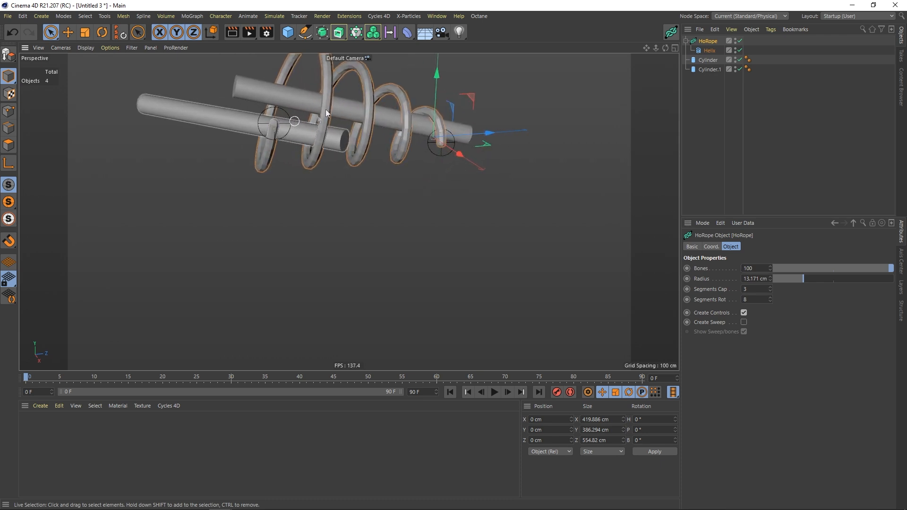
Shift the original cylinder slightly downward inside the rope coil to about Y 78.8, Z -235 cm.
alt+middle_drag(326, 117, 352, 143)
alt+drag(351, 143, 345, 133)
click(312, 122)
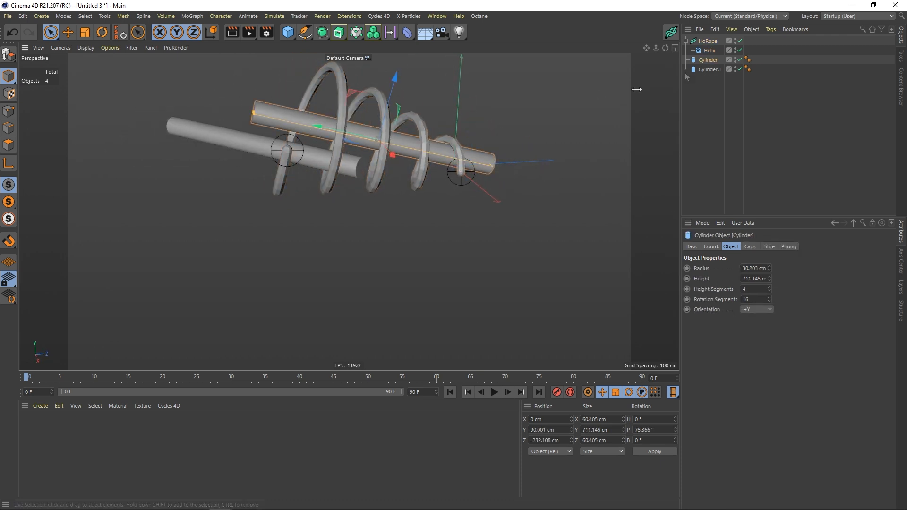
drag(396, 77, 395, 83)
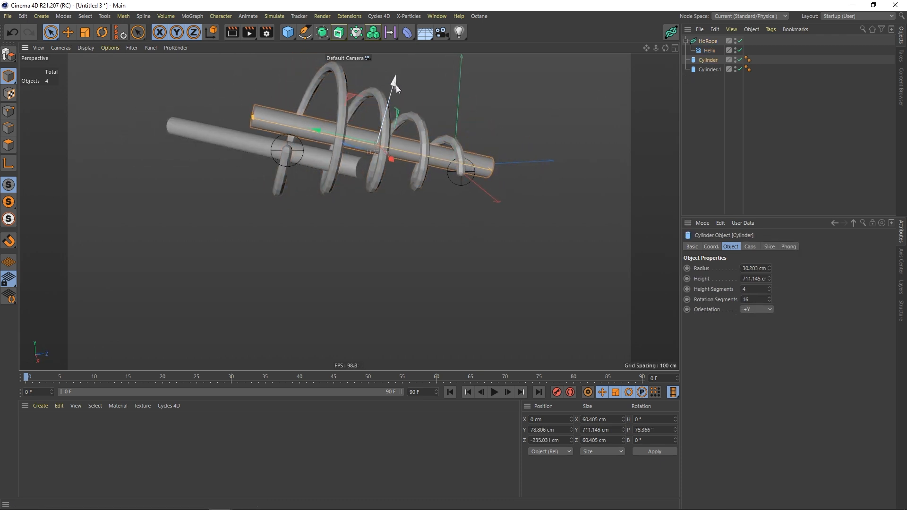
click(700, 94)
Enable Create Sweep and disable Create Controls on the HoRope.
click(709, 42)
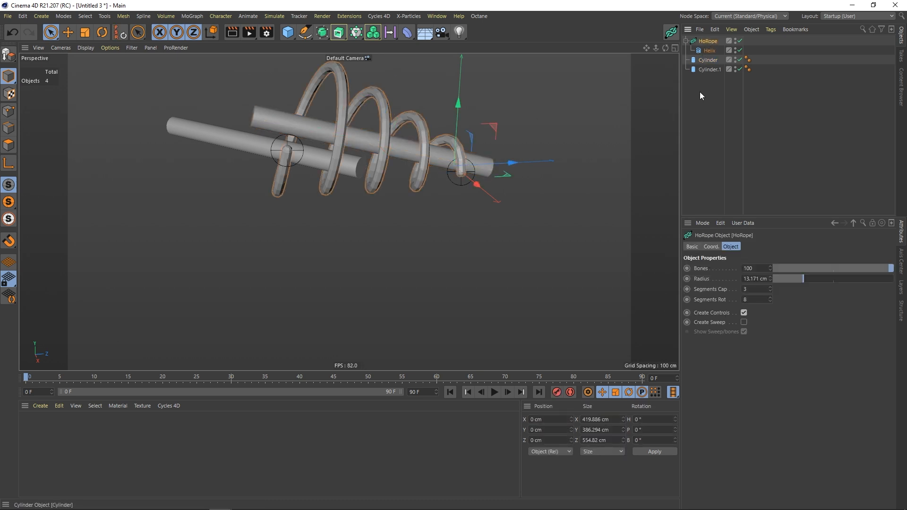
click(744, 322)
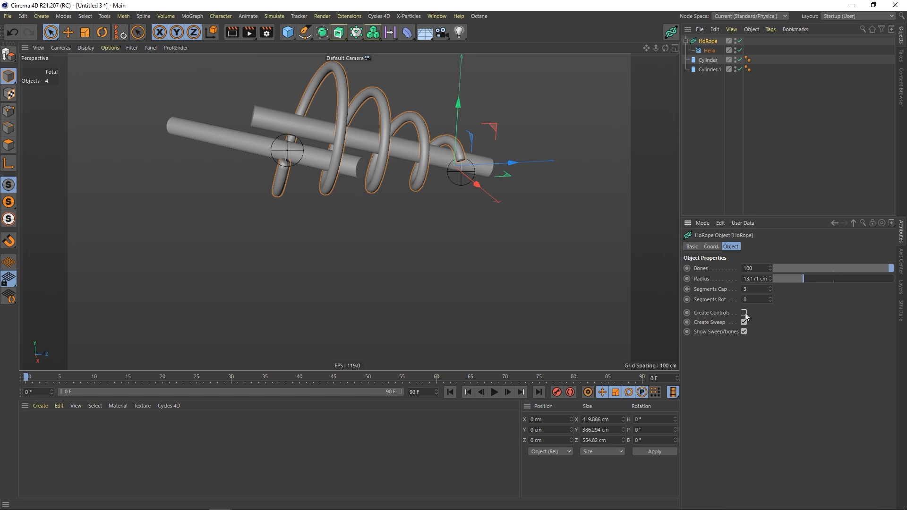
alt+drag(376, 148, 345, 138)
alt+middle_drag(345, 138, 371, 160)
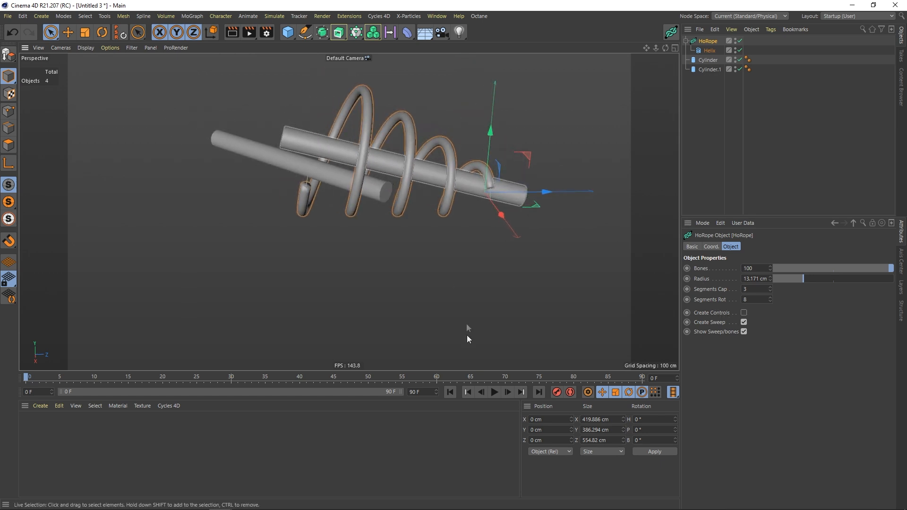
Make the HoRope editable, preview its simulation and return to frame 0.
click(8, 51)
click(493, 396)
click(452, 392)
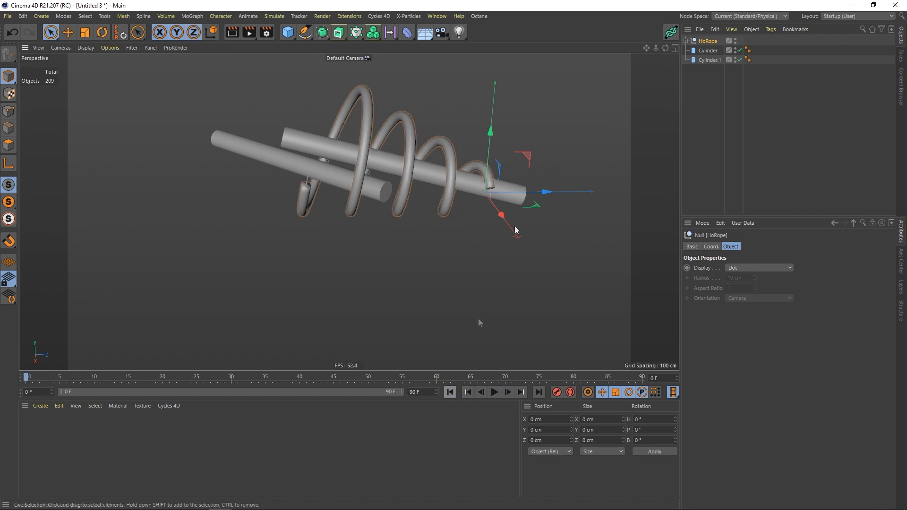
Add a Collider Body tag to the first cylinder and copy it onto the second cylinder.
click(707, 51)
right_click(709, 50)
mouse_move(727, 179)
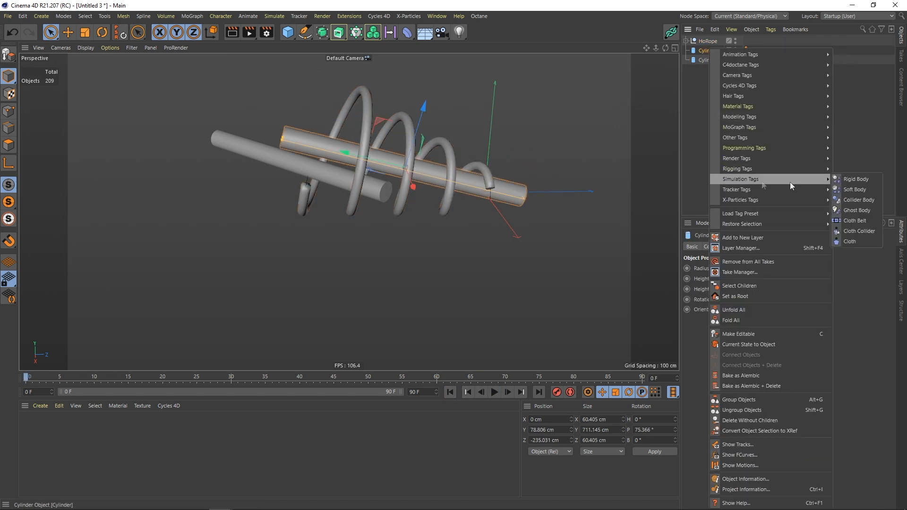
click(849, 200)
ctrl+drag(758, 61, 759, 62)
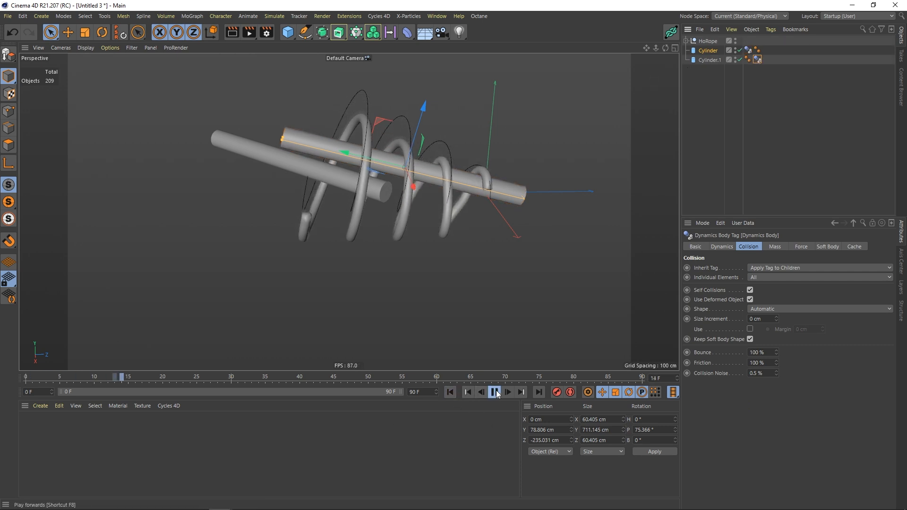
Play the simulation to watch how the rope falls onto the two collider cylinders.
alt+middle_drag(381, 235, 411, 218)
alt+drag(411, 218, 432, 216)
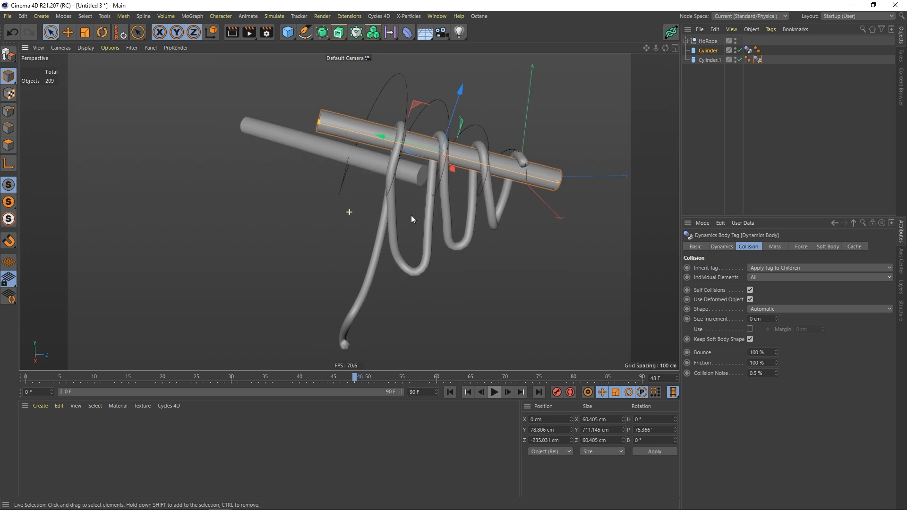
click(494, 393)
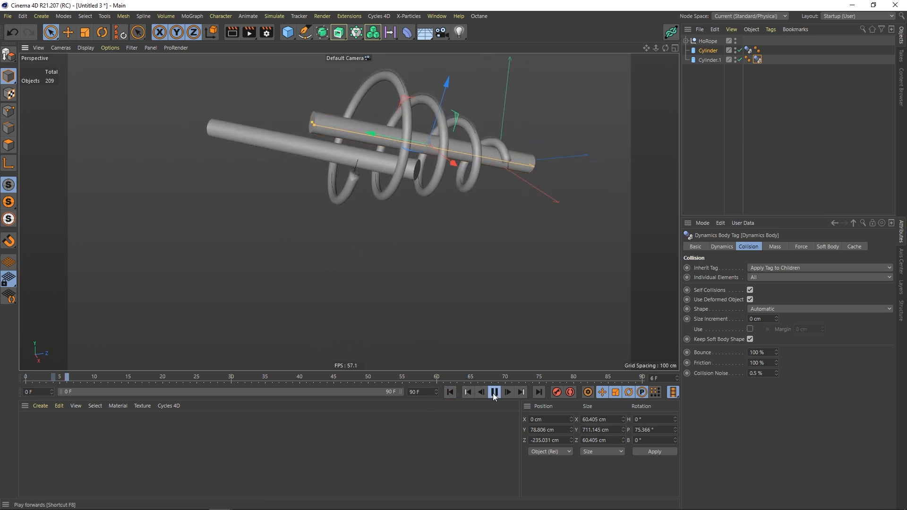
click(493, 393)
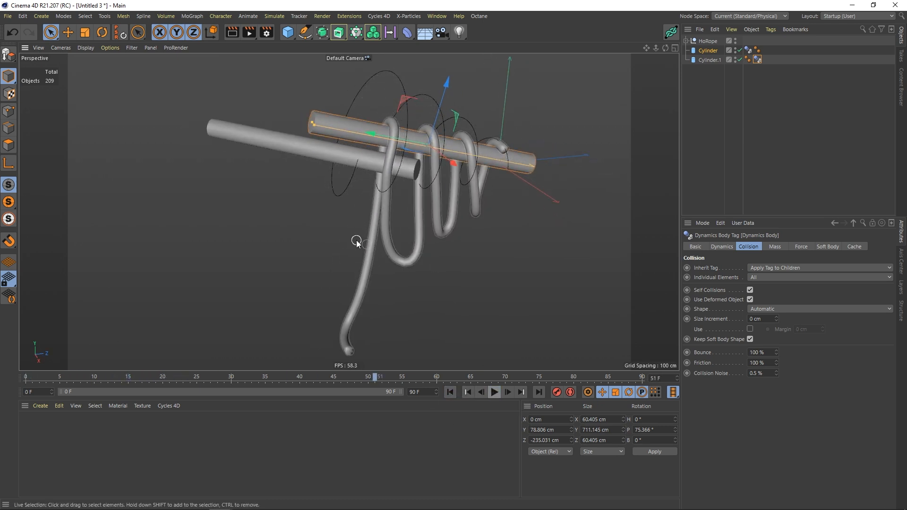
Add a Turbulence force with a strength of 100 cm and preview its effect on the rope.
click(309, 235)
key(shift+c)
text(turb)
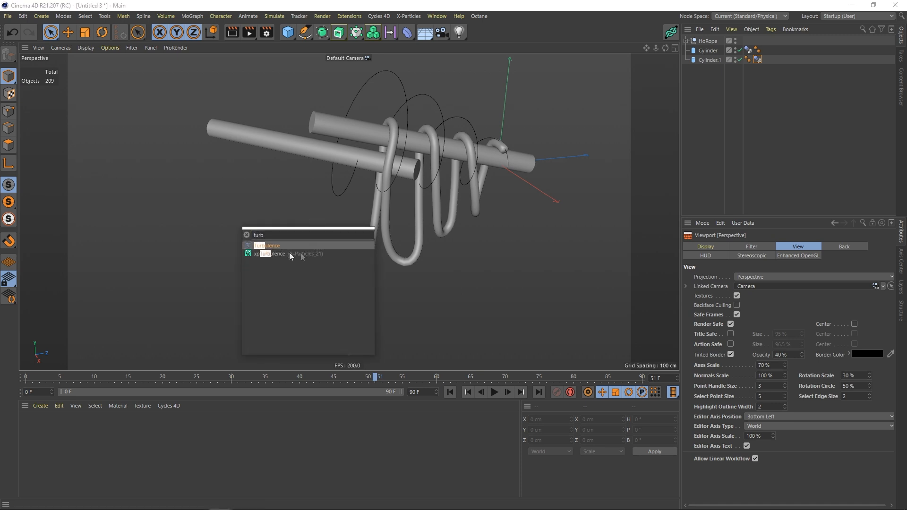
key(Return)
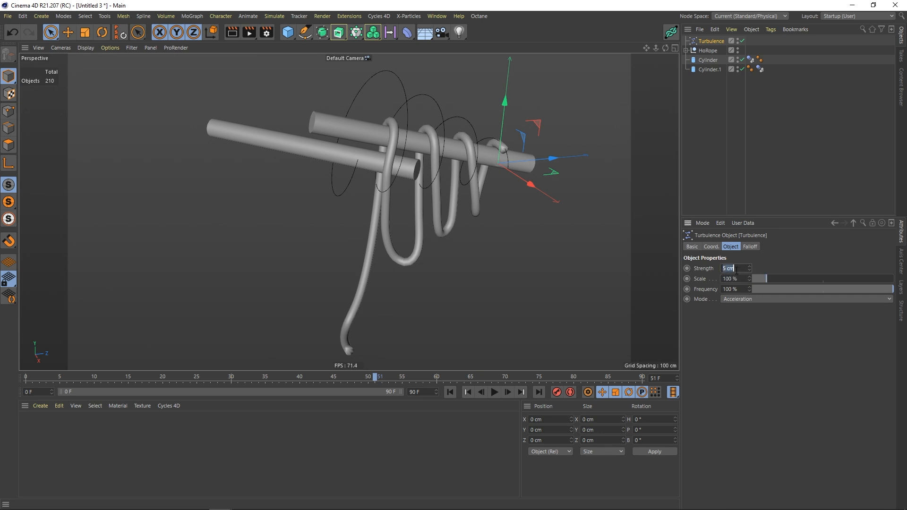
text(0)
key(Return)
click(456, 393)
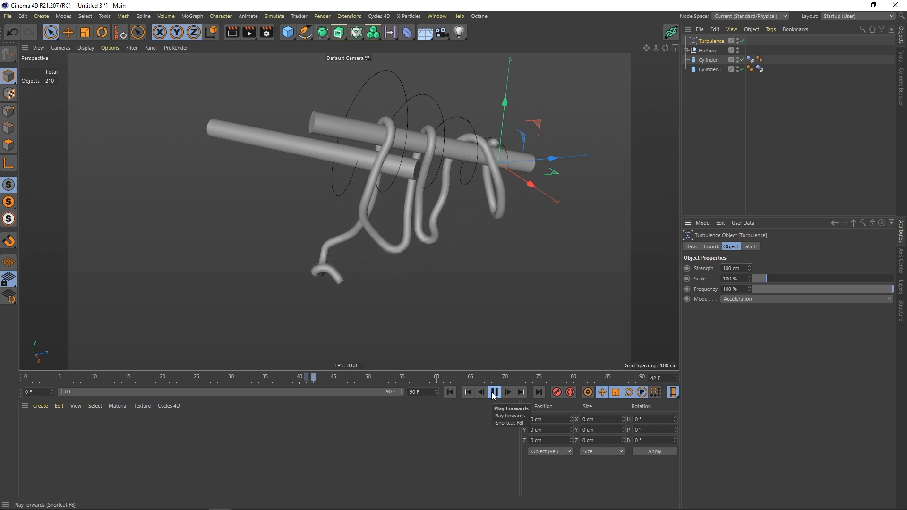
click(492, 396)
Add a Wind force, move it to about Z -721 cm and rotate it to heading -180°, pitch 10°.
click(473, 321)
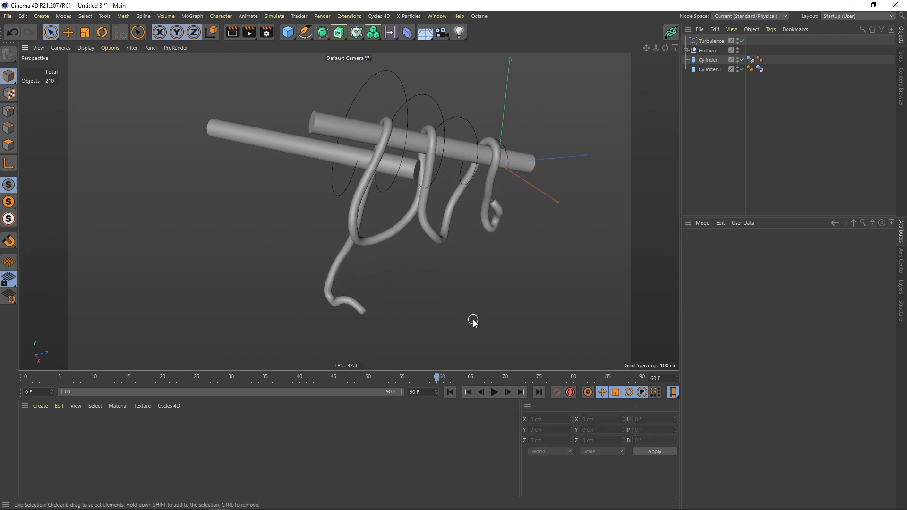
key(shift+c)
text(wind)
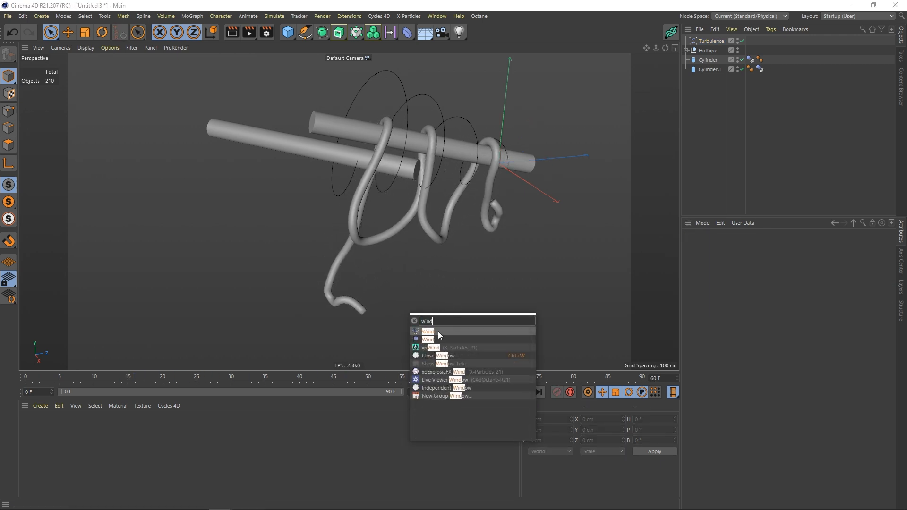
click(435, 332)
scroll(472, 191, down, 2)
drag(548, 165, 284, 163)
click(109, 33)
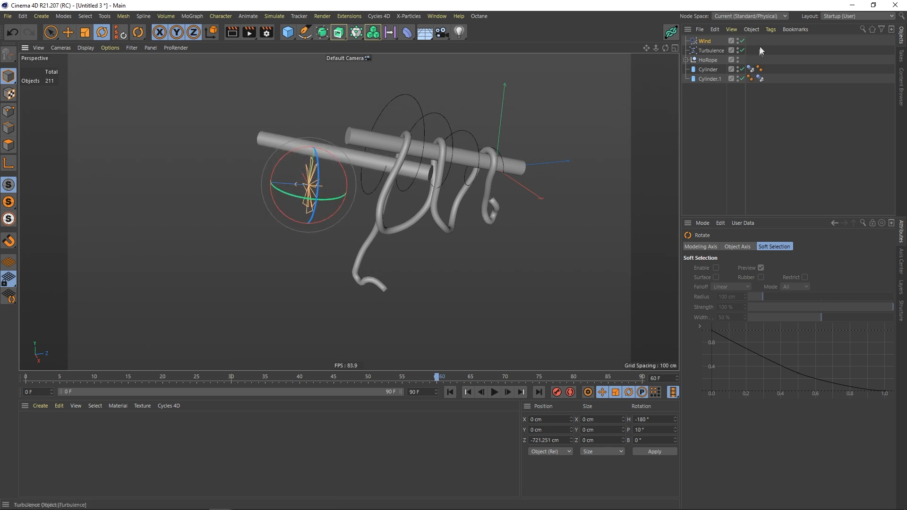
Set the Wind's speed to 50 cm and its turbulence to 10%, and preview the simulation.
click(707, 41)
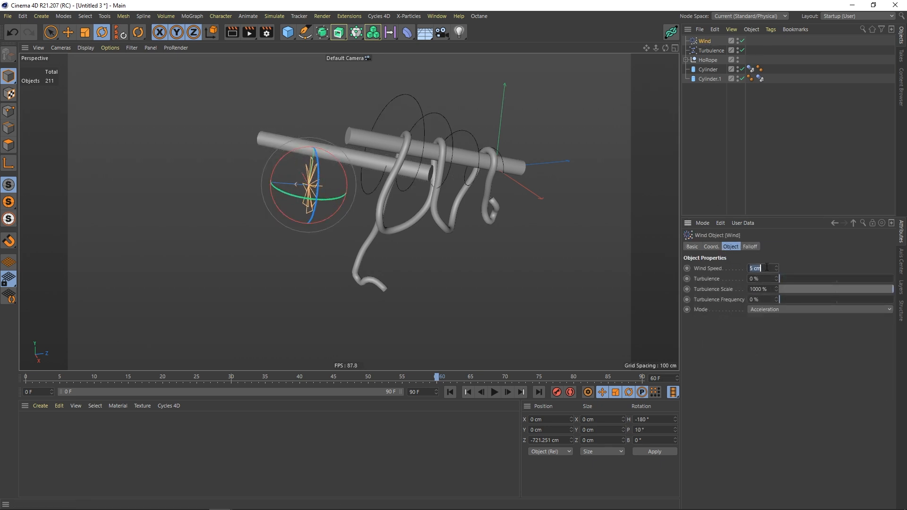
text(10)
key(Return)
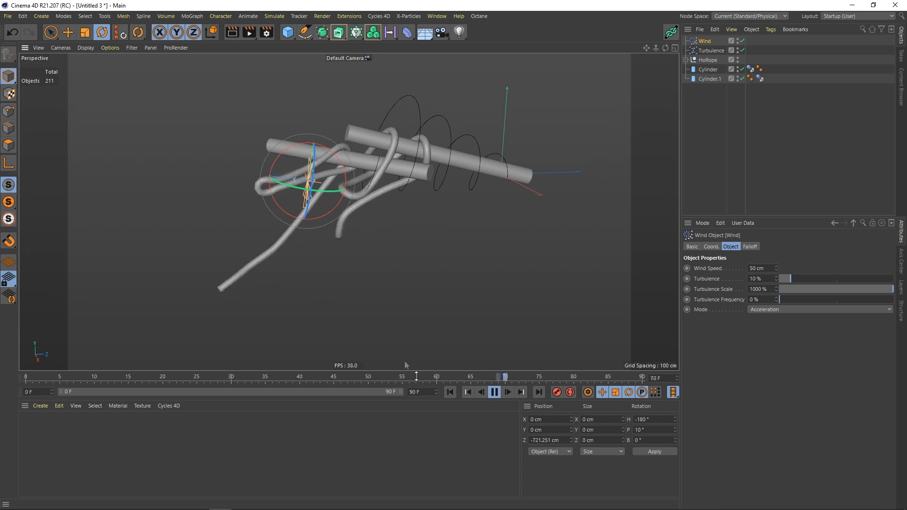
click(495, 392)
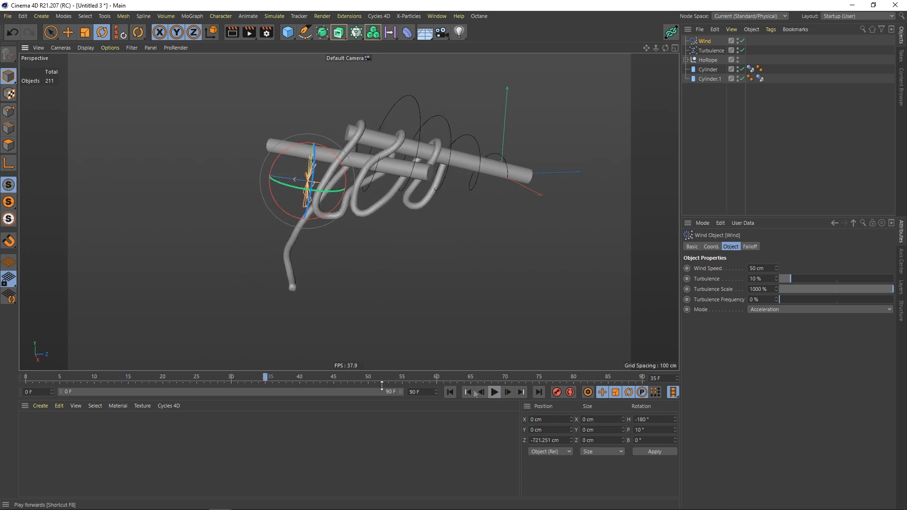
Switch to After Effects to check the finished rope renders and return to Cinema 4D.
click(82, 504)
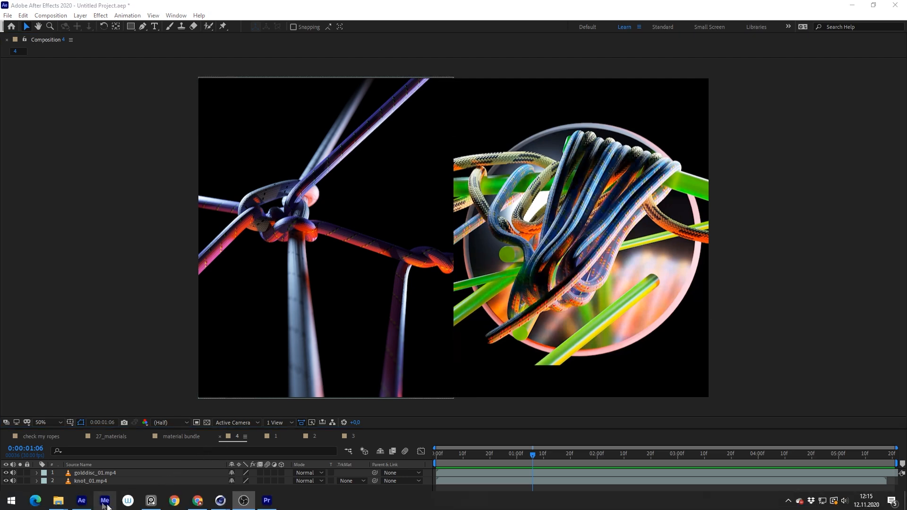
mouse_move(219, 501)
click(175, 445)
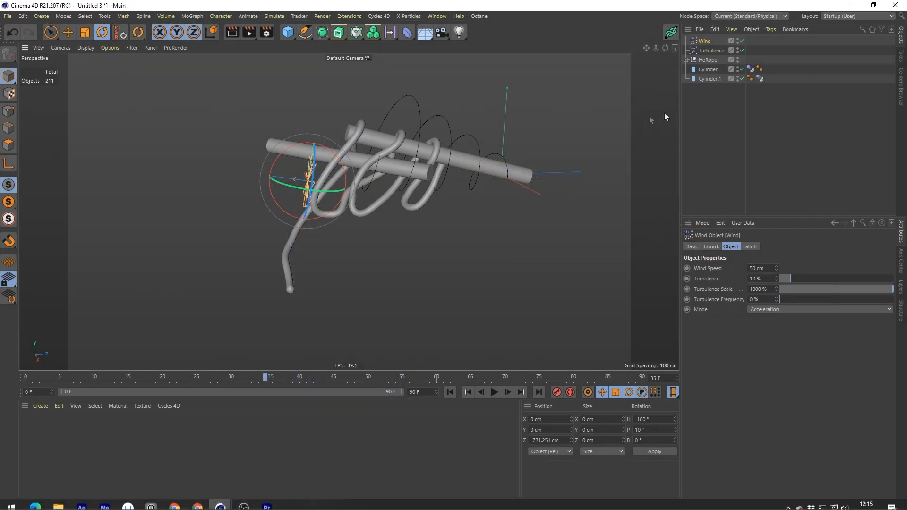
Raise the Wind's speed to 100 cm while playing the simulation.
click(706, 41)
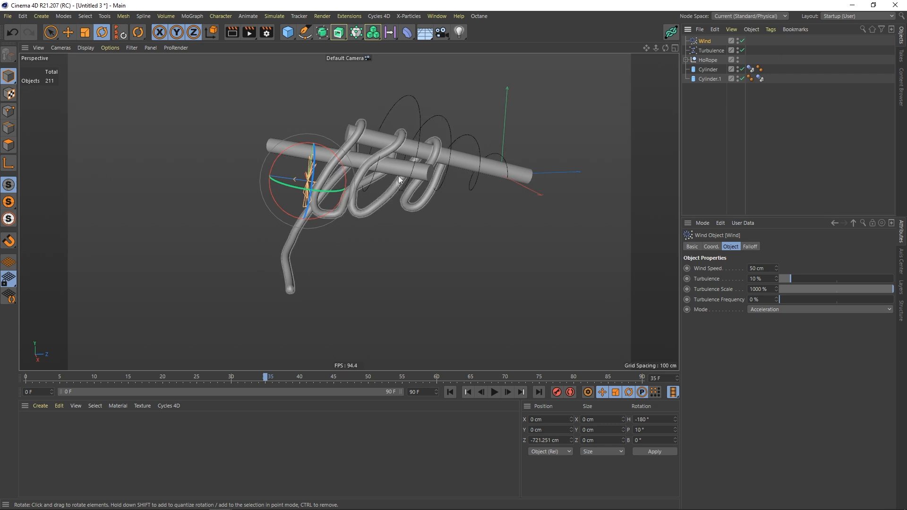
click(494, 392)
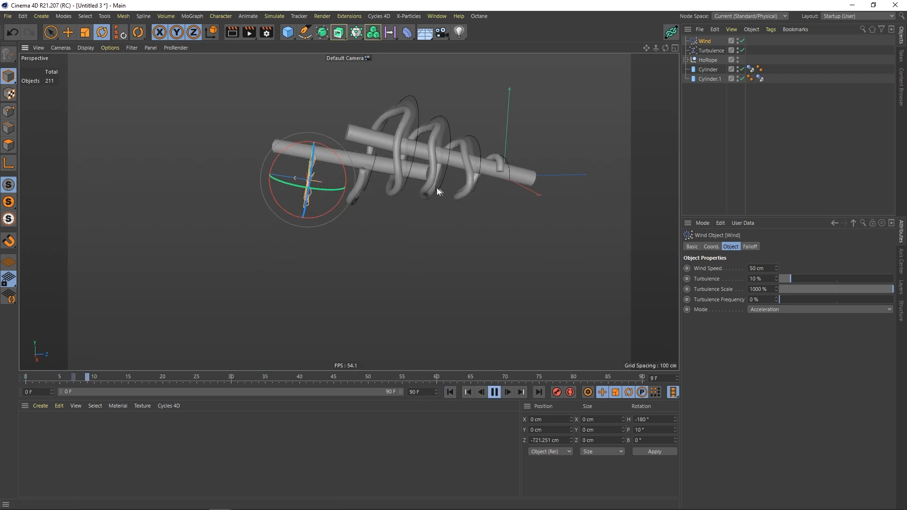
double_click(761, 269)
text(100)
key(Return)
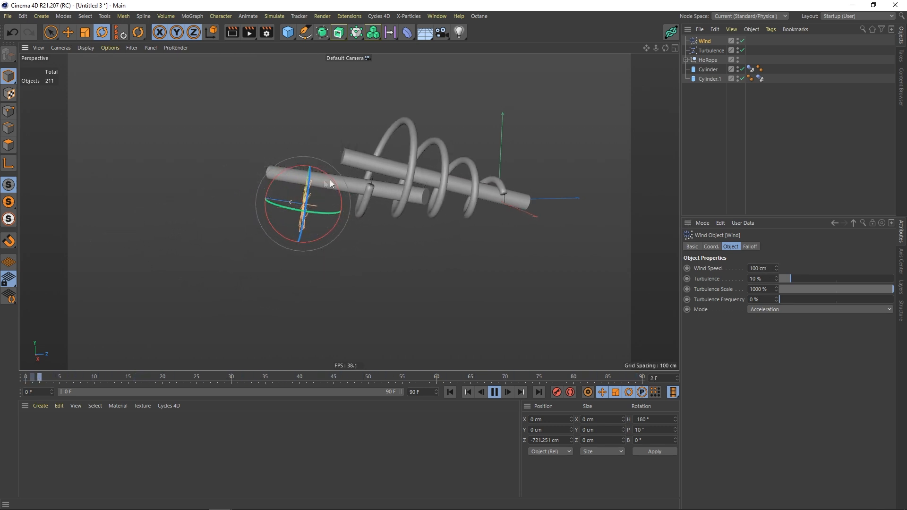
Try a collision friction of 10% on both cylinders' collider tags.
click(750, 69)
ctrl+click(760, 78)
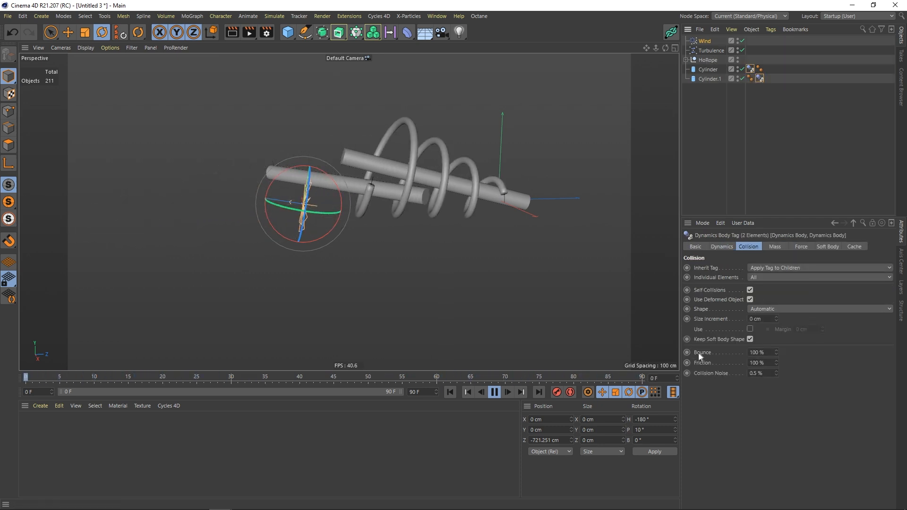
drag(749, 365, 770, 364)
text(10)
key(Return)
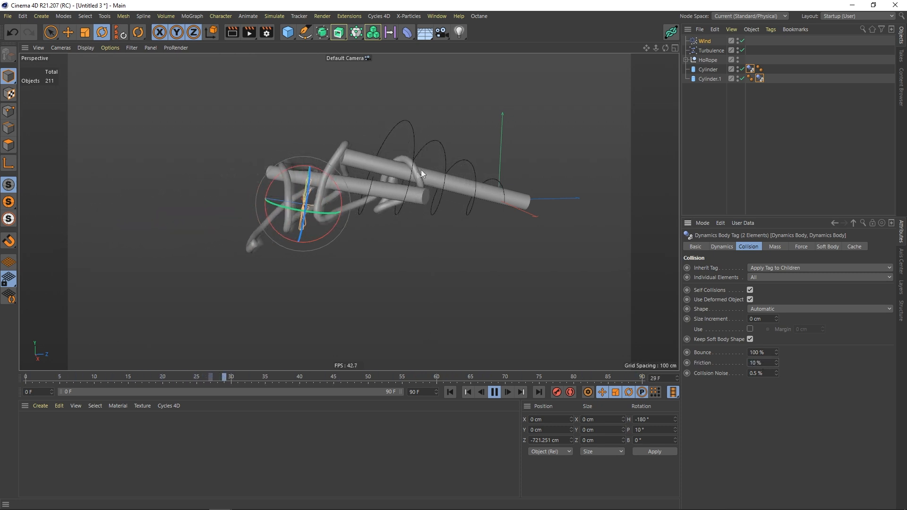
Set the collision friction of both cylinders' collider tags to 500%.
double_click(758, 364)
text(100)
key(Return)
double_click(765, 365)
text(500)
key(Return)
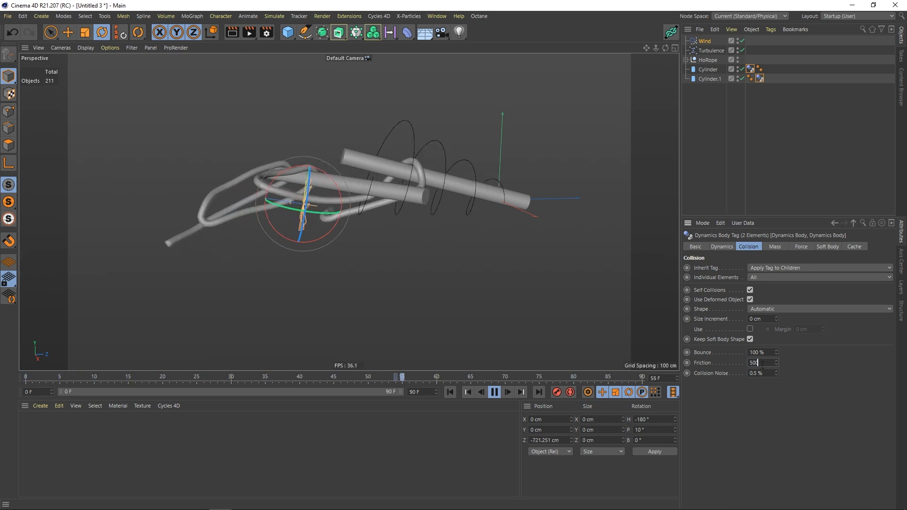
Replay the simulation from the start, pause it at frame 26 and inspect the rope around the cylinders.
click(450, 393)
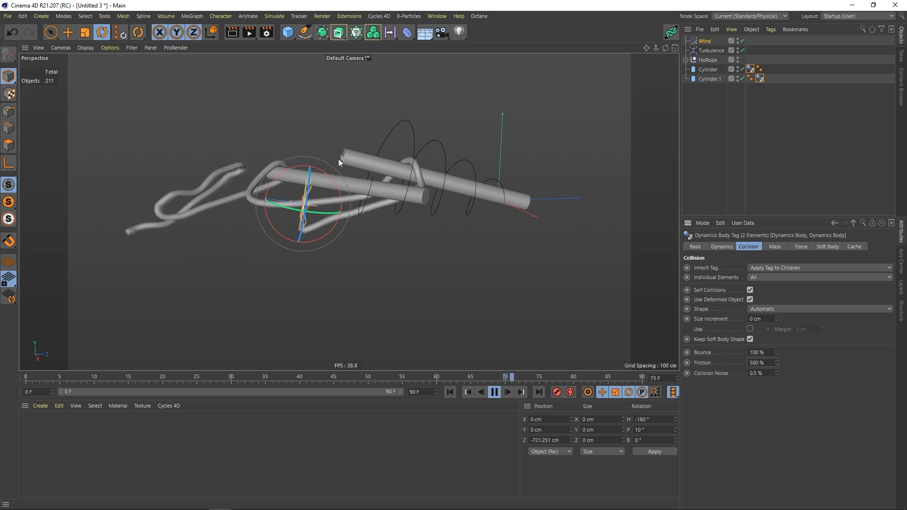
click(493, 392)
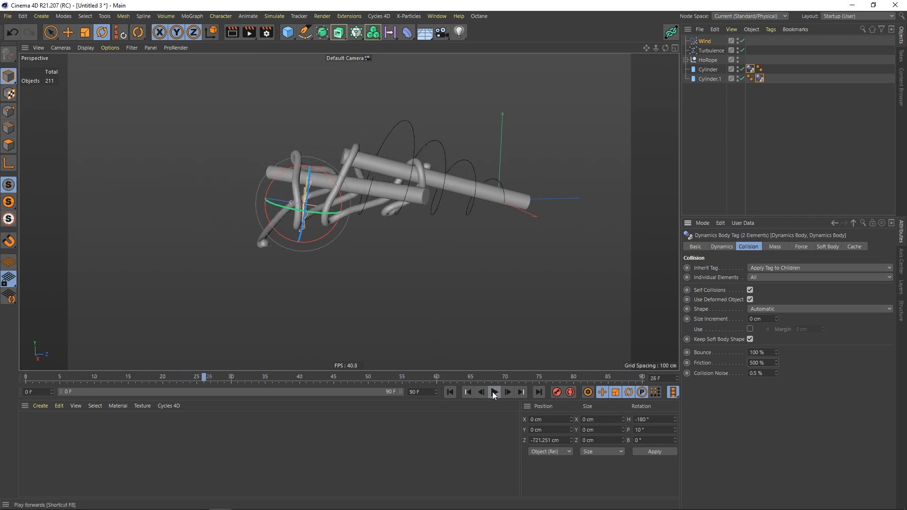
mouse_move(416, 180)
alt+mouse_down()
mouse_move(394, 172)
mouse_move(457, 178)
mouse_move(399, 171)
mouse_move(412, 186)
mouse_move(436, 173)
mouse_move(368, 180)
mouse_move(438, 179)
mouse_move(415, 181)
alt+mouse_up()
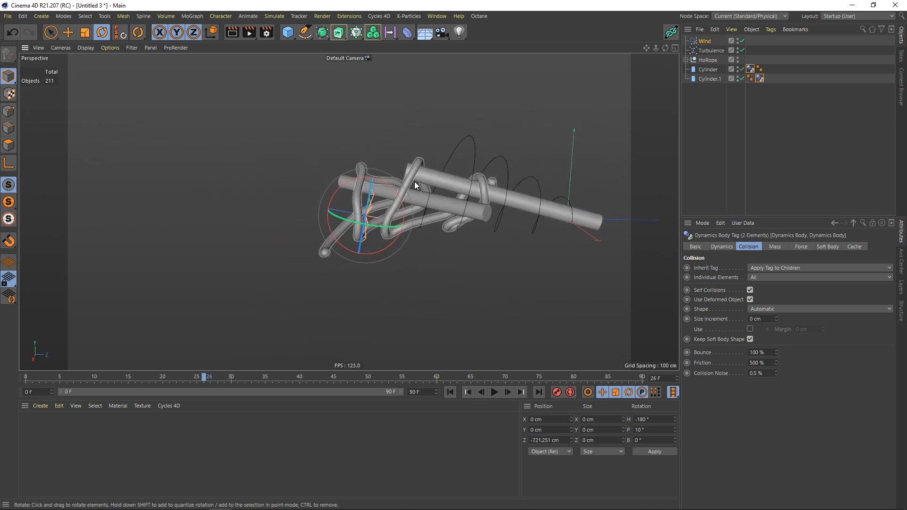